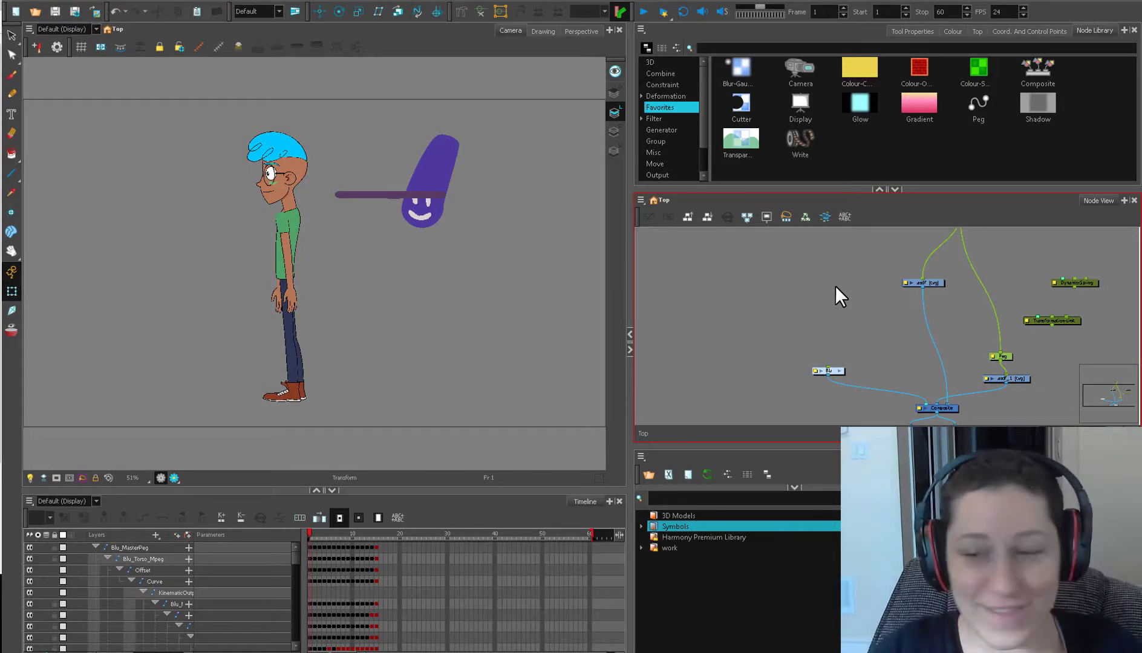
Step: Rearrange the Blu, asdf, Peg and asdf_1 nodes so they sit closer together above the Composite
mouse_move(842, 365)
left_mouse_down()
mouse_move(851, 354)
mouse_move(838, 361)
left_mouse_up()
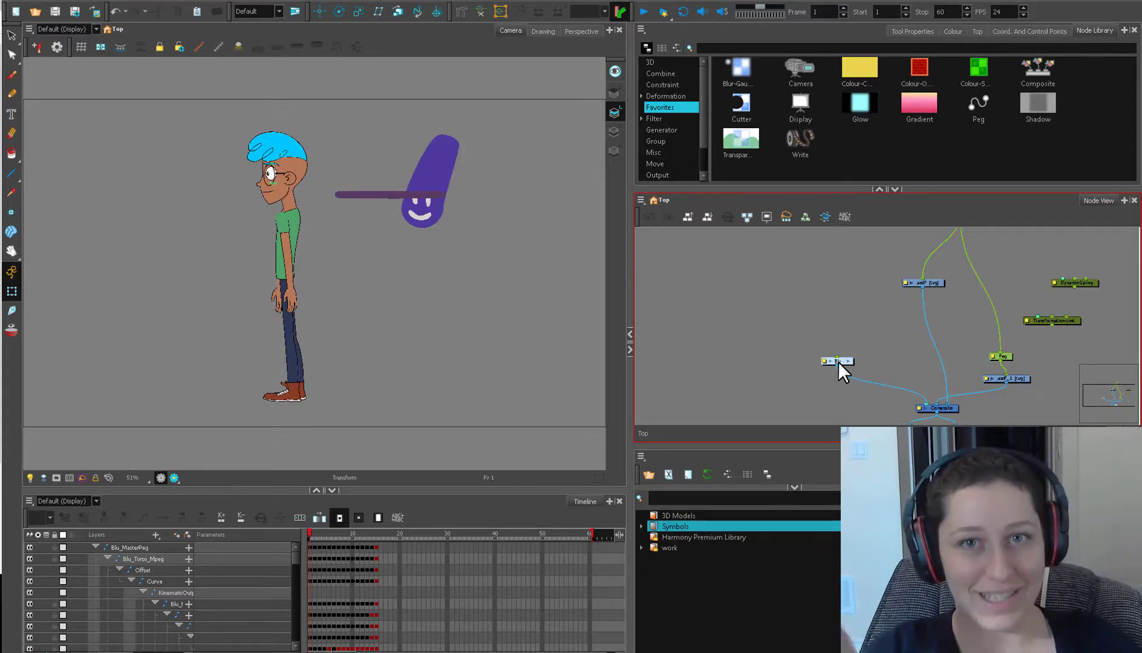
left_click_drag(924, 282, 913, 322)
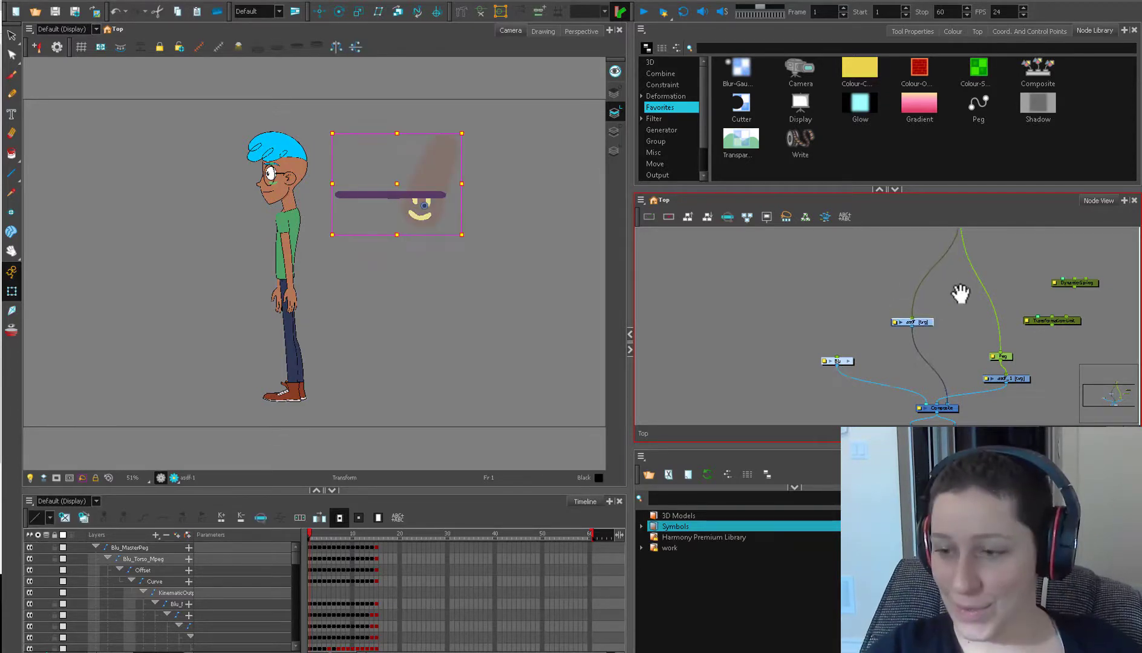
left_click_drag(962, 294, 920, 295)
left_click_drag(880, 327, 879, 343)
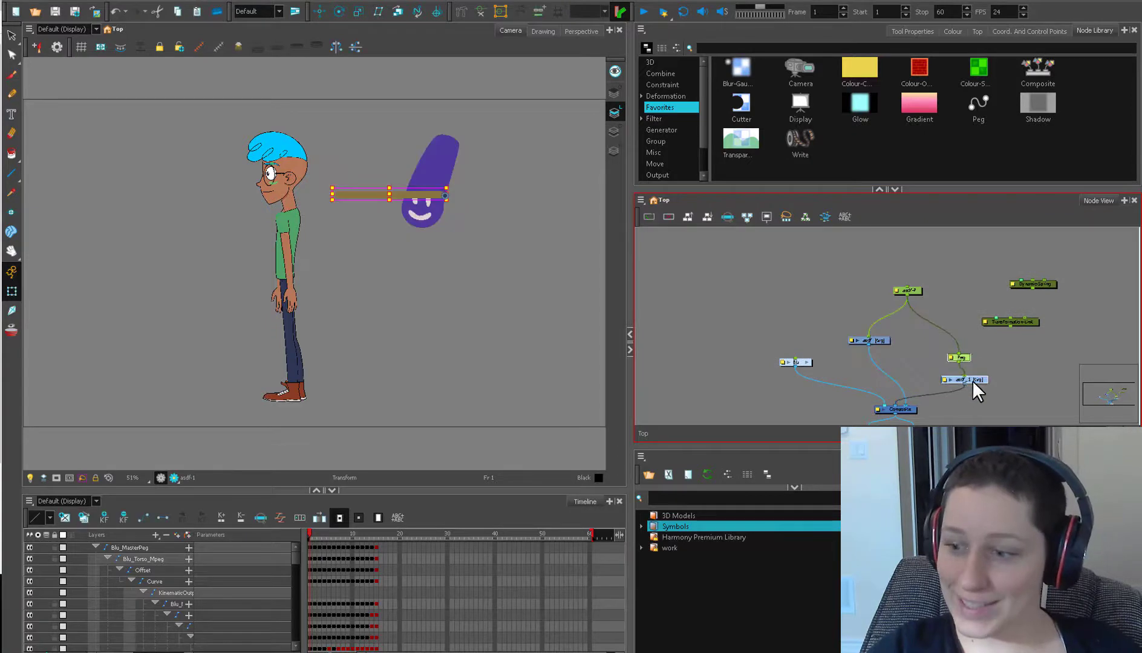
left_click_drag(975, 358, 948, 342)
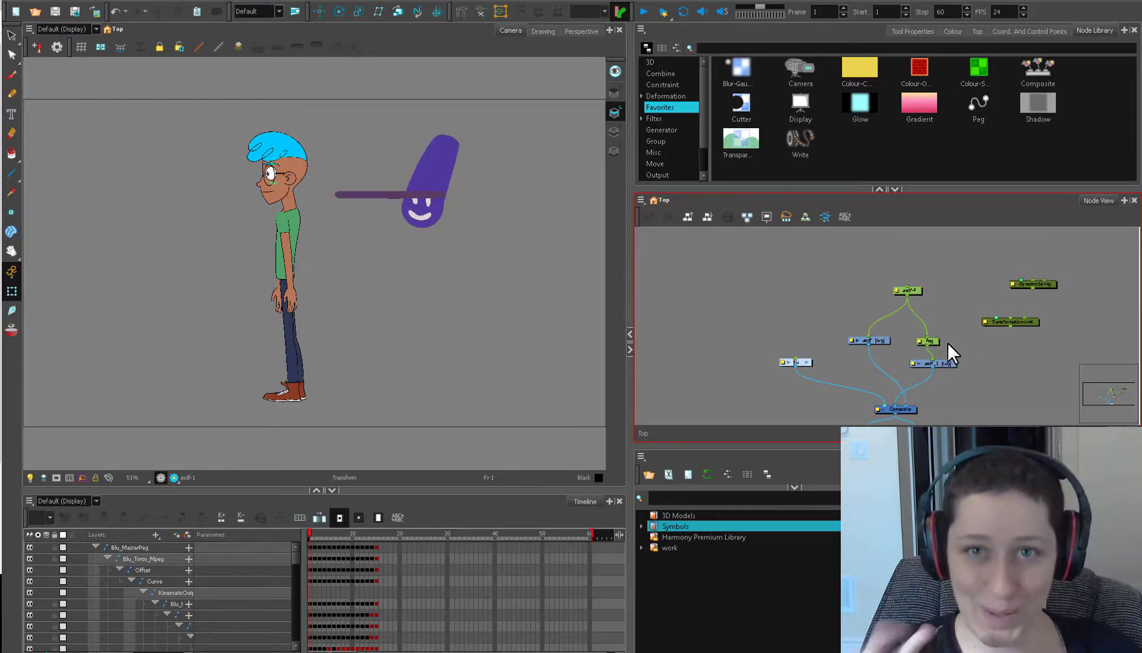
left_click(940, 342)
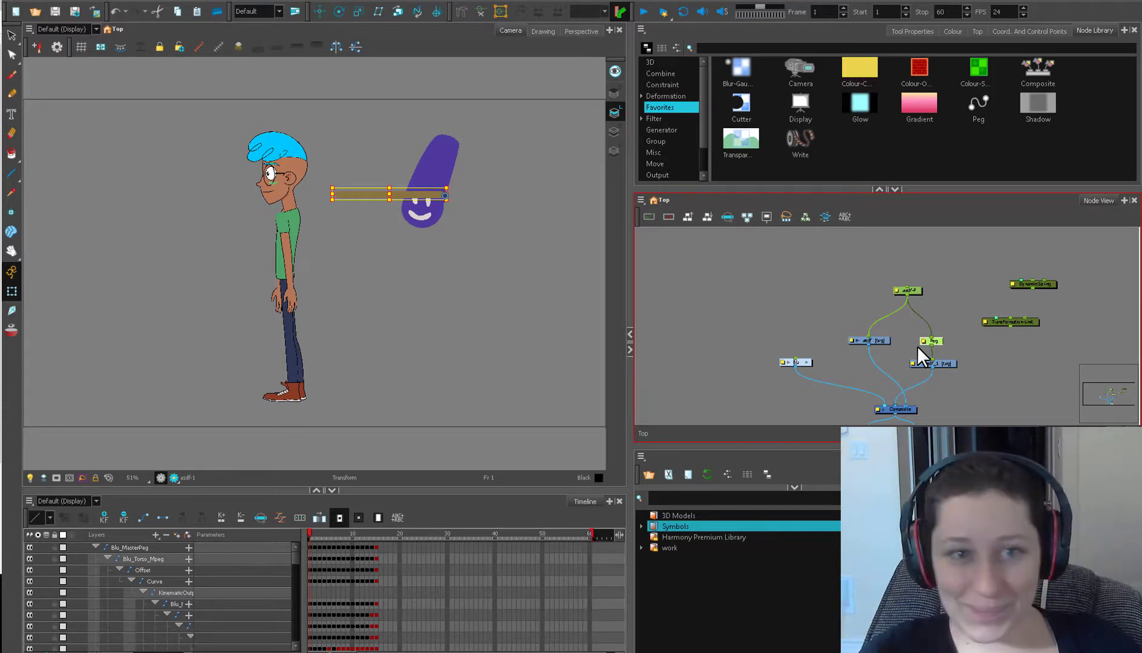
left_click(964, 353)
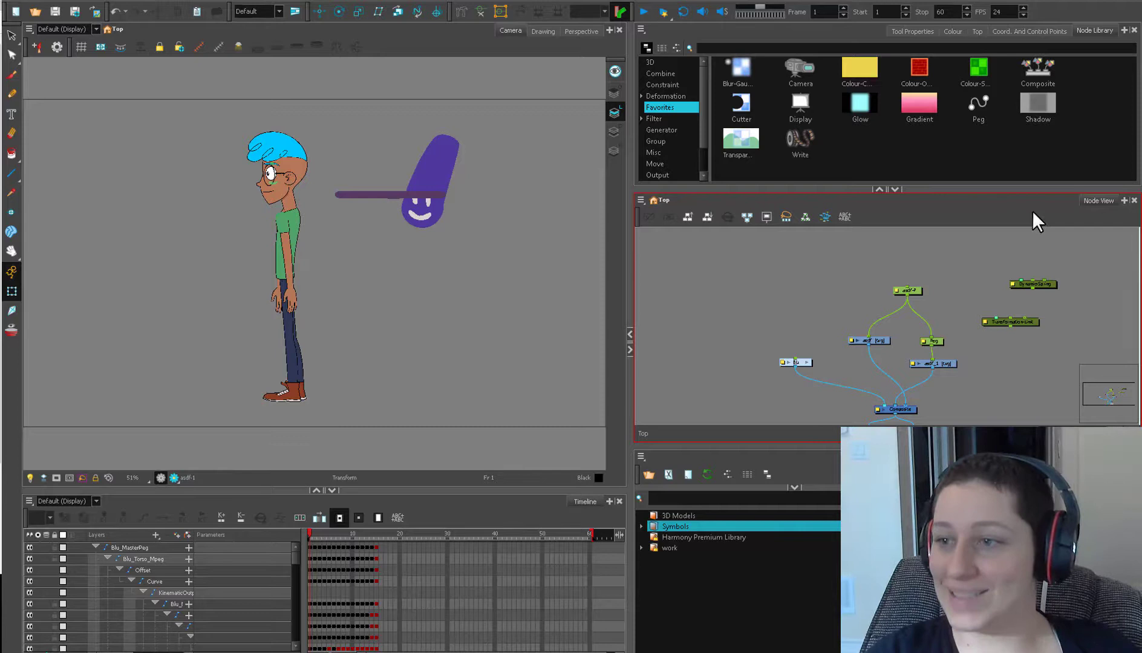
Step: Show the scene's colour palettes and go to frame 4
left_click(954, 30)
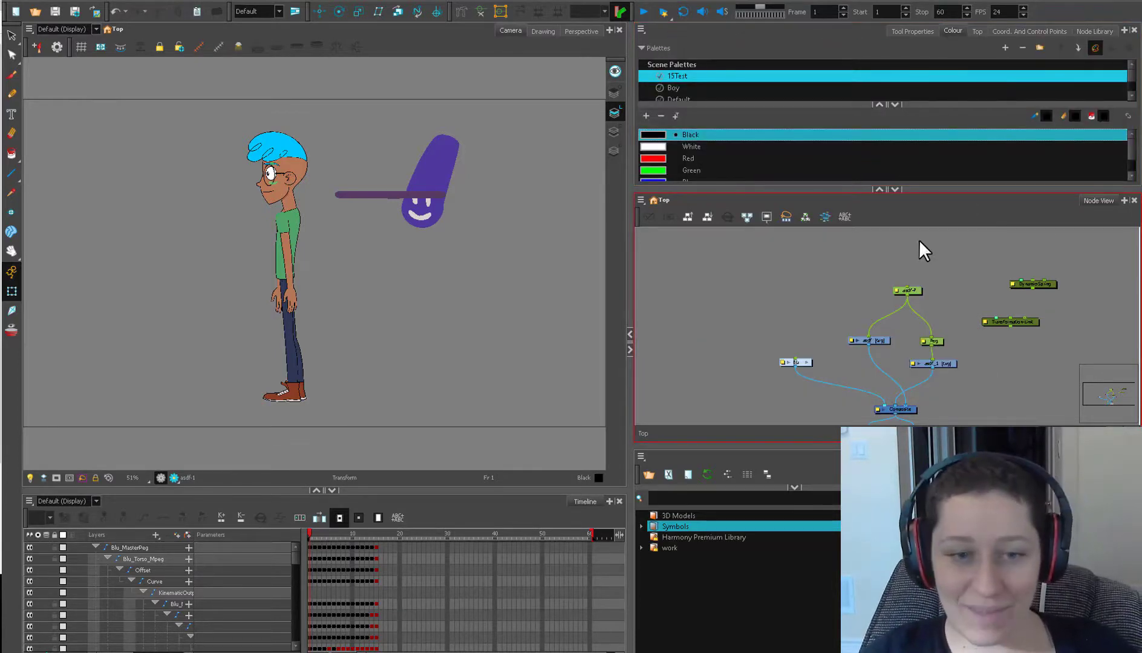
left_click(324, 532)
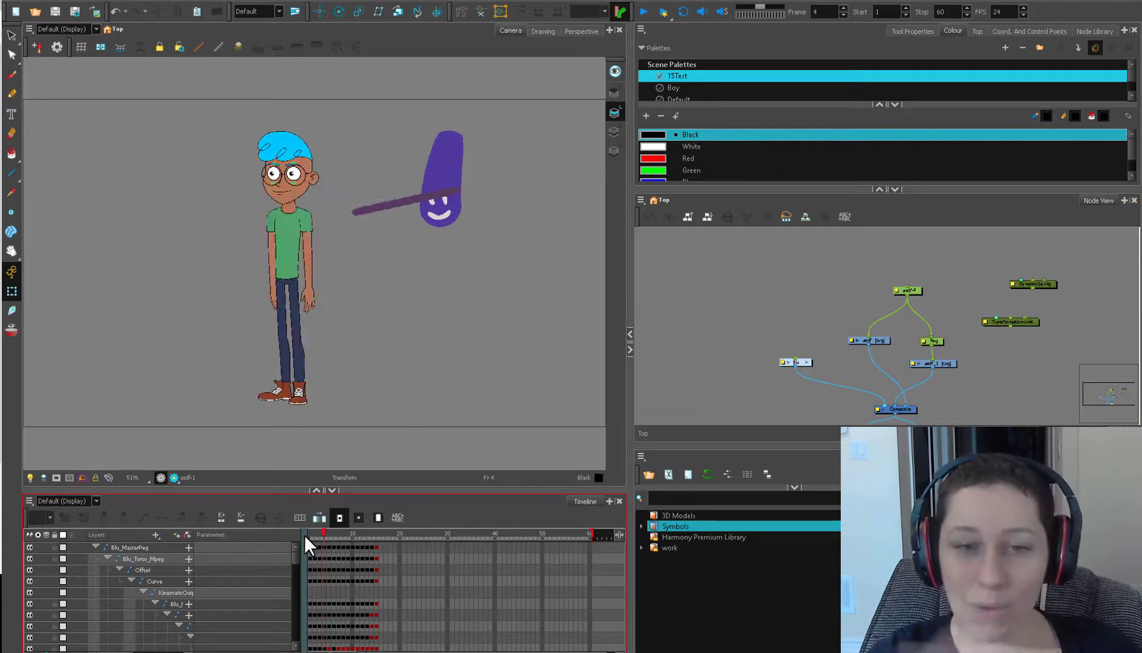
Step: Examine the cutter nodes above R_eye_Comp_2 inside the Blu group, and return to the top level
left_click(808, 362)
scroll(983, 375, "down", 2)
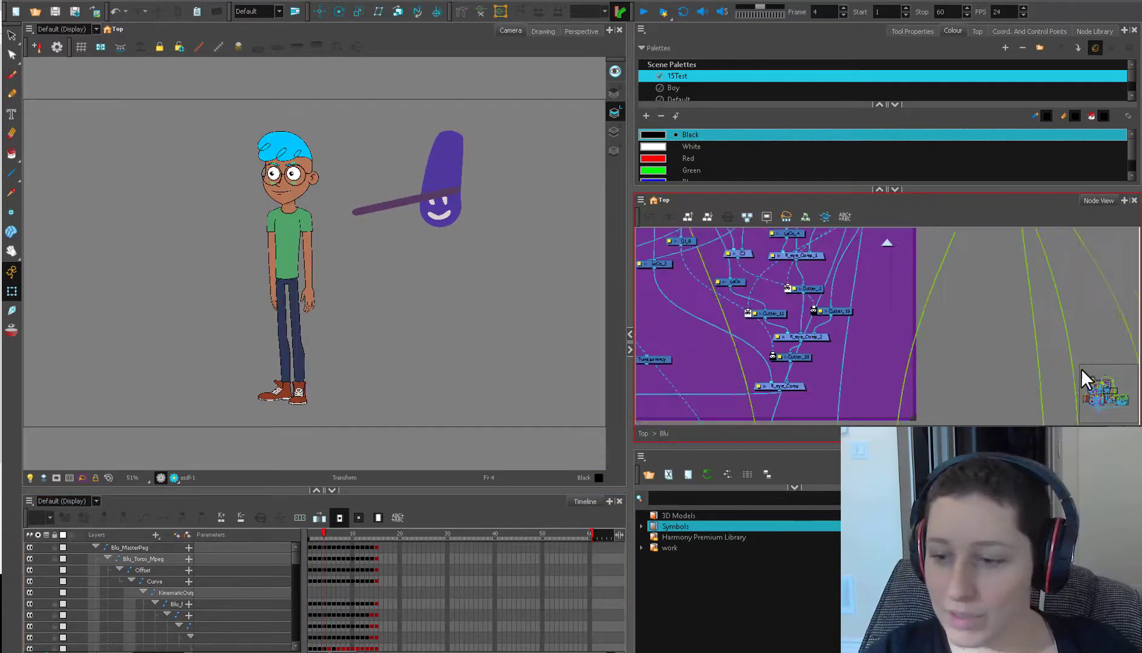
left_click_drag(873, 353, 830, 338)
scroll(792, 287, "up", 2)
scroll(829, 314, "up", 1)
scroll(803, 322, "up", 1)
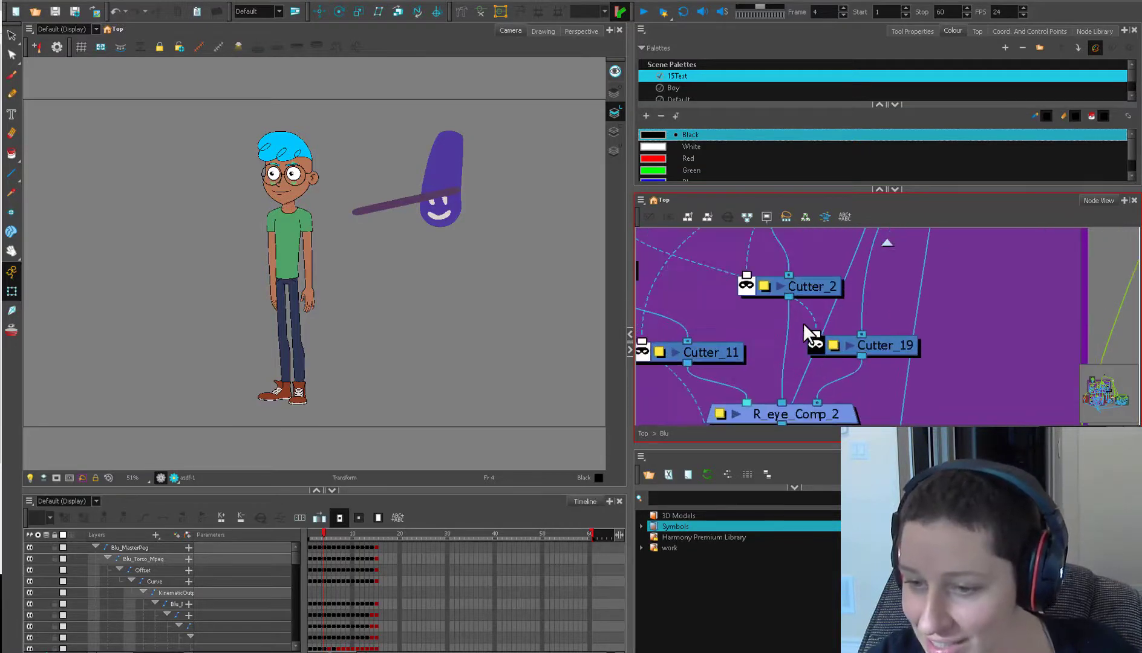
scroll(747, 324, "down", 2)
left_click(644, 433)
Step: Try moving the thin purple bar upward over the smiling shape, and undo the move
left_click_drag(1021, 350, 880, 340)
scroll(888, 358, "up", 1)
left_click(841, 316)
scroll(506, 213, "up", 1)
left_click_drag(519, 231, 502, 354)
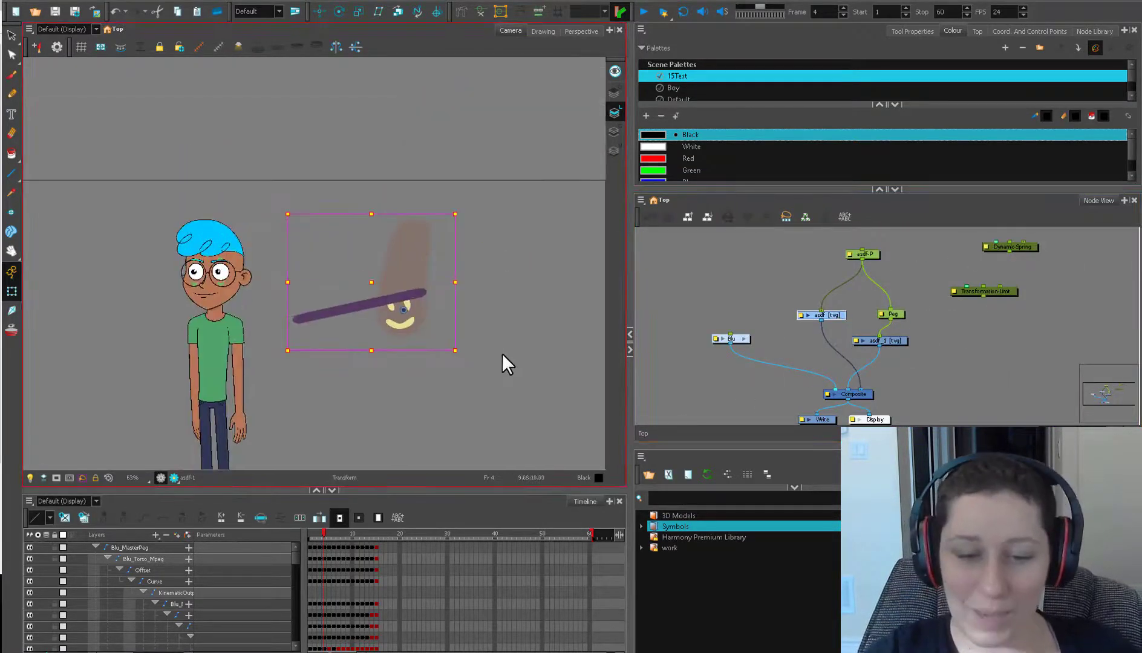
left_click(503, 353)
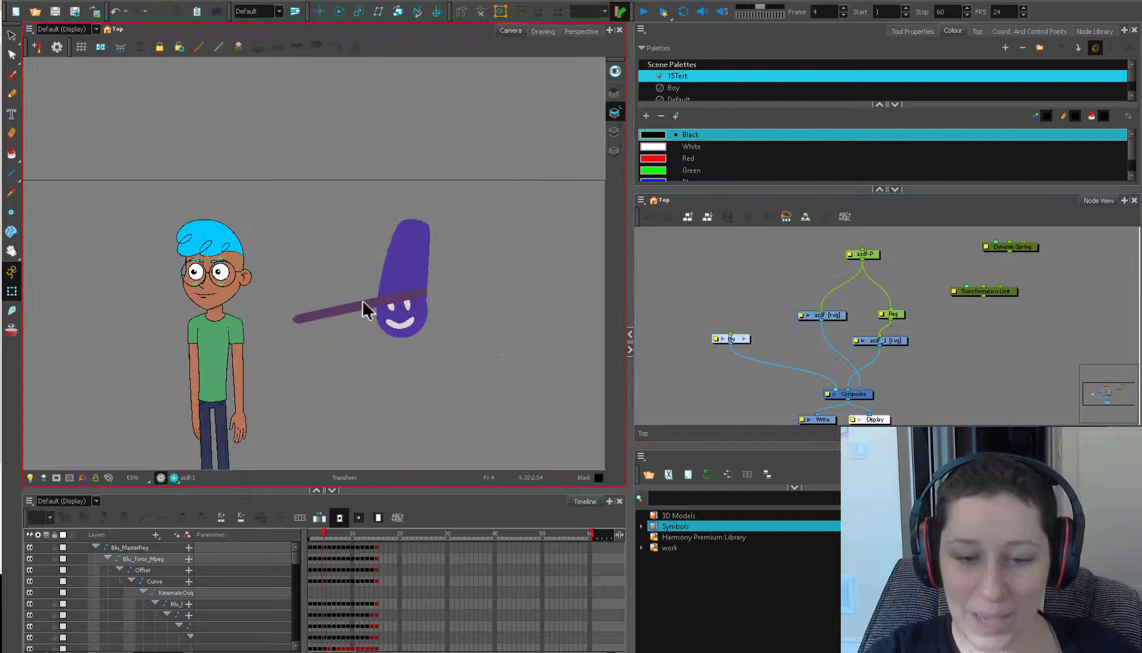
left_click(364, 307)
left_click_drag(364, 308, 388, 246)
left_click(462, 342)
key("ctrl+z")
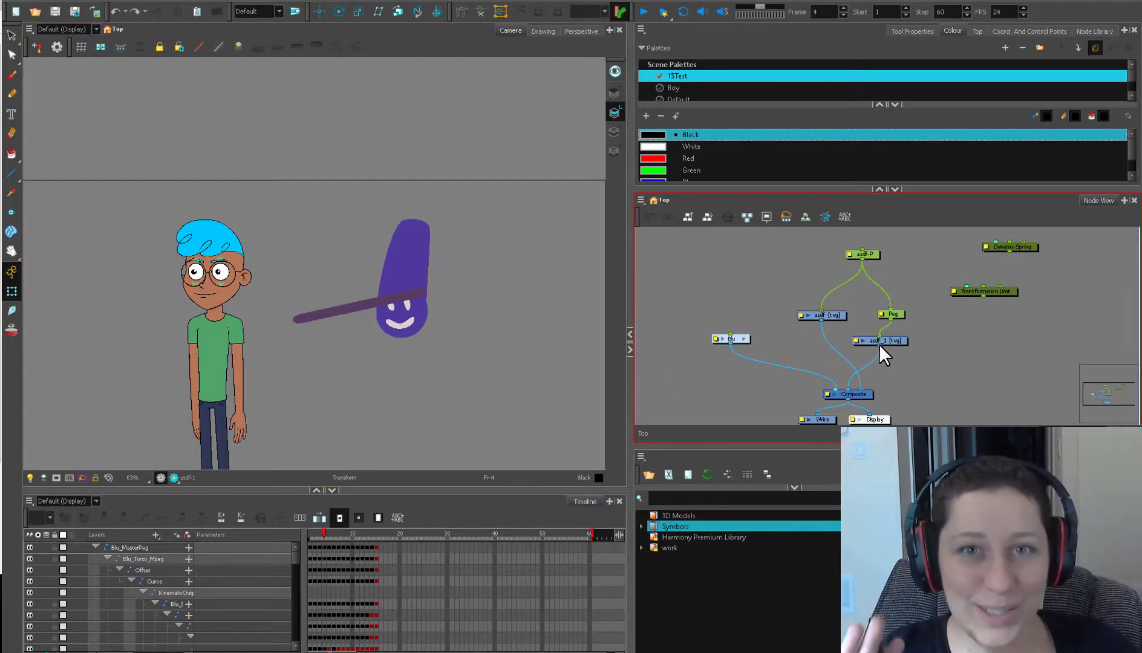
Step: Place the Peg and asdf_1 beside asdf, and reroute asdf_1's output from the Composite to asdf's matte port
left_click_drag(893, 338, 857, 327)
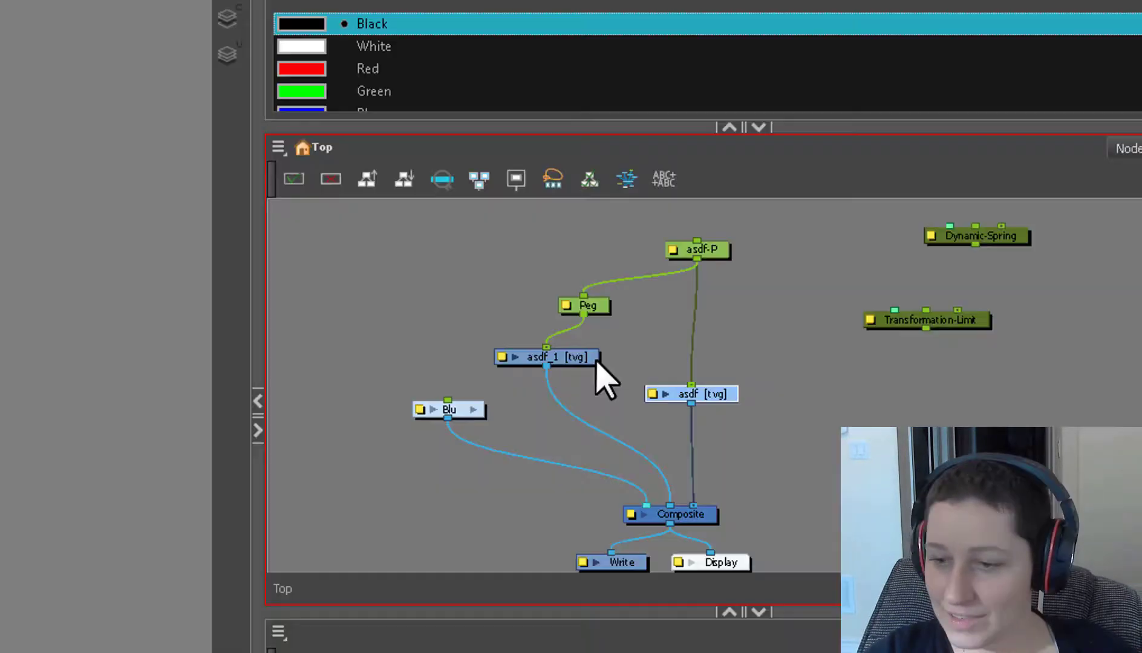
left_click_drag(809, 314, 887, 336)
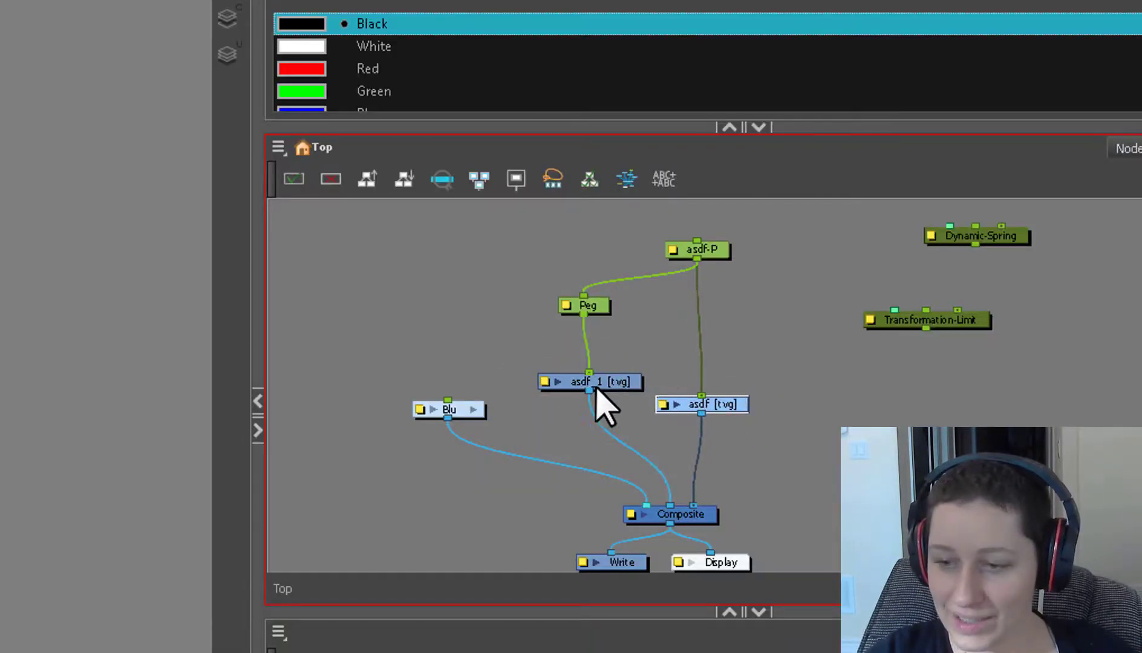
left_click_drag(590, 391, 611, 367)
left_click(649, 431)
left_click_drag(643, 455, 687, 433)
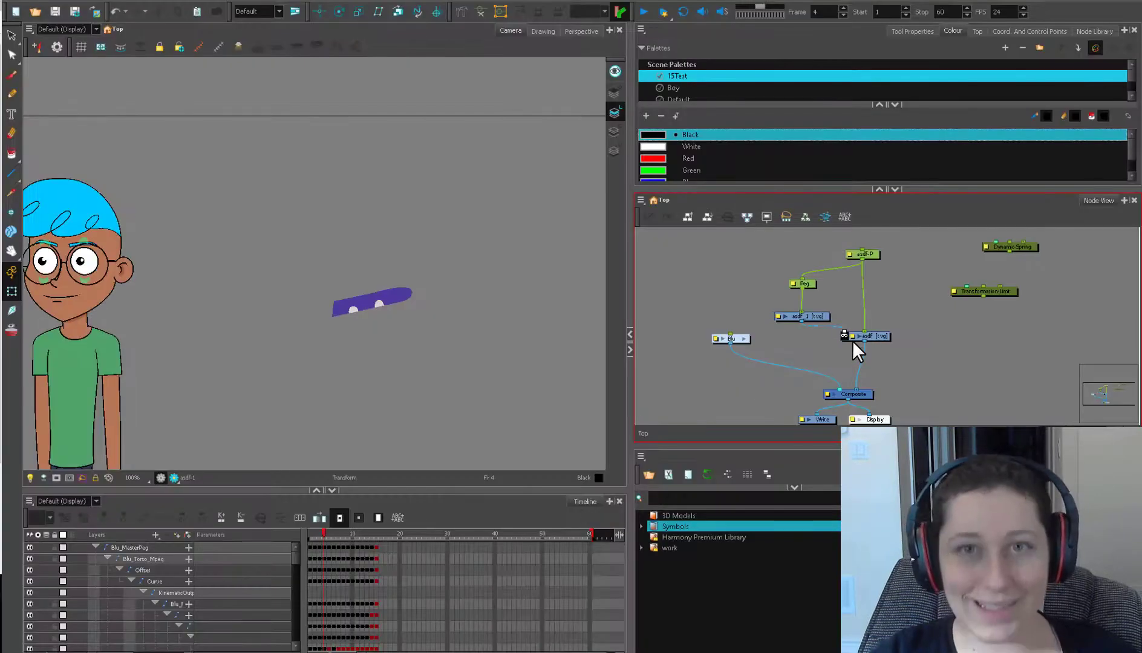
left_click_drag(816, 336, 842, 335)
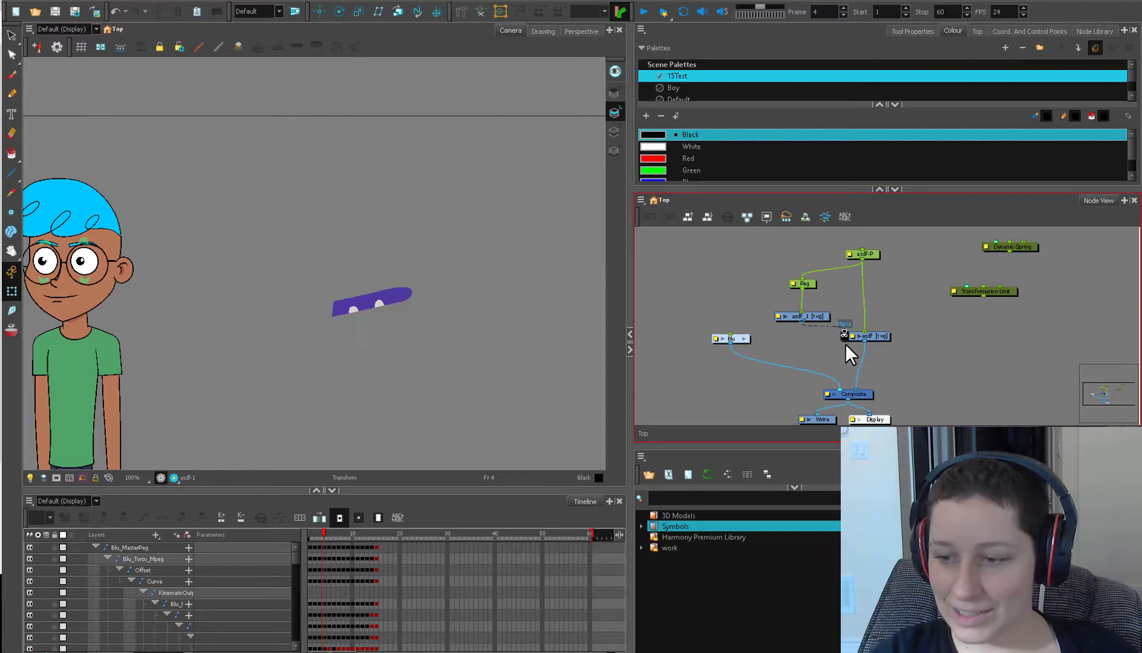
Step: Enable Invert Matte in the drawing properties of the asdf layer, keeping the dialog clear of the artwork
left_click(852, 337)
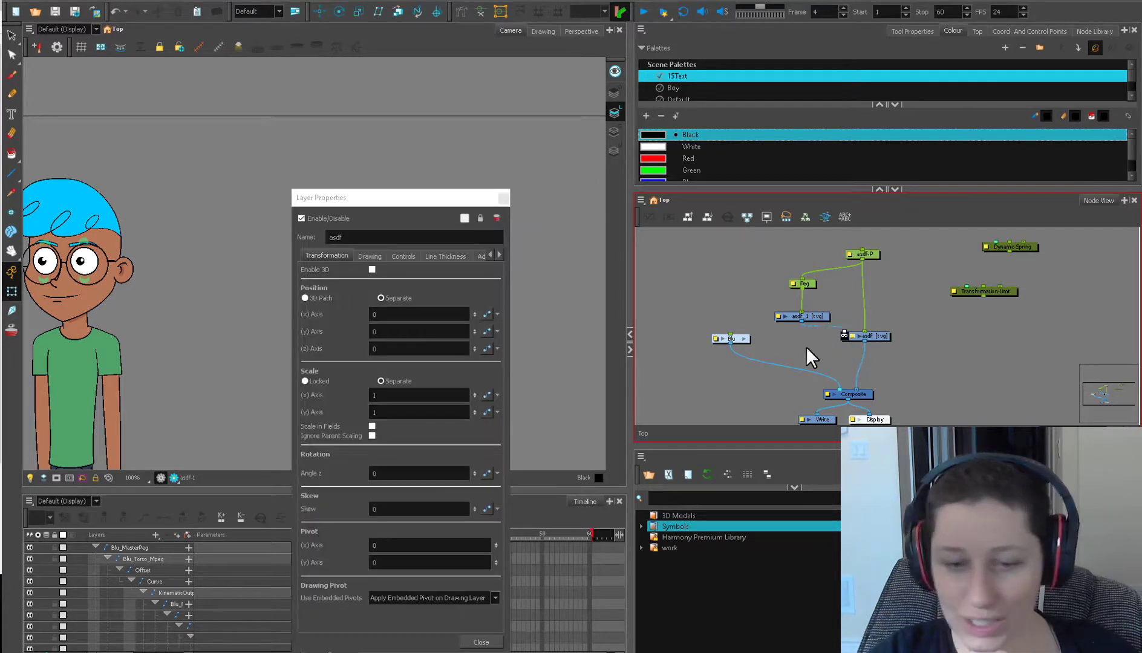
left_click_drag(429, 197, 506, 149)
left_click(448, 207)
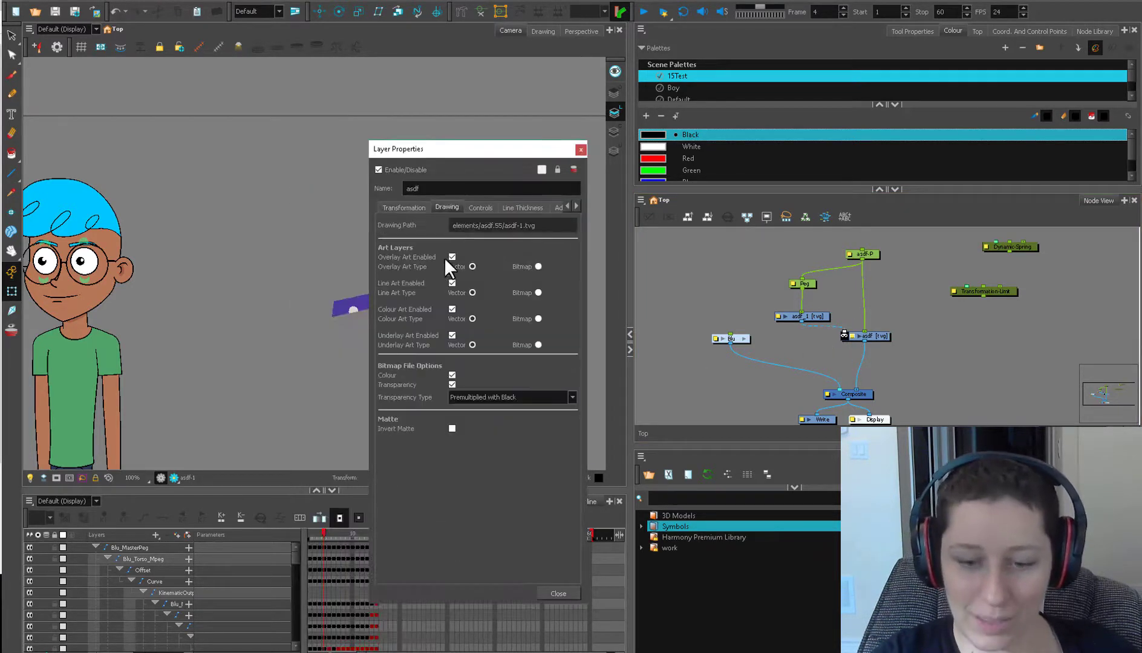
left_click(452, 428)
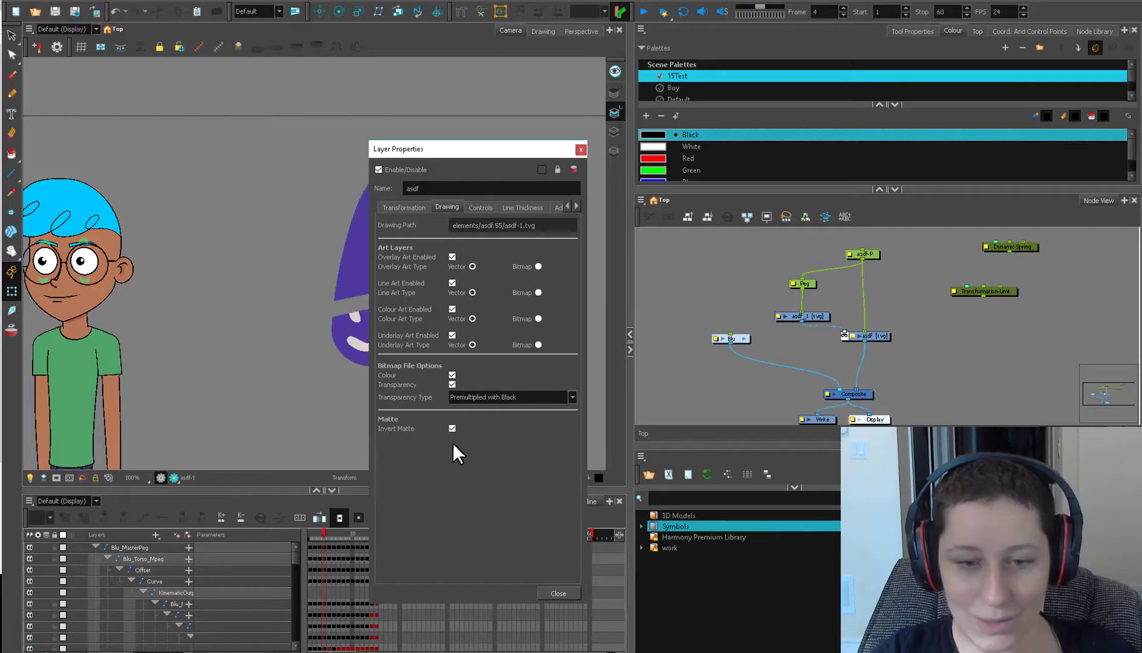
left_click_drag(557, 152, 664, 130)
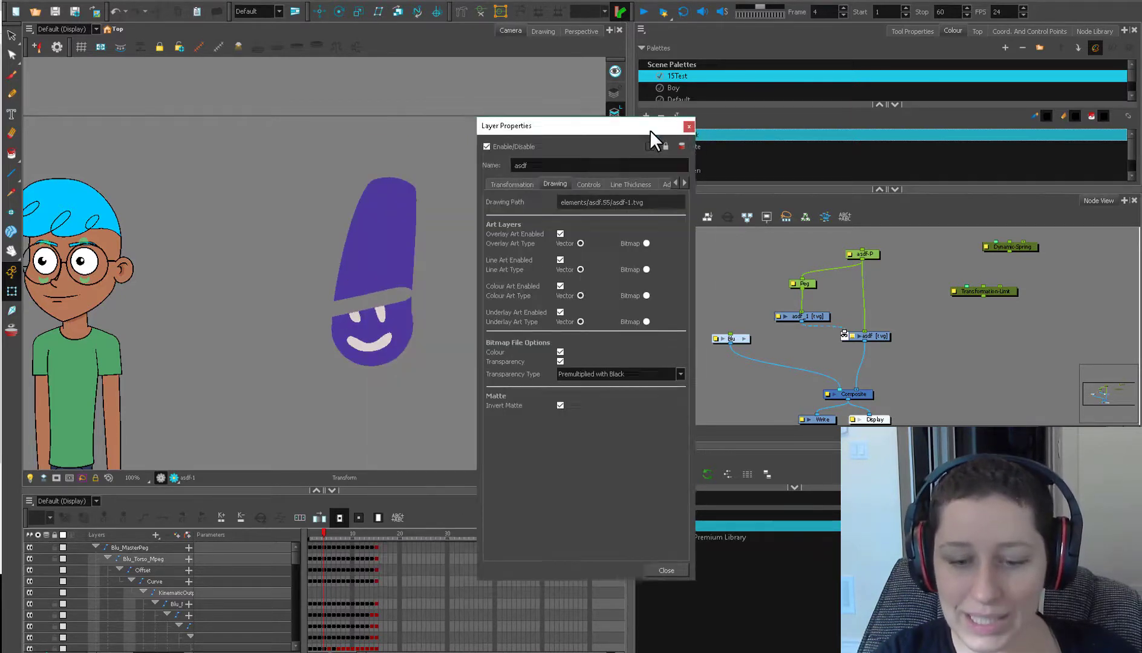
Step: Turn off Invert Matte on asdf, and detach and reconnect asdf_1 at its matte port
left_click(560, 406)
left_click_drag(845, 334, 794, 346)
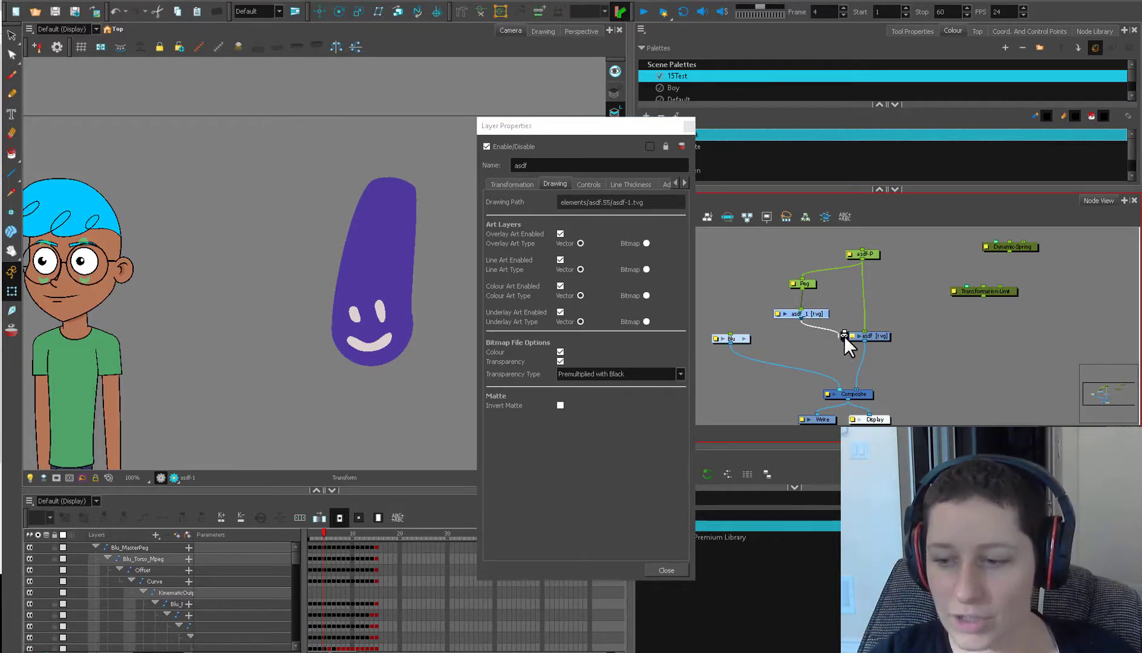
left_click_drag(845, 336, 844, 336)
Step: Enable Invert Matte on asdf, testing the Peg's movement with the matte normal and inverted and restoring its position
left_click(809, 284)
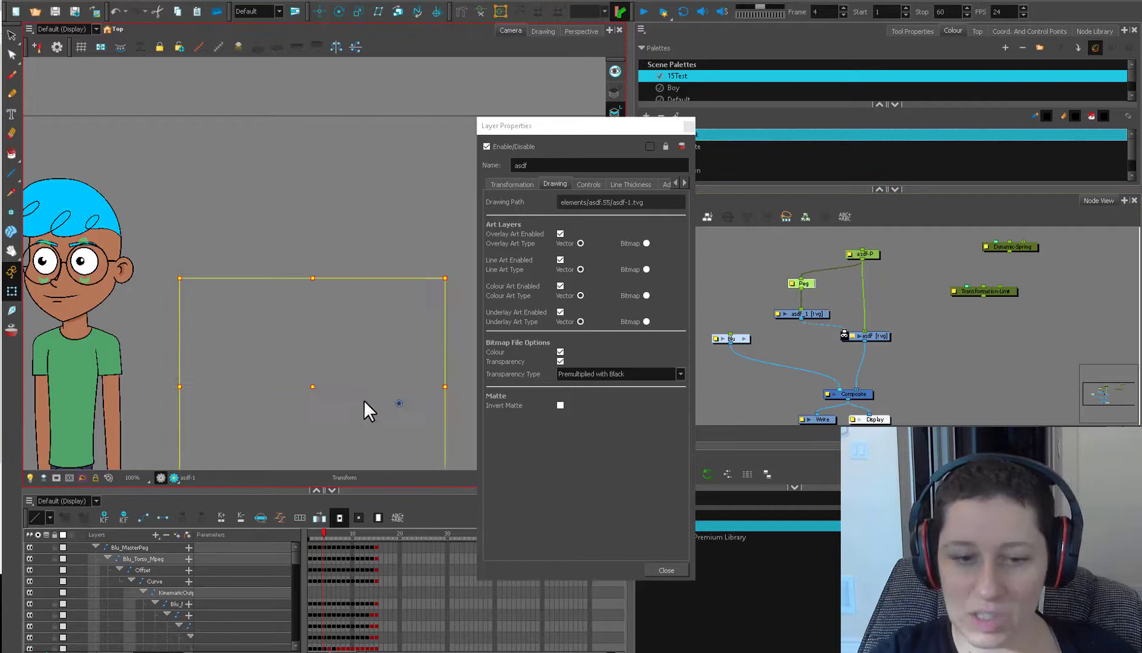
mouse_move(363, 400)
left_mouse_down()
mouse_move(387, 365)
mouse_move(375, 291)
left_mouse_up()
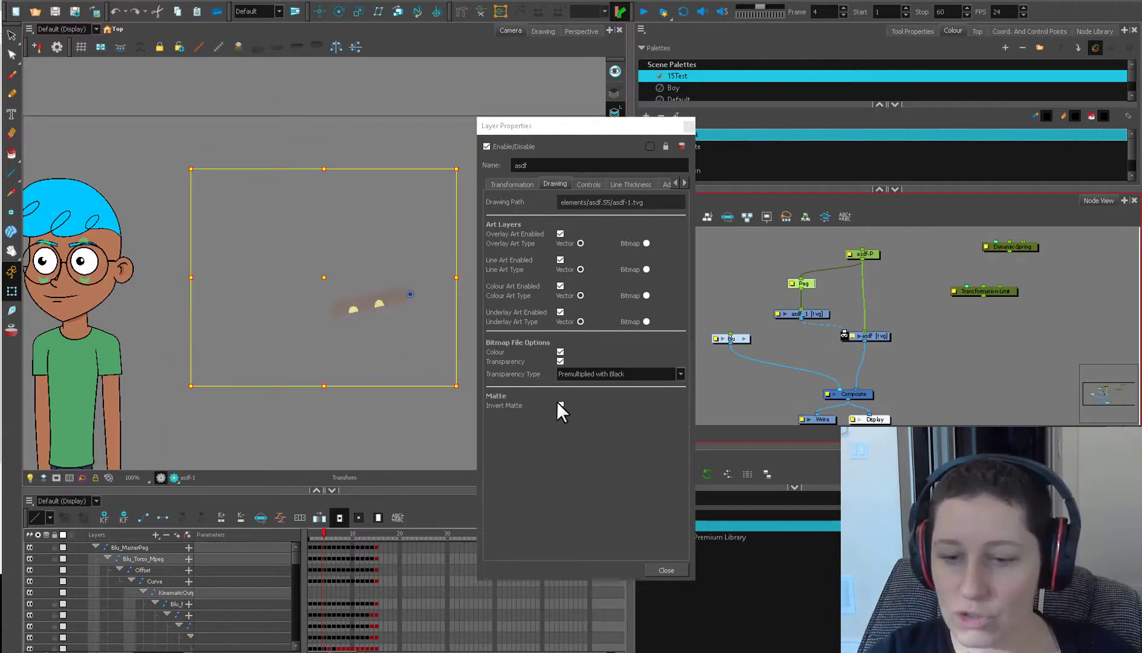
left_click(560, 405)
left_click_drag(408, 382, 426, 420)
key("ctrl+z")
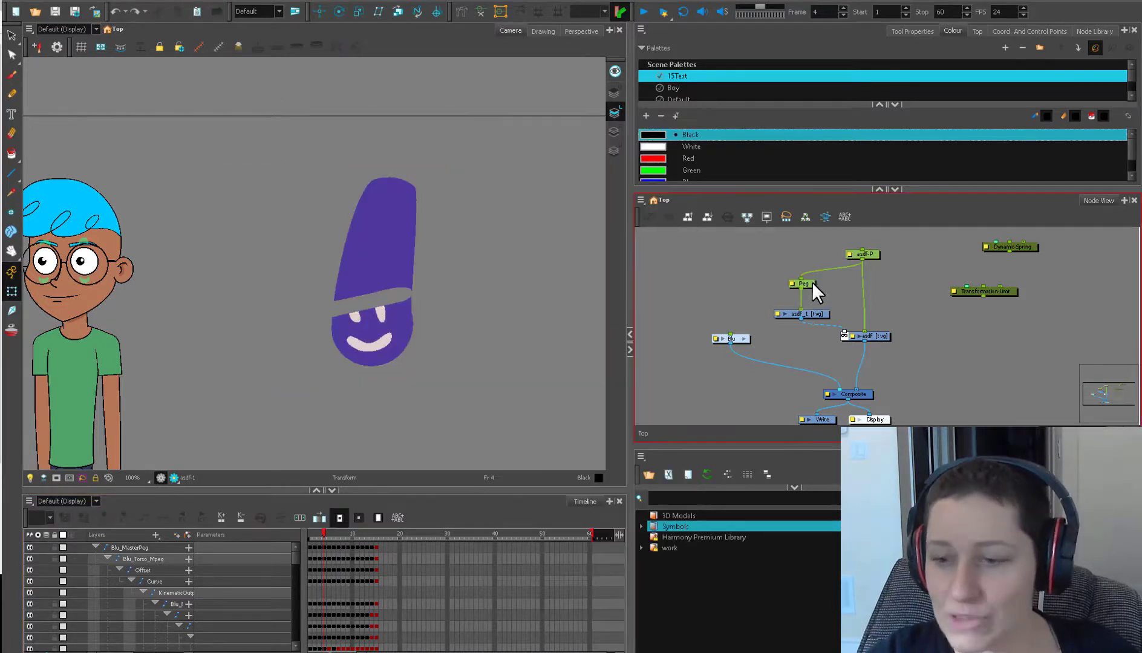
Step: Move the Peg down so the inverted matte bar cuts through the purple shape's smile
left_click(812, 284)
mouse_move(588, 361)
left_mouse_down()
mouse_move(561, 405)
mouse_move(586, 381)
left_mouse_up()
key("ctrl+z")
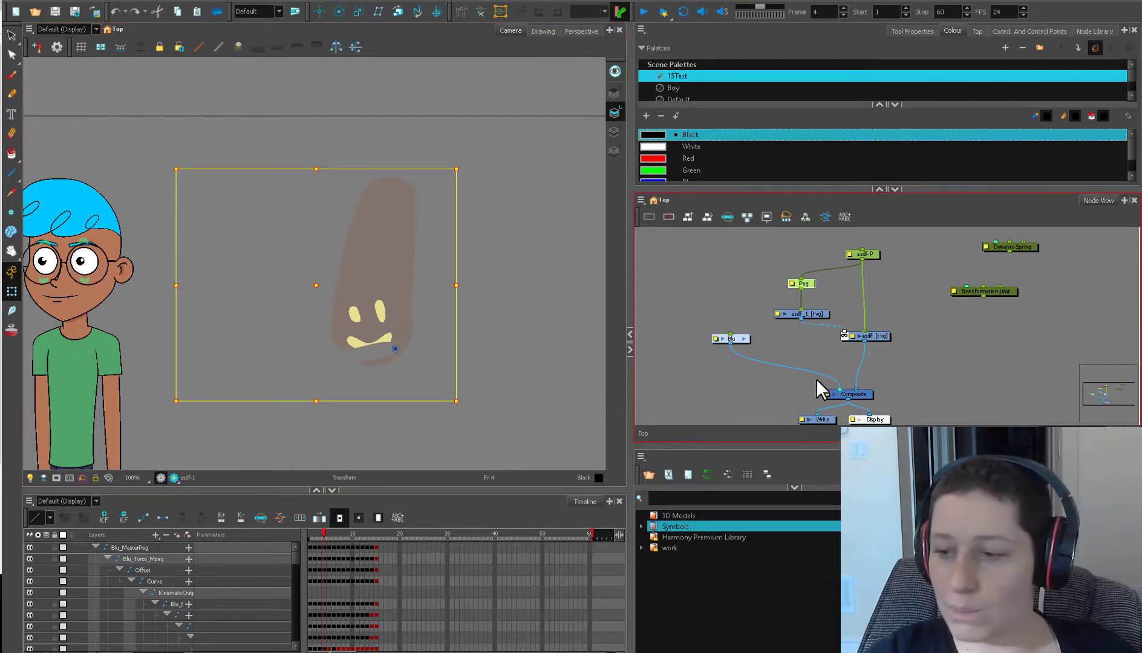
Step: Examine the cutter nodes in the eye, Lowerbody and teal sections of the Blu group, and return to the top level
left_click(744, 339)
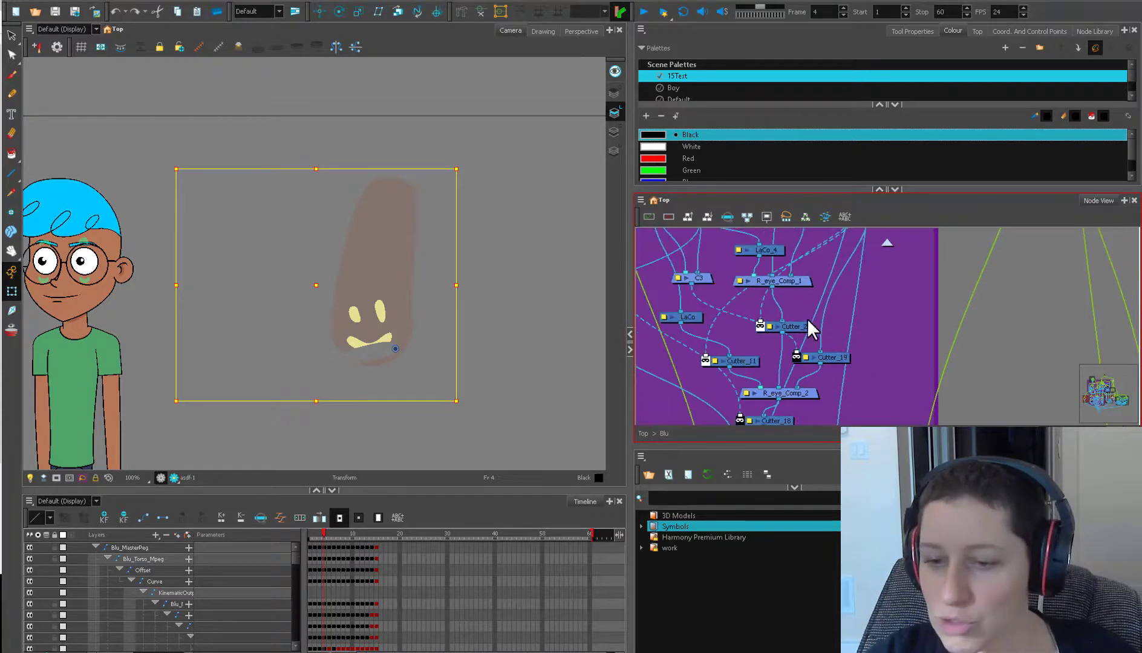
left_click_drag(821, 334, 869, 324)
mouse_move(750, 376)
left_mouse_down()
mouse_move(866, 340)
mouse_move(817, 403)
mouse_move(793, 395)
mouse_move(1046, 313)
left_mouse_up()
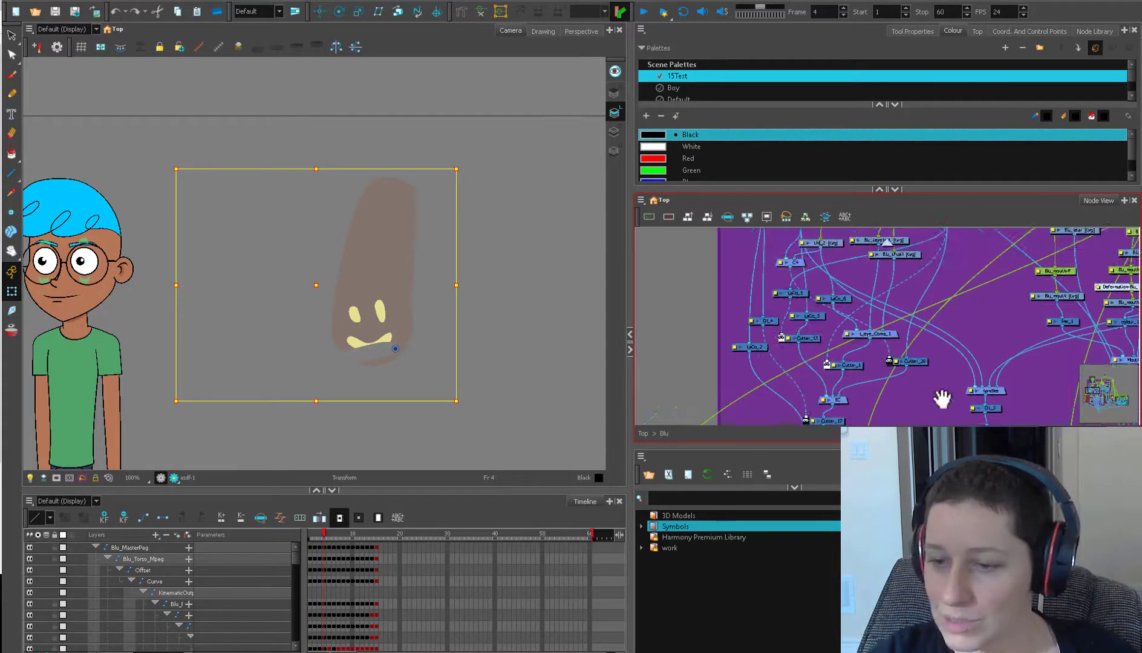
left_click_drag(942, 400, 923, 284)
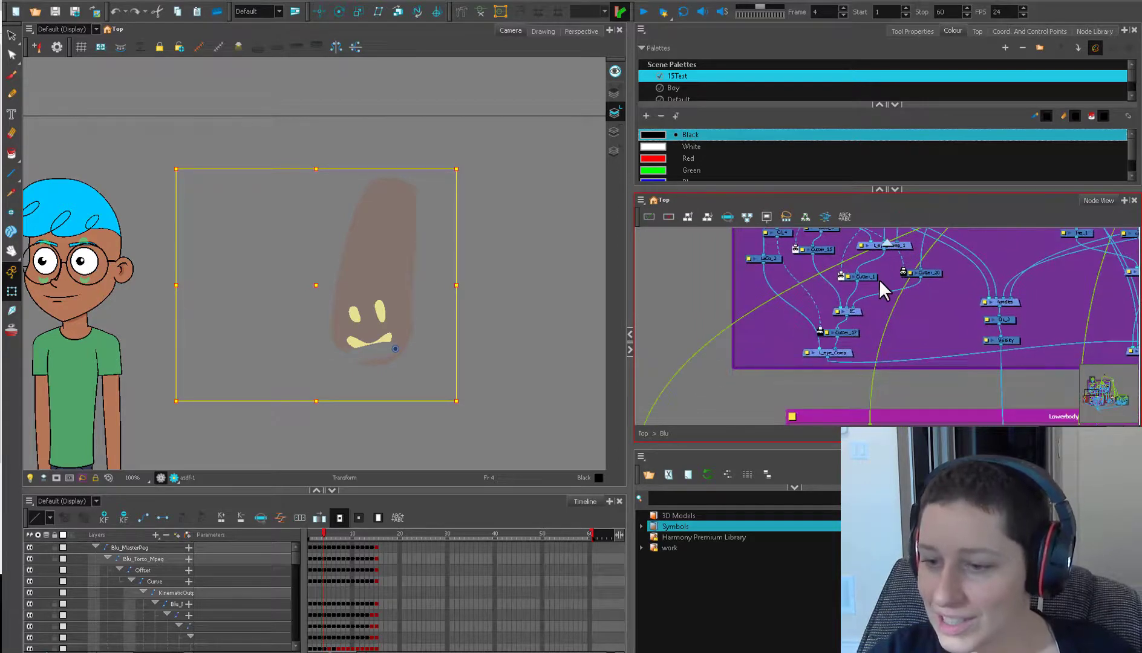
left_click_drag(836, 418, 858, 260)
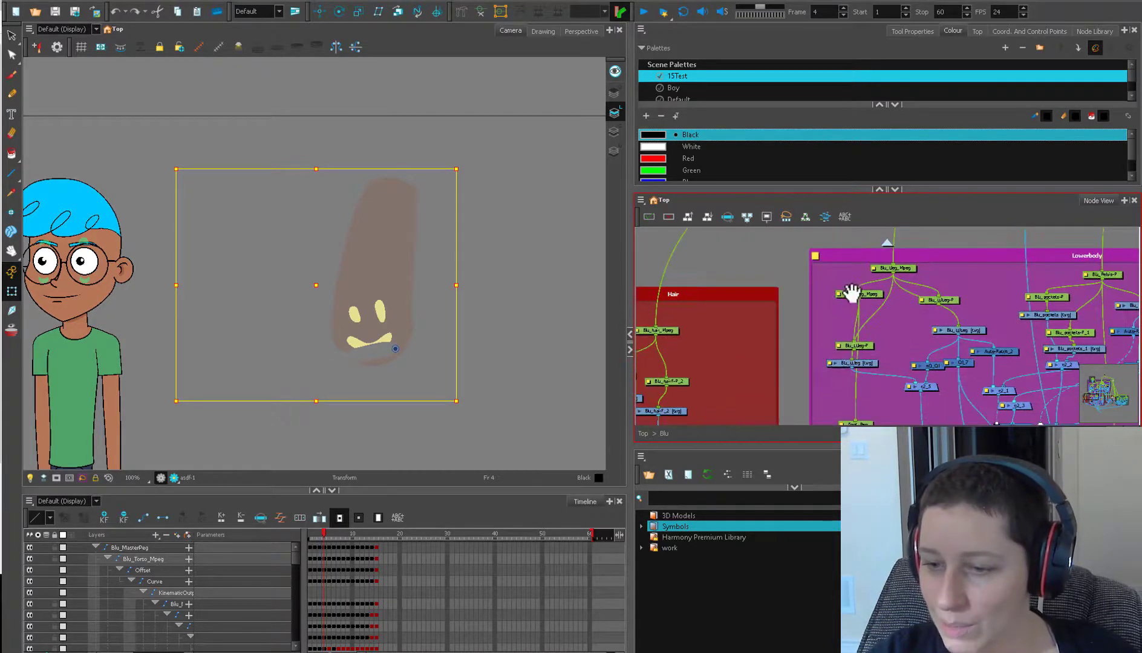
left_click_drag(819, 377, 1038, 270)
scroll(1070, 345, "down", 2)
left_click_drag(1071, 358, 683, 288)
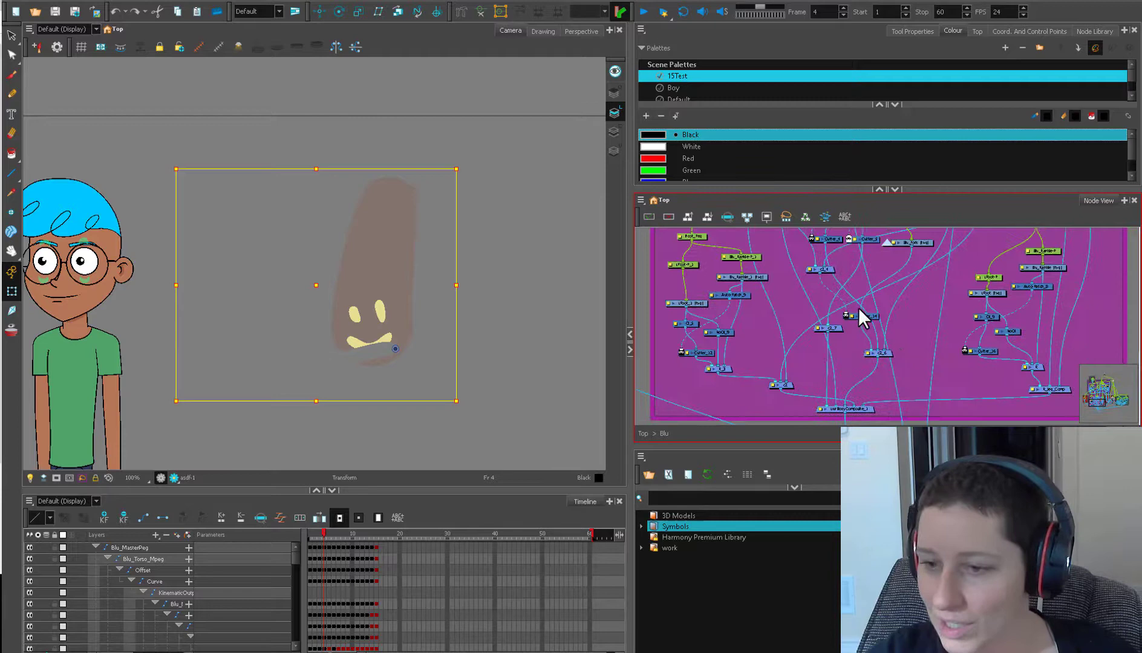
left_click_drag(1032, 325, 899, 357)
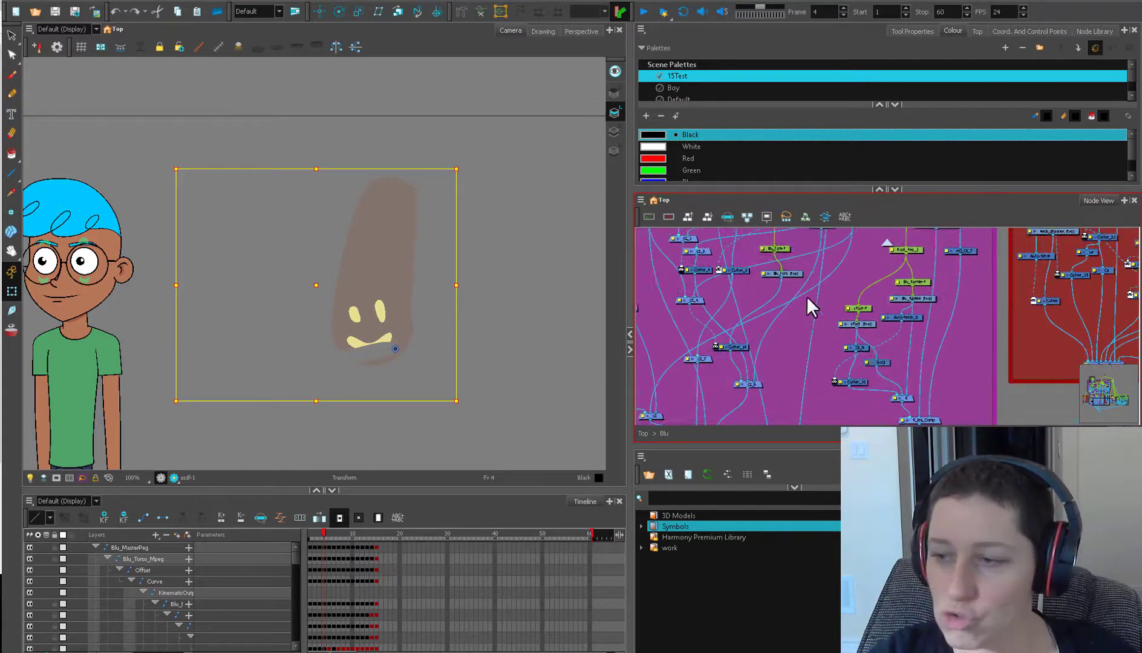
left_click_drag(1036, 344, 659, 388)
scroll(725, 308, "down", 2)
left_click_drag(983, 385, 689, 333)
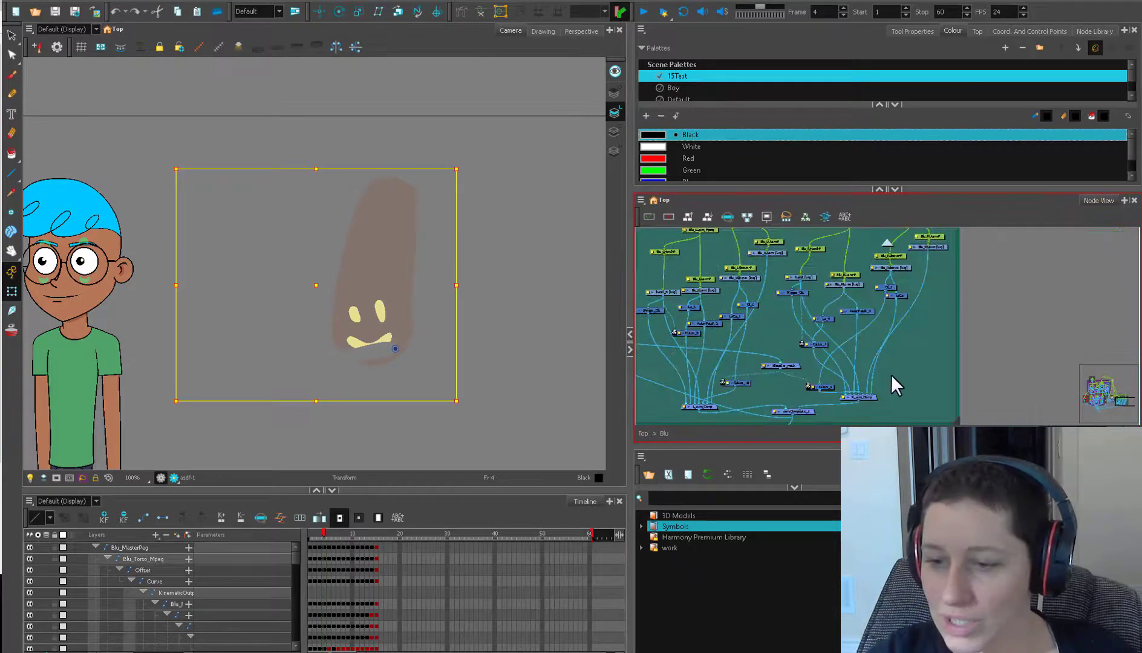
left_click_drag(959, 322, 1046, 426)
left_click(645, 433)
Step: Deselect the Peg and bring the boy character into the middle of the camera view
left_click_drag(970, 342, 815, 363)
left_click(815, 363)
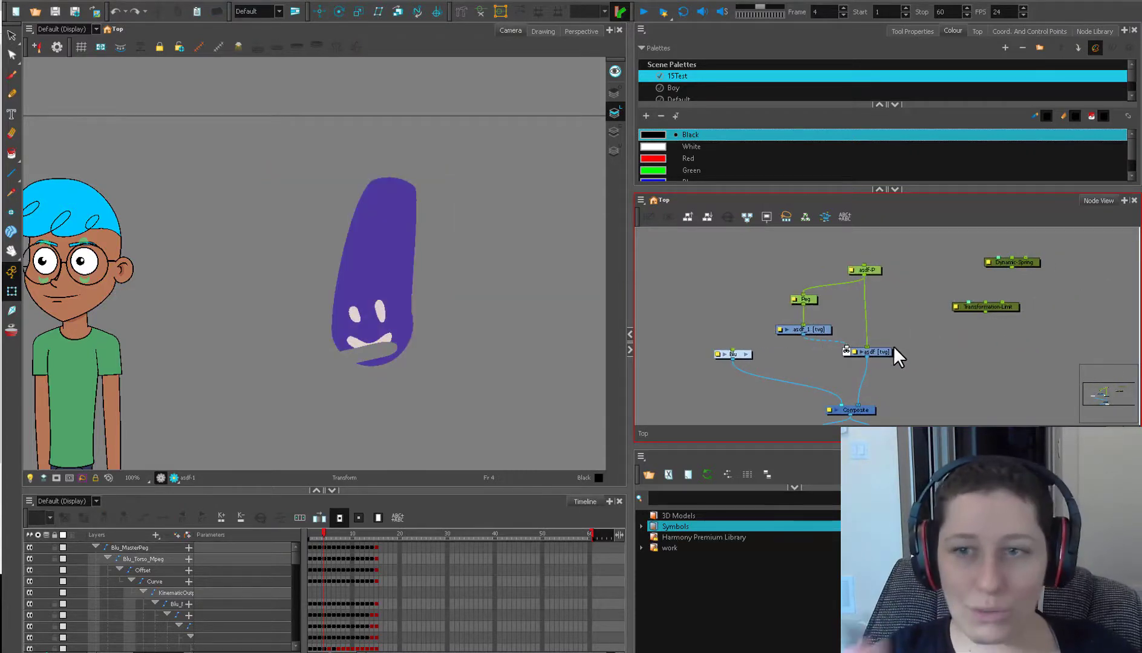
left_click_drag(873, 311, 977, 289)
left_click_drag(313, 380, 596, 312)
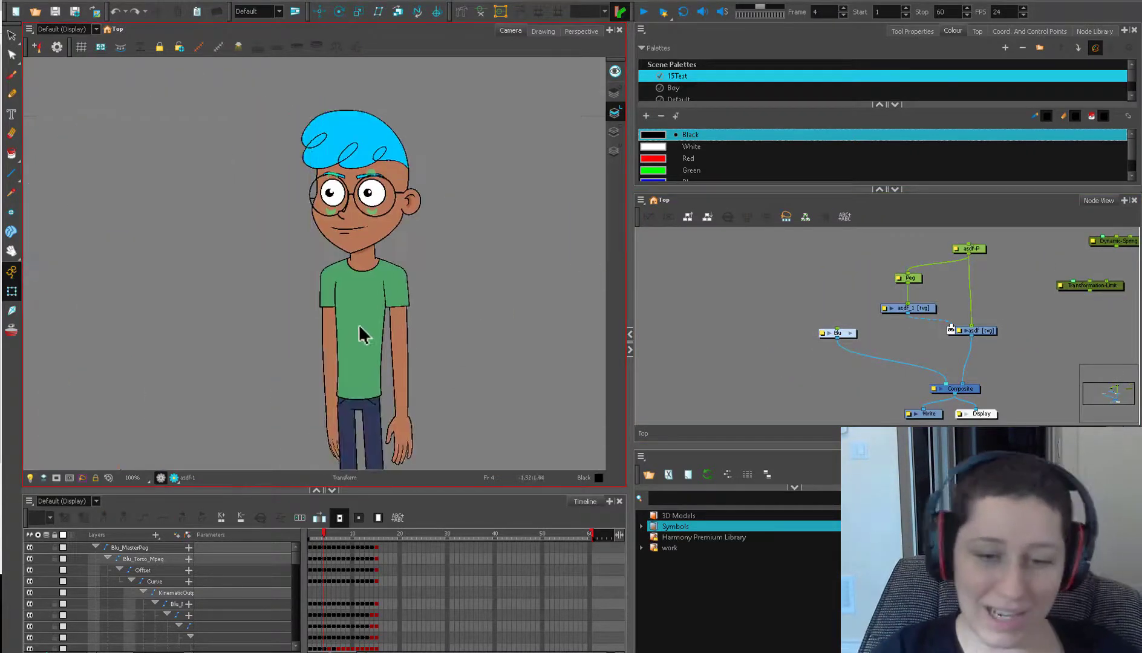
Step: Pick the green colour of the boy's shirt from the drawing and enlarge the palette's colour list
left_click(361, 327)
key("alt+s")
key("d")
left_click(362, 322)
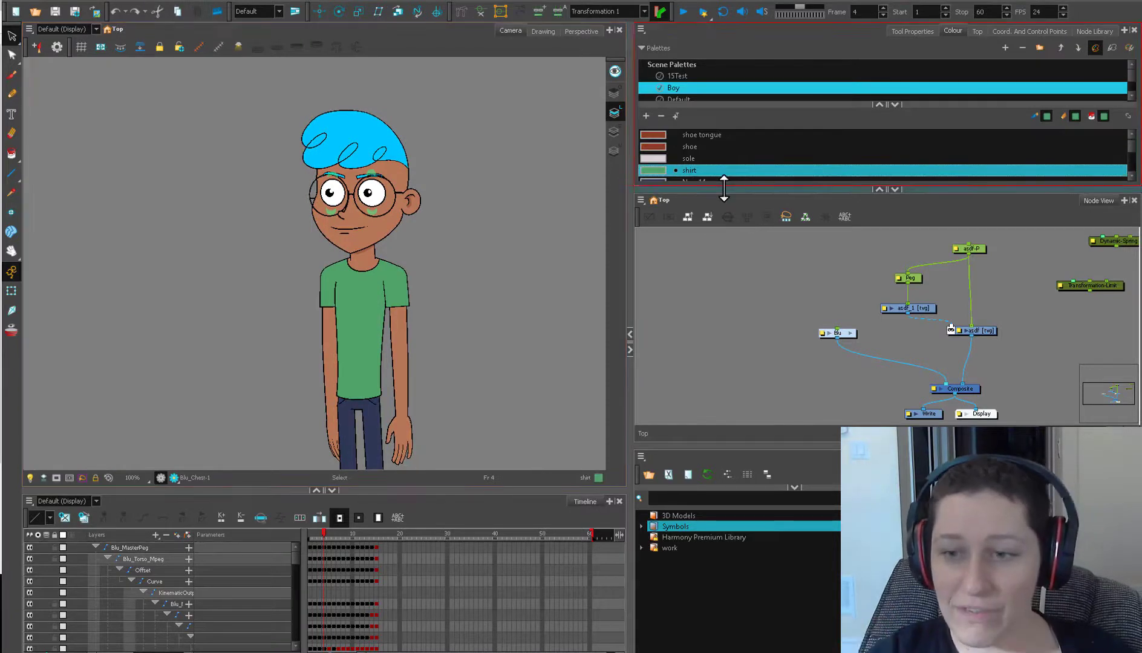
left_click_drag(702, 189, 691, 240)
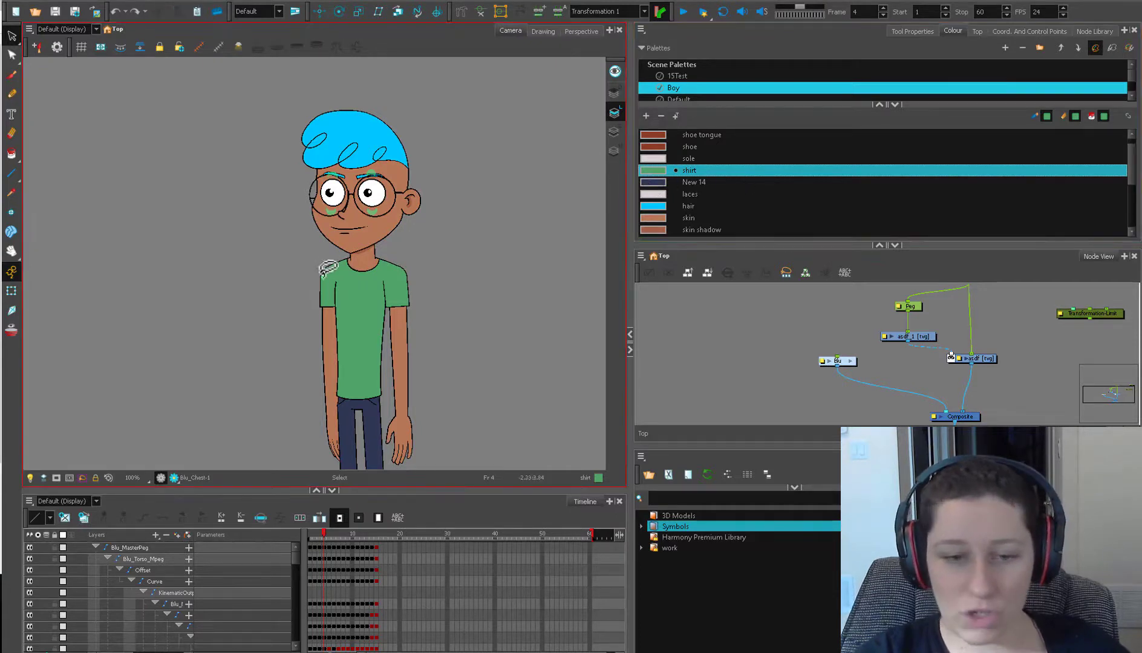
Step: Recolour the shirt colour to the purple New 0 swatch of the Boy palette in all drawings in the scene
right_click(657, 171)
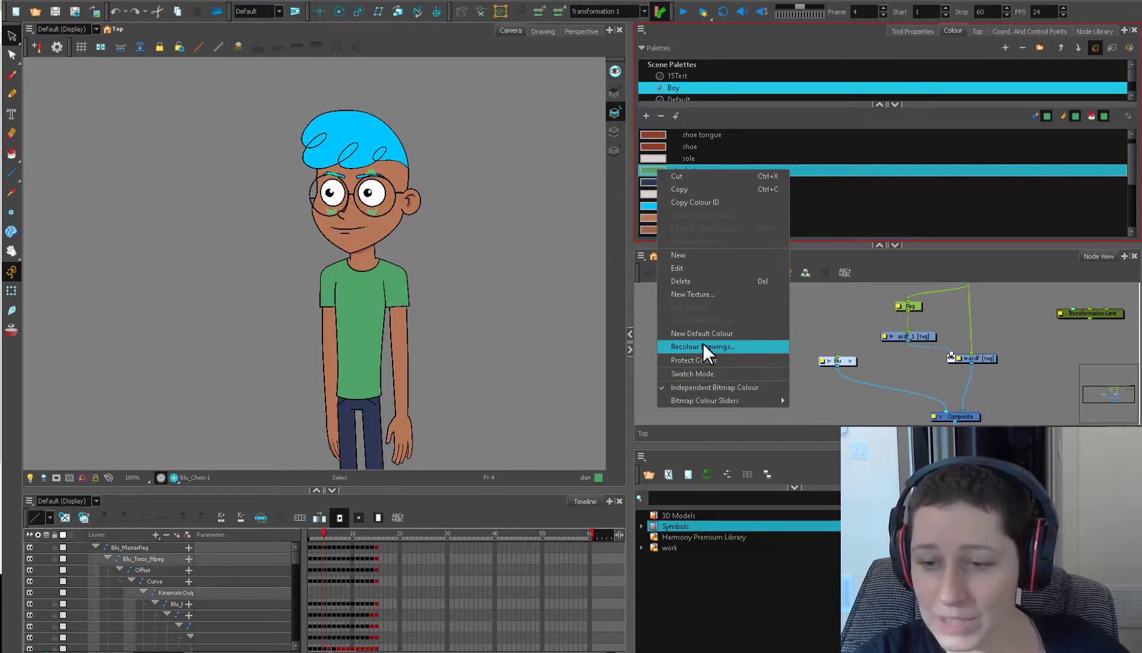
left_click(745, 347)
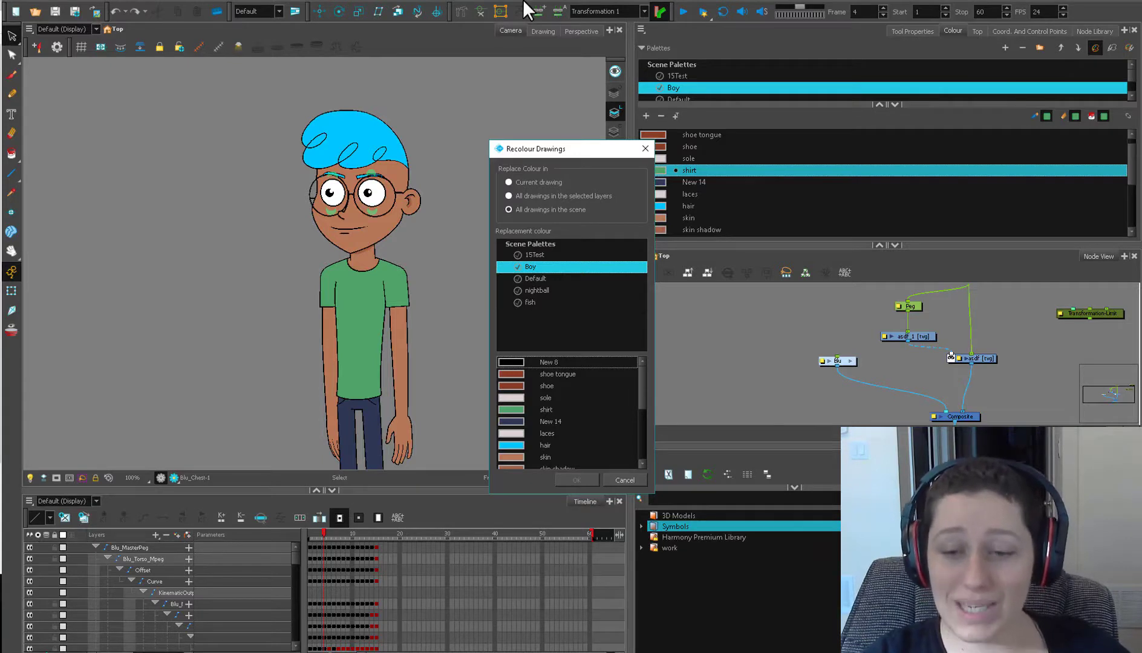
scroll(551, 411, "down", 5)
left_click(517, 458)
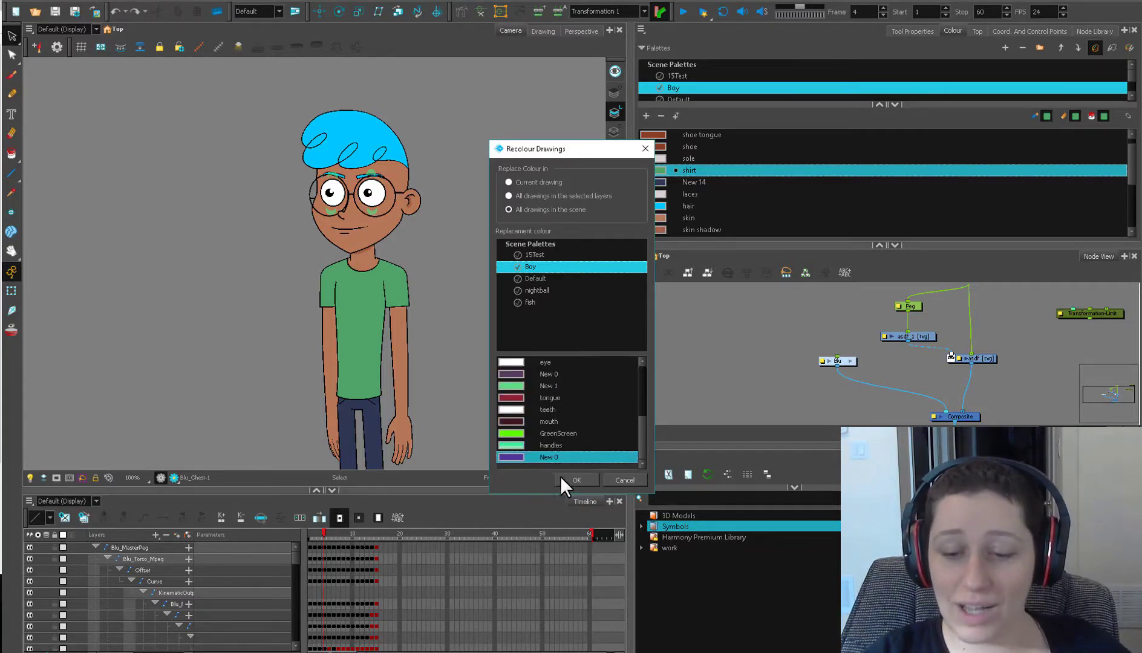
left_click(576, 480)
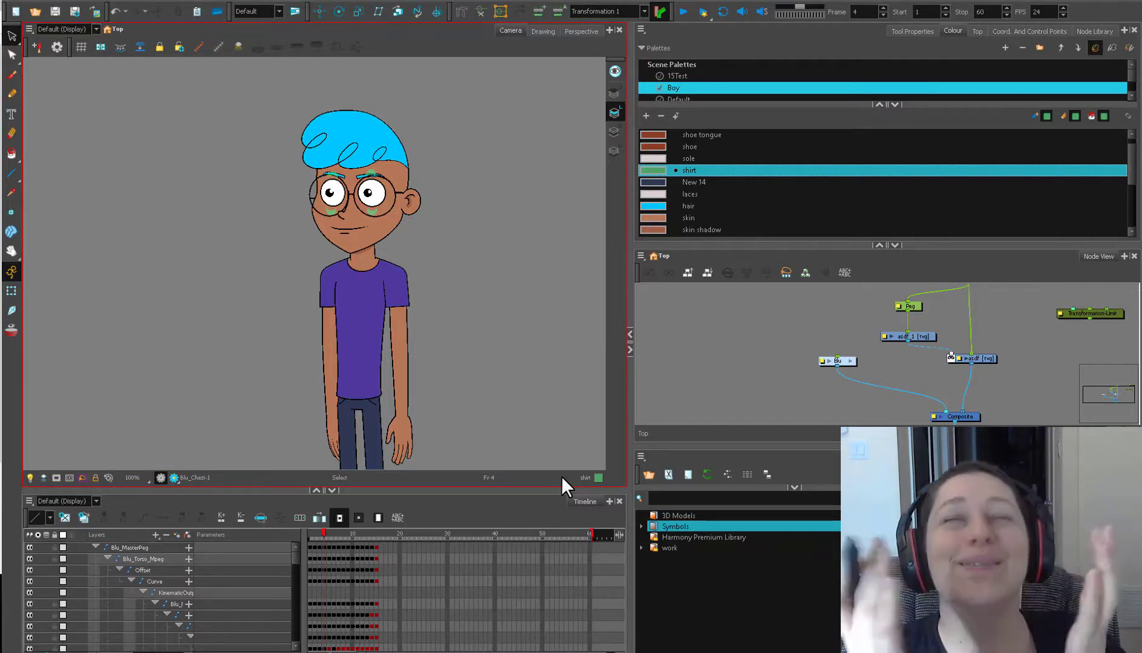
Step: Recolour the purple New 0 colour to the Boy palette's shirt swatch in all drawings in the scene
right_click(658, 231)
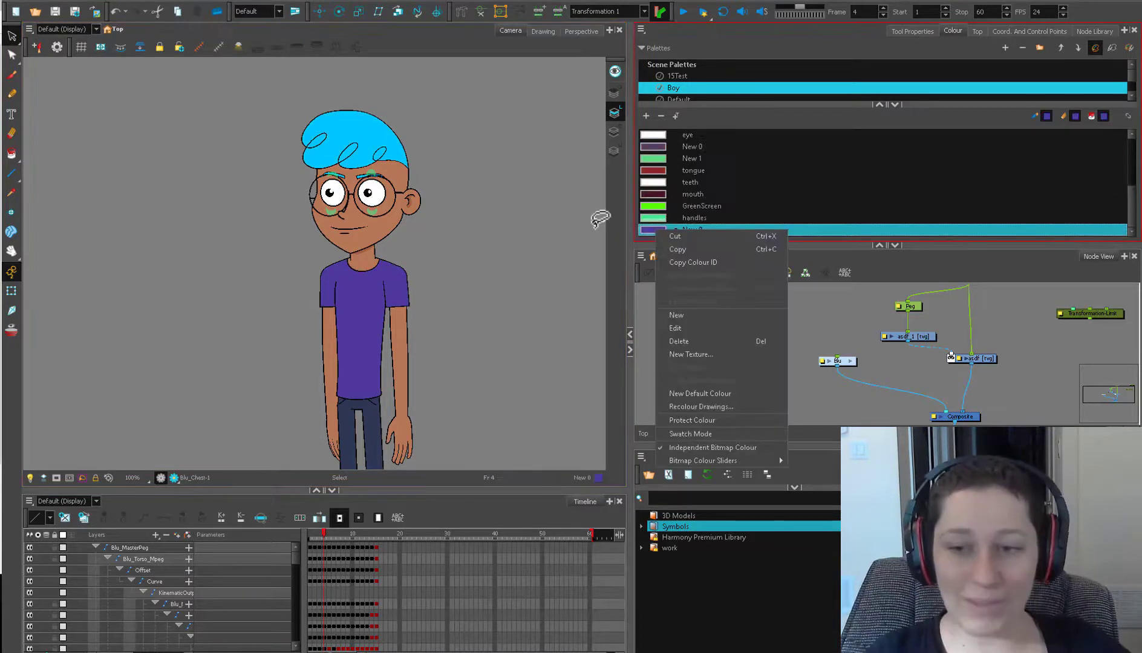
left_click(643, 231)
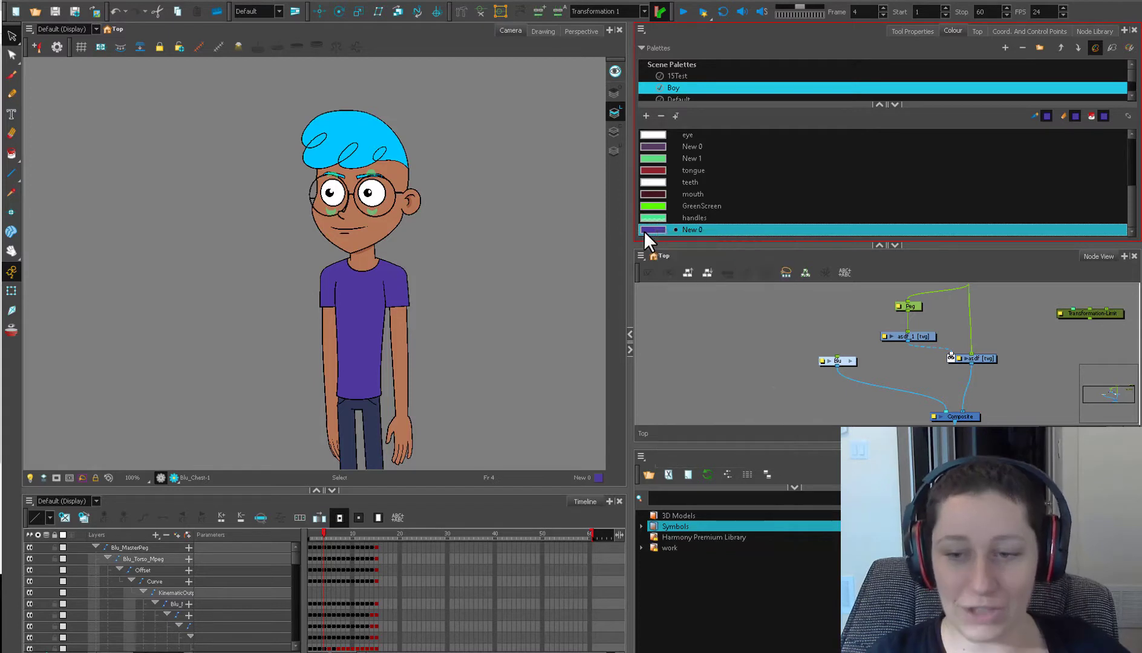
right_click(643, 230)
left_click(662, 410)
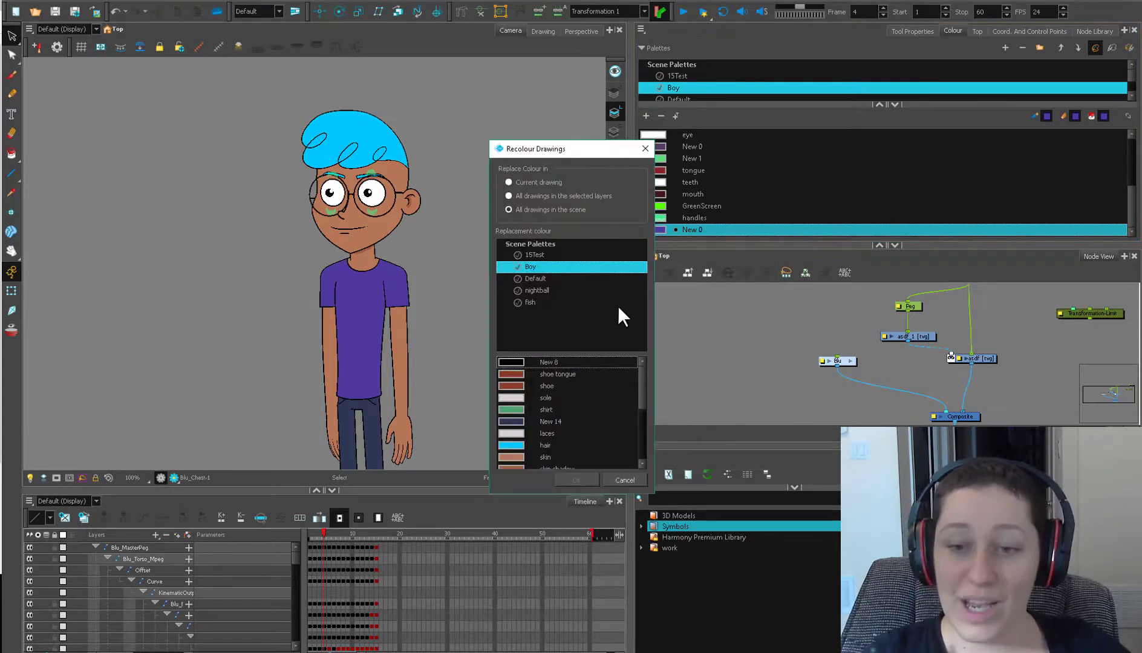
left_click(514, 411)
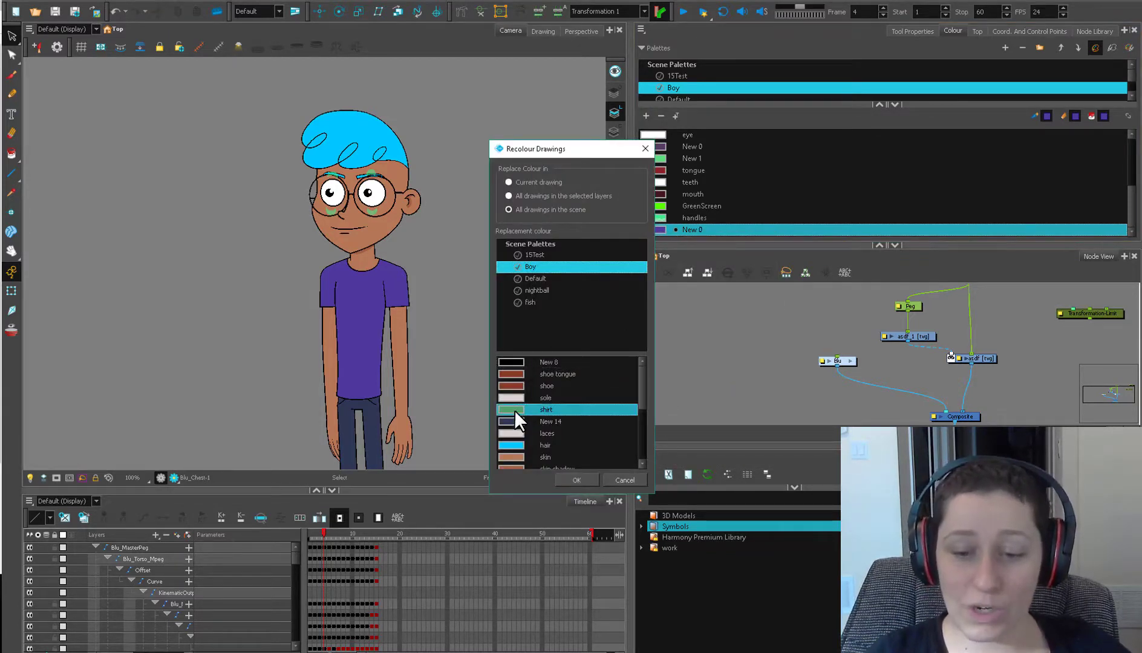
left_click(576, 479)
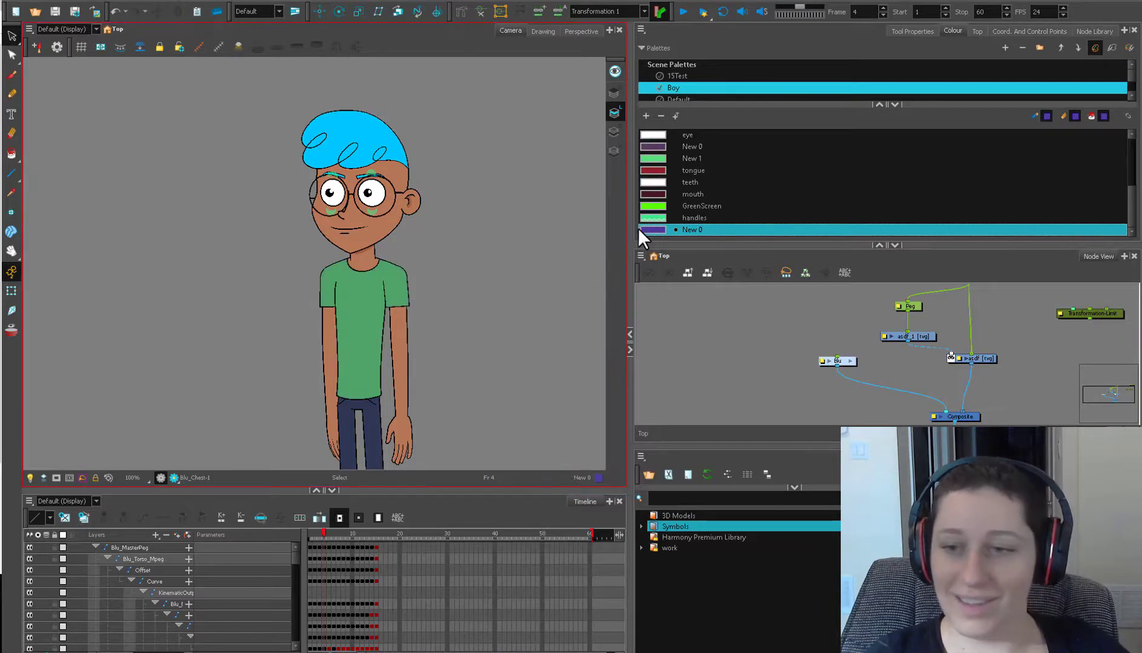
Step: Show the Constraint category of the Node Library and reconnect asdf_1 from asdf's matte port to the Composite
scroll(680, 190, "up", 5)
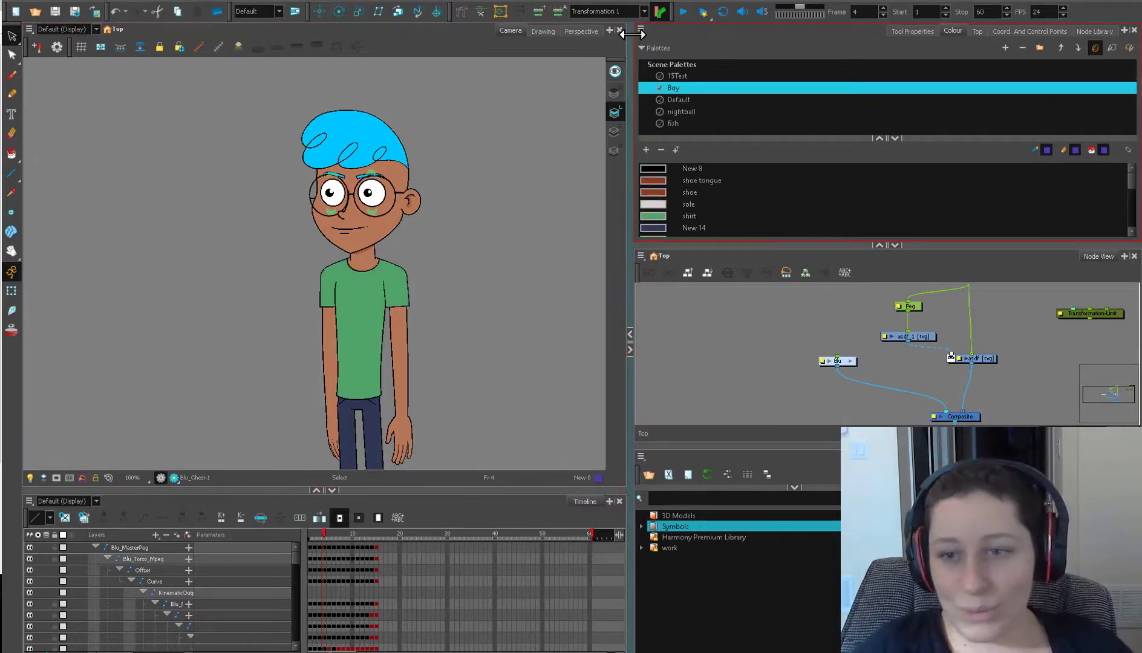
left_click(641, 29)
mouse_move(650, 38)
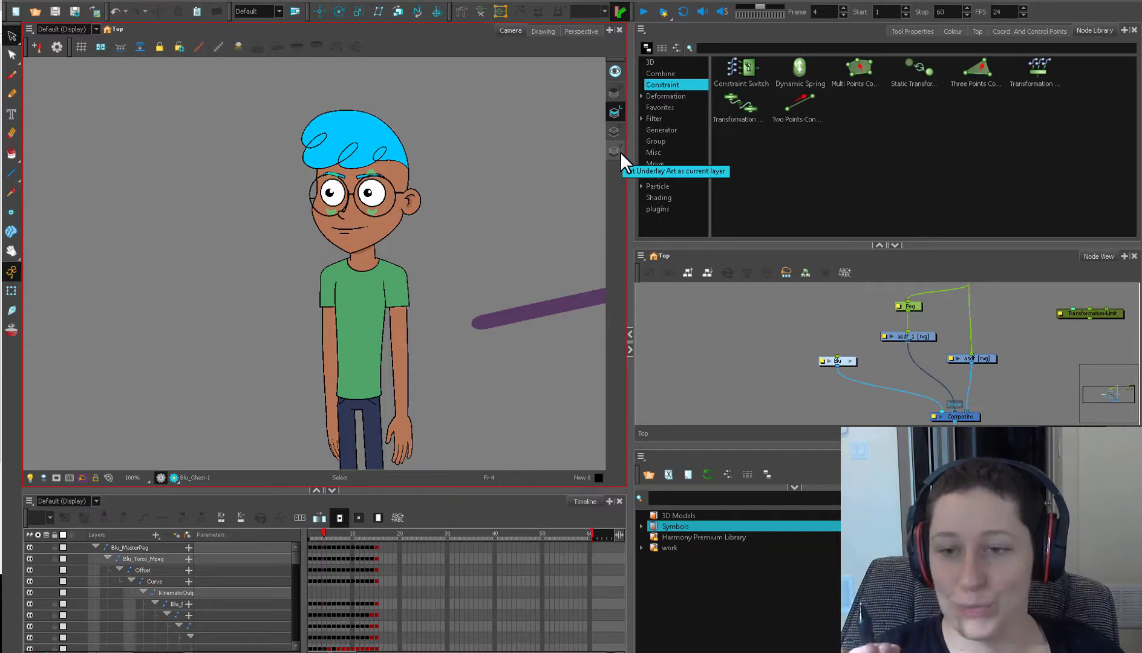
left_click(725, 387)
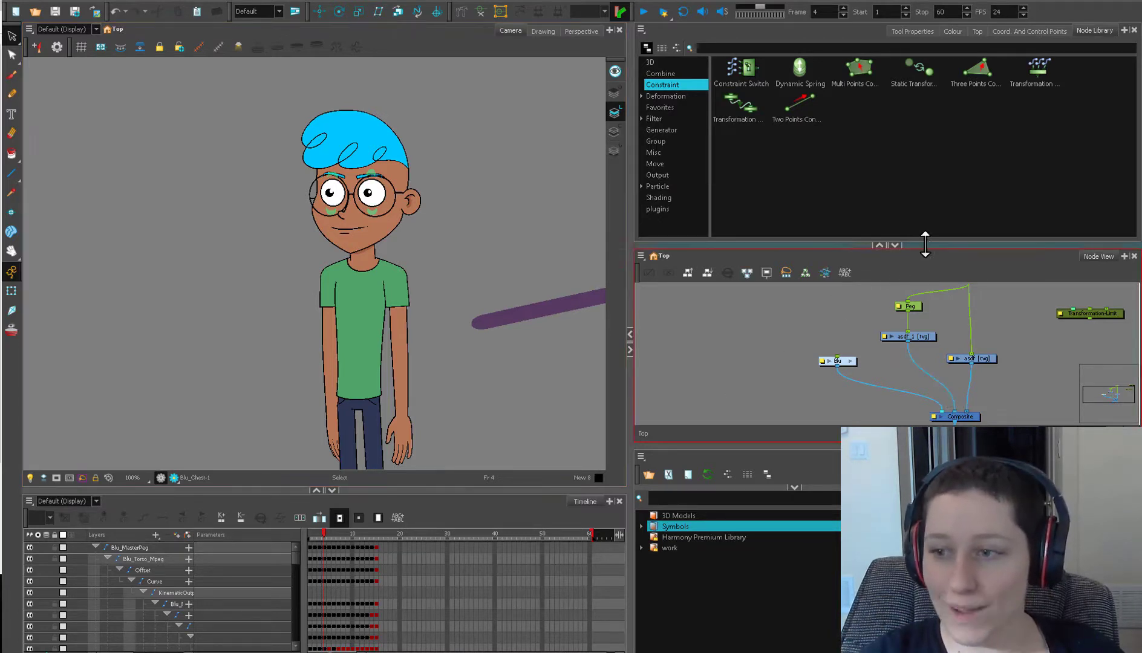
left_click_drag(926, 243, 925, 239)
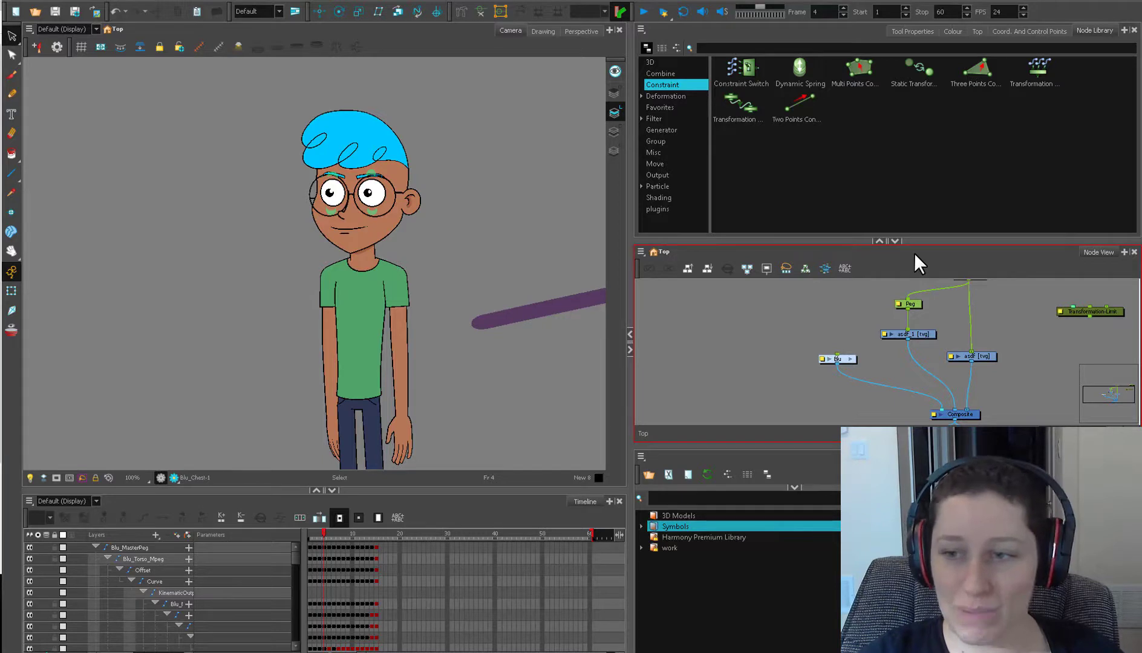
left_click_drag(556, 388, 432, 421)
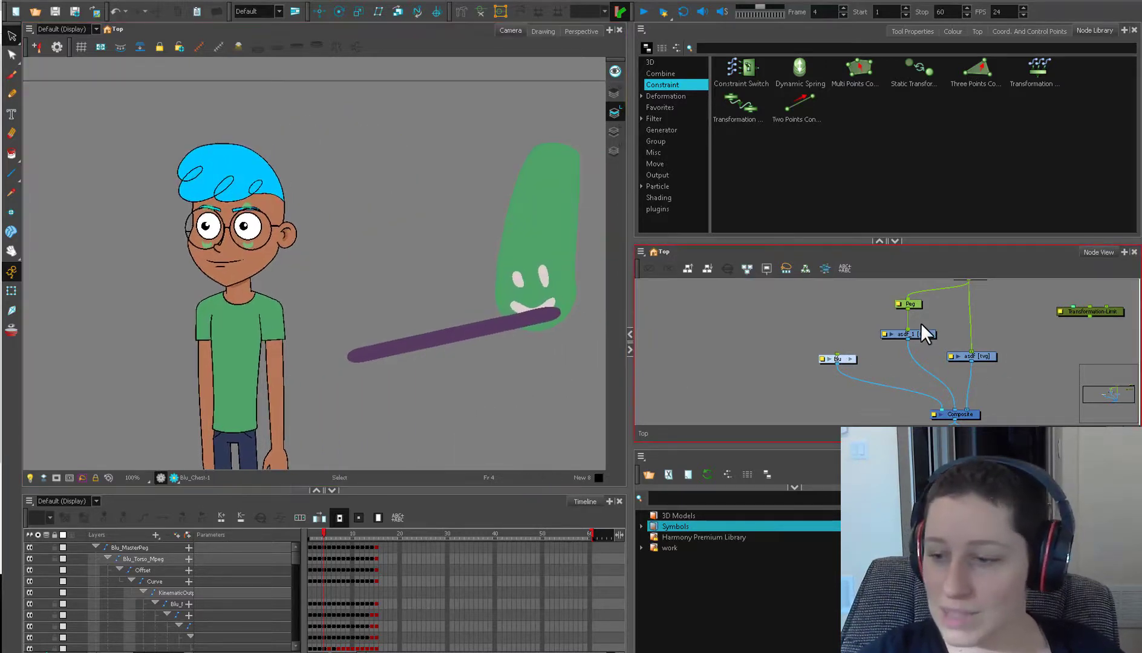
Step: Disable the asdf drawing node and detach it from the Composite, leaving the asdf_1 bar enabled
left_click(924, 336)
key("d")
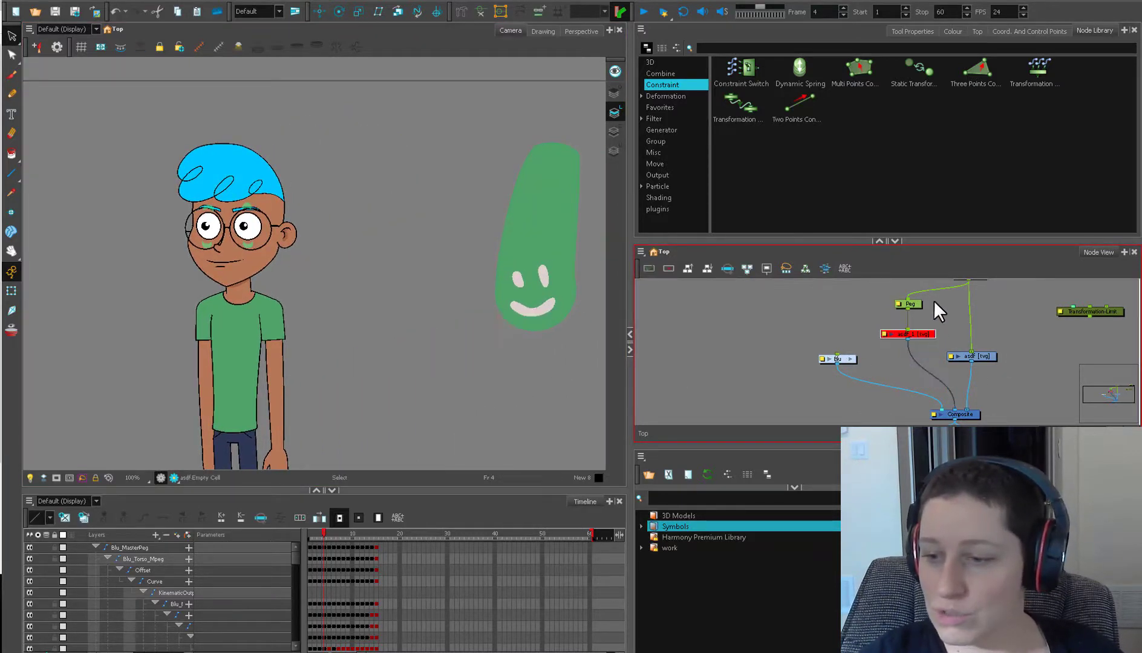
key("a")
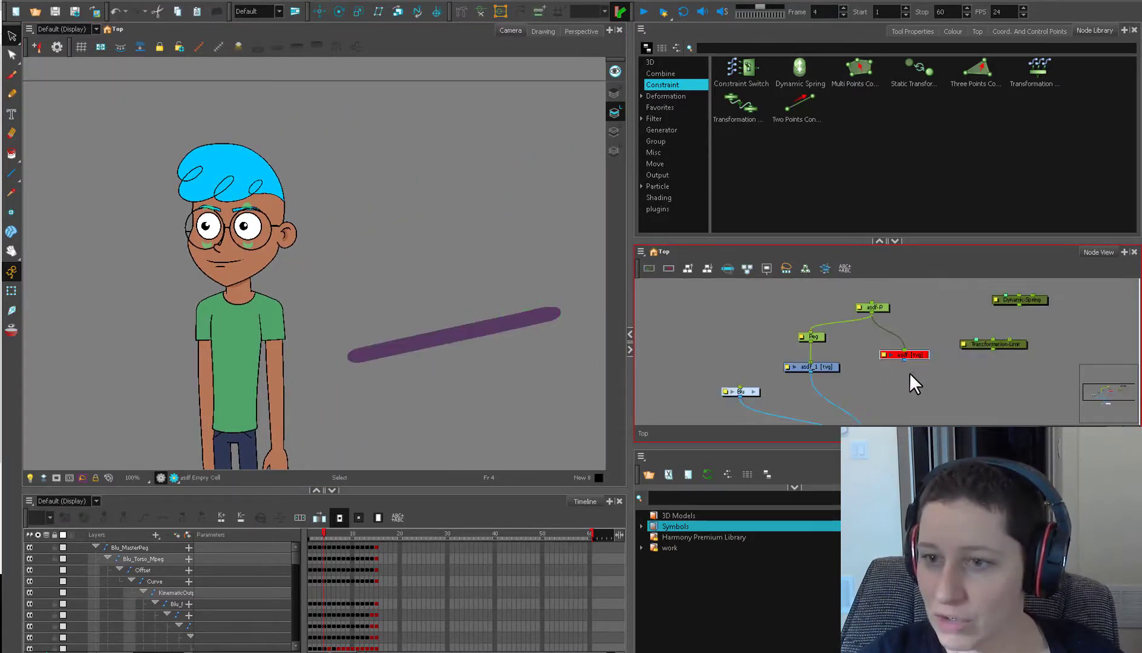
left_click(899, 366)
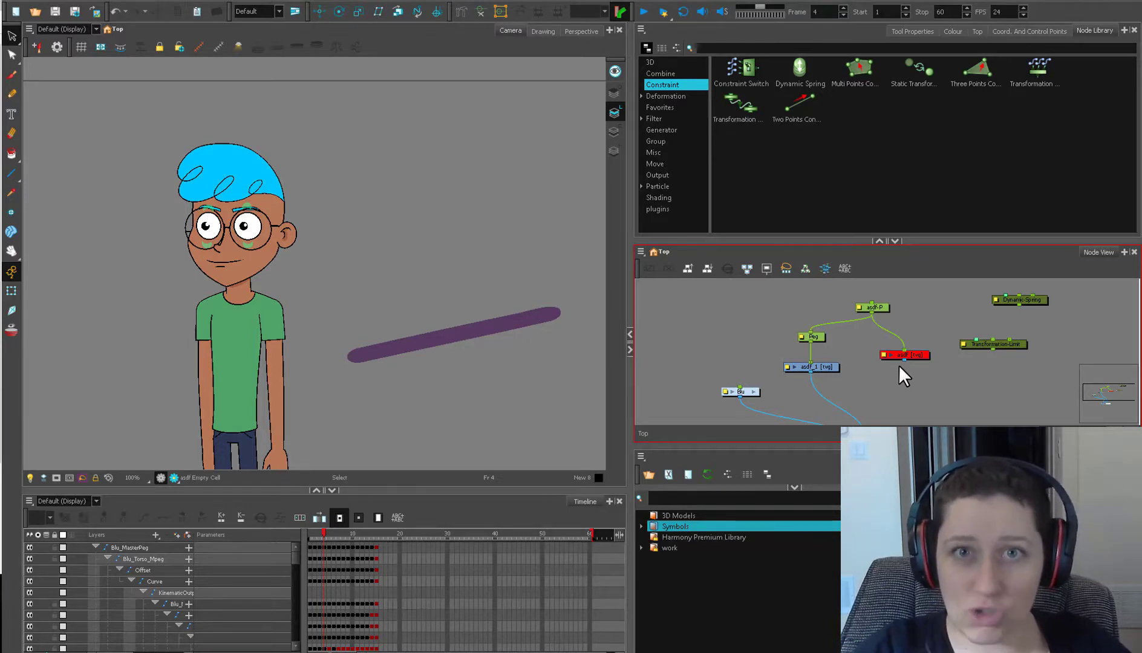
Step: Add a Two-Points-Constraint node and connect it above the bar's Peg in place of asdf-P
left_click_drag(793, 111, 740, 321)
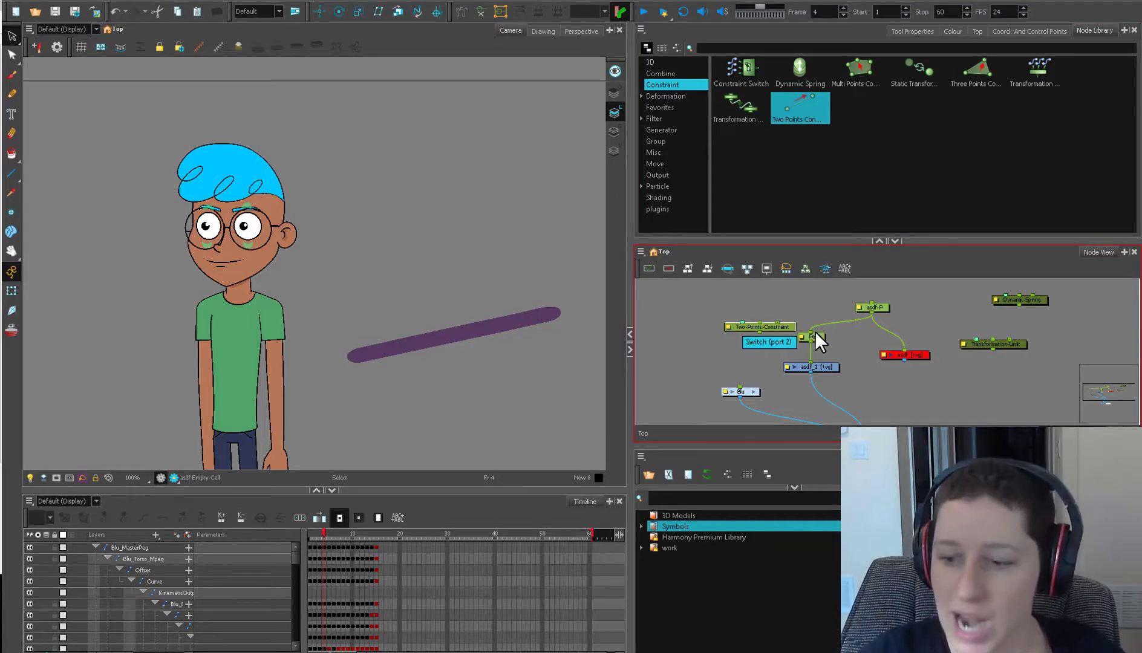
left_click_drag(822, 365, 819, 386)
mouse_move(785, 330)
left_mouse_down()
mouse_move(827, 358)
mouse_move(800, 331)
mouse_move(821, 328)
mouse_move(776, 350)
mouse_move(816, 357)
mouse_move(827, 336)
mouse_move(860, 338)
left_mouse_up()
scroll(827, 358, "up", 1)
scroll(839, 341, "up", 1)
left_click_drag(827, 369, 829, 368)
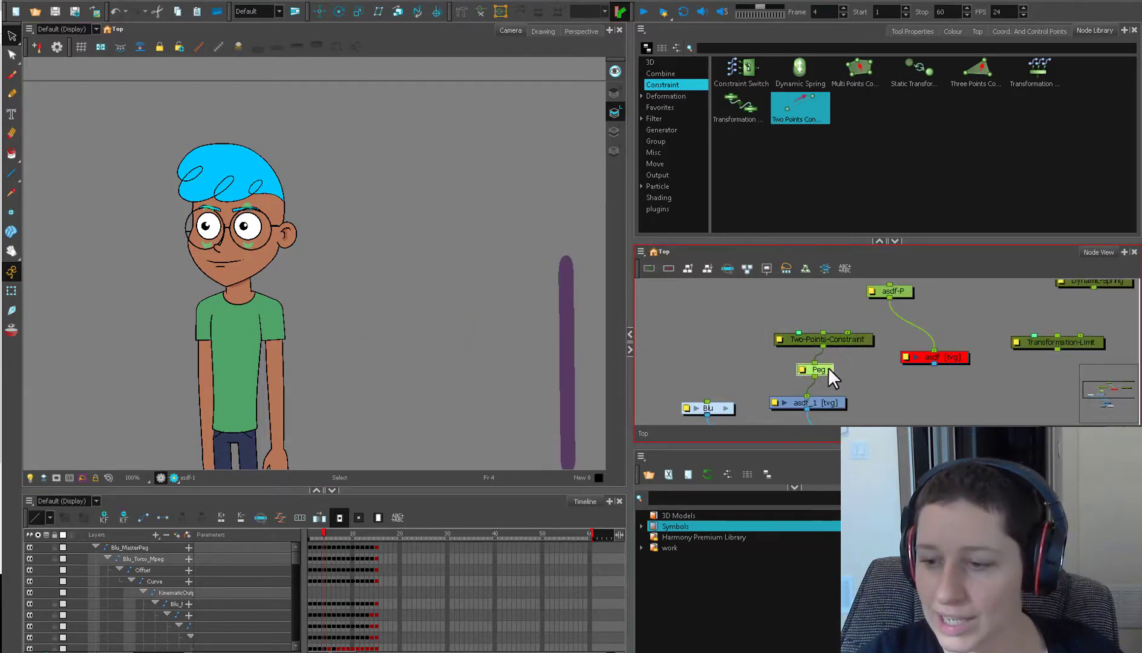
mouse_move(889, 298)
left_mouse_down()
mouse_move(848, 332)
mouse_move(912, 290)
left_mouse_up()
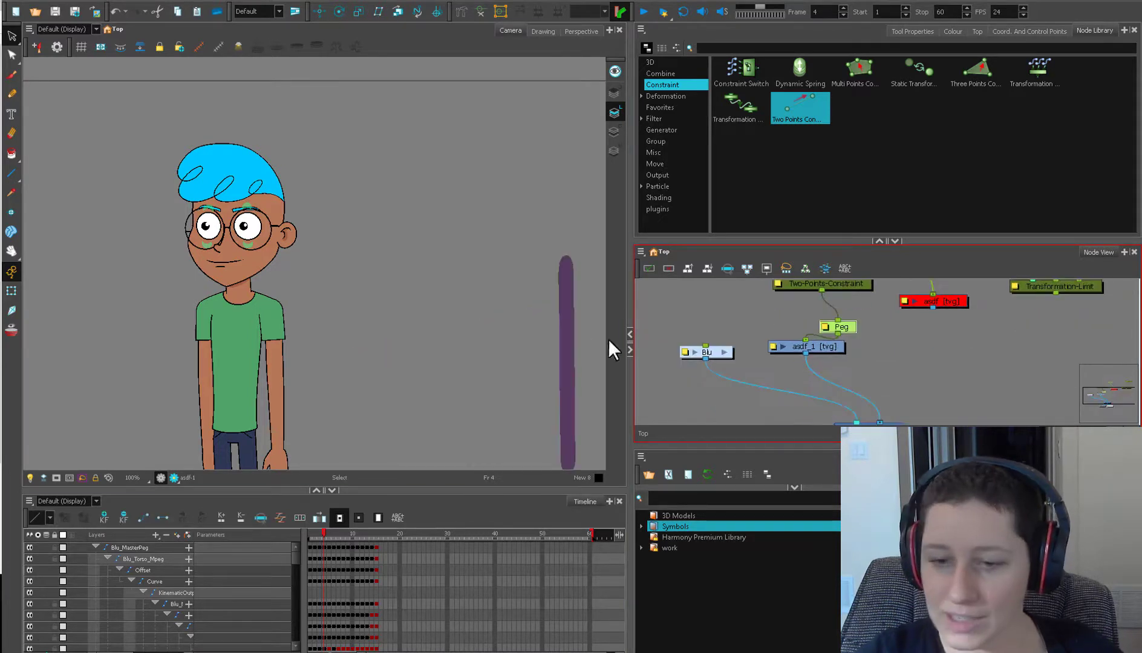
Step: Create two new pegs and connect them to the left and right peg ports of the Two-Points-Constraint
left_click_drag(526, 321, 435, 203)
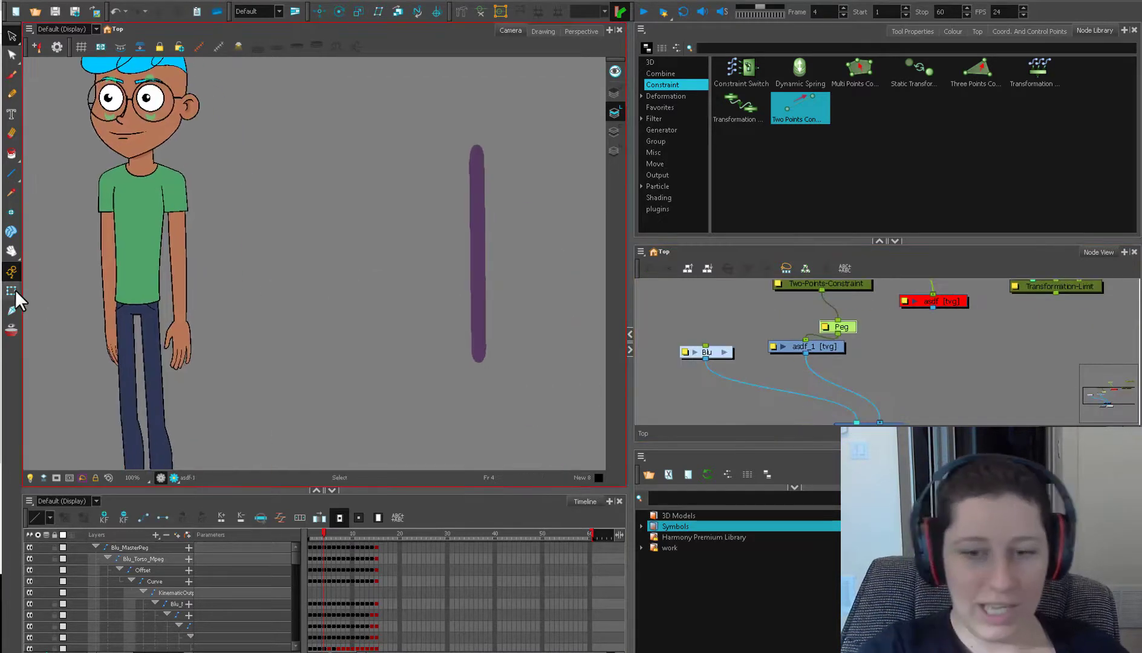
left_click(12, 291)
scroll(76, 299, "down", 1)
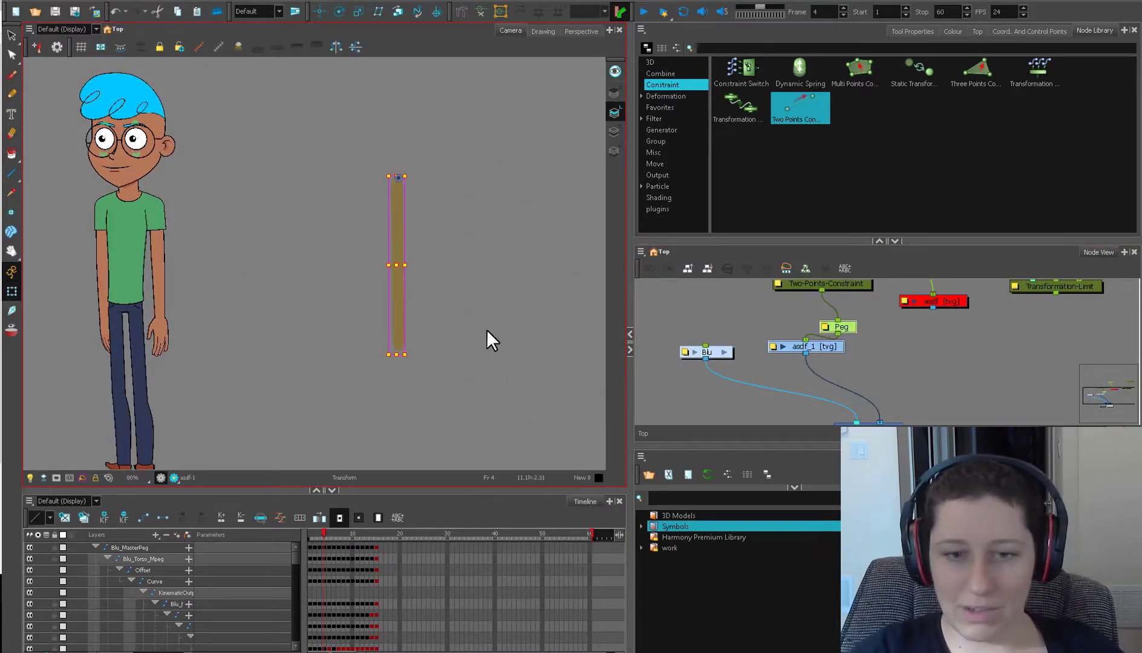
left_click(405, 343)
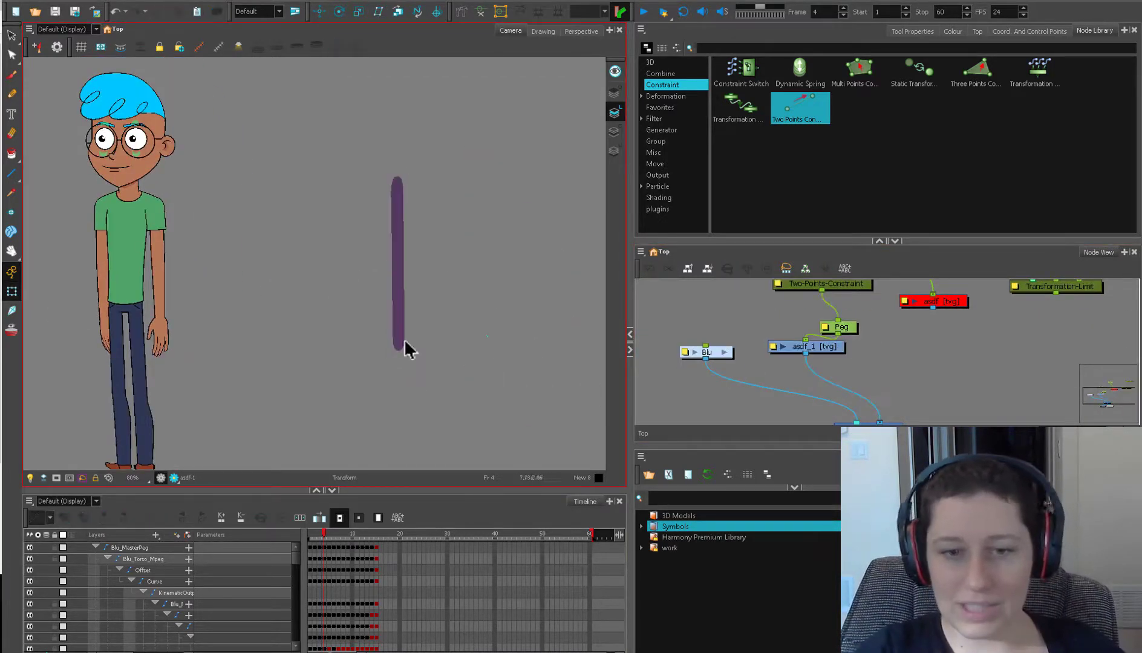
left_click_drag(387, 452, 385, 484)
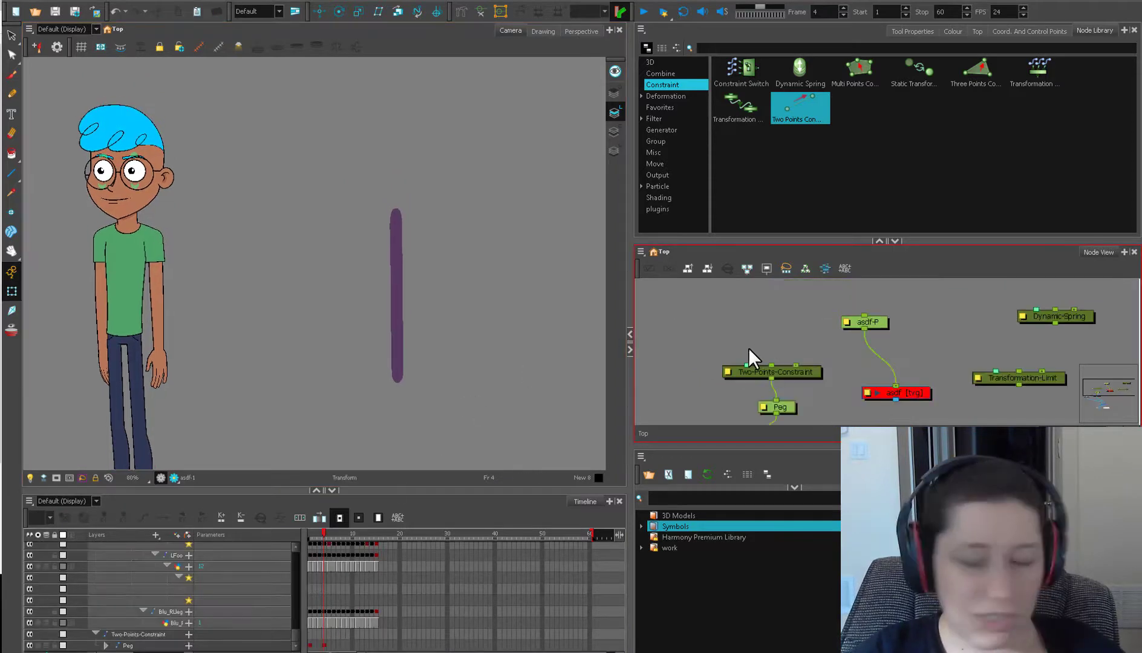
key("ctrl+p")
left_click(869, 321)
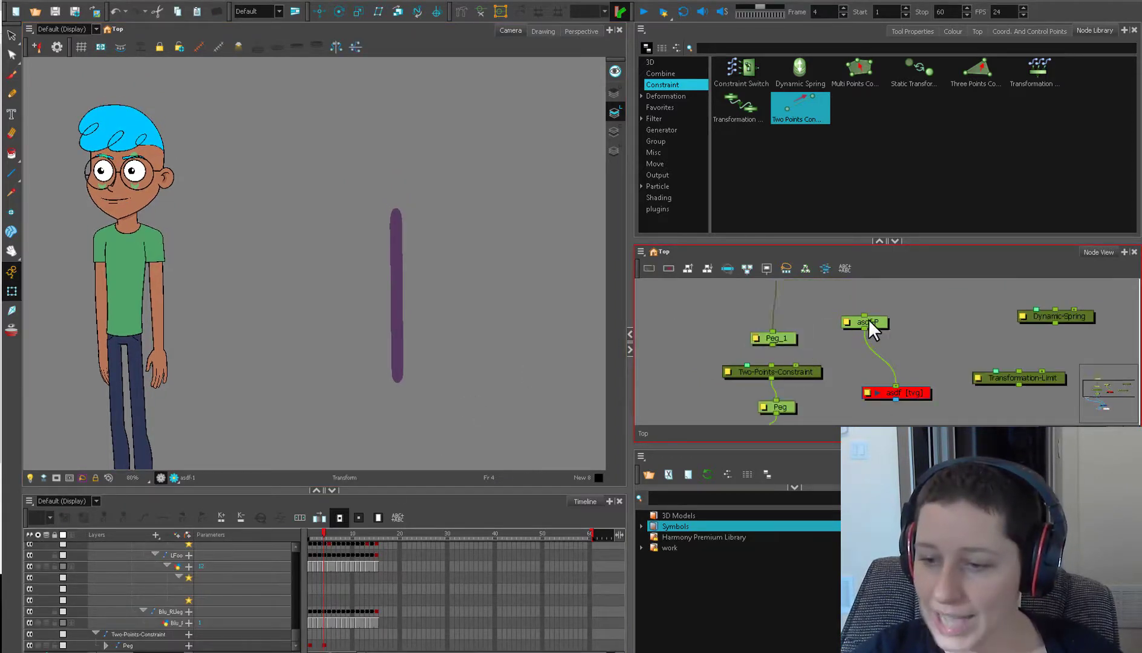
left_click_drag(847, 305, 834, 351)
left_click(777, 314)
mouse_move(760, 394)
left_mouse_down()
mouse_move(759, 412)
mouse_move(785, 329)
left_mouse_up()
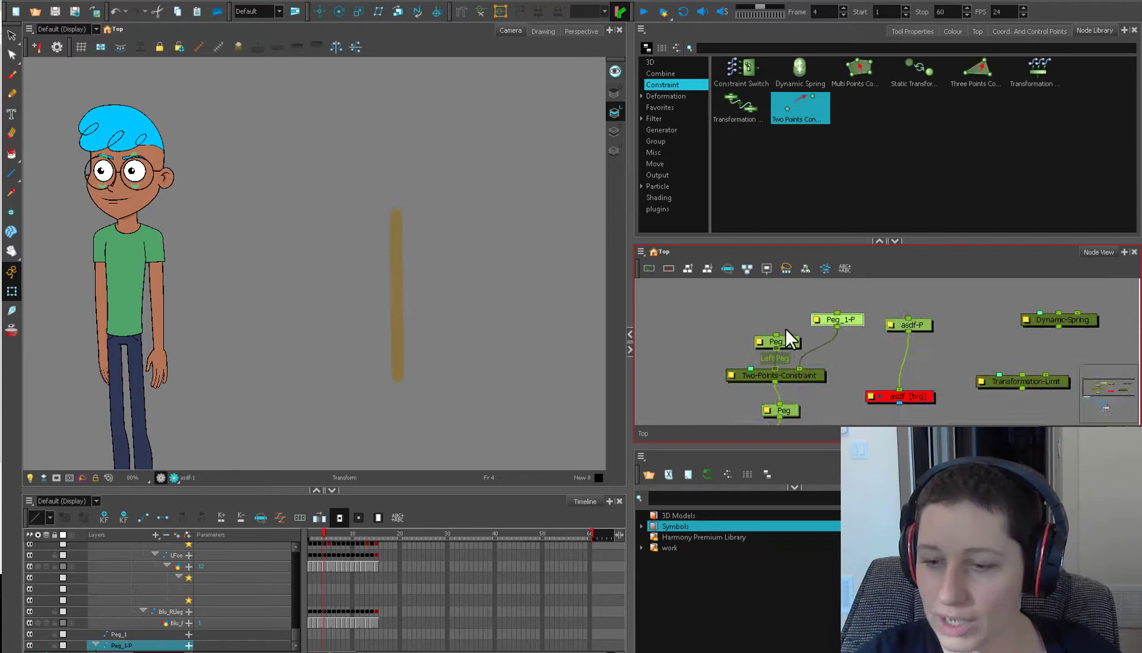
Step: Place a Constraint Switch node near the Two-Points-Constraint's Switch port and delete it
scroll(785, 327, "up", 1)
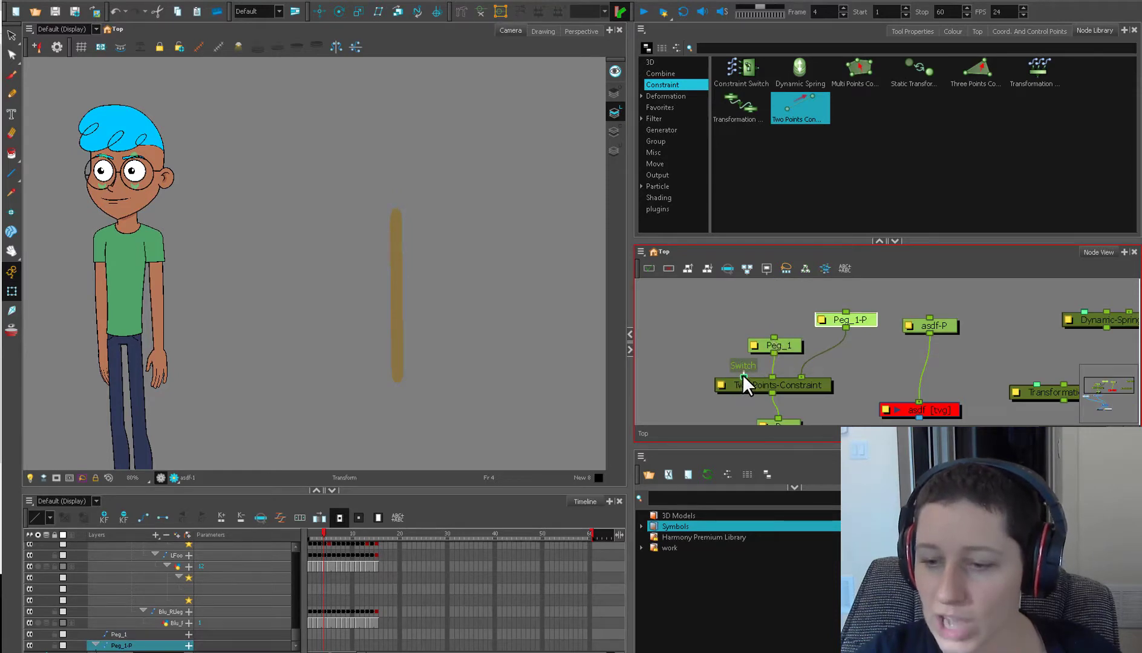
scroll(742, 375, "up", 5)
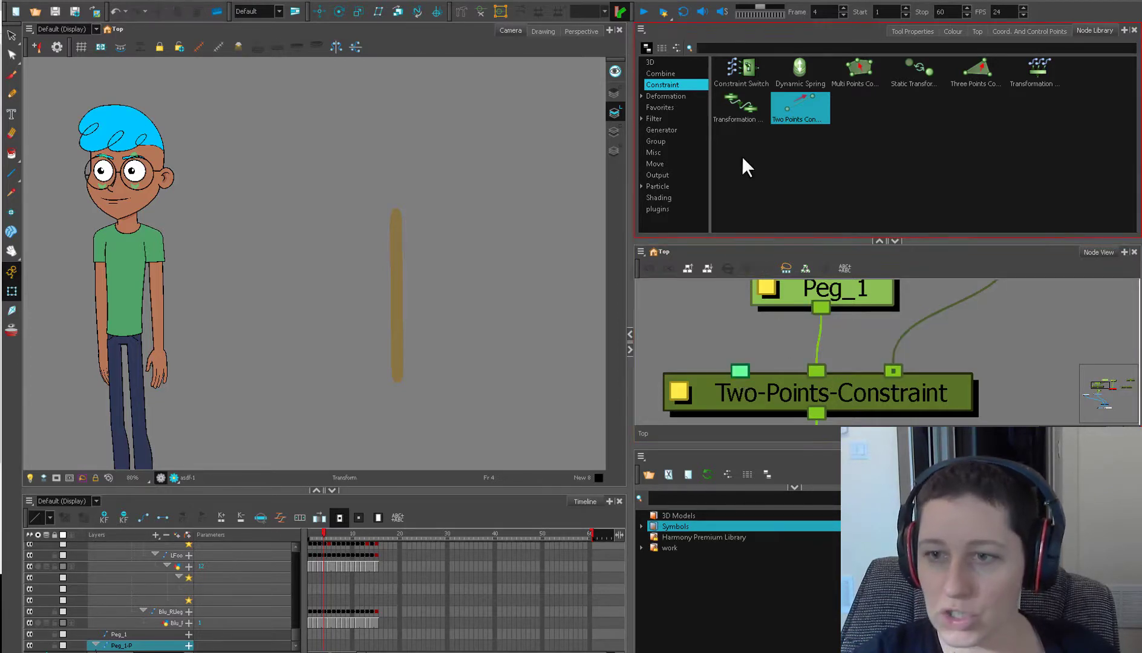
left_click_drag(741, 70, 691, 334)
scroll(763, 340, "down", 3)
key("Delete")
scroll(861, 314, "down", 1)
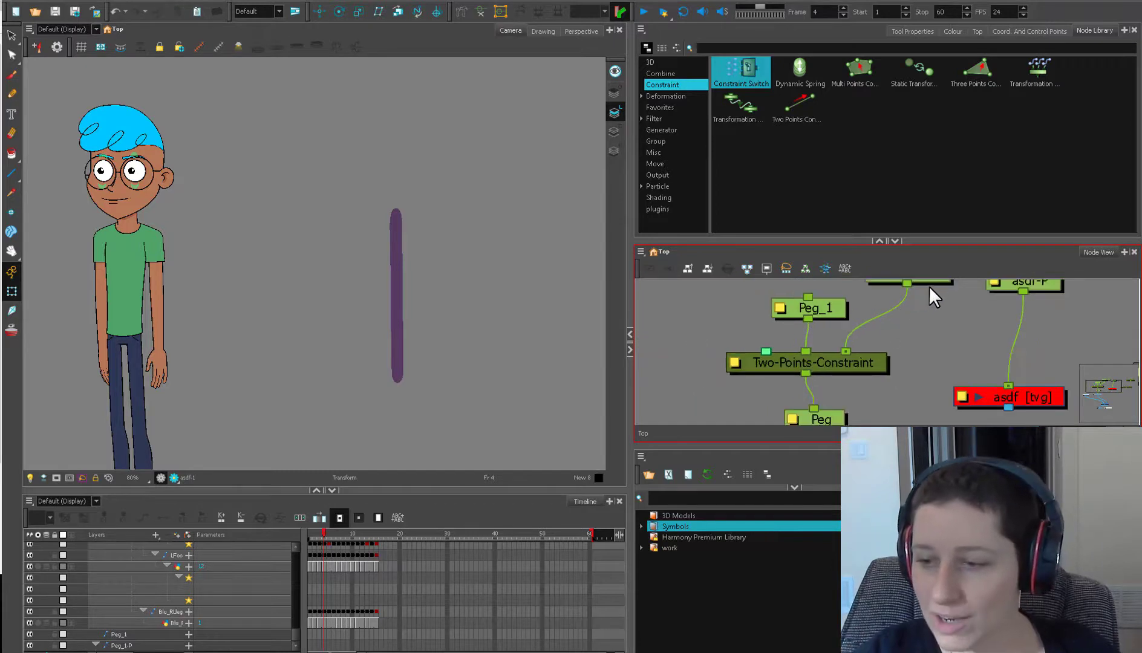
Step: Arrange Peg_1-P beside Peg_1 and move Peg_1's pivot to the upper end of the bar
left_click_drag(923, 281, 913, 316)
left_click(832, 308)
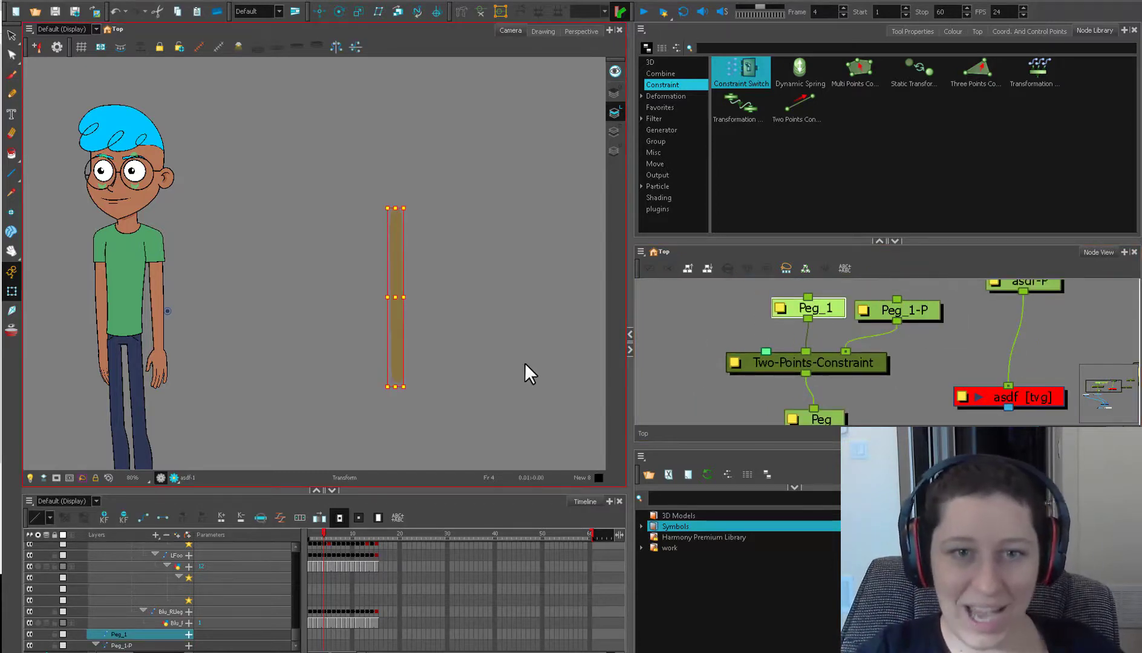
left_click(340, 12)
left_click(781, 301)
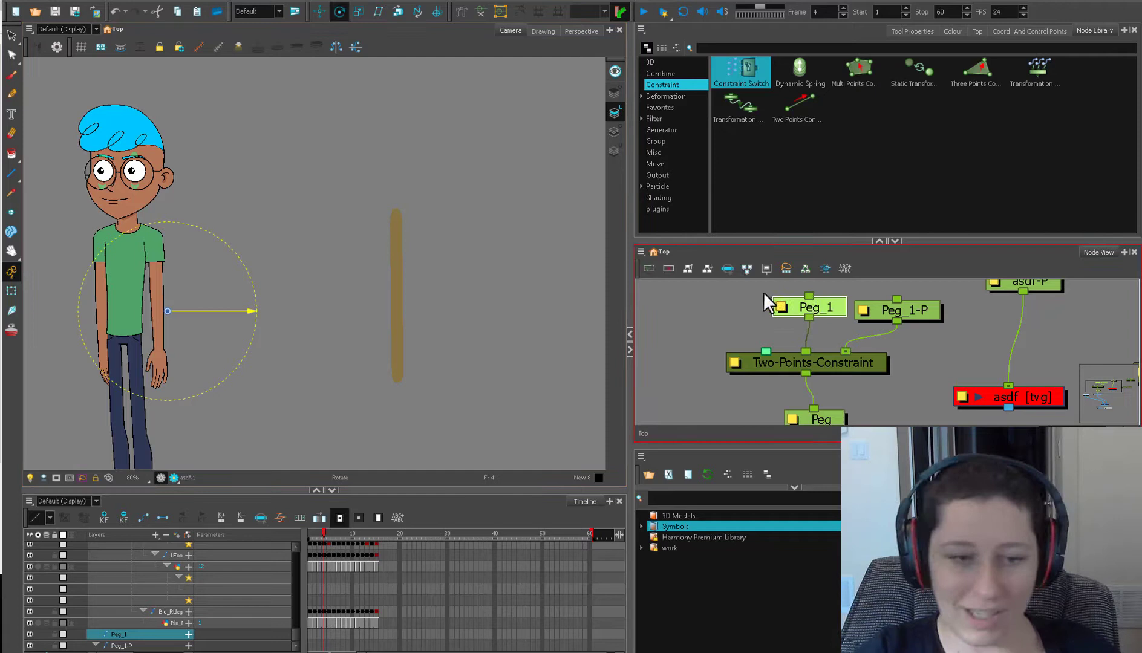
left_click_drag(168, 311, 389, 200)
scroll(405, 182, "up", 5)
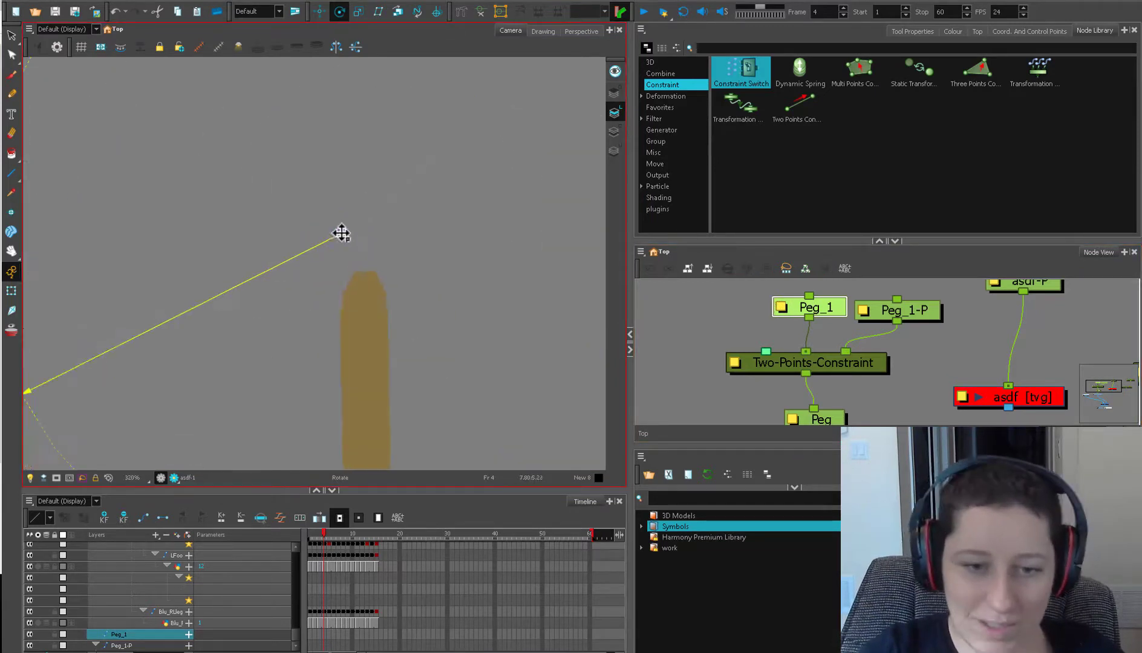
left_click_drag(341, 234, 365, 272)
Step: Move the pivot of Peg_1-P to the lower end of the bar
left_click(895, 310)
scroll(778, 328, "down", 1)
scroll(487, 366, "down", 1)
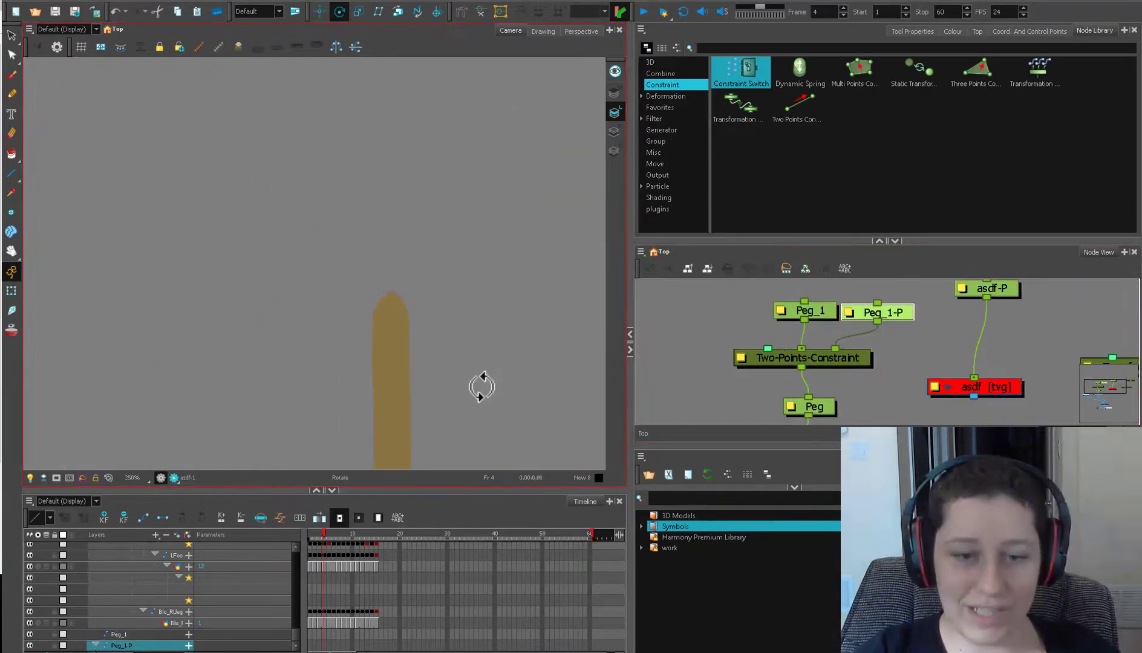
scroll(484, 399, "down", 3)
left_click_drag(485, 406, 477, 195)
left_click_drag(73, 280, 409, 420)
scroll(450, 367, "up", 4)
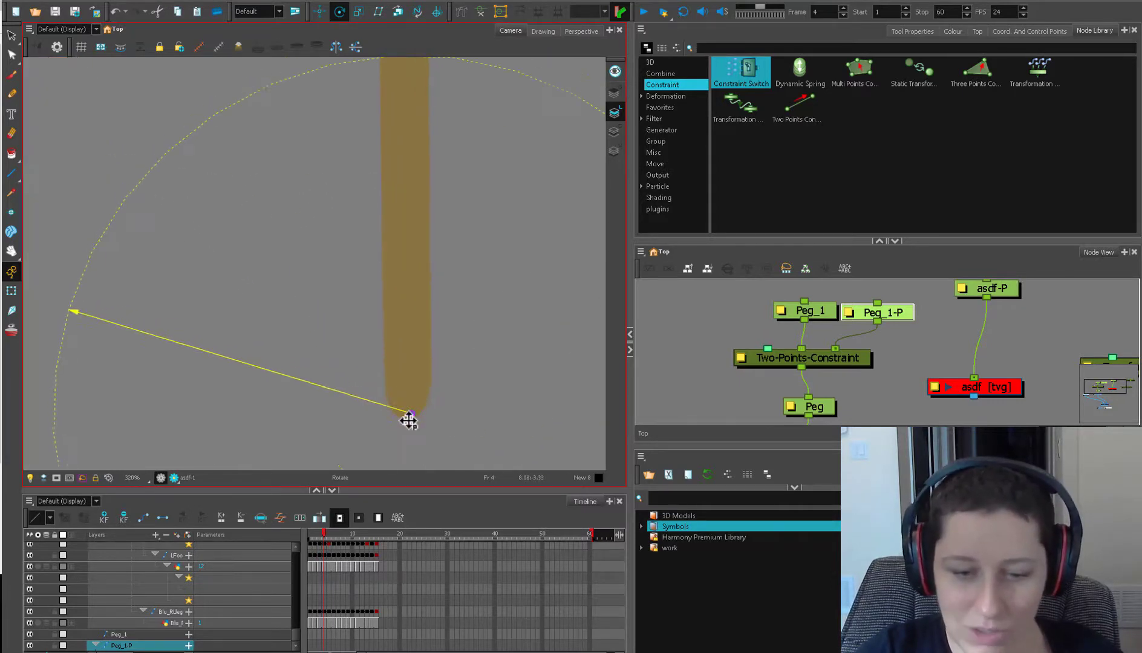
scroll(409, 422, "down", 2)
Step: Check the pivot placement of Peg_1 and Peg_1-P on the bar, and view Peg_1's pivot coordinates in its layer properties
left_click_drag(804, 303, 787, 302)
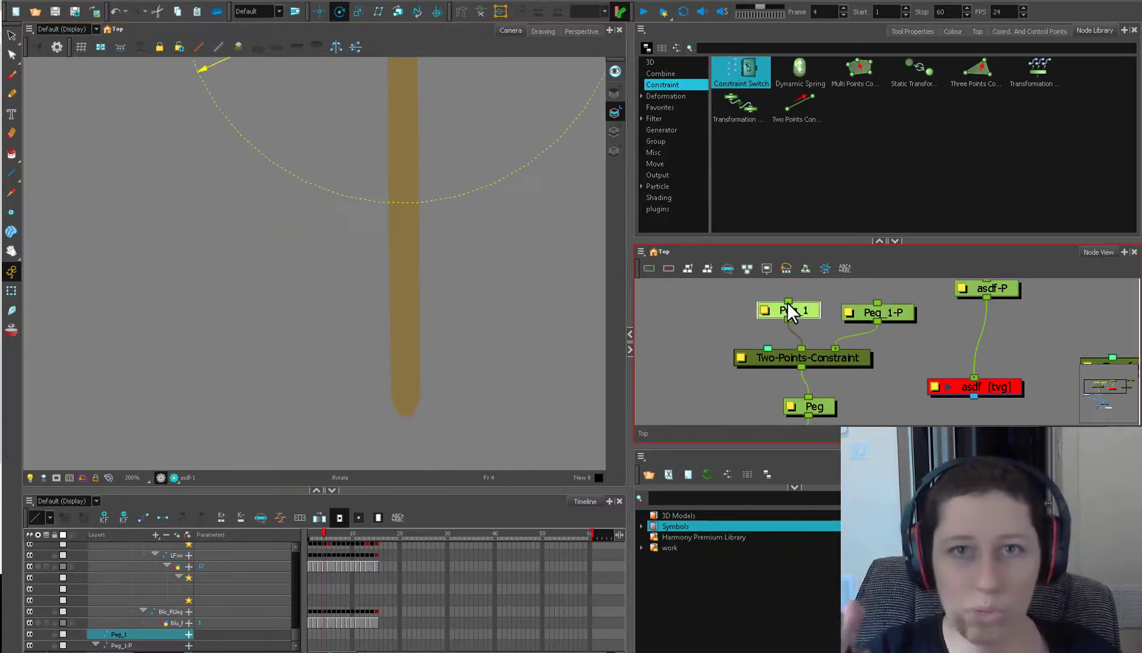
scroll(787, 302, "down", 1)
scroll(457, 170, "down", 1)
left_click_drag(459, 145, 453, 326)
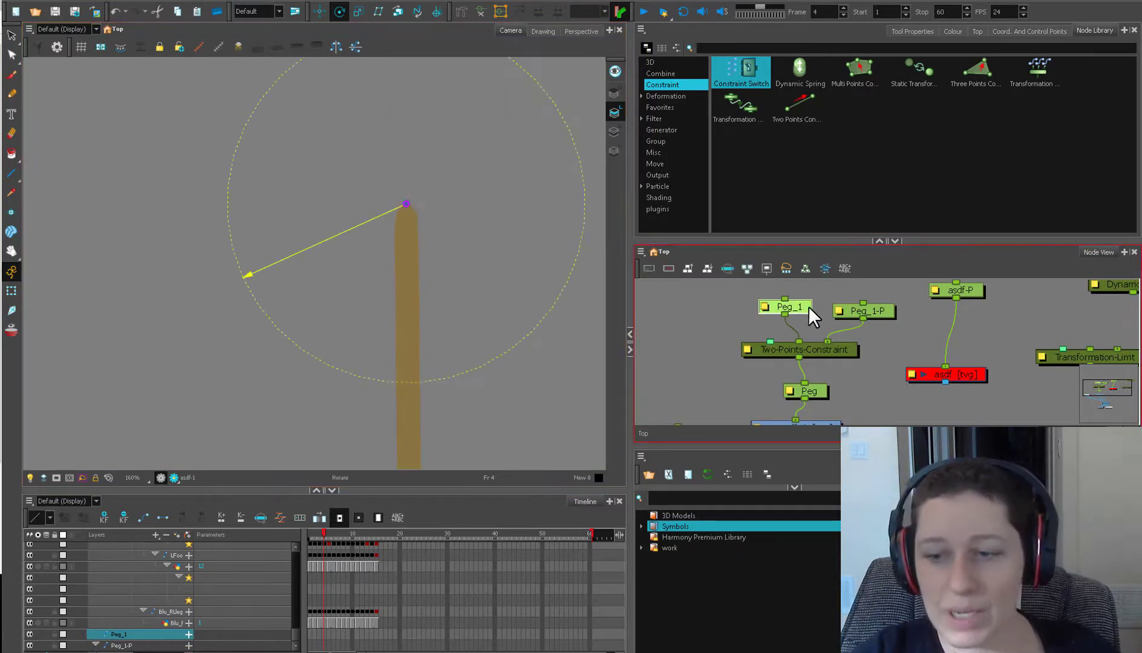
left_click_drag(808, 307, 860, 309)
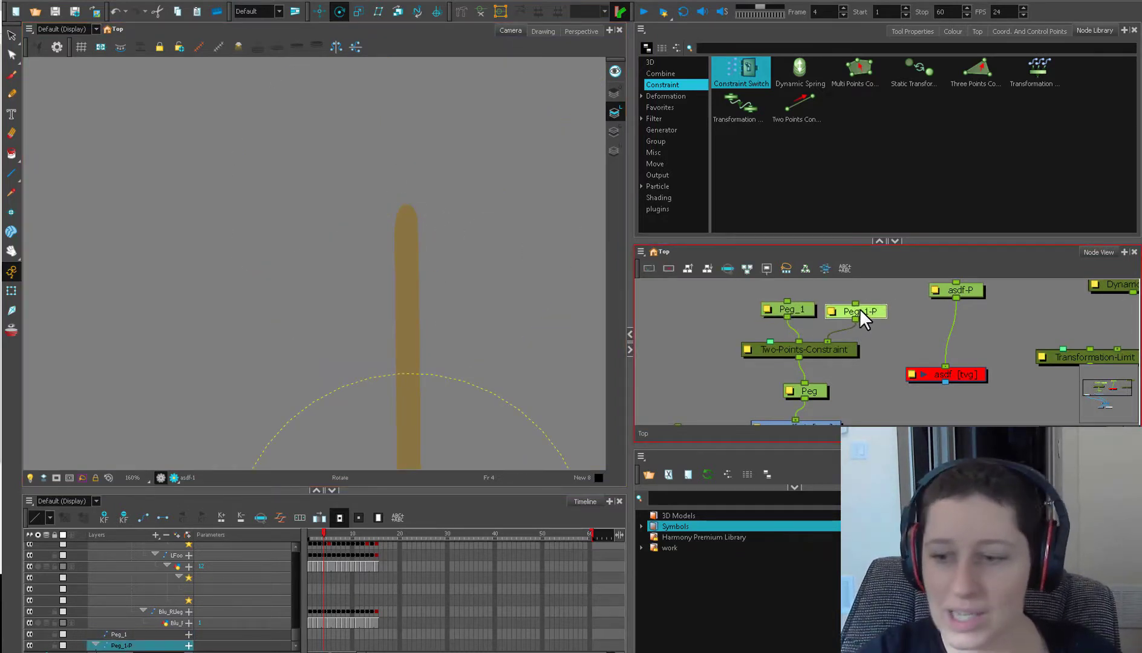
left_click(767, 309)
key("Tab")
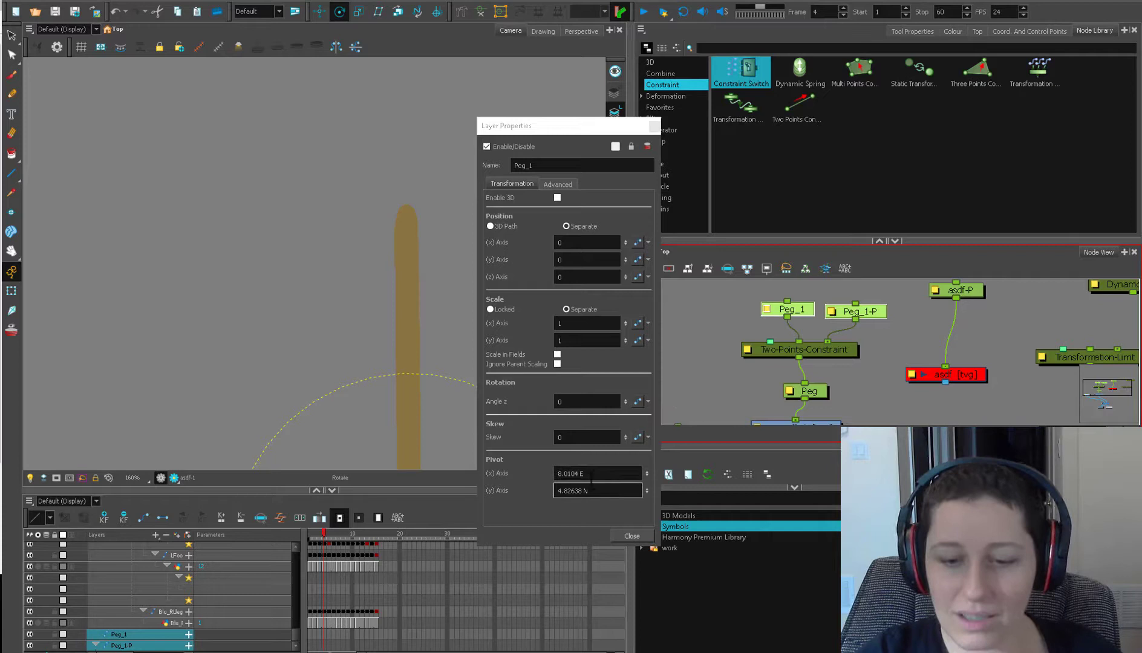
left_click(629, 533)
left_click(875, 308)
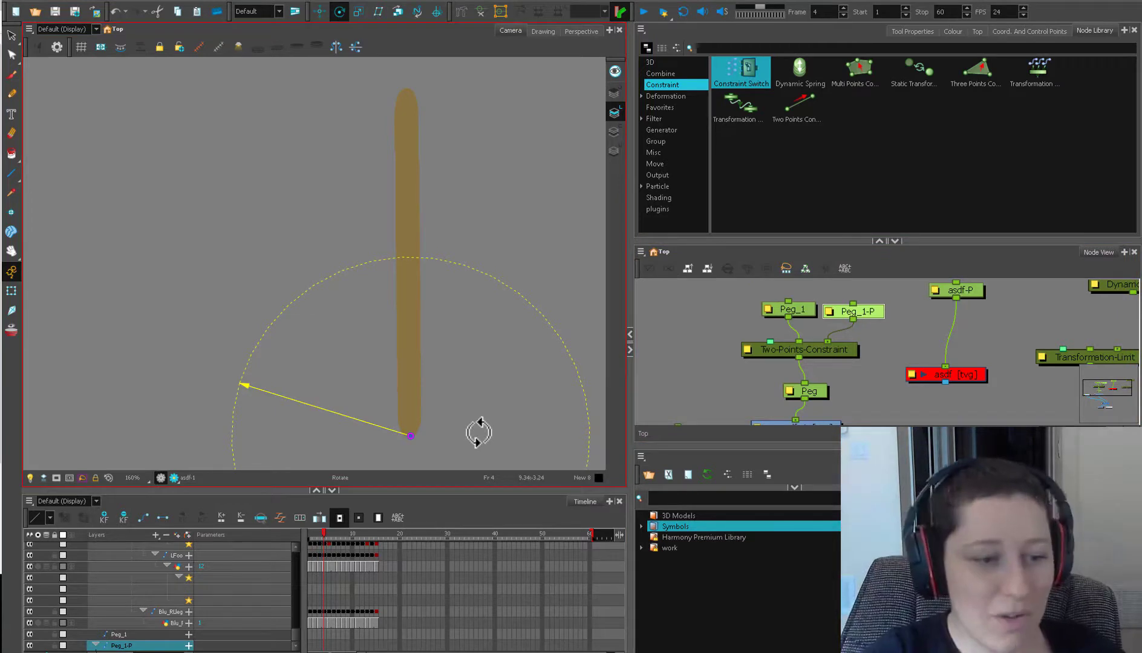
Step: Switch to the Transform tool and select Peg_1 and Peg_1-P in turn to compare which end of the bar each controls
left_click(11, 291)
left_click(661, 302)
scroll(661, 302, "down", 3)
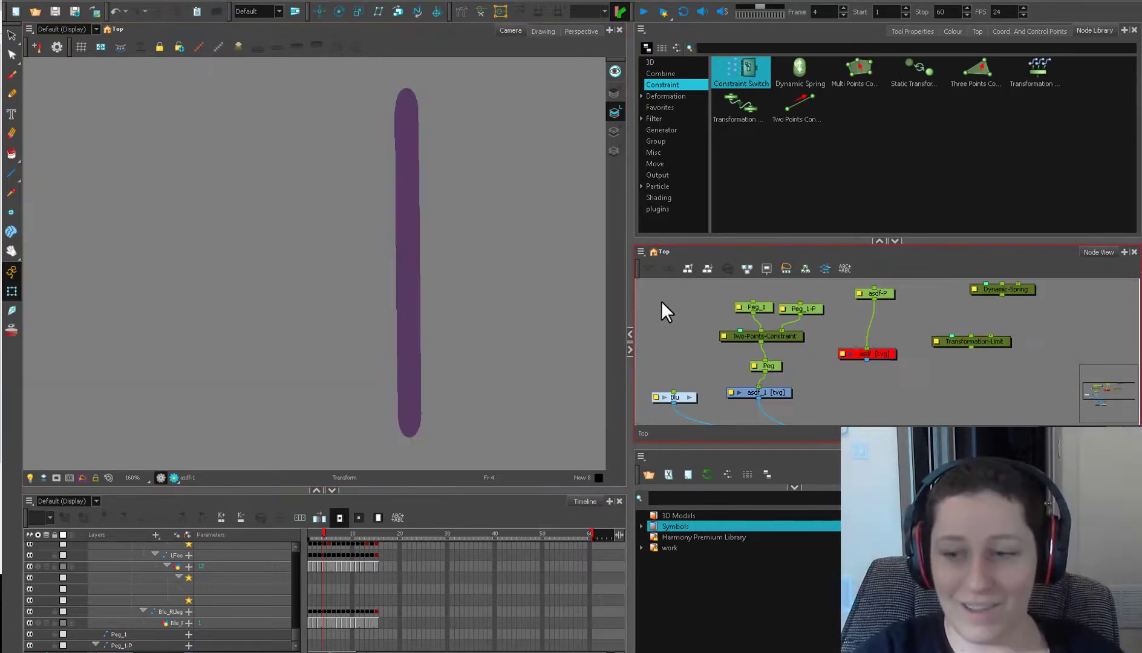
left_click(794, 308)
scroll(484, 385, "down", 2)
left_click_drag(501, 389, 488, 372)
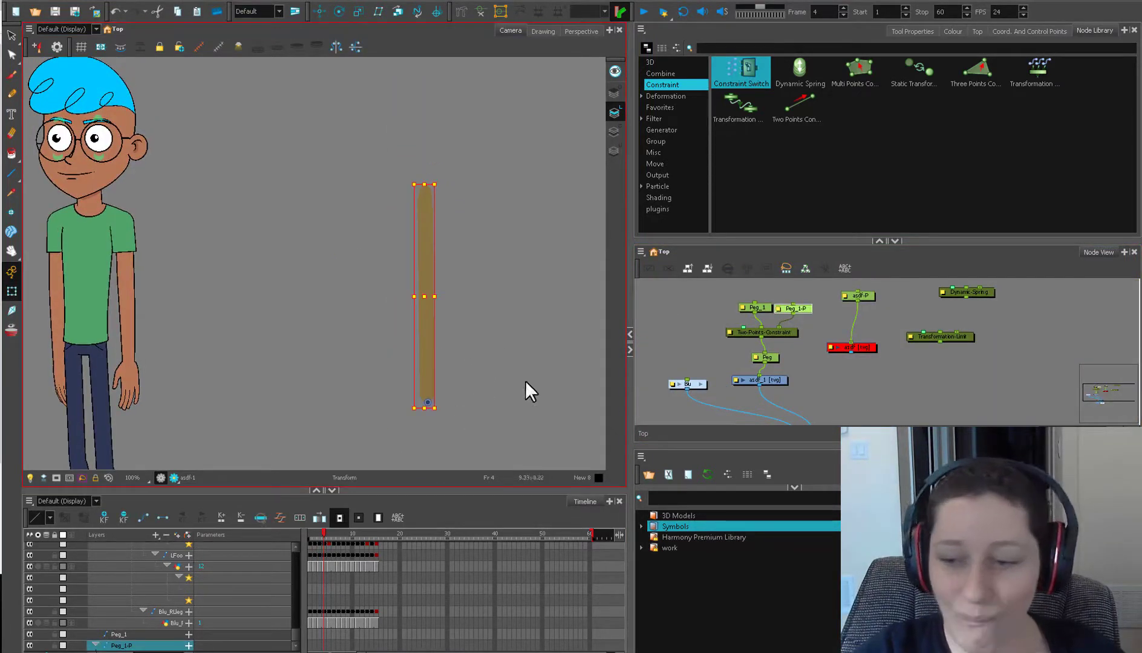
left_click_drag(805, 306, 810, 308)
left_click(760, 308)
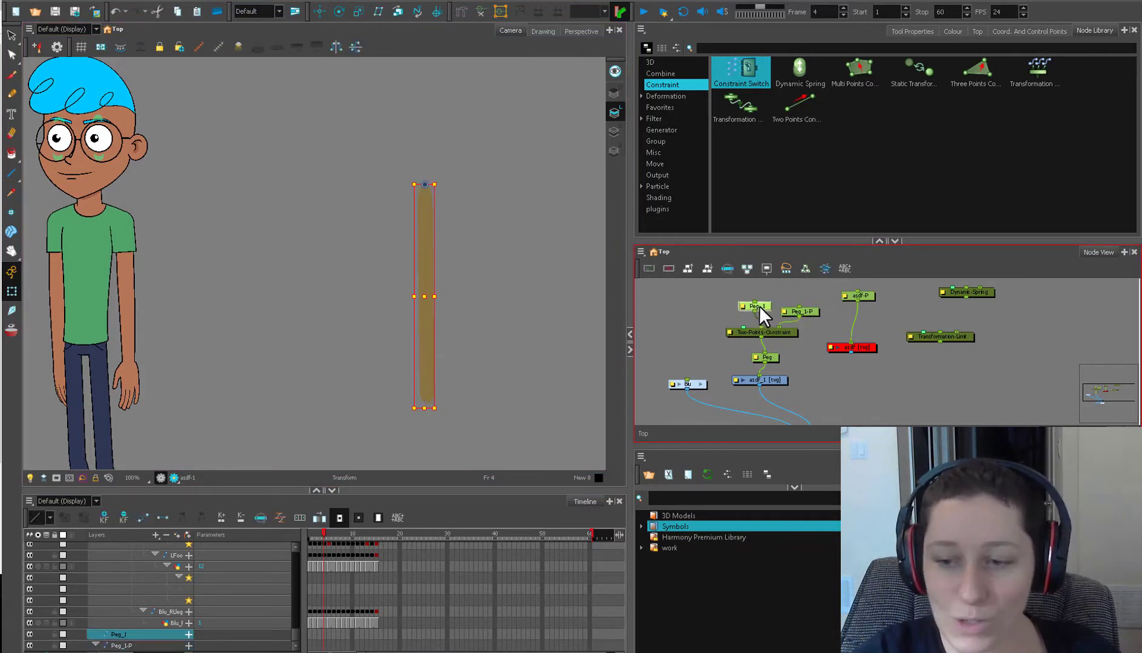
left_click(800, 311)
Step: Move Peg_1-P with the Transform tool to stretch and tilt the bar from its lower end, undoing the extra trial moves
left_click_drag(510, 429, 470, 499)
key("1")
key("1")
key("space")
left_click_drag(500, 384, 495, 185)
left_click_drag(455, 99, 376, 226)
key("ctrl+z")
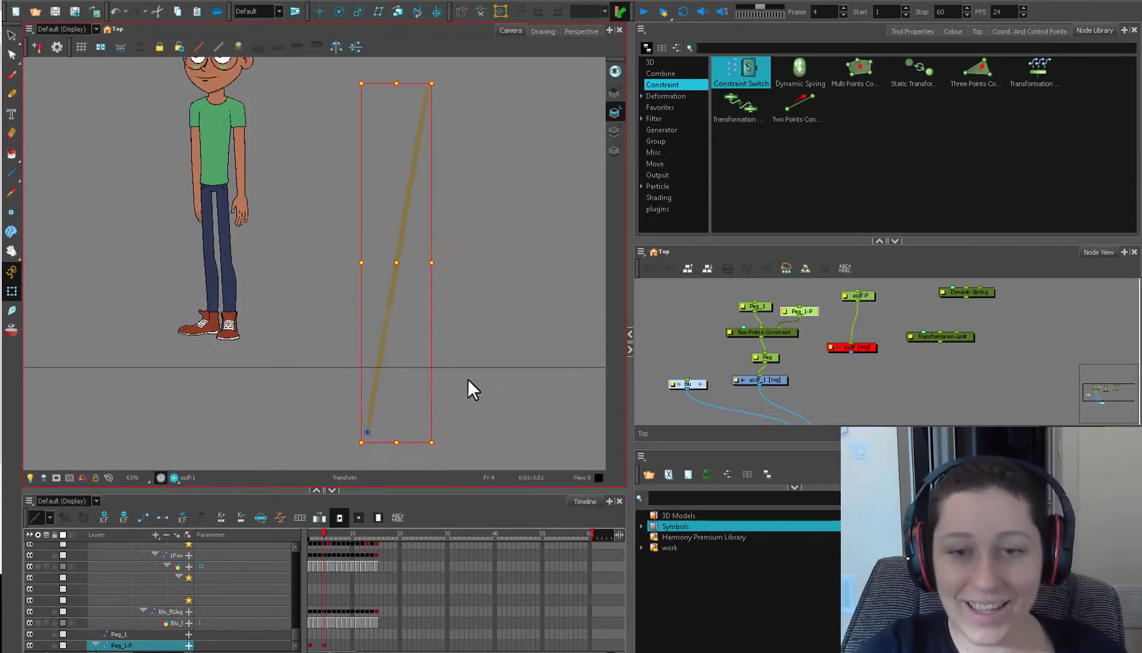
scroll(423, 375, "up", 2)
left_click_drag(382, 360, 433, 186)
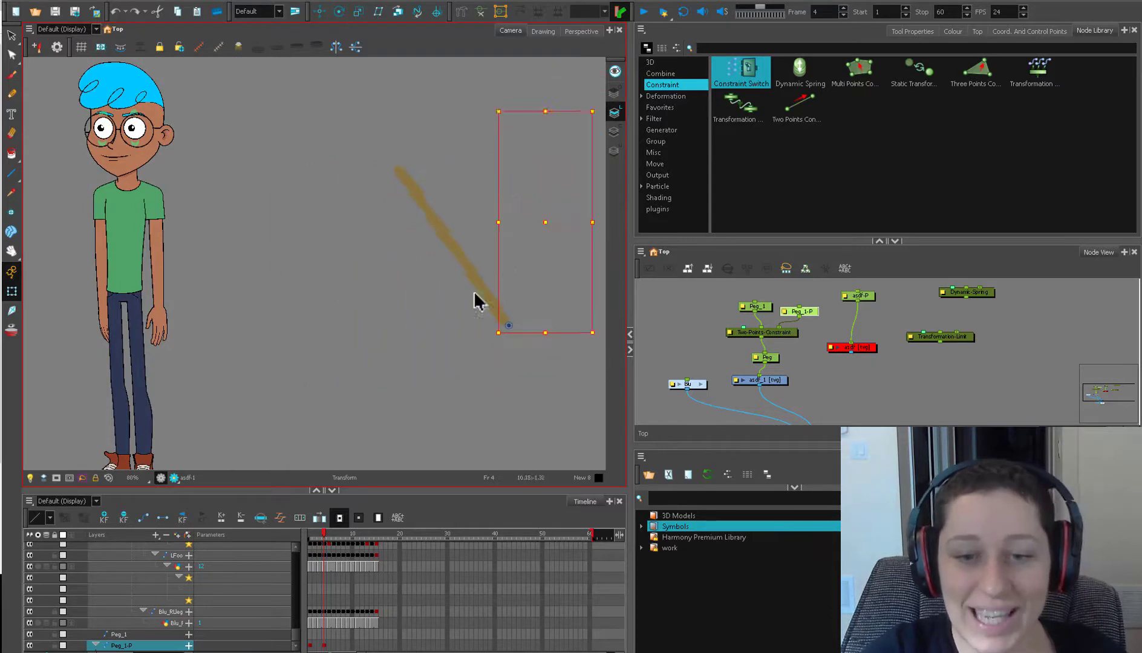
key("ctrl+z")
key("space")
left_click_drag(471, 345, 504, 394)
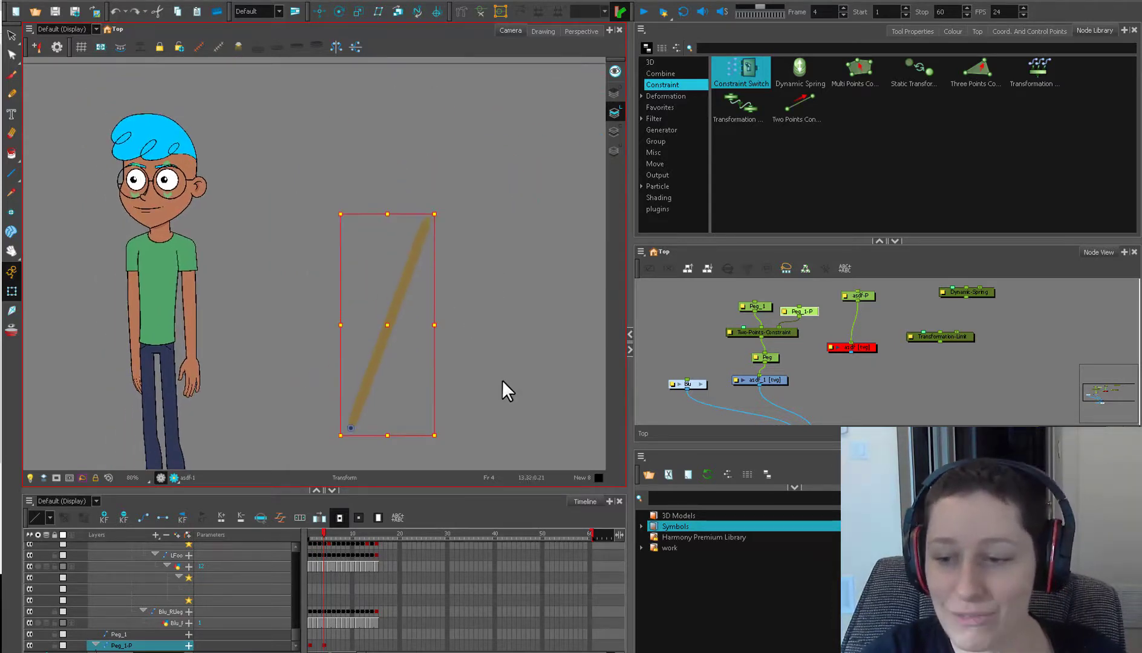
Step: Delete the bar's artwork in the asdf_1 drawing and paint one large solid oval blob in its place with the Brush tool
left_click(767, 381)
key("alt+s")
key("ctrl+a")
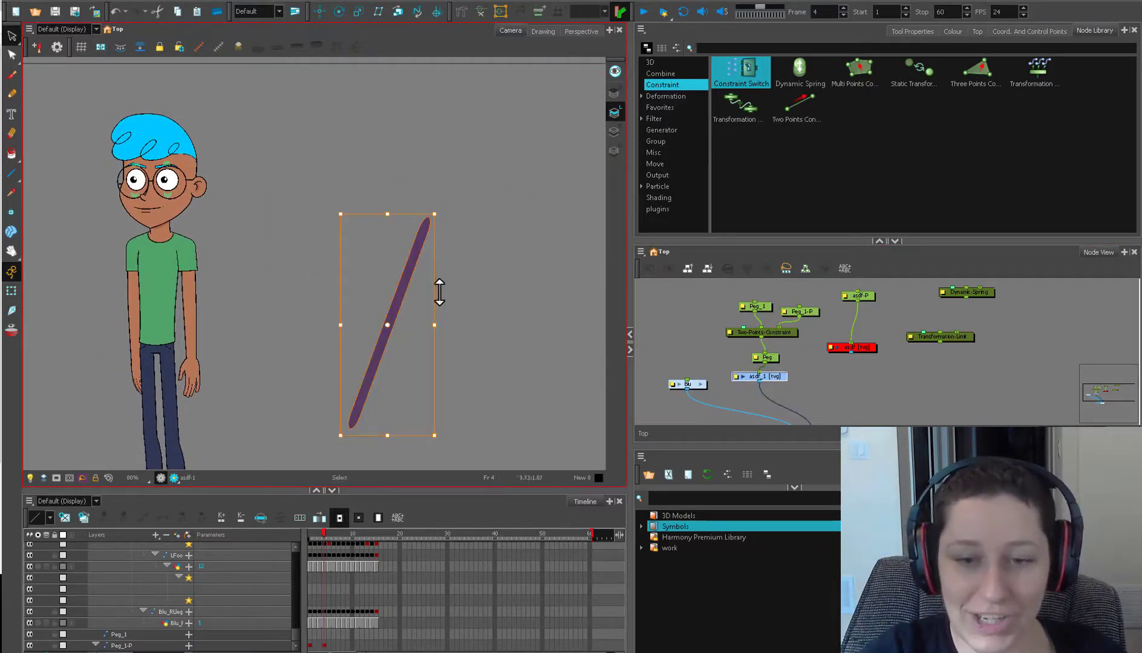
mouse_move(439, 293)
left_mouse_down()
mouse_move(375, 275)
mouse_move(416, 276)
left_mouse_up()
key("ctrl+z")
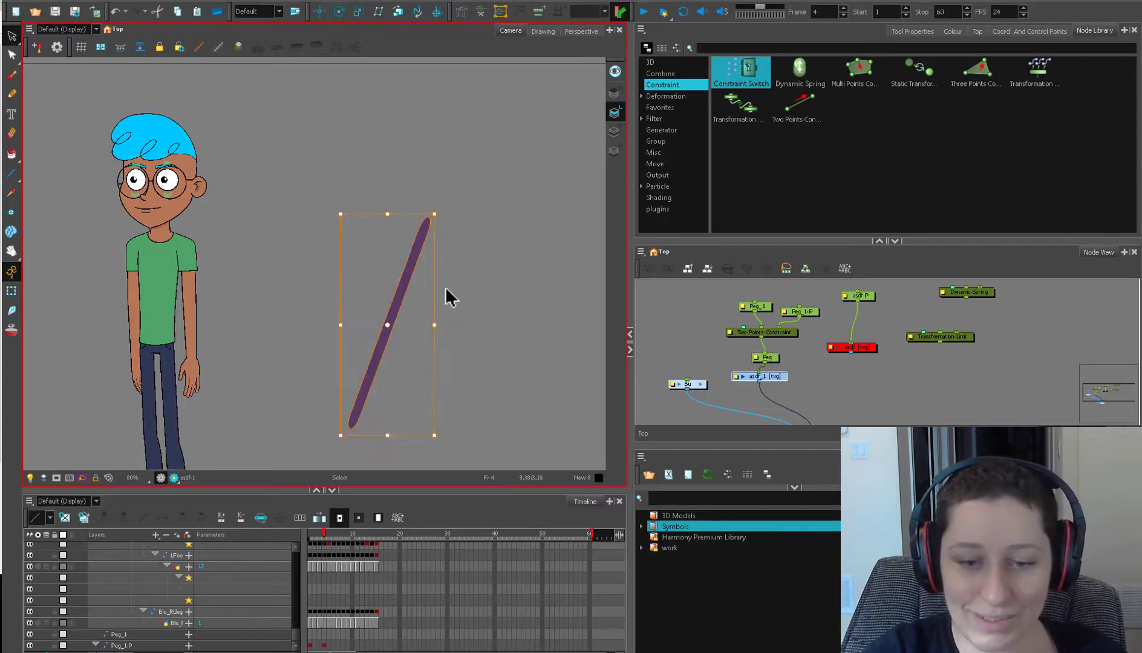
key("alt+b")
key("Delete")
key("alt+b")
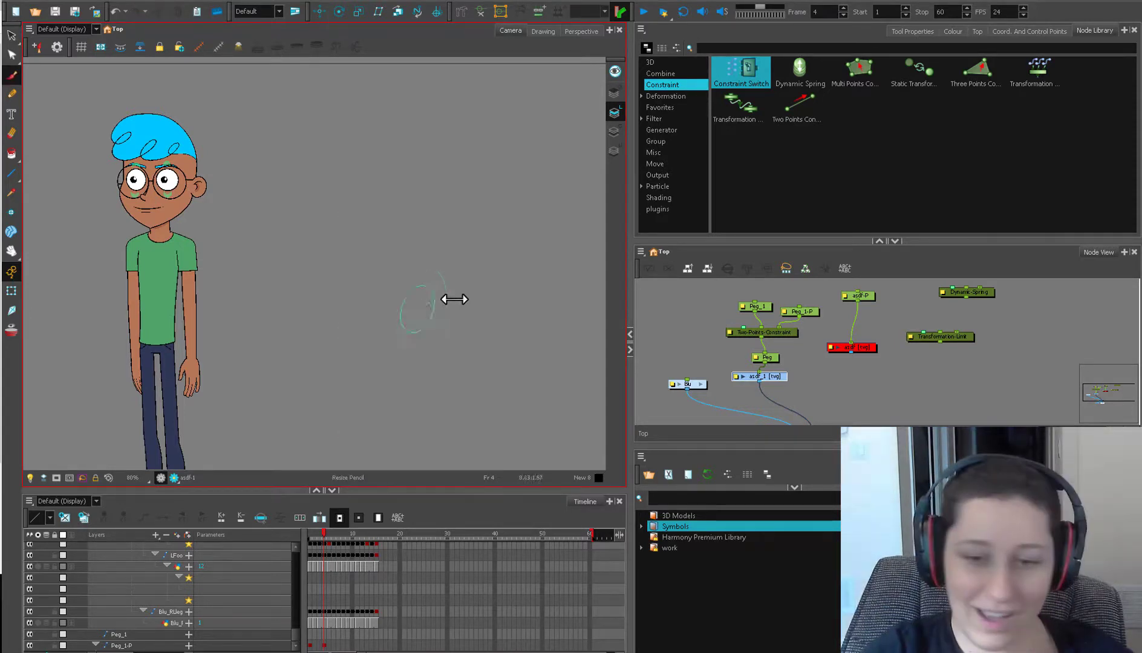
mouse_move(454, 274)
left_mouse_down()
mouse_move(433, 288)
mouse_move(433, 308)
left_mouse_up()
key("shift+t")
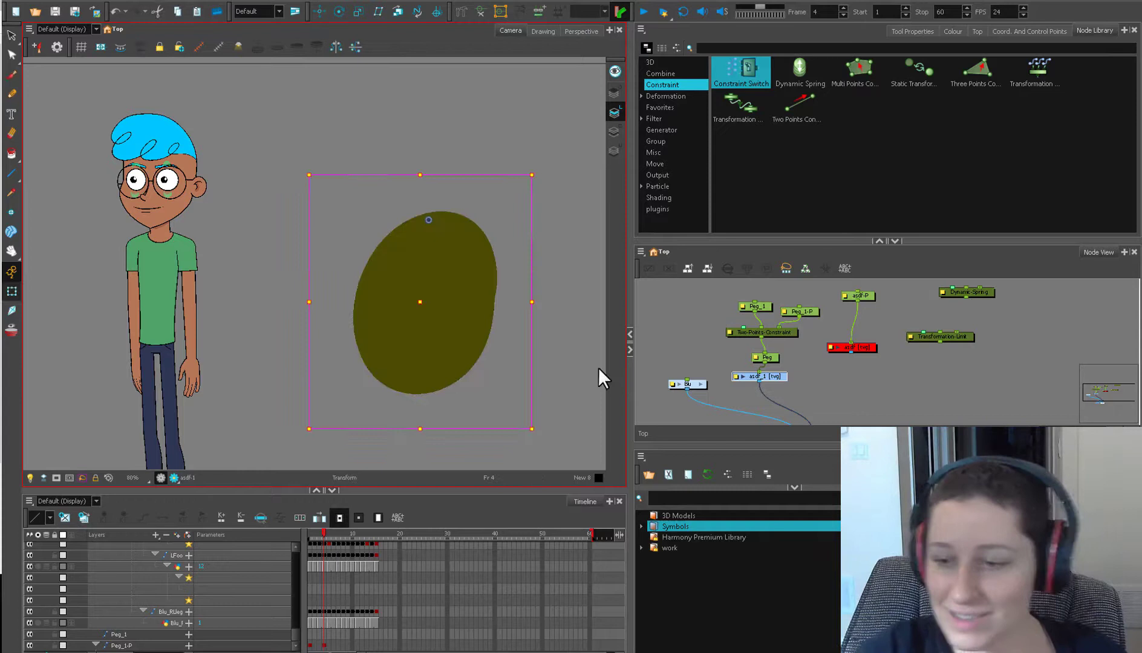
Step: Move the pivot of Peg_1 to the blob's upper edge and the pivot of Peg_1-P to its lower edge
left_click(756, 305)
left_click_drag(263, 222, 346, 210)
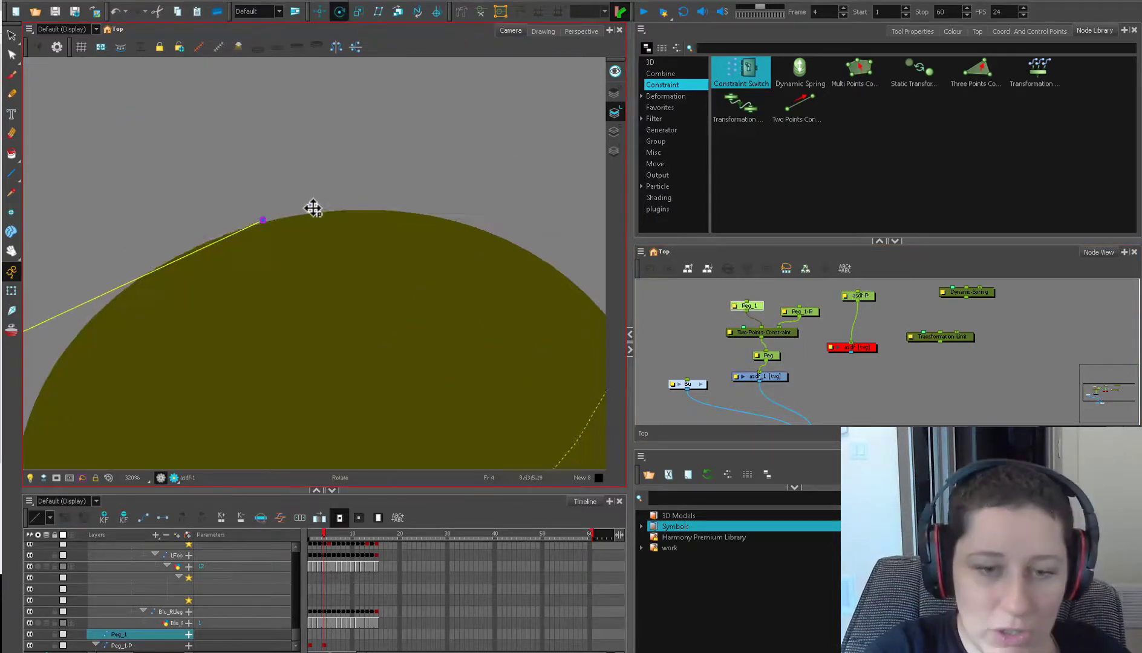
scroll(370, 215, "up", 3)
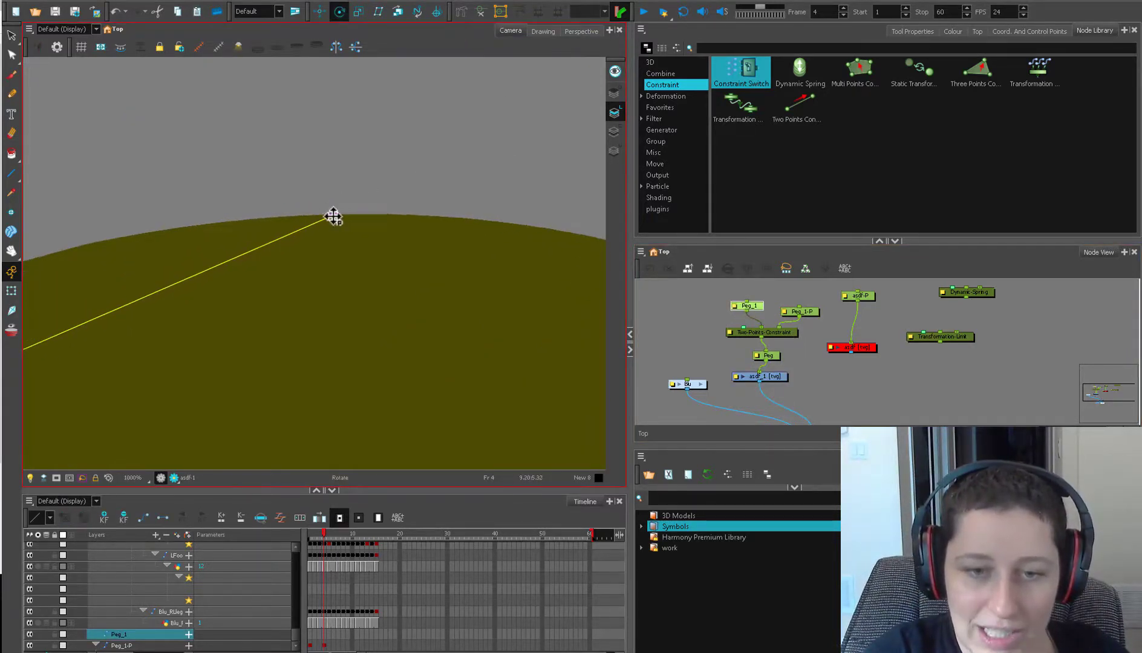
scroll(393, 299, "down", 4)
scroll(422, 278, "up", 1)
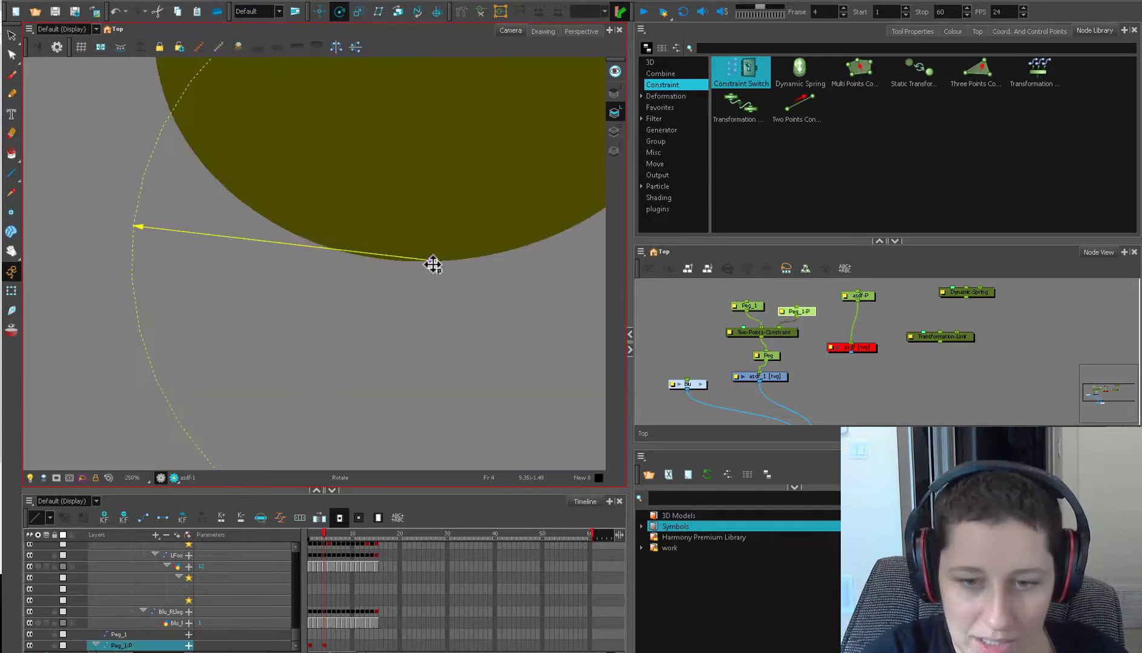
Step: Move Peg_1-P with the Transform tool to deform the blob from its lower edge
key("shift+t")
scroll(252, 378, "down", 3)
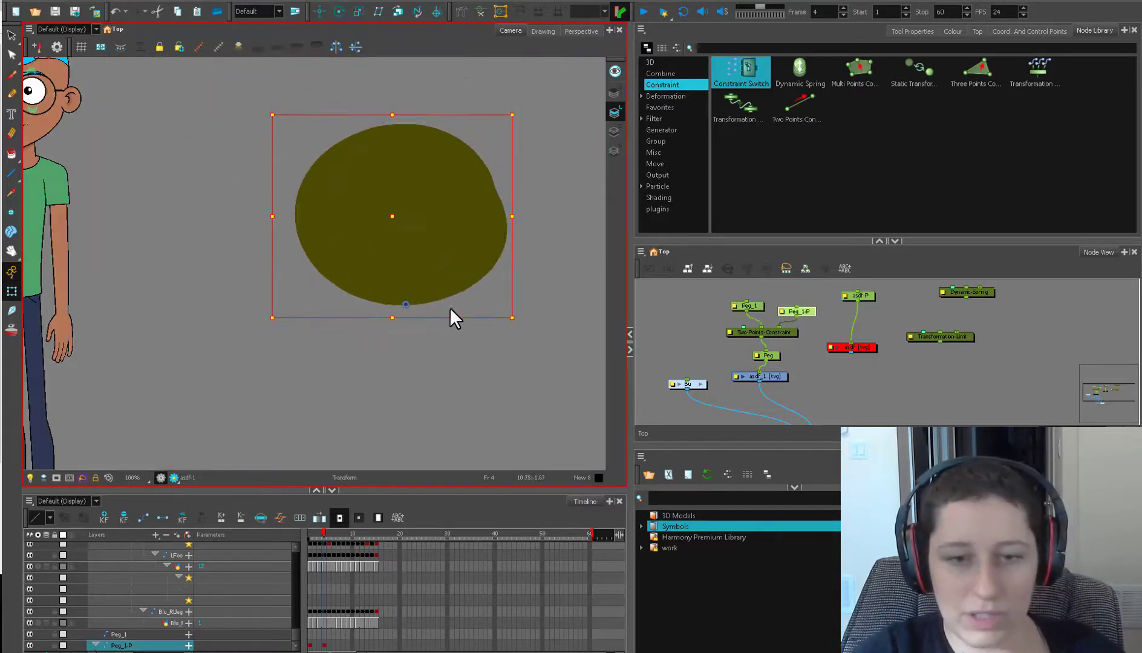
left_click_drag(477, 262, 507, 348)
scroll(500, 245, "down", 2)
left_click_drag(501, 363, 504, 391)
left_click(808, 300)
left_click_drag(802, 311, 798, 310)
left_click_drag(424, 307, 409, 338)
Step: Move Peg_1 sideways, up and down to stretch and squash the blob from its upper edge, undoing one trial move
left_click(750, 306)
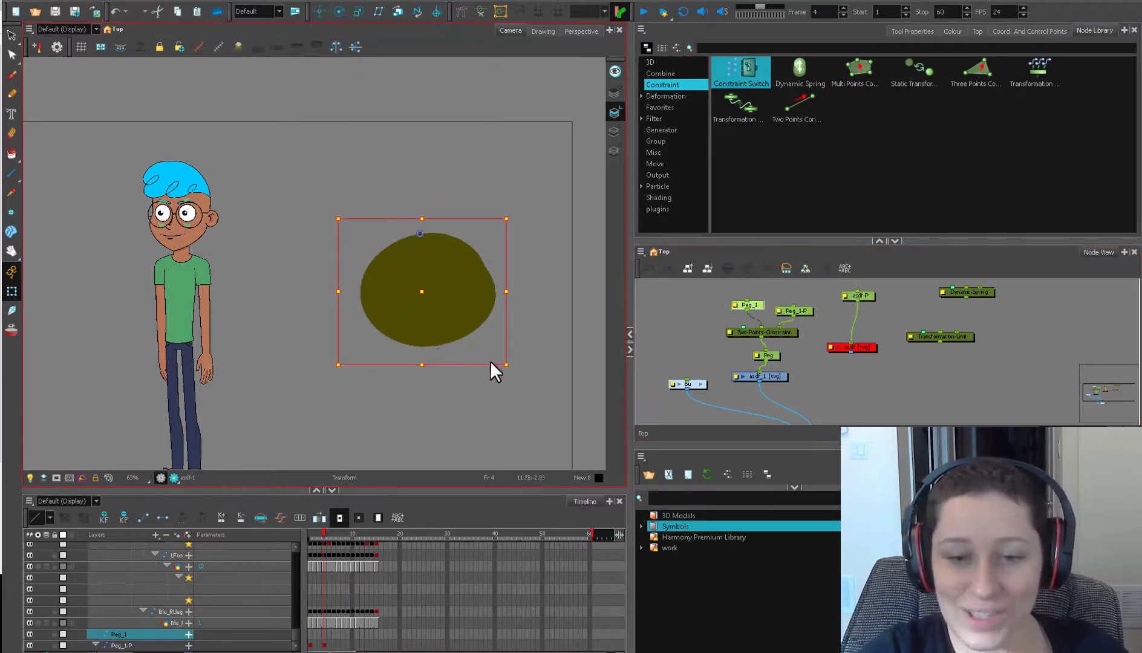
left_click_drag(492, 370, 493, 424)
left_click_drag(517, 382, 505, 413)
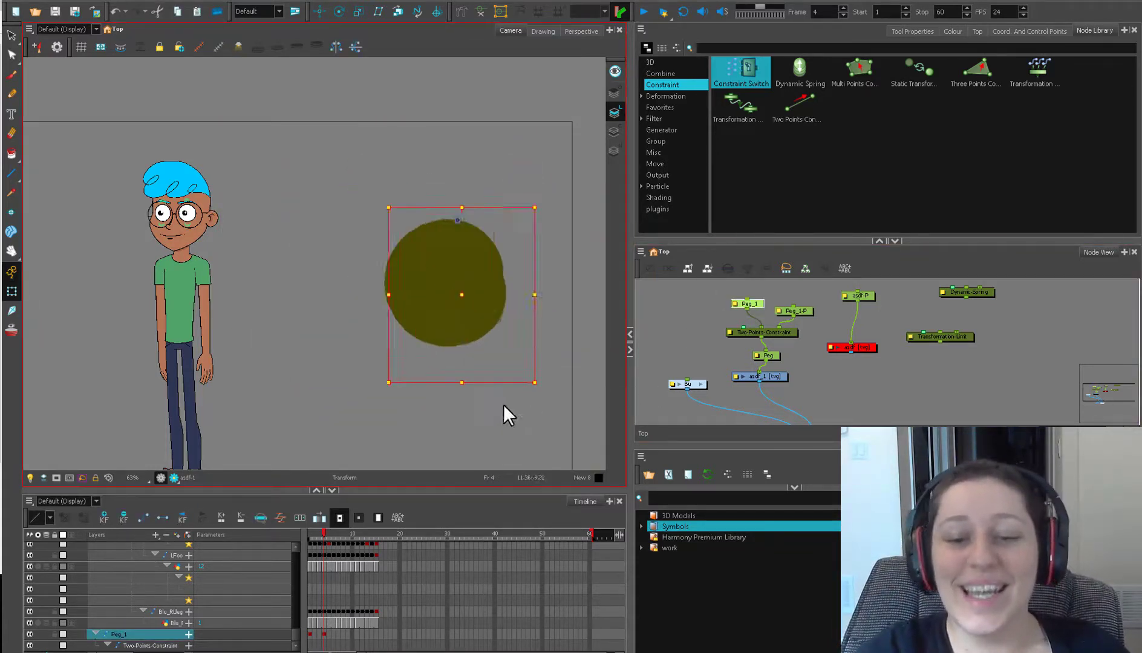
left_click_drag(422, 301, 466, 313)
key("ctrl+z")
left_click(757, 302)
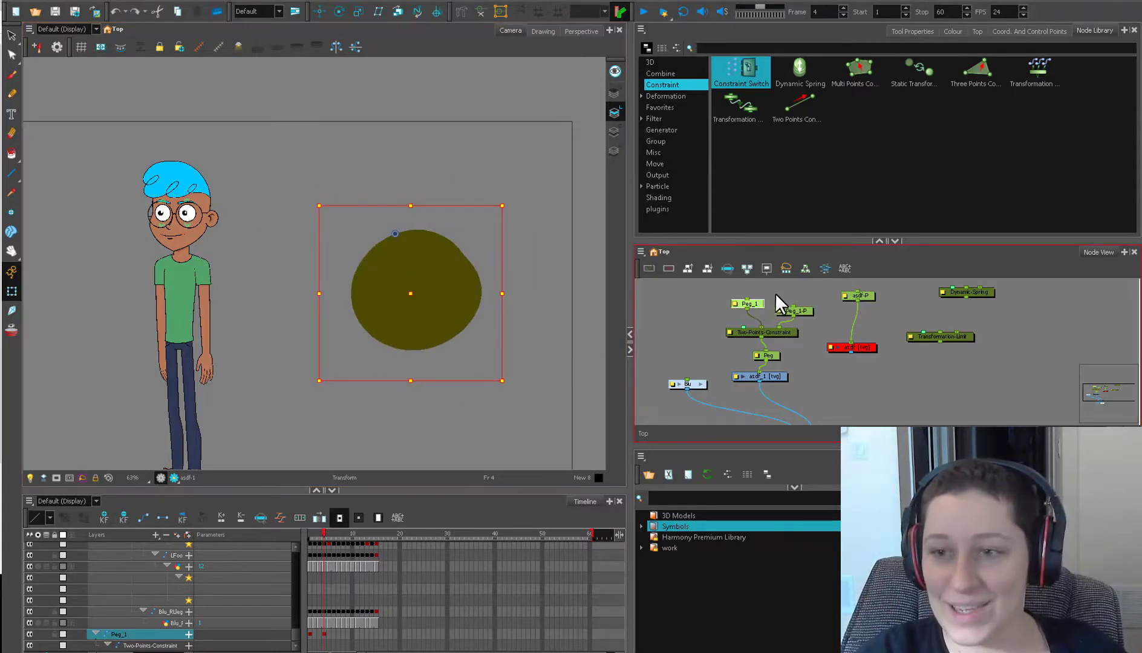
left_click_drag(510, 406, 564, 355)
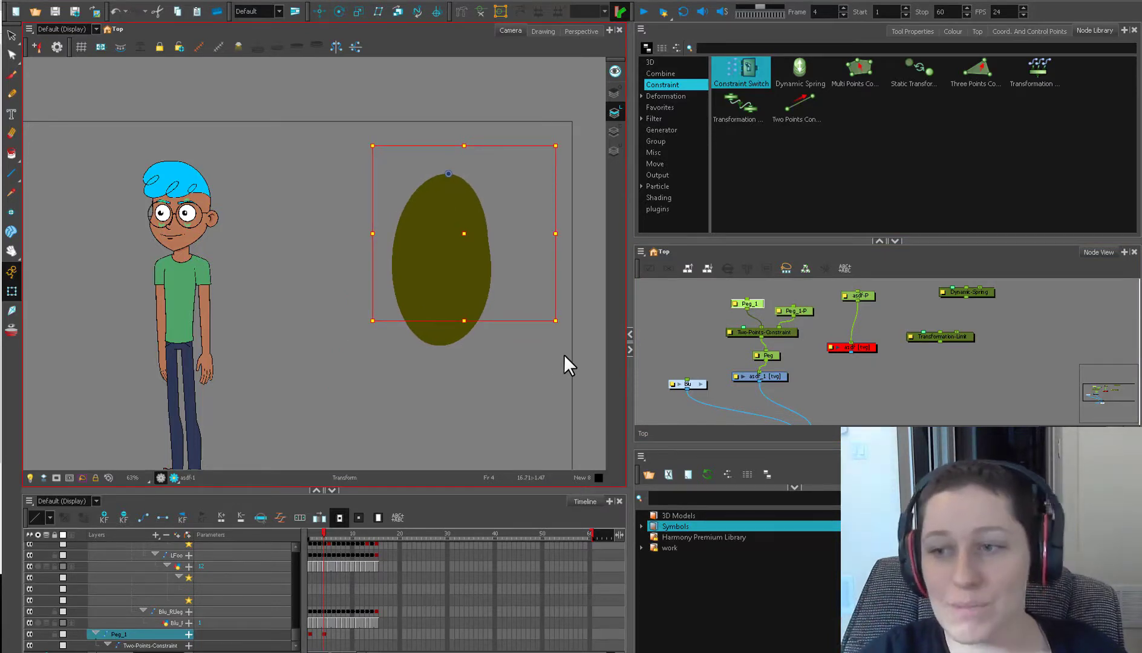
left_click_drag(498, 386, 500, 458)
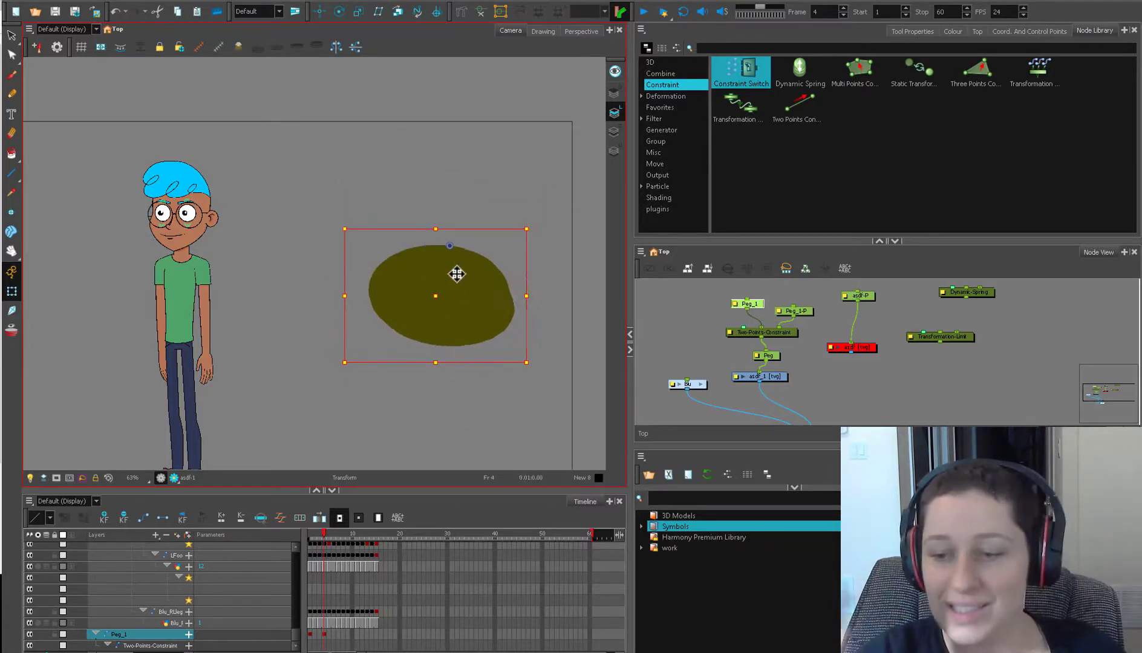
Step: Open the Two-Points-Constraint's layer properties, move the dialog clear of the drawing and set Active to 50
left_click(790, 341)
scroll(790, 341, "up", 2)
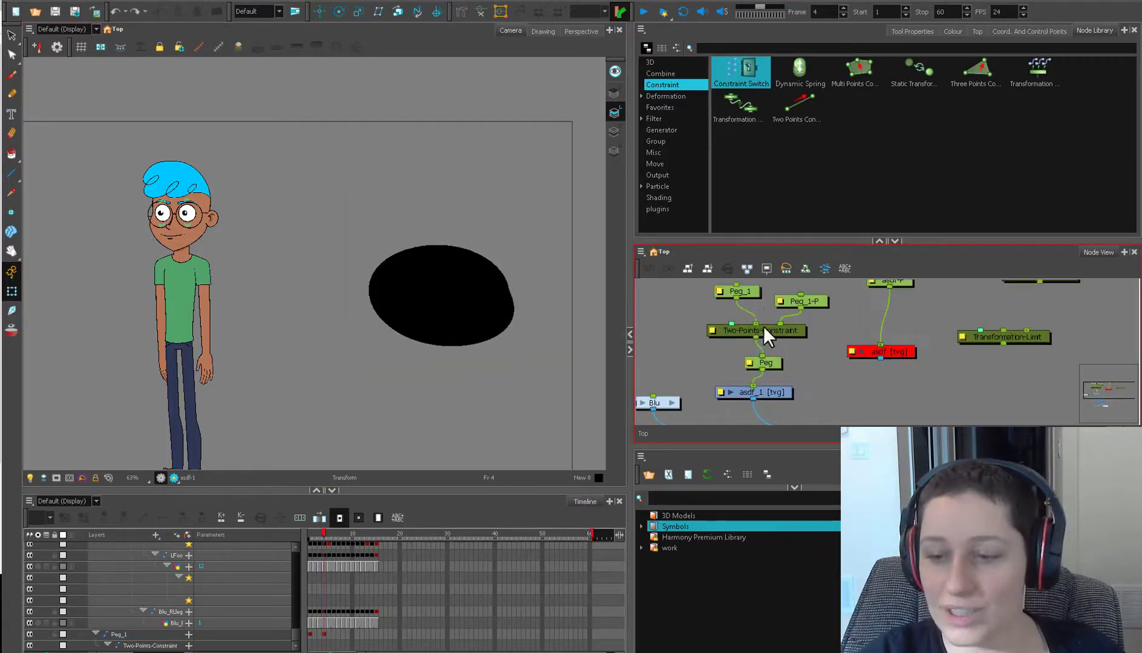
left_click(713, 330)
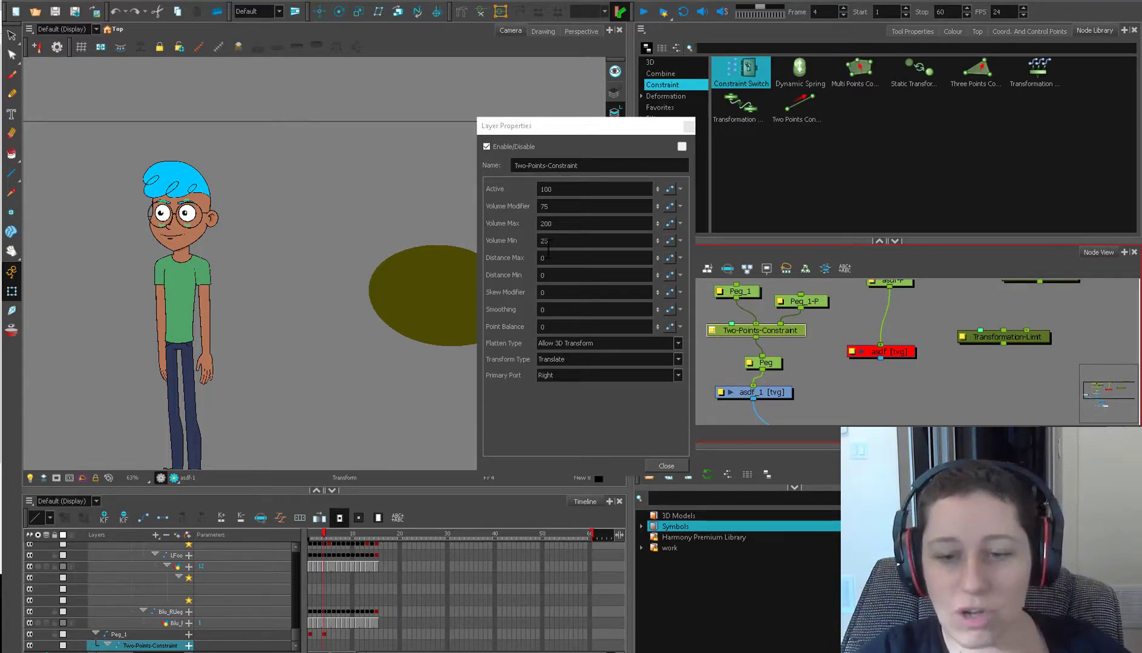
left_click_drag(605, 127, 681, 141)
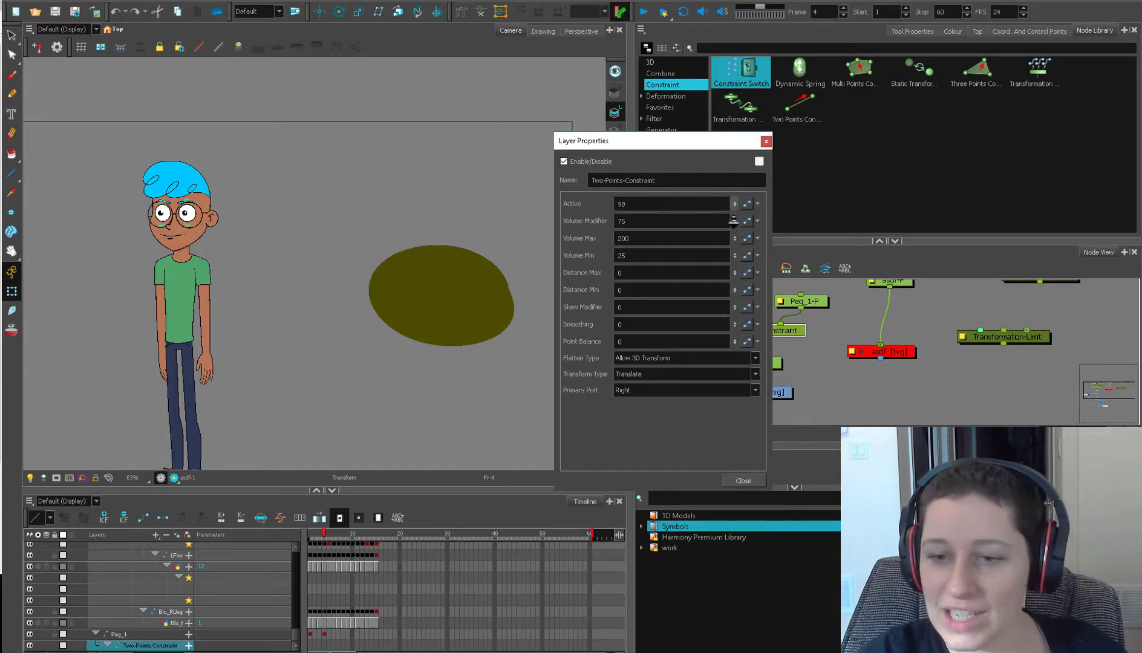
left_click_drag(734, 258, 731, 232)
left_click_drag(714, 143, 970, 160)
left_click(880, 221)
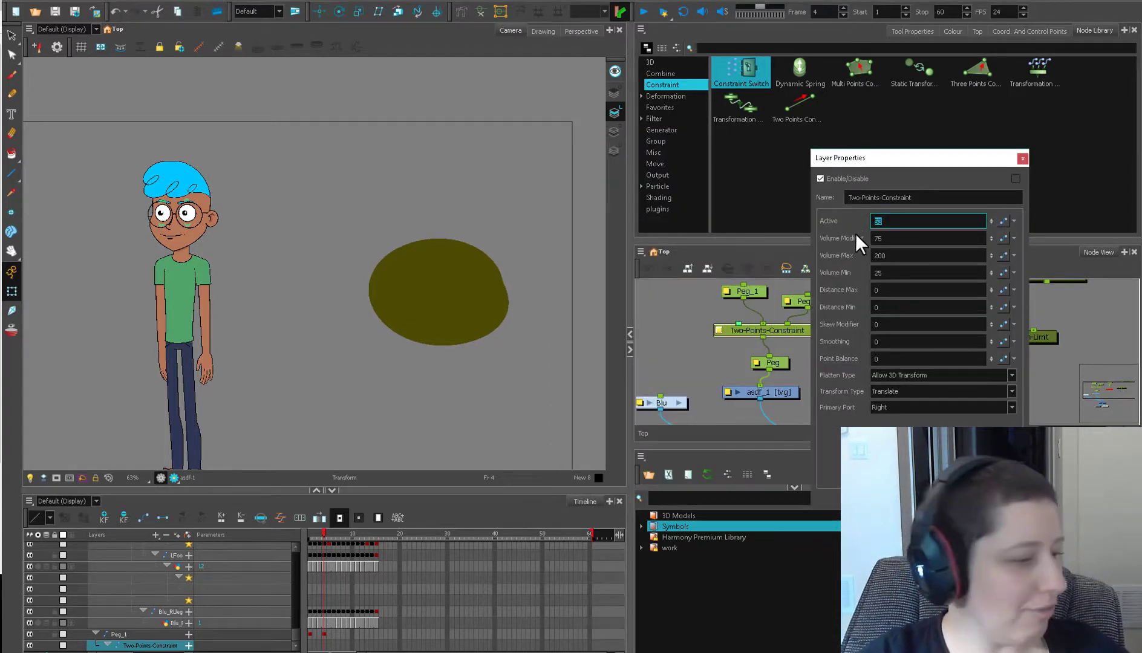
Step: Move Peg_1 toward the character to test how the blob deforms with the constraint at half strength
left_click(759, 291)
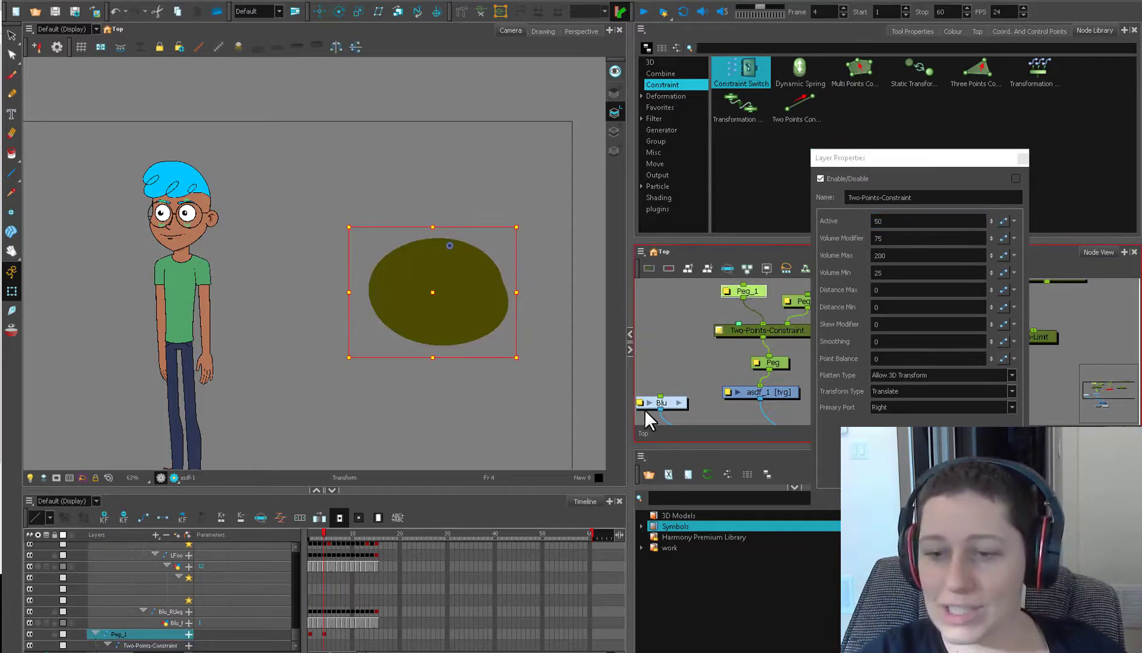
mouse_move(499, 421)
left_mouse_down()
mouse_move(497, 321)
mouse_move(490, 459)
mouse_move(469, 107)
mouse_move(479, 441)
mouse_move(483, 260)
mouse_move(507, 429)
mouse_move(513, 409)
mouse_move(487, 359)
mouse_move(524, 379)
mouse_move(505, 432)
left_mouse_up()
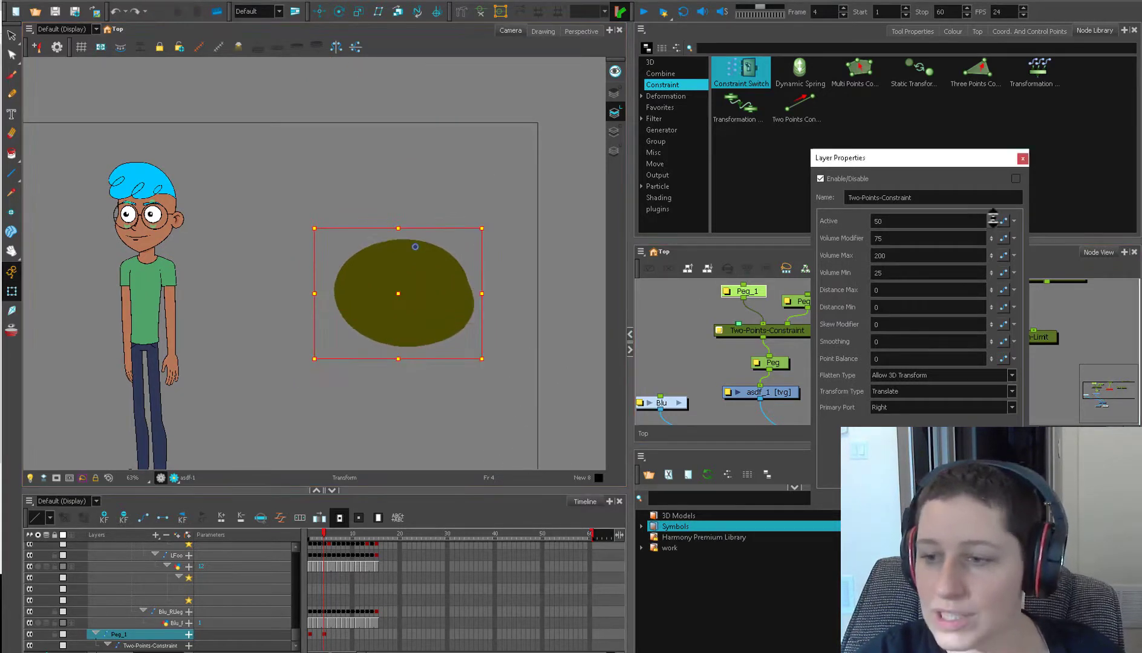
left_click_drag(521, 389, 491, 382)
Step: Set the Two-Points-Constraint's Active value to 100 and move Peg_1 up and away from the character to deform the blob
left_click(874, 224)
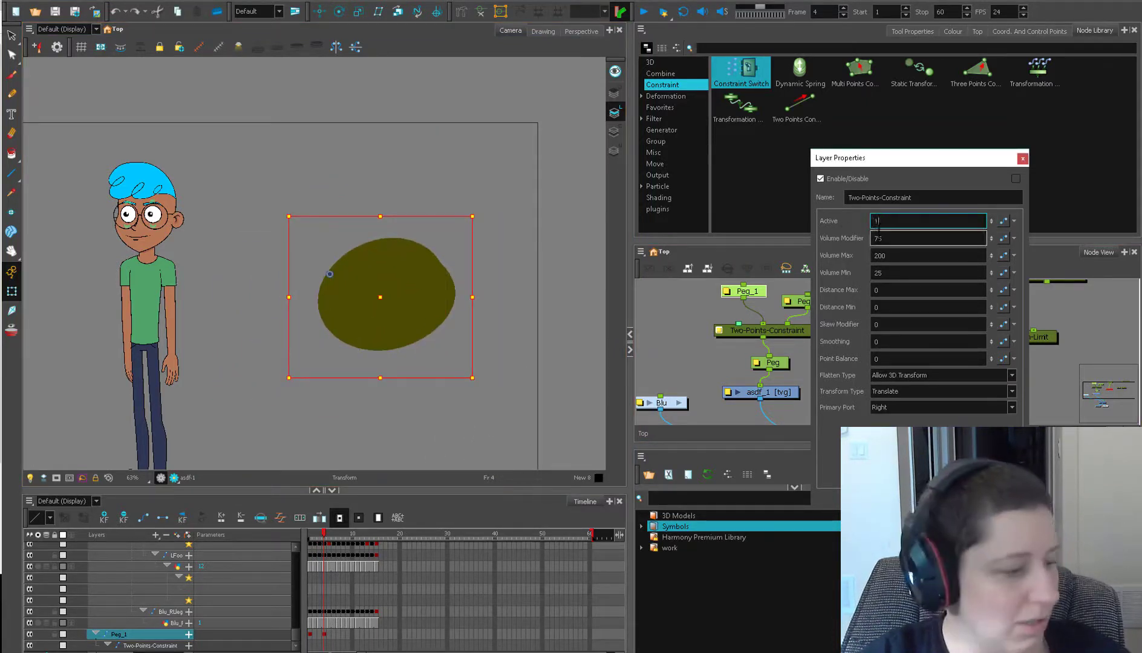
key("Return")
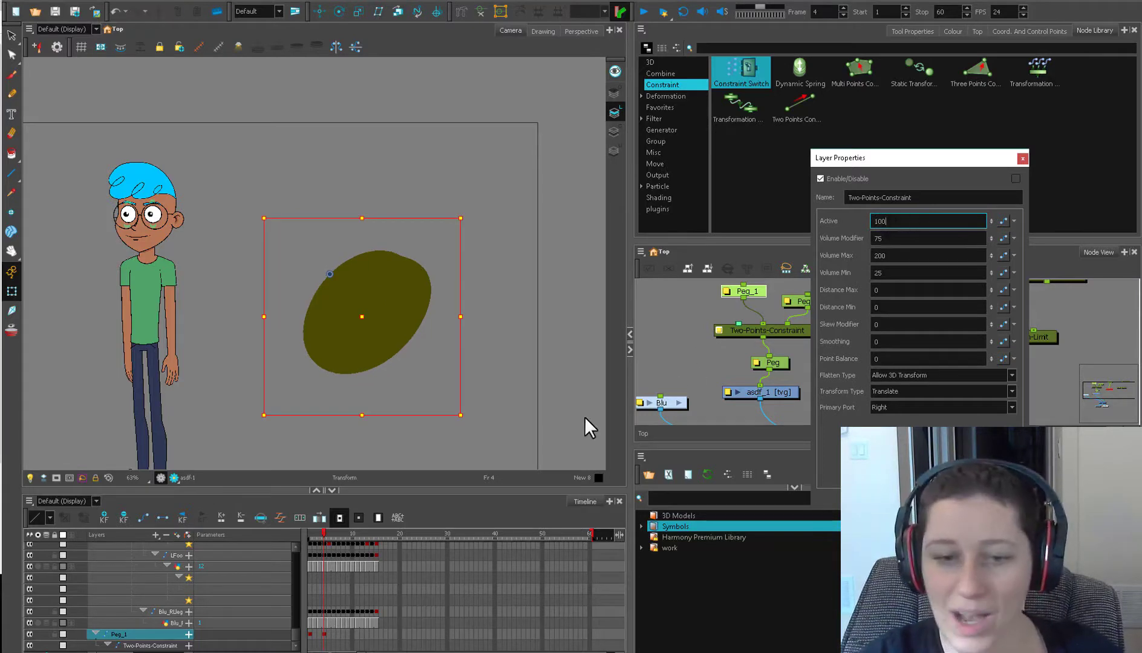
left_click_drag(584, 417, 532, 227)
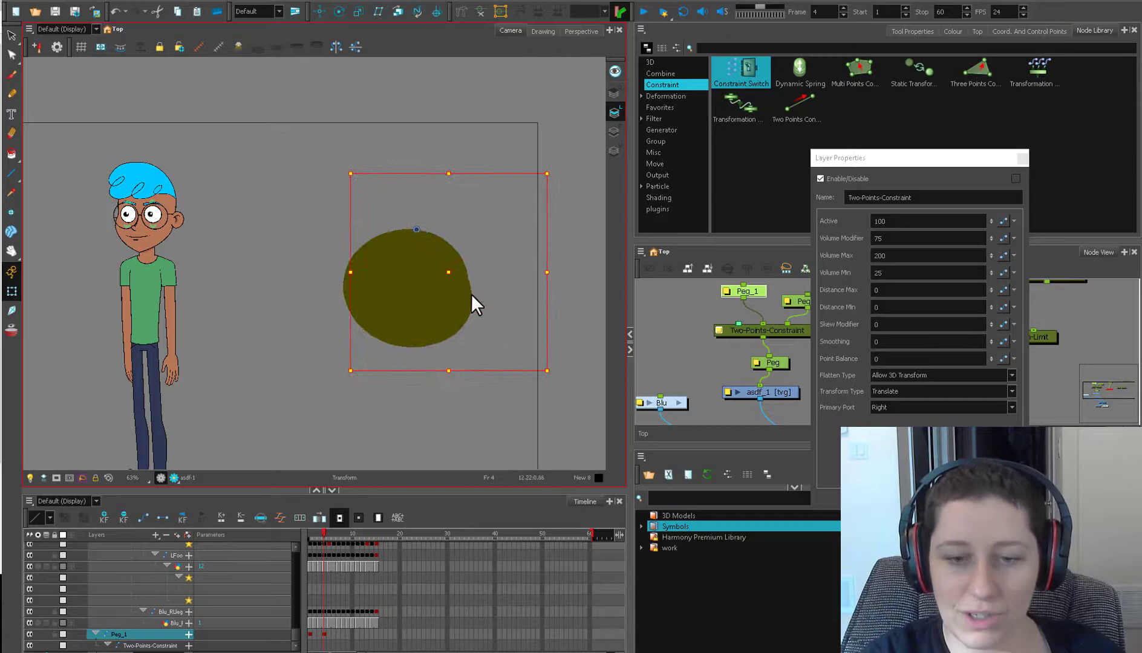
Step: Set the Two-Points-Constraint's Volume Max to 100 and move Peg_1 to test how the blob deforms
left_click_drag(474, 306, 496, 363)
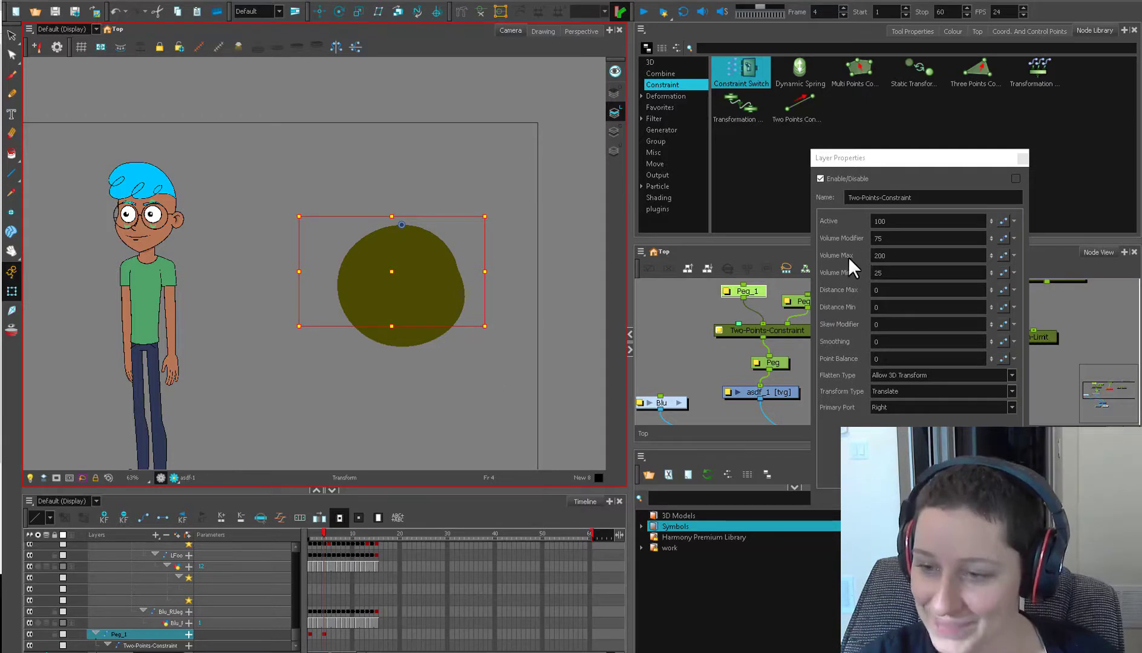
left_click(916, 255)
left_click(879, 255)
key("BackSpace")
type("1")
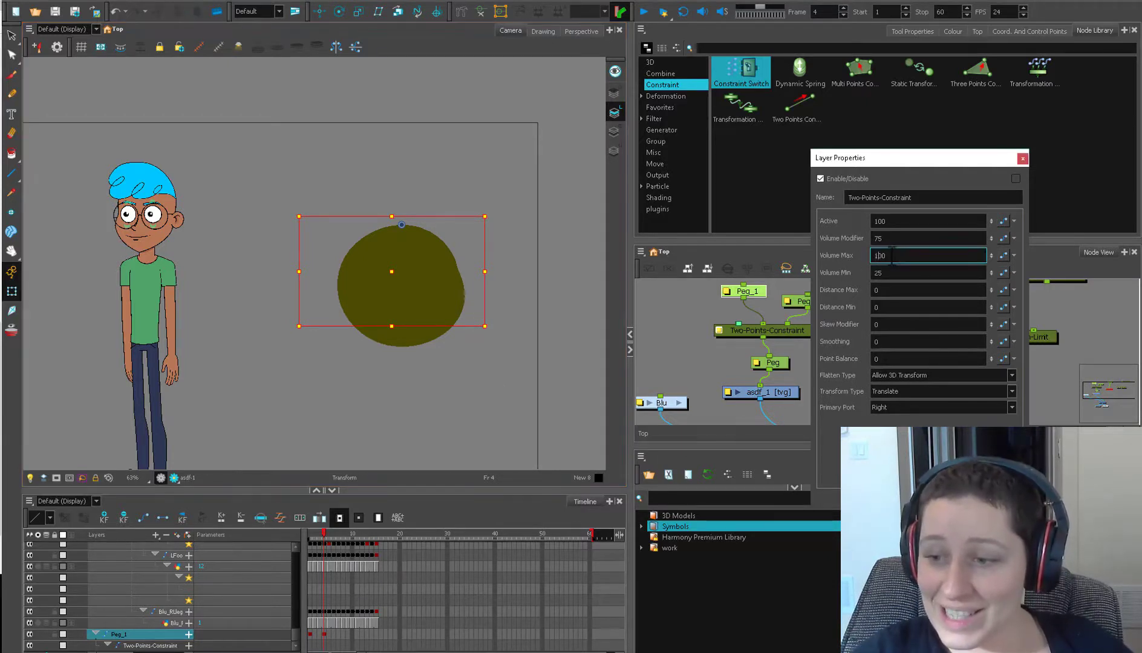
left_click(711, 318)
left_click(743, 291)
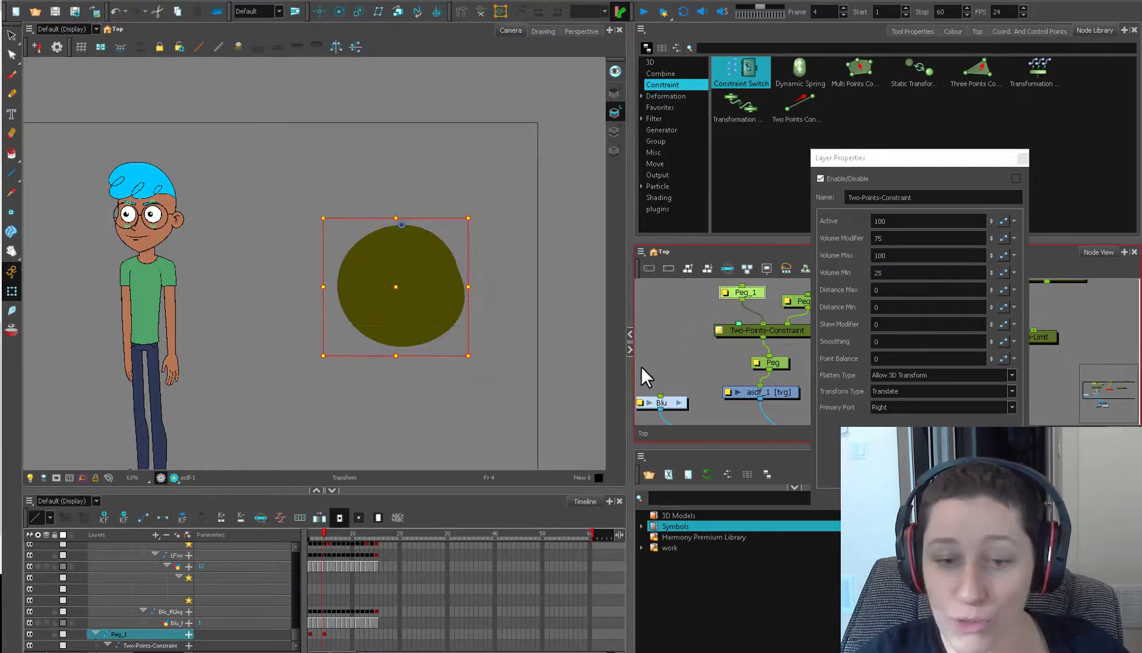
left_click_drag(526, 410, 605, 303)
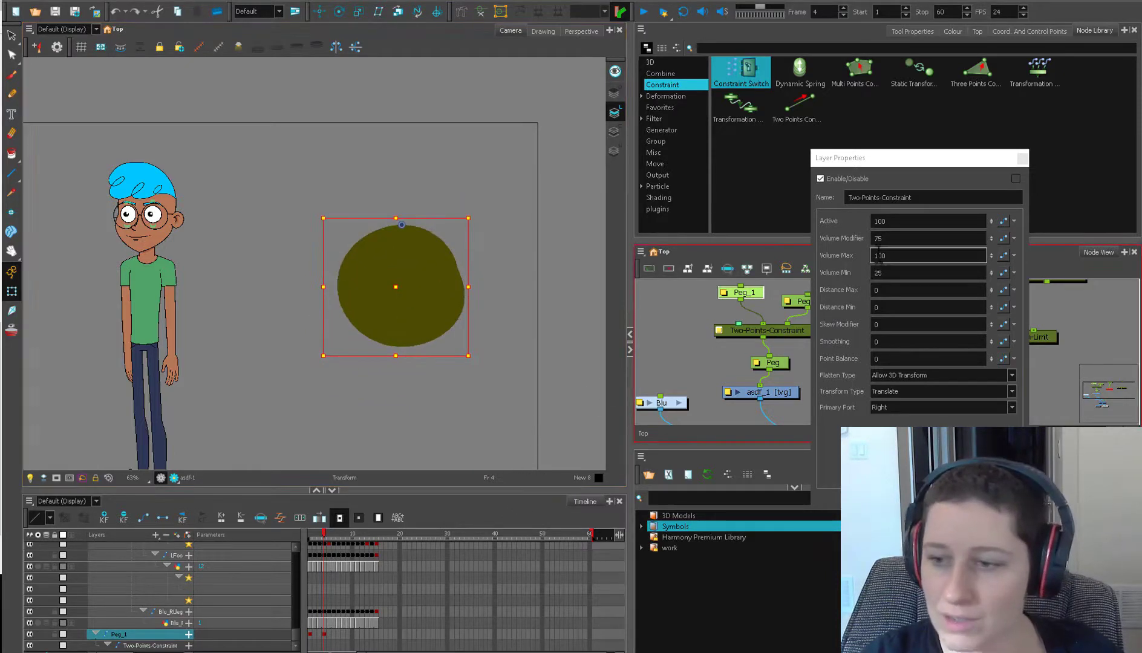
Step: Try a Volume Max of 400 with a trial Peg_1 move, undo both, and undo one more trial move
left_click(880, 255)
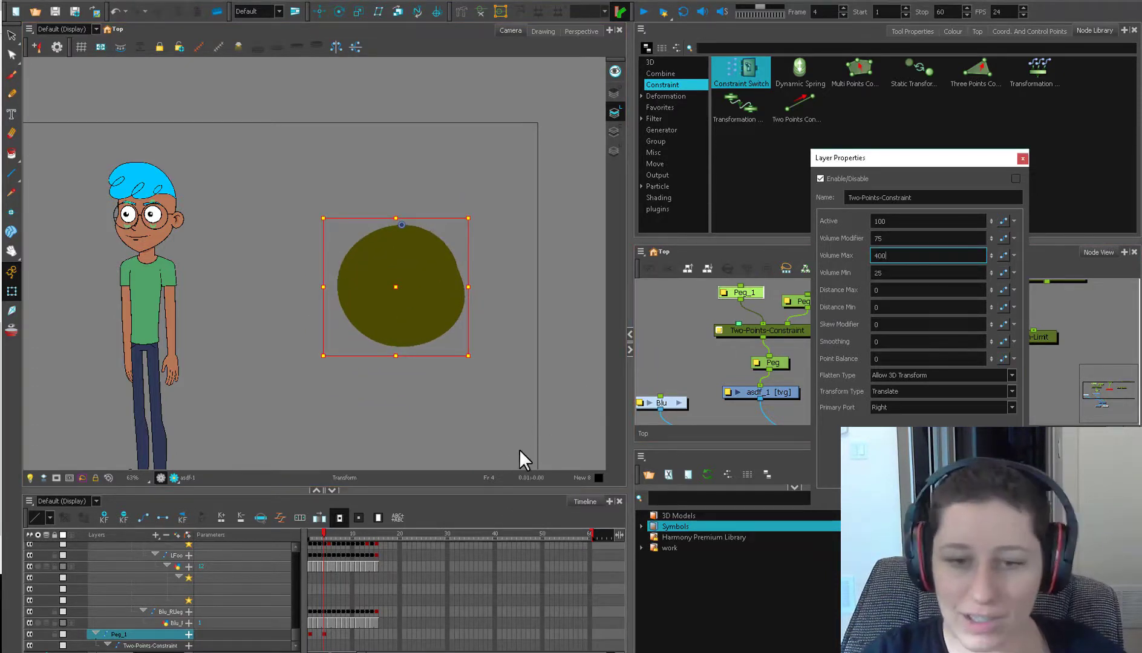
type("400")
left_click_drag(520, 449, 497, 414)
key("ctrl+z")
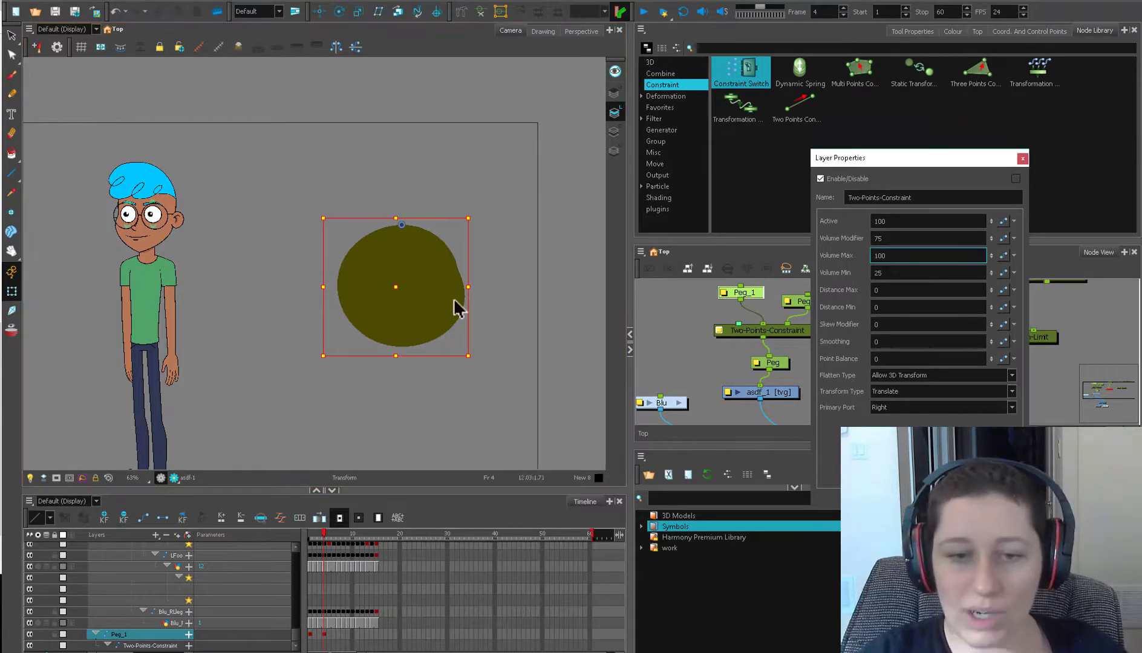
left_click_drag(453, 298, 575, 310)
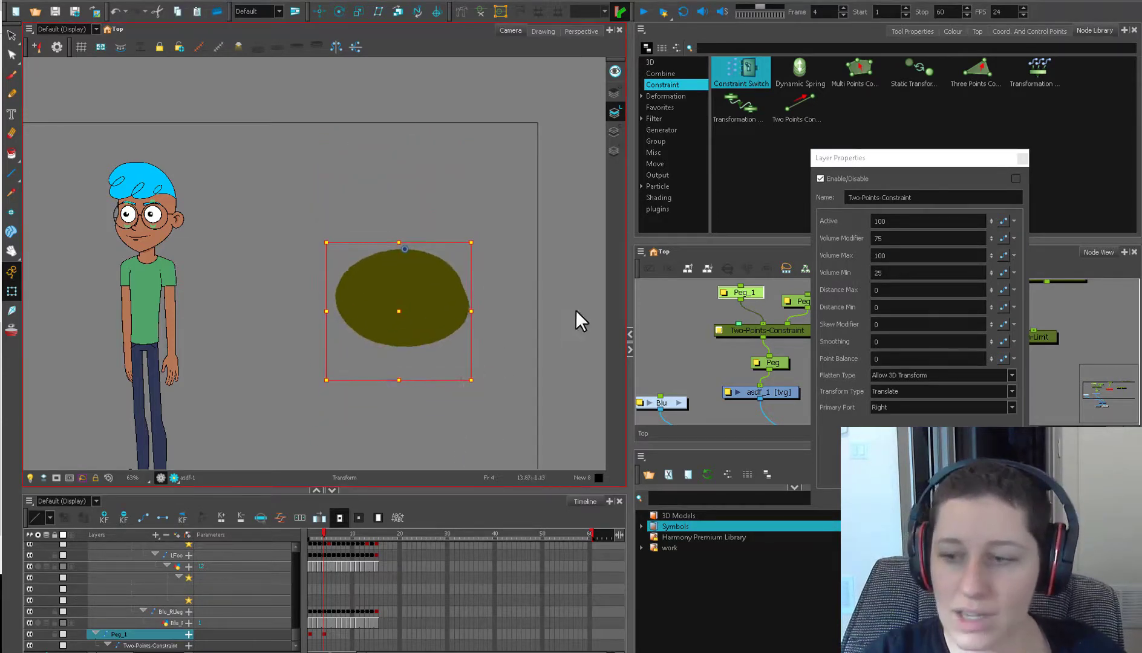
key("ctrl+z")
Step: Set the Volume Max to 200 and move Peg_1 downward to squash the blob flat
left_click(879, 255)
key("BackSpace")
type("2")
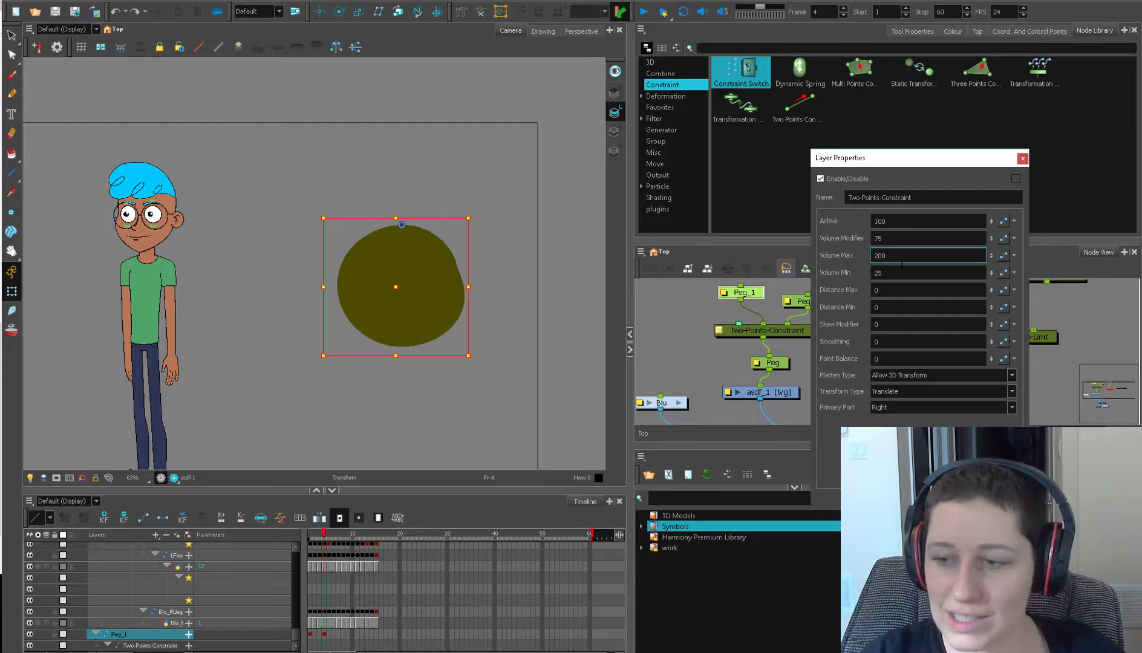
key("Return")
left_click_drag(533, 337, 513, 410)
Step: Set the Volume Max to 100 to compare the width of the squashed blob
left_click(881, 255)
key("BackSpace")
type("1")
key("Return")
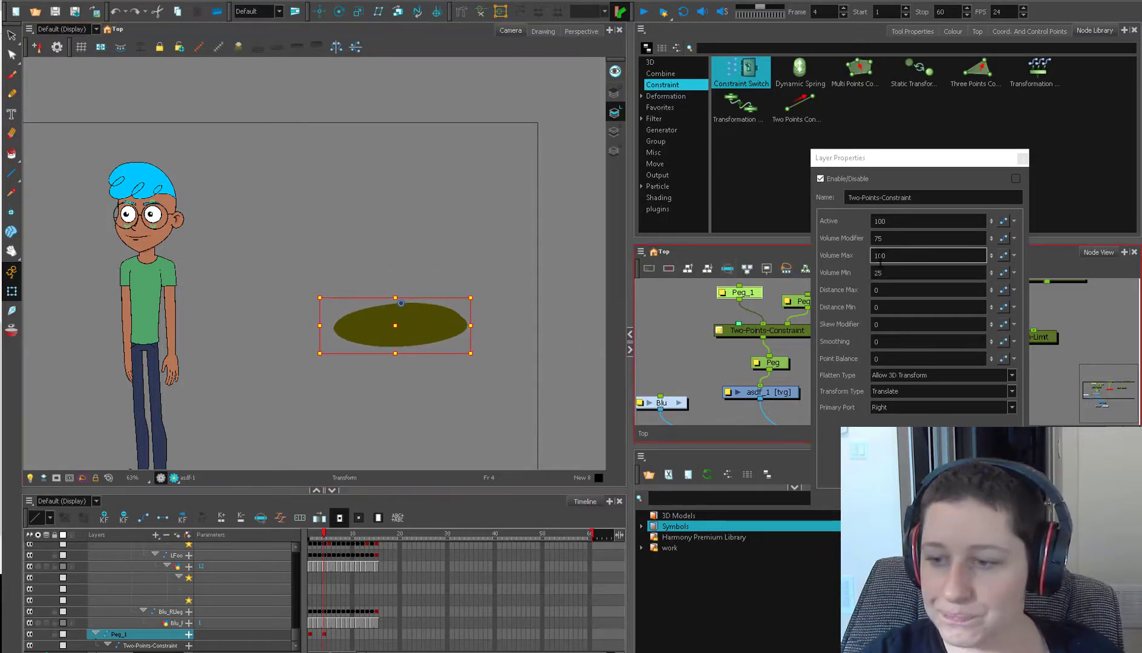
Step: Return the Volume Max to 200 and move Peg_1 down and back up to test the squash
key("BackSpace")
type("2")
key("Return")
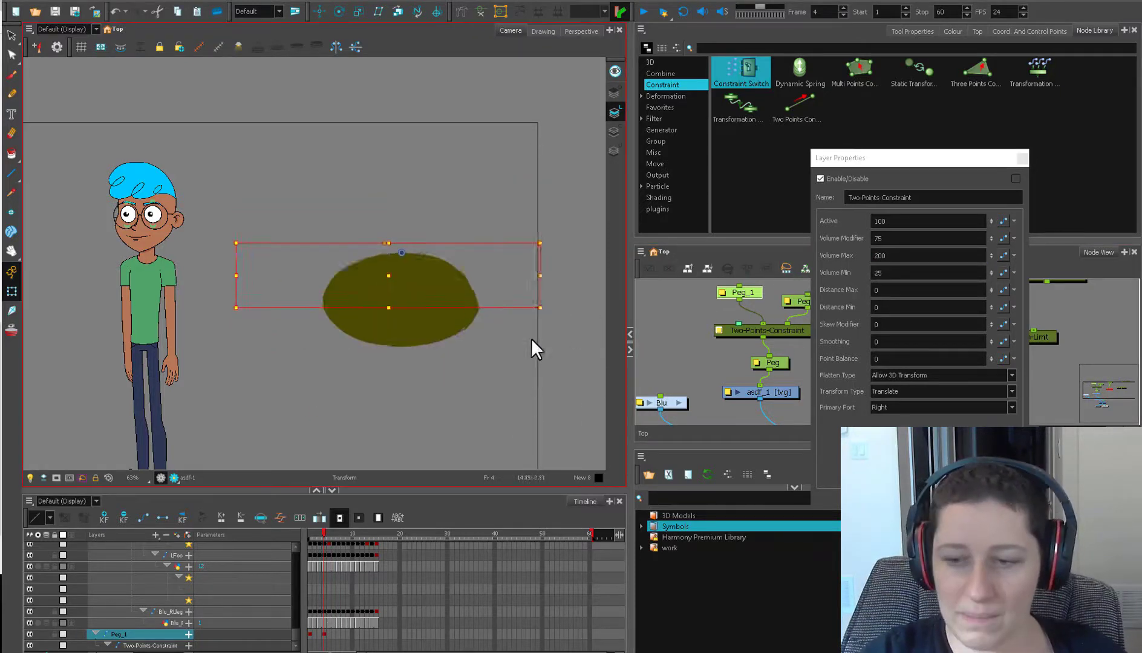
left_click_drag(532, 340, 532, 390)
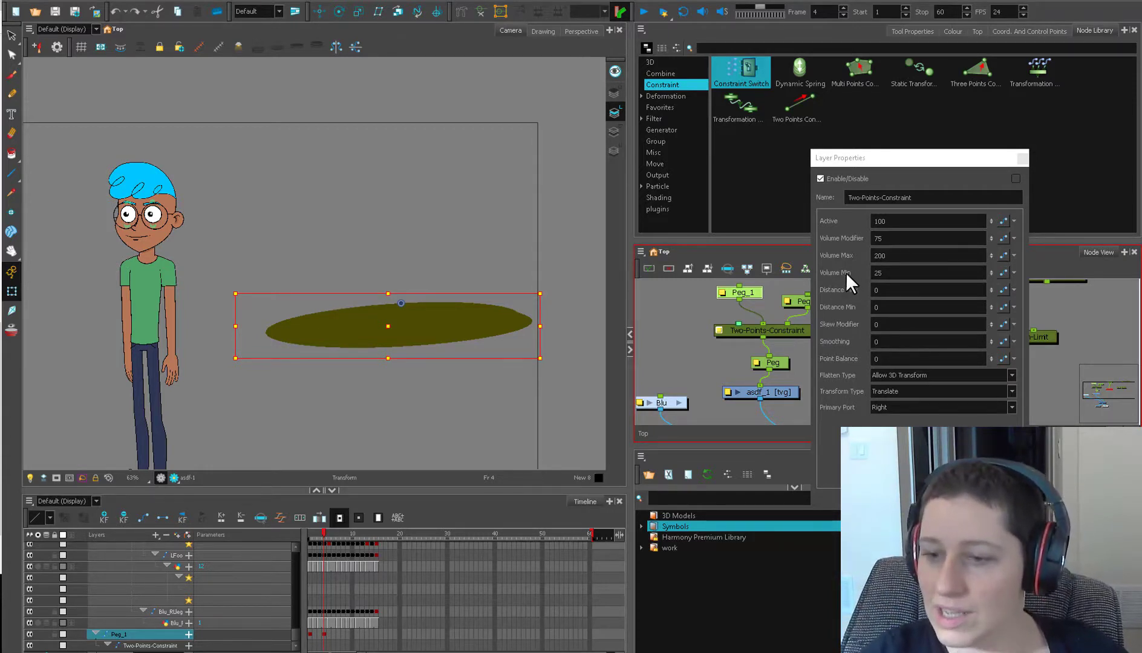
left_click_drag(491, 396, 496, 335)
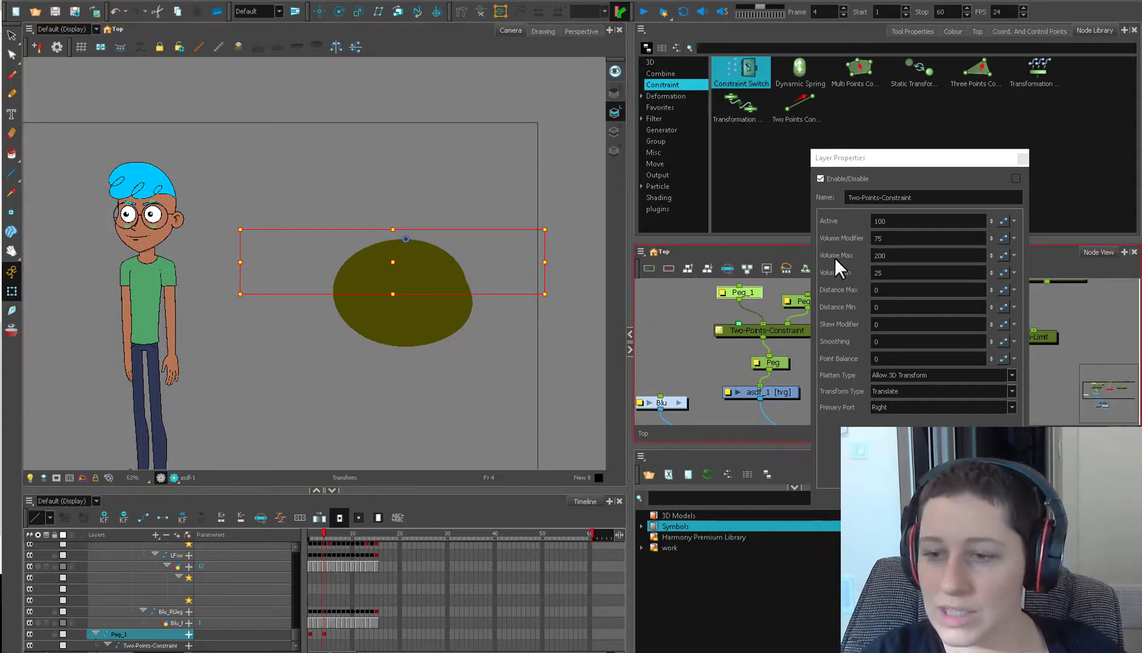
Step: Set the constraint's Volume Min to 45 and move Peg_1 up and down to stretch and squash the blob
double_click(881, 275)
type("45")
left_click(740, 293)
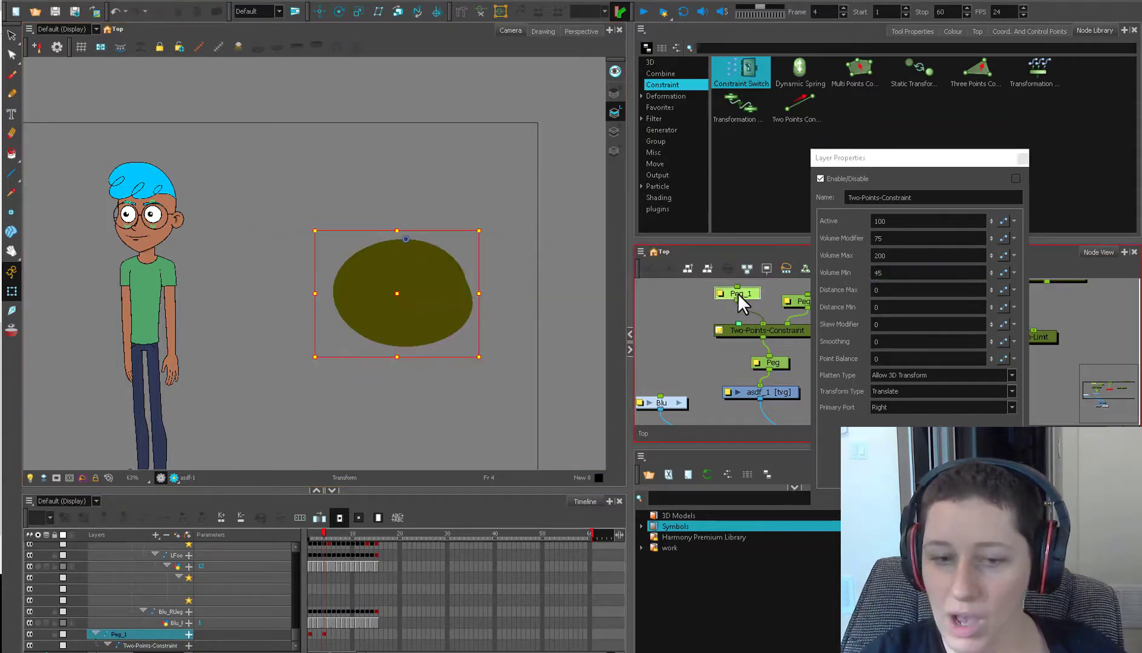
mouse_move(438, 314)
left_mouse_down()
mouse_move(444, 348)
mouse_move(451, 322)
left_mouse_up()
left_click_drag(485, 365, 463, 434)
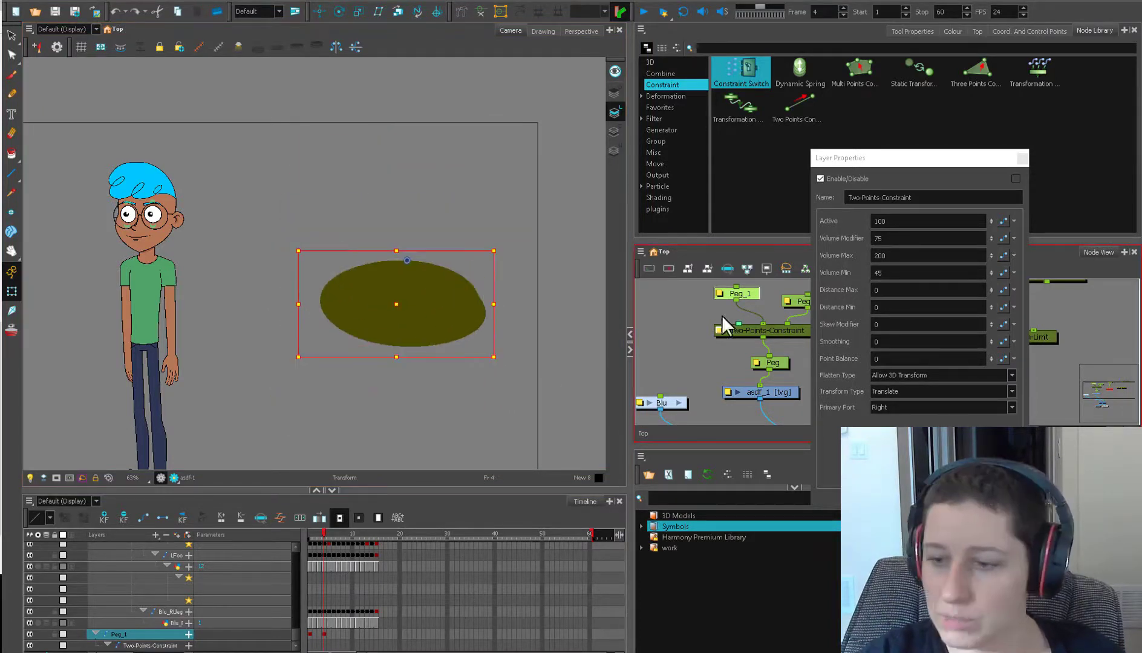
mouse_move(524, 365)
left_mouse_down()
mouse_move(487, 156)
mouse_move(492, 375)
mouse_move(514, 412)
mouse_move(515, 353)
left_mouse_up()
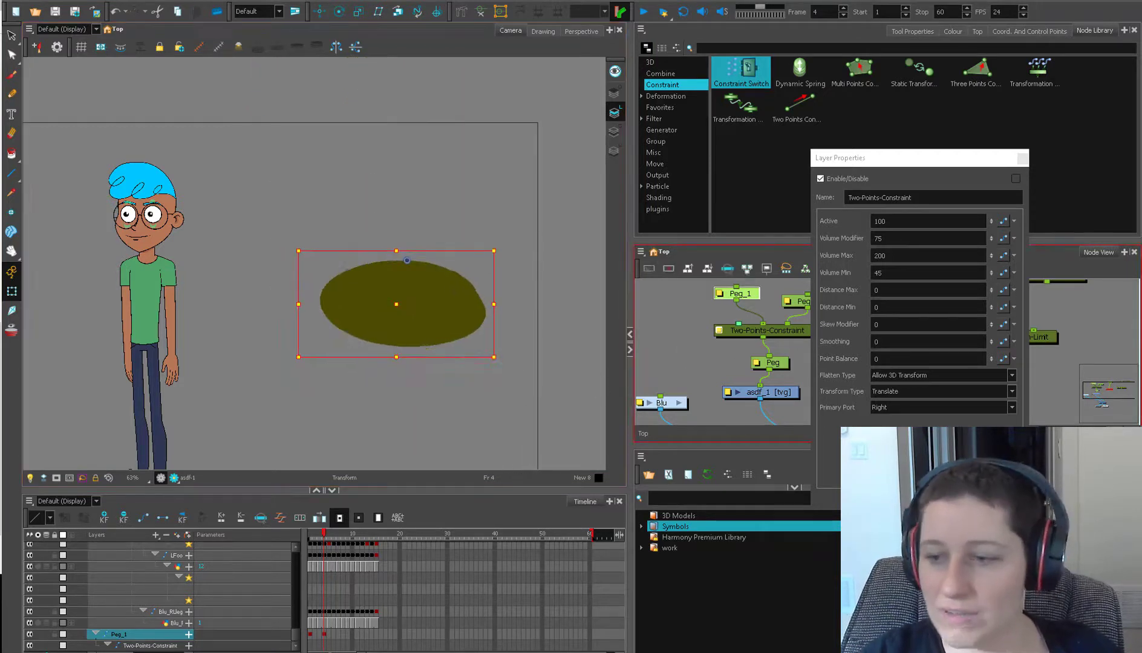
Step: Try a Skew Modifier of 100 on the constraint and move Peg_1 to test the skewing
left_click(879, 326)
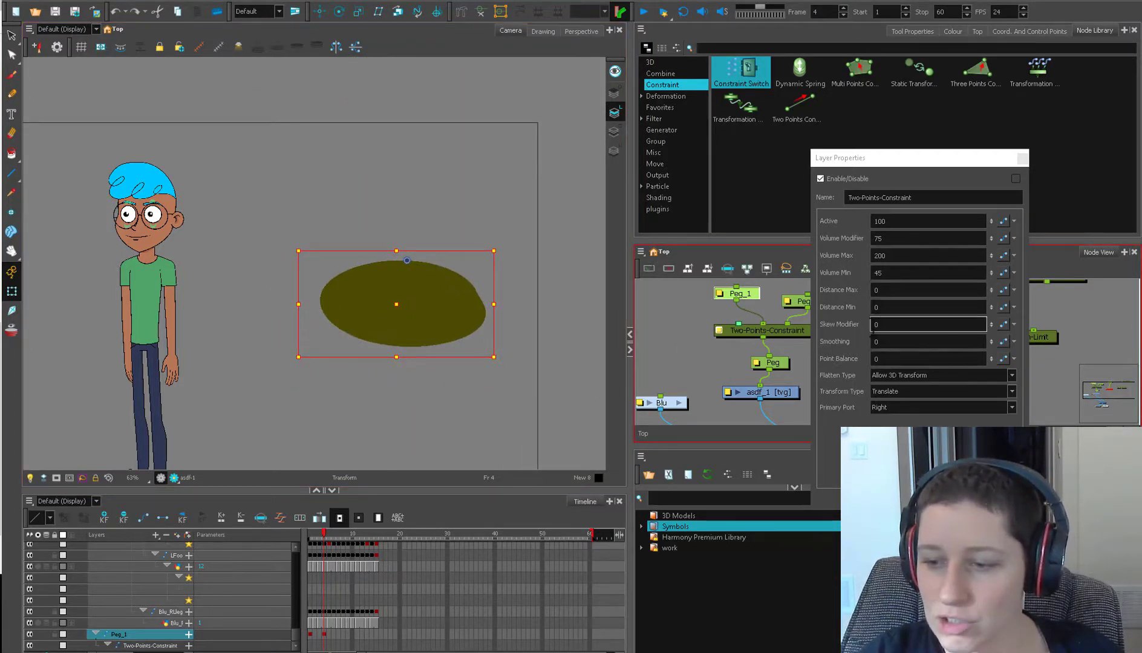
left_click_drag(880, 325, 868, 327)
type("100")
left_click_drag(538, 390, 626, 375)
left_click(859, 328)
key("Return")
left_click_drag(516, 441, 626, 375)
Step: Enter 100 as the Skew Modifier again and move Peg_1 vertically, toward the character and back down to deform the blob
left_click(885, 325)
type("1")
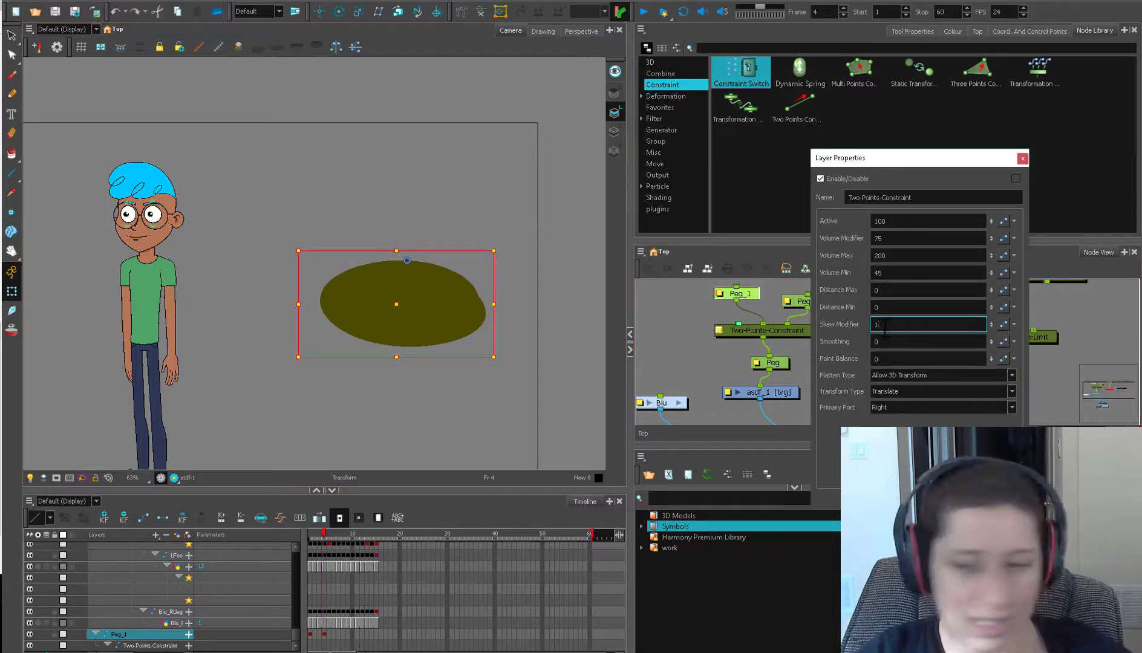
key("Return")
left_click(750, 291)
left_click_drag(516, 441, 489, 373)
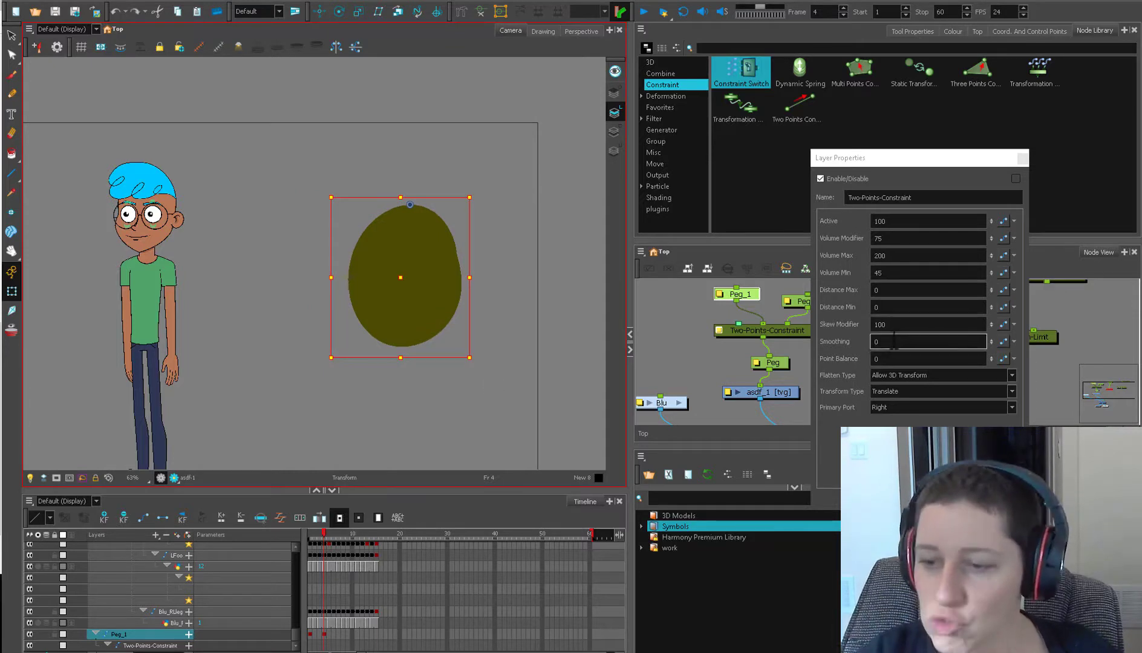
left_click_drag(530, 415, 405, 328)
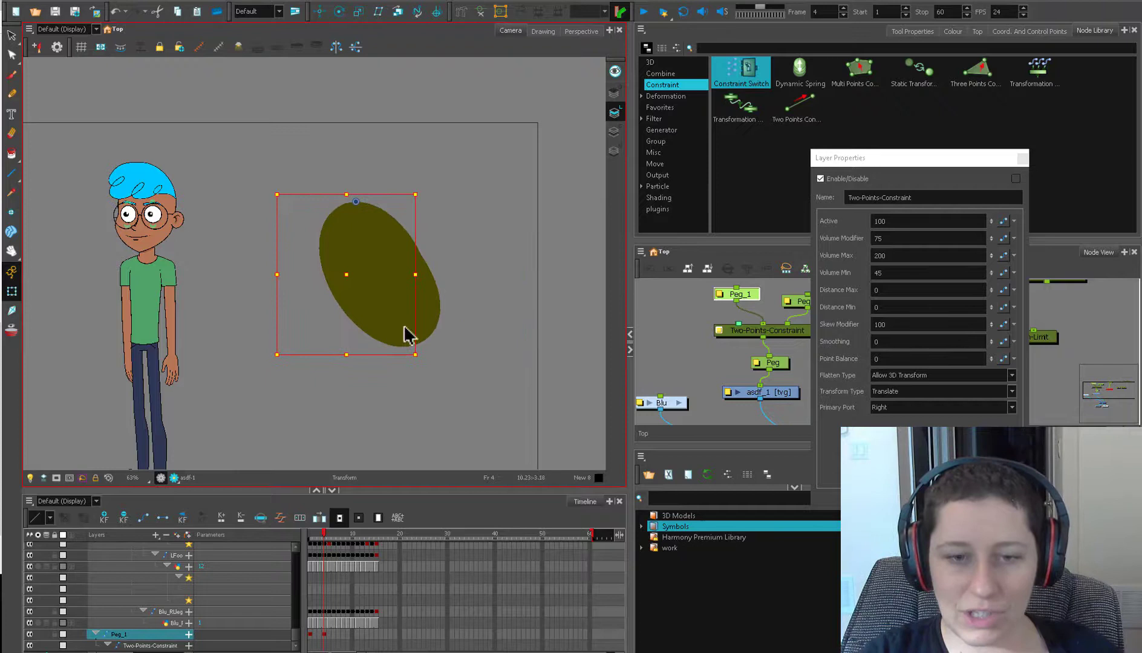
left_click_drag(412, 277, 505, 392)
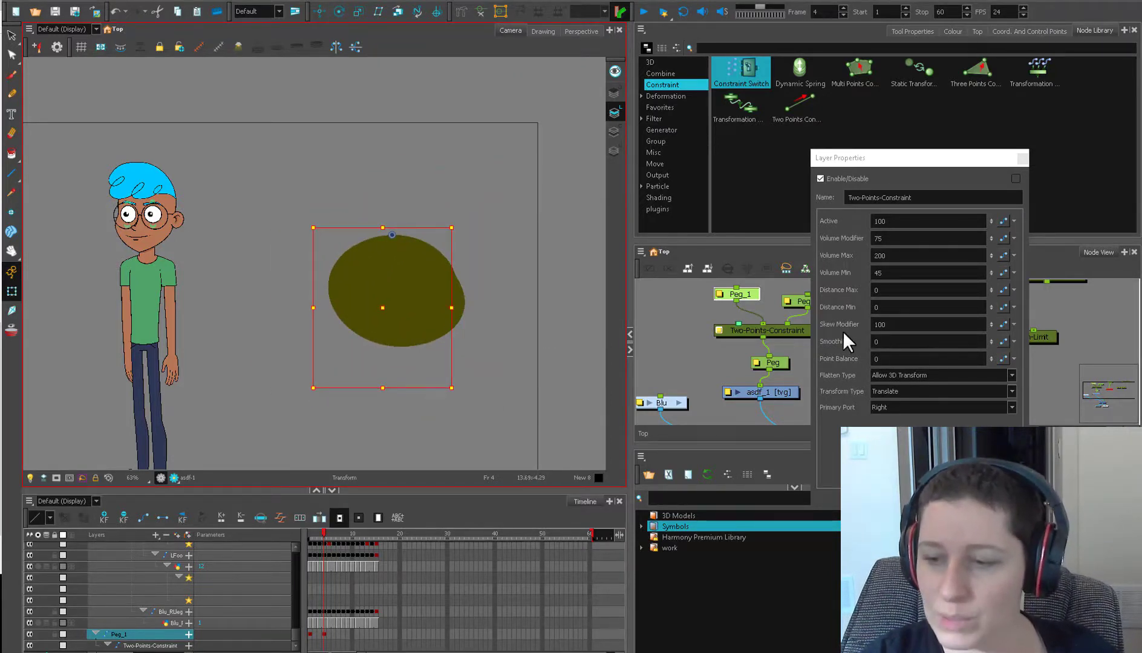
Step: Undo the last Peg_1 moves, try another downward move to squash the blob, and undo that too
left_click(894, 340)
left_click(947, 342)
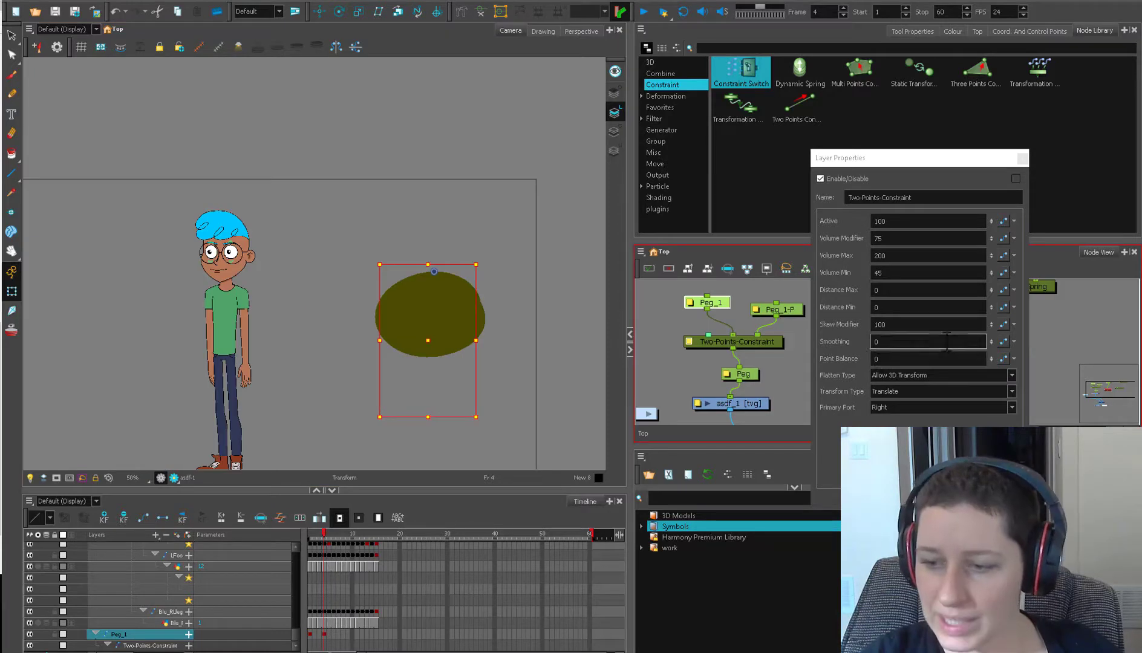
key("ctrl+z")
key("ctrl+z")
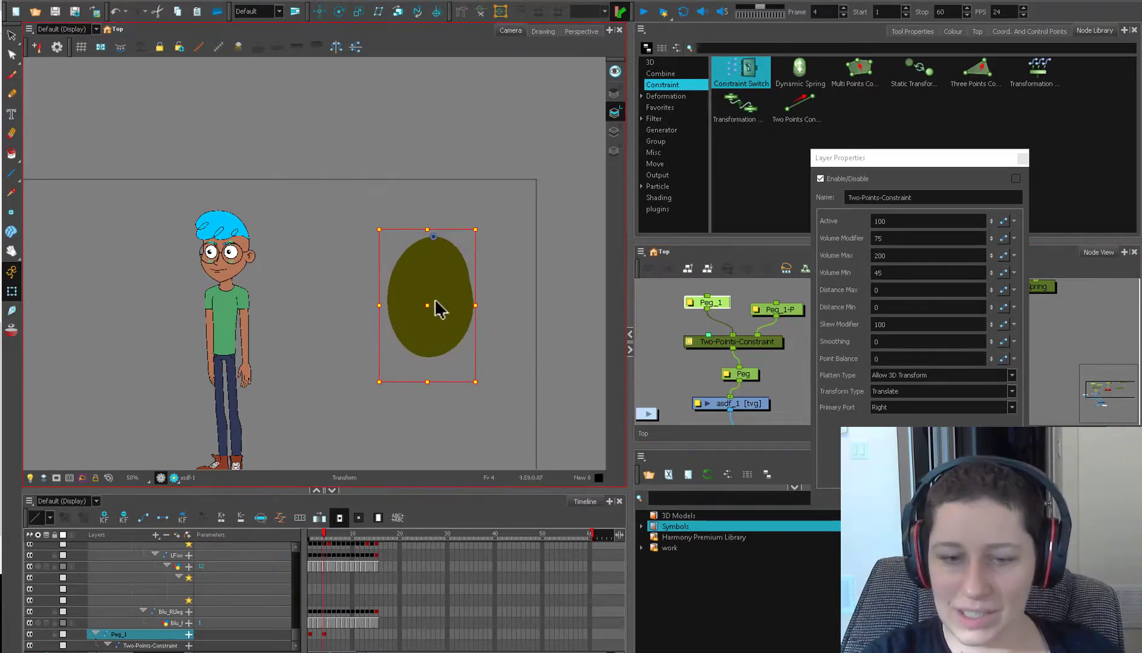
left_click_drag(435, 301, 435, 376)
left_click_drag(693, 298, 696, 303)
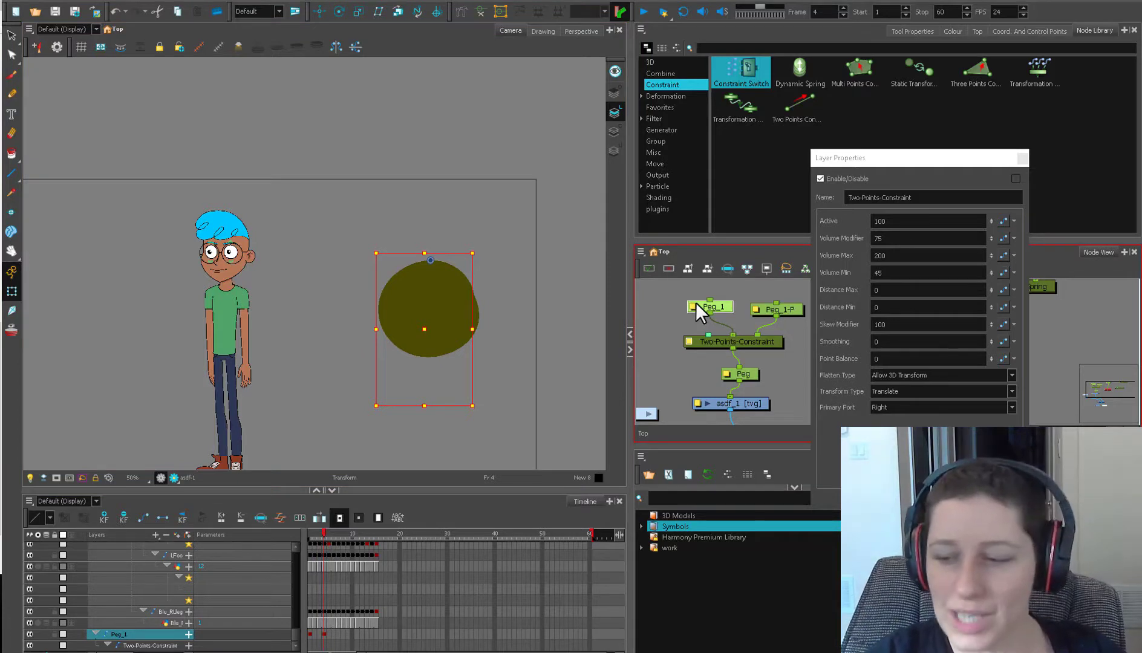
key("ctrl+z")
key("ctrl+z")
key("ctrl+z")
key("ctrl+z")
key("ctrl+z")
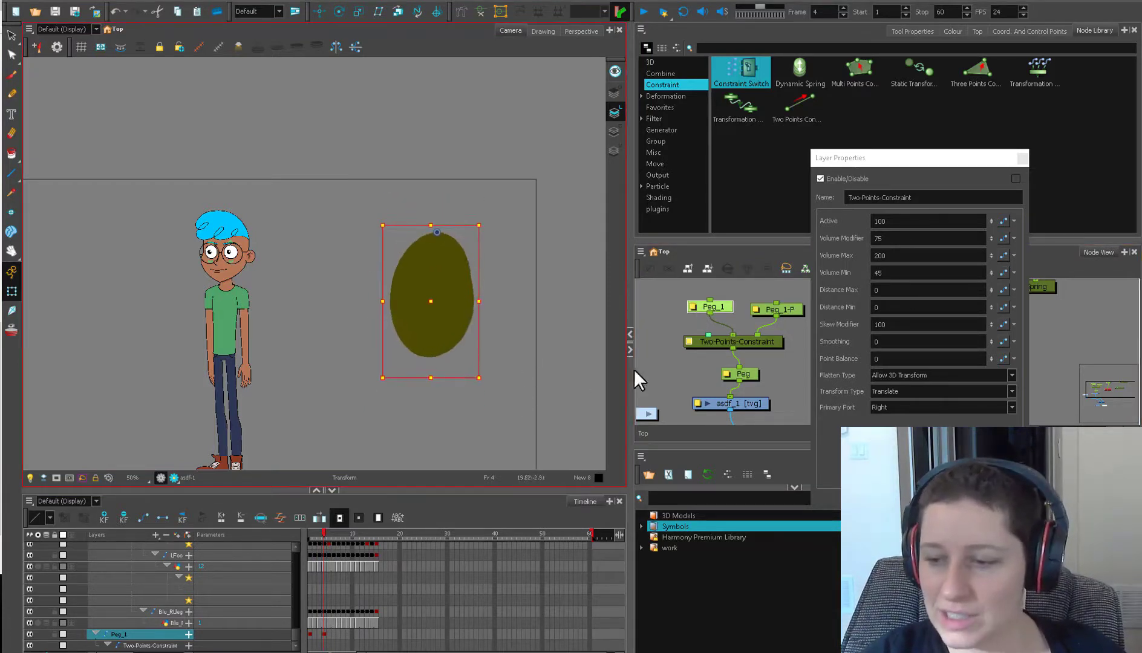
Step: Set the constraint's Point Balance to 100 and move Peg_1 to test the stretch
left_click(858, 370)
type("100")
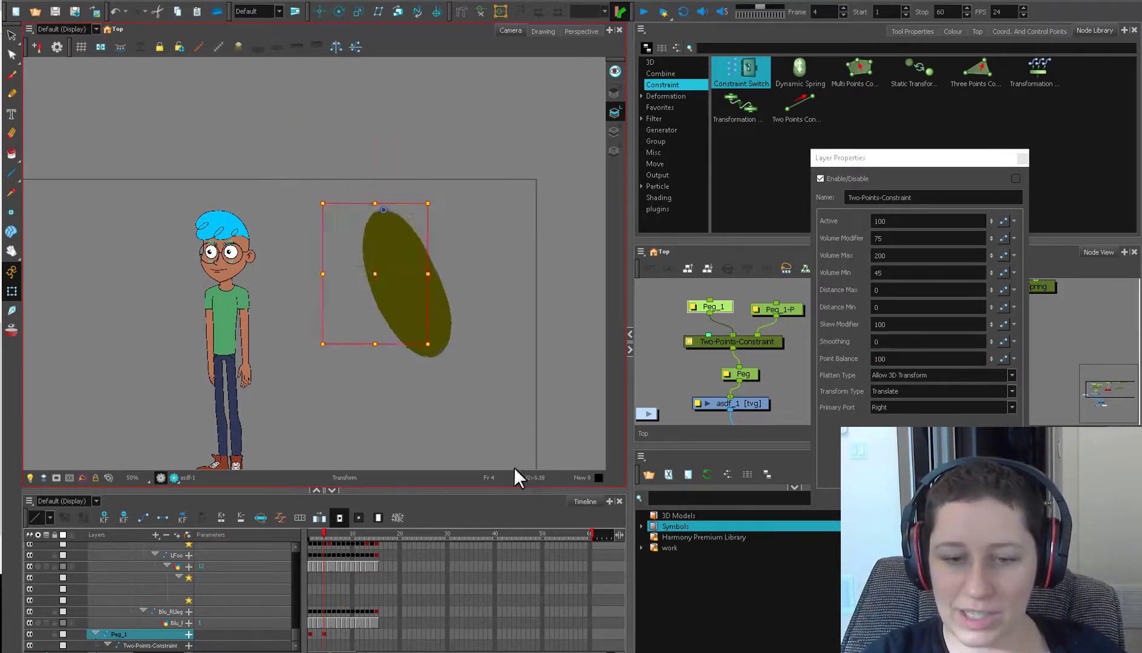
left_click_drag(533, 567, 586, 425)
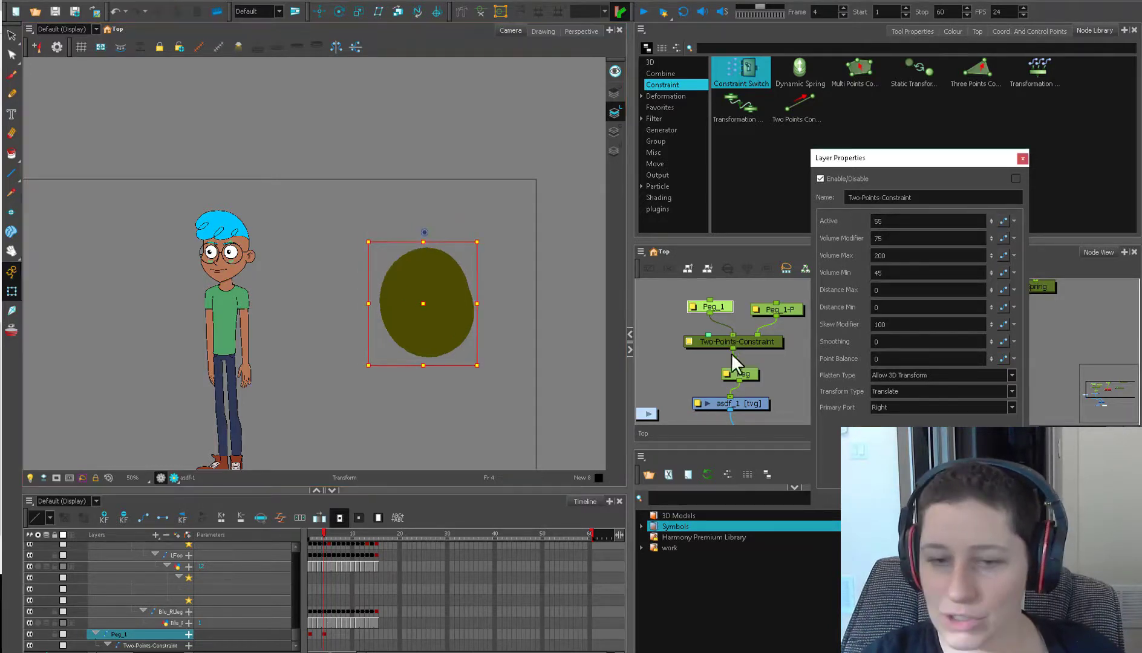
Step: Return Active to 100 and the Skew Modifier to 0, moving Peg_1 after each change to compare the deformation
left_click_drag(543, 438, 914, 246)
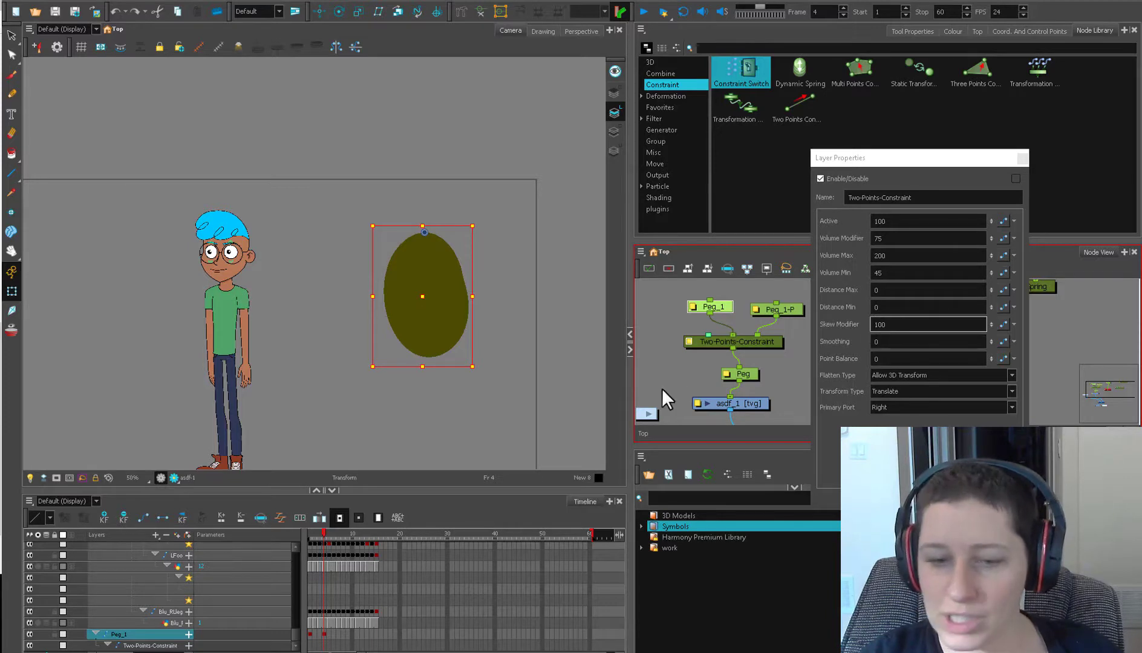
left_click_drag(513, 391, 480, 426)
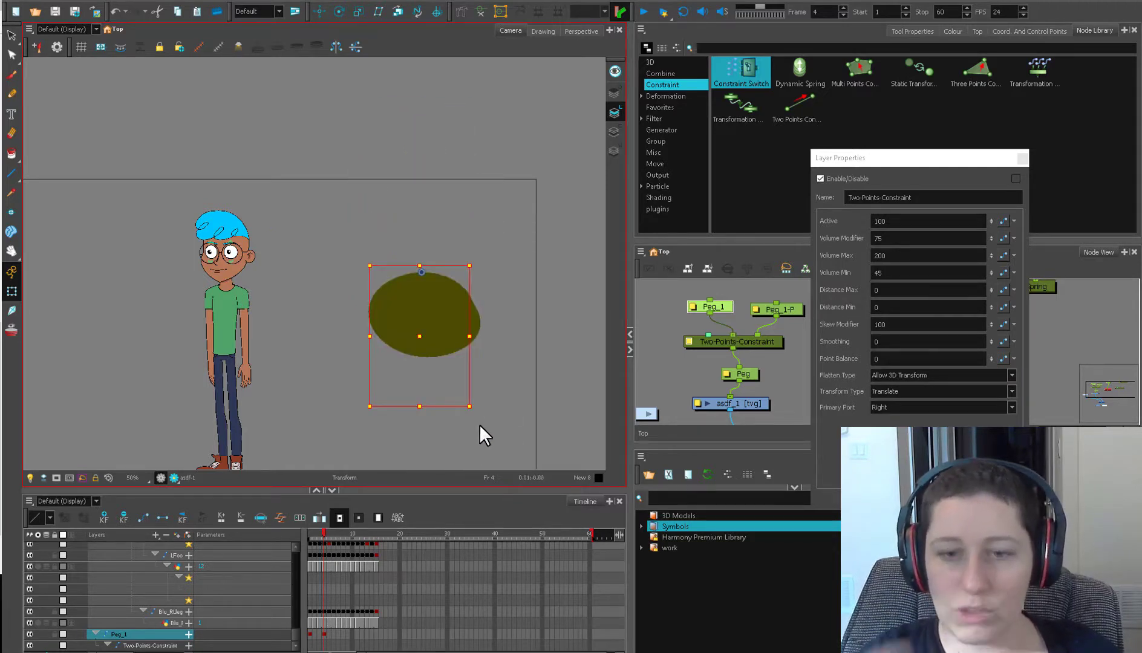
left_click_drag(893, 325, 866, 329)
type("0")
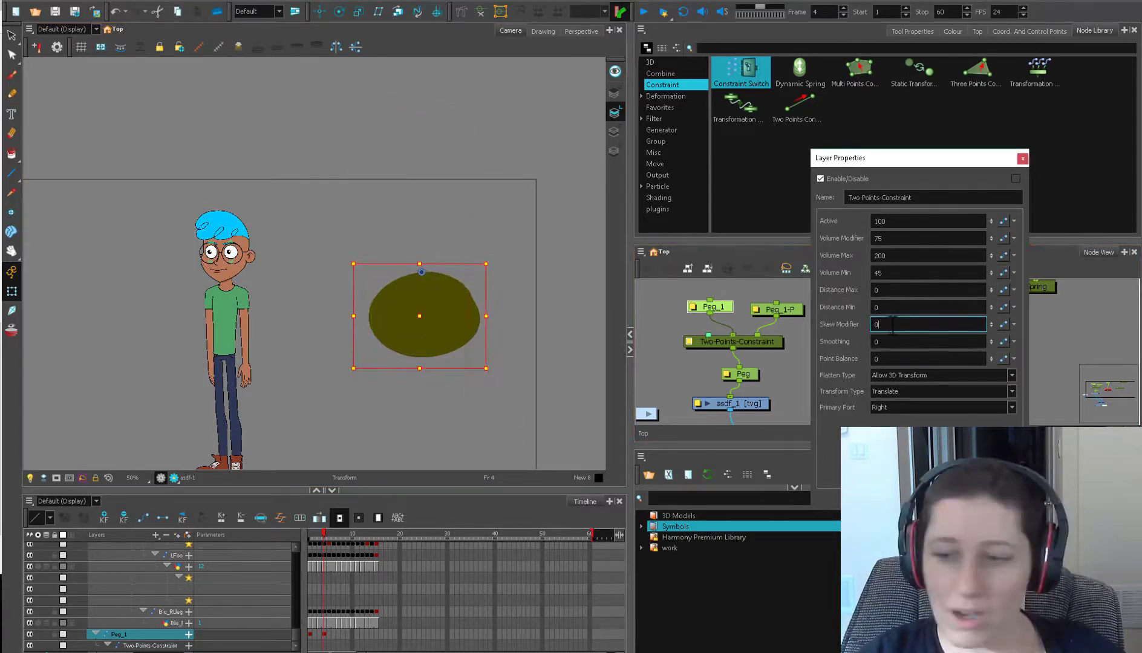
left_click_drag(577, 393, 521, 340)
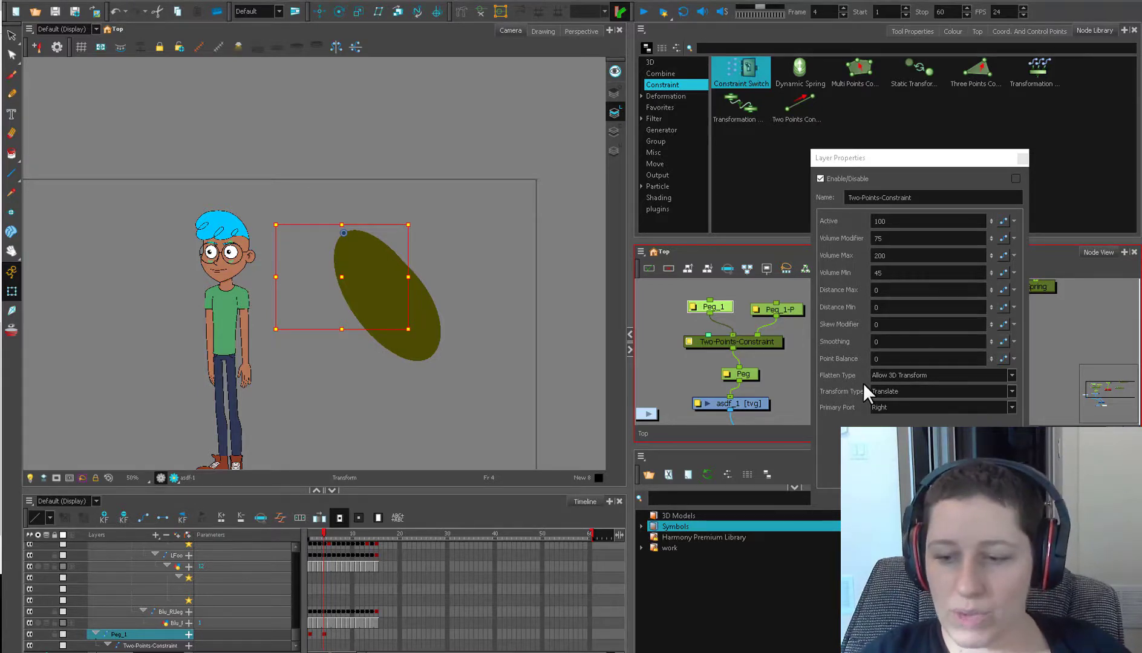
Step: Deselect Peg_1, choose Allow 3D Transform as the constraint's Flatten Type, and close its layer properties
left_click(691, 375)
left_click_drag(711, 402, 701, 338)
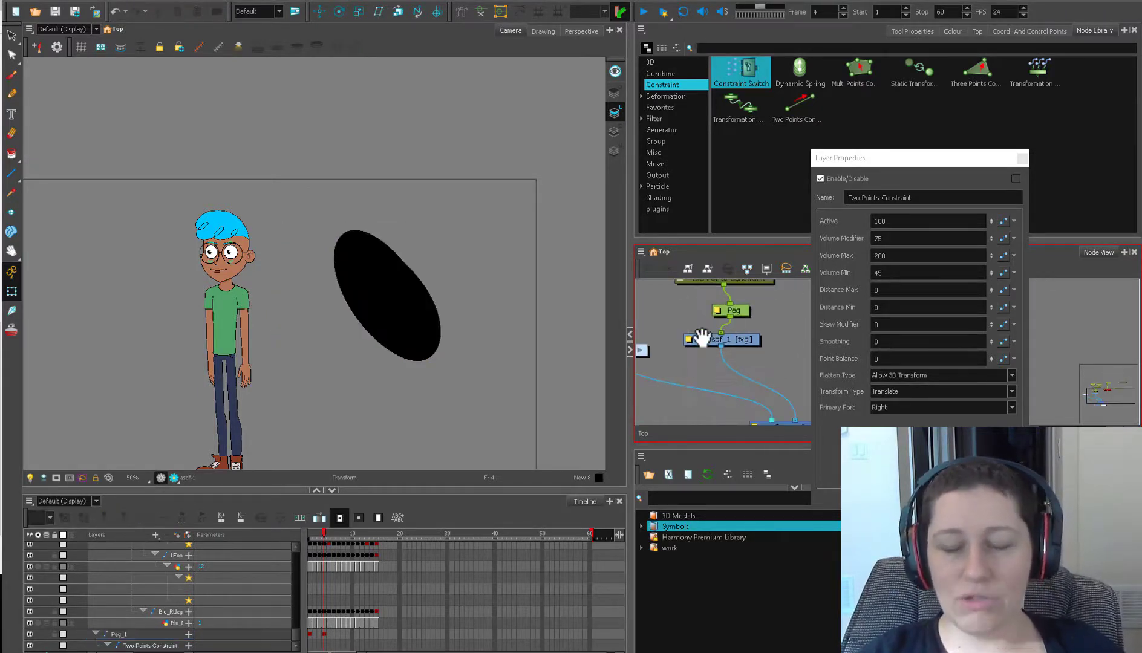
left_click(770, 424)
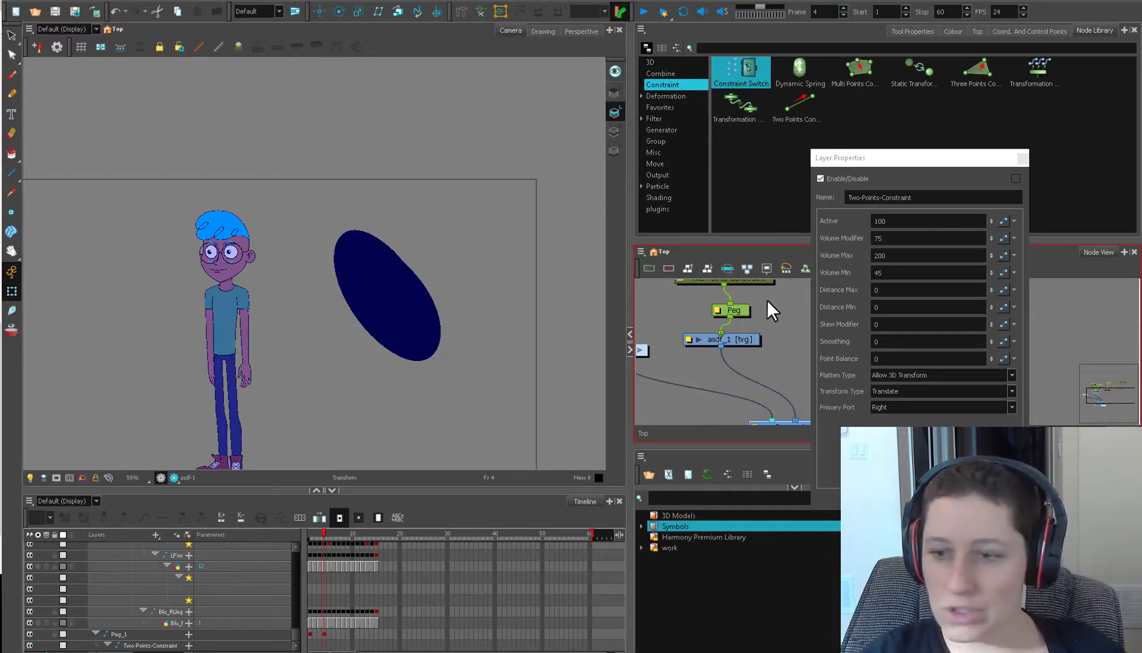
left_click(911, 376)
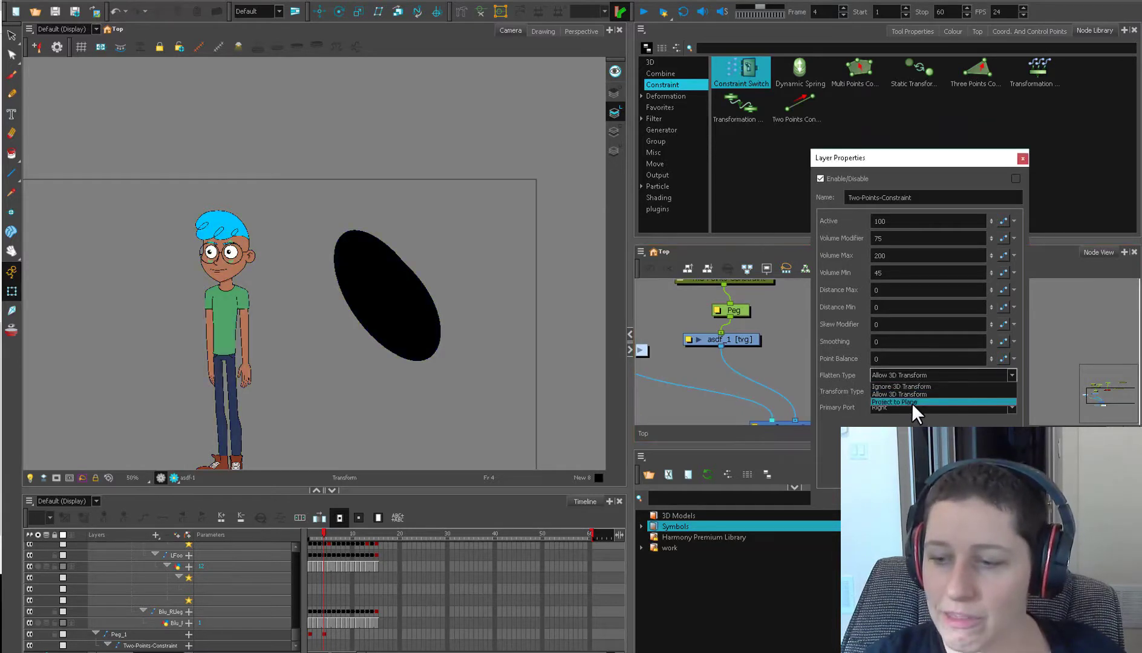
left_click(914, 394)
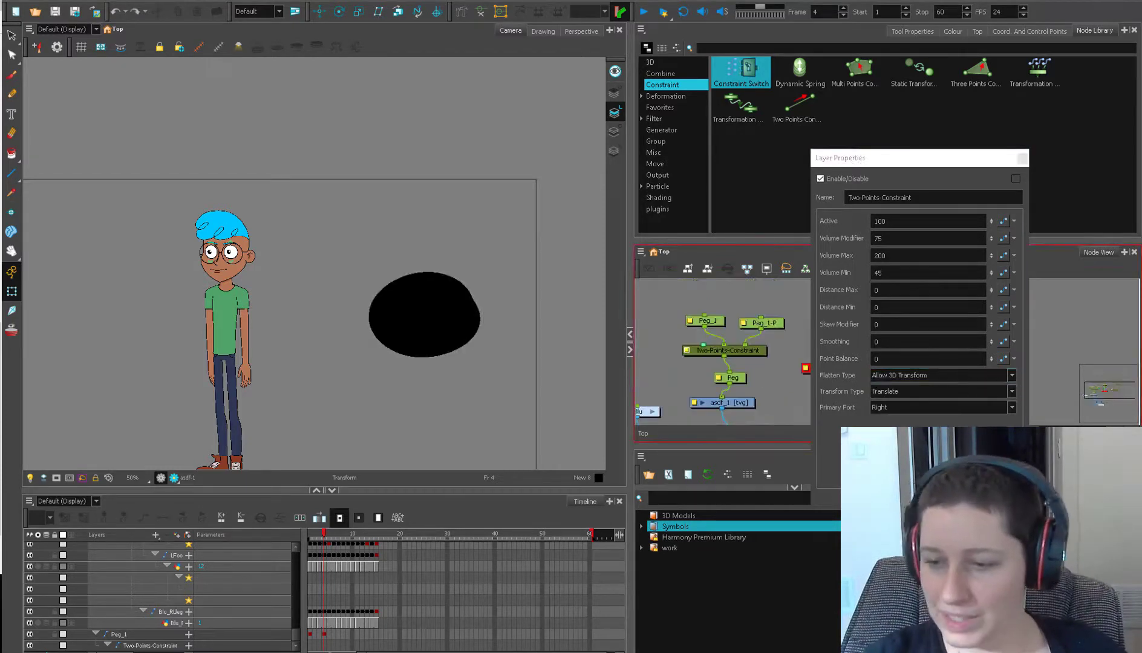
key("Escape")
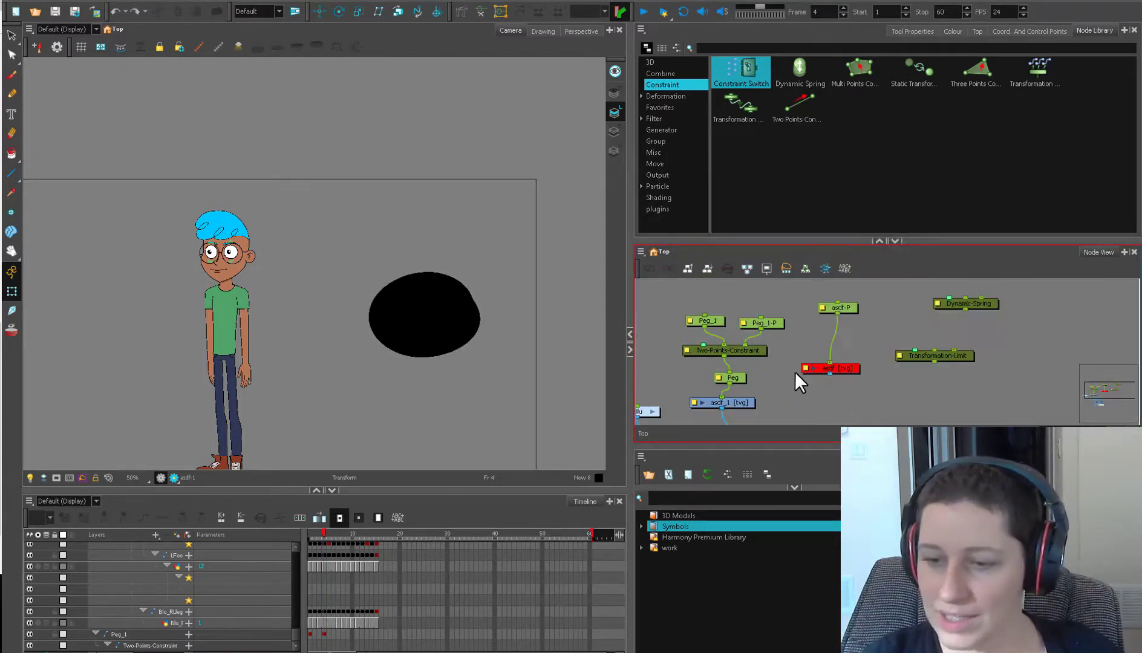
Step: Remove the Two-Points-Constraint with its two pegs from above the blob's Peg, and enable the asdf drawing again
scroll(795, 372, "down", 1)
left_click(729, 340)
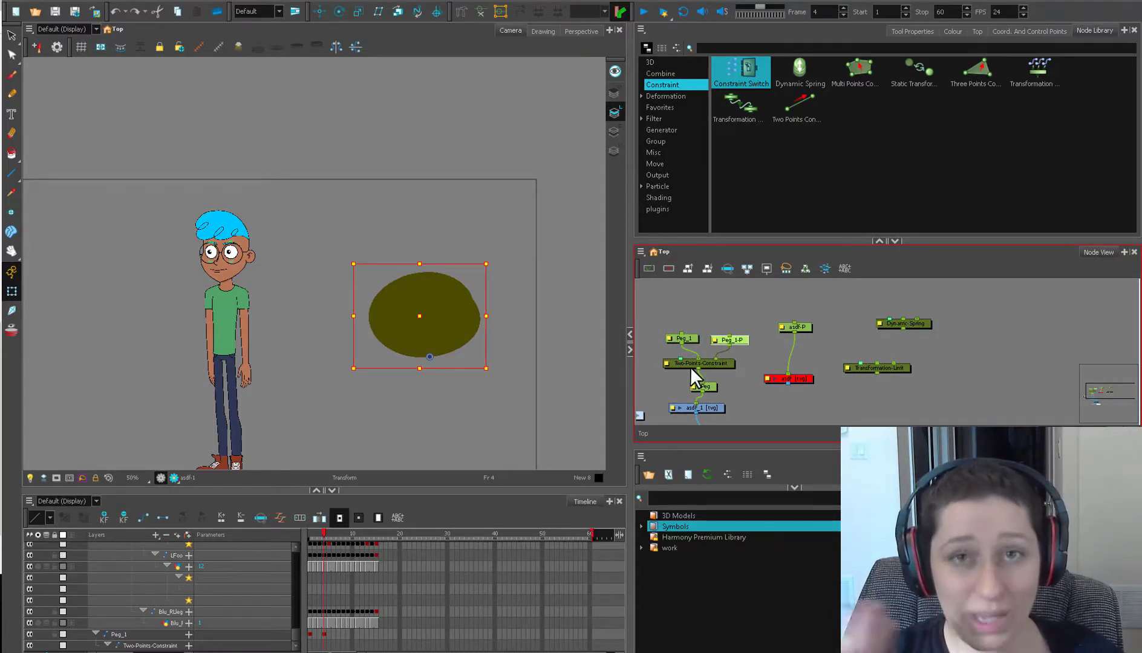
left_click_drag(752, 327, 683, 357)
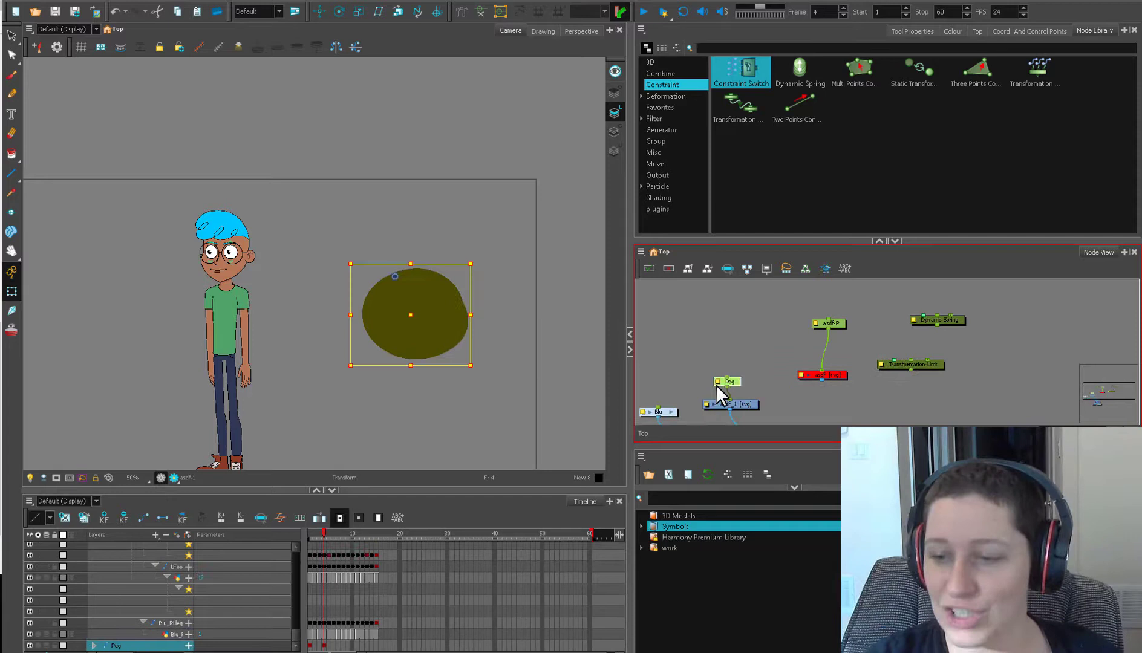
left_click_drag(805, 397, 834, 319)
key("a")
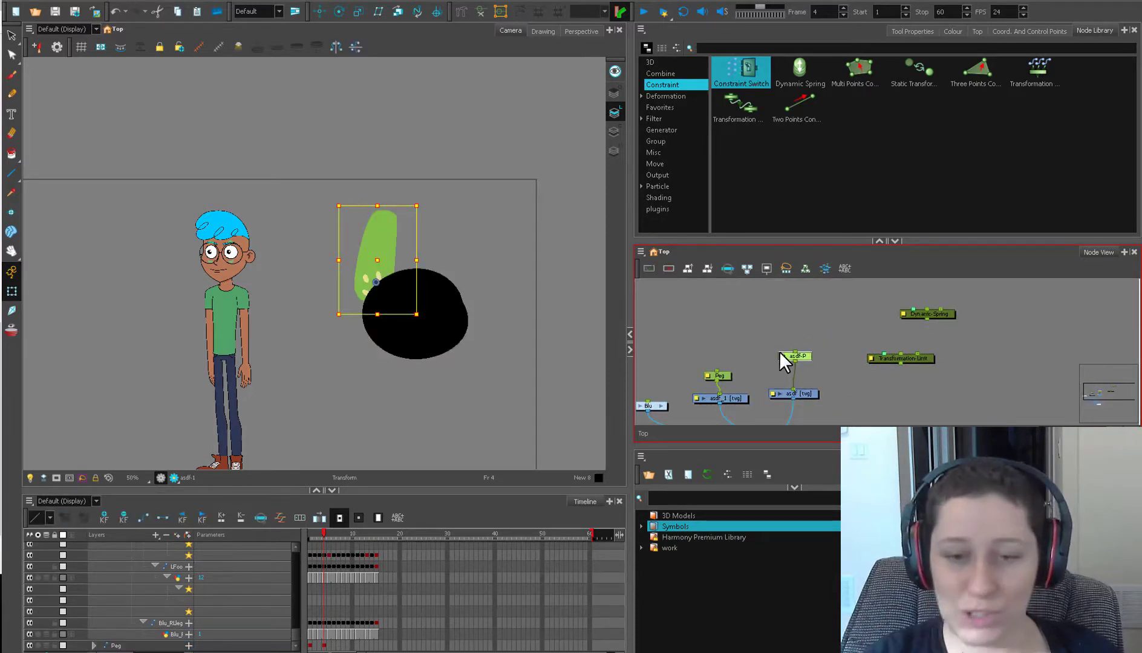
Step: Rearrange the peg and drawing nodes, then flatten the black blob into a thin ellipse and rotate it upright
left_click_drag(803, 354, 795, 361)
key("space")
left_click_drag(730, 400, 745, 364)
key("alt+s")
left_click_drag(474, 264, 497, 307)
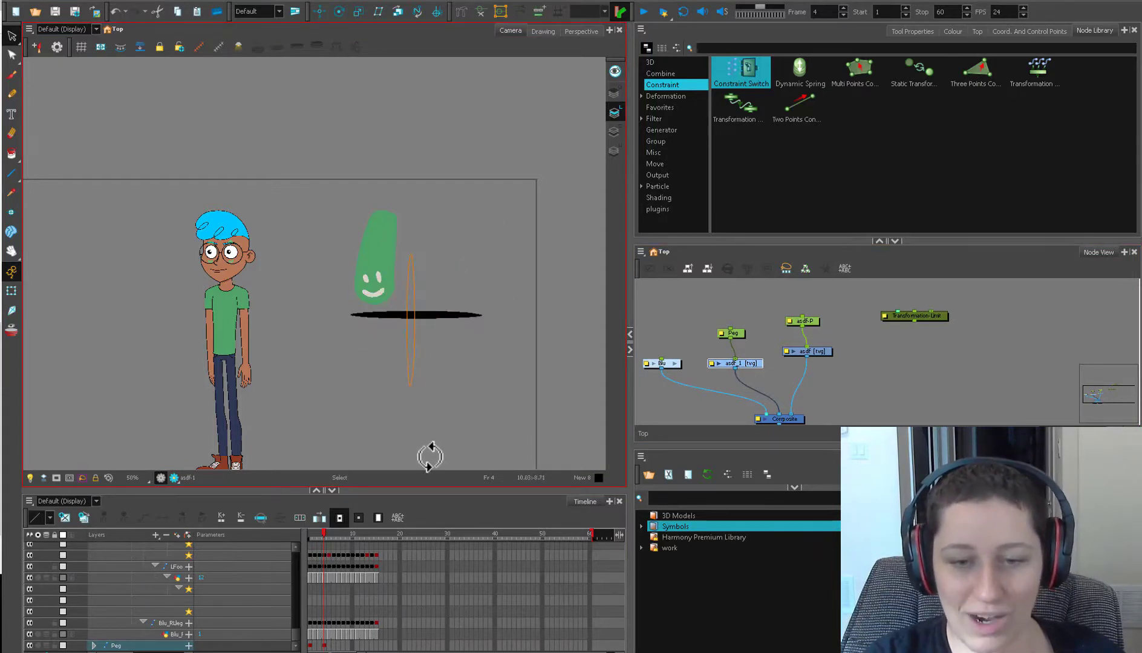
left_click_drag(430, 457, 430, 457)
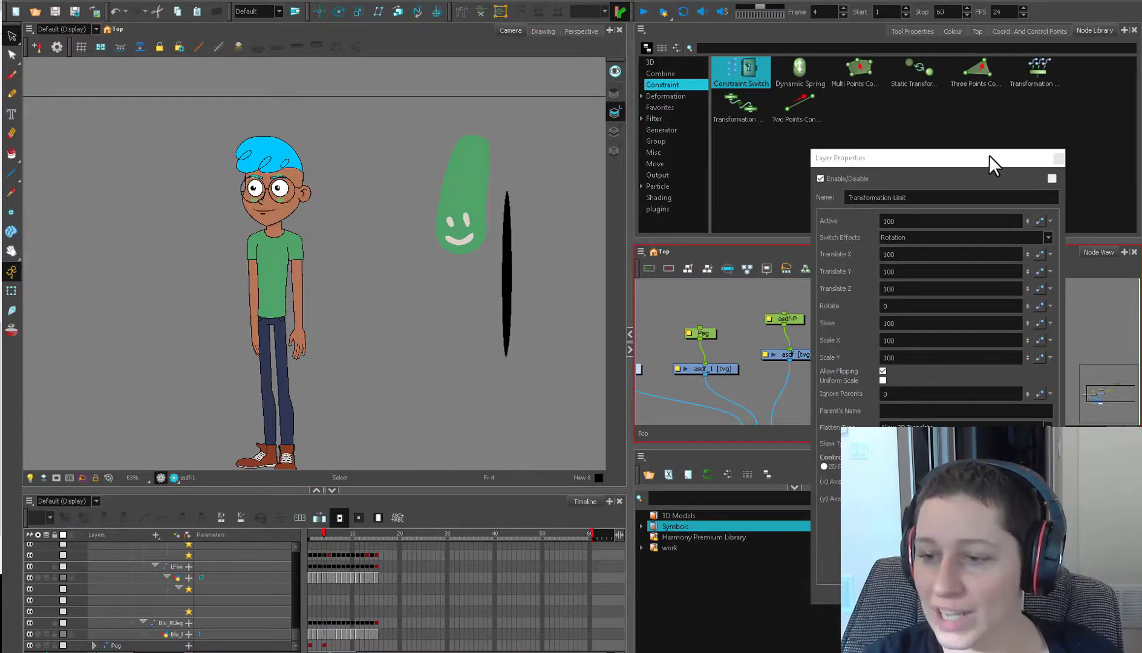
Step: Review the Transformation-Limit node's layer properties and close them
left_click_drag(989, 155, 664, 69)
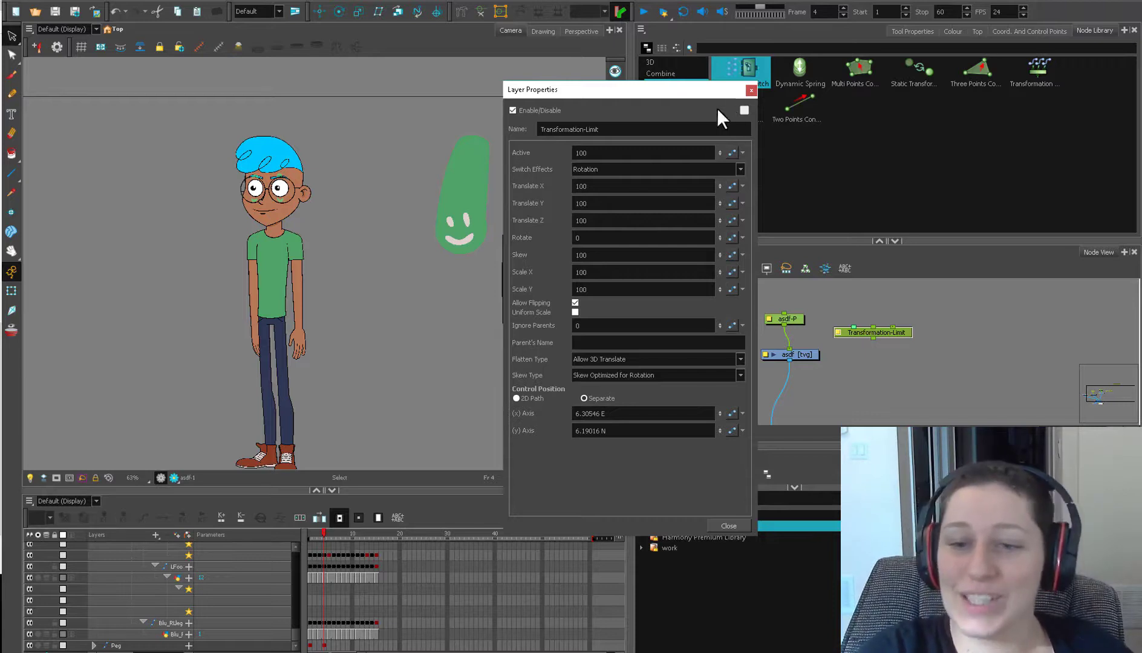
left_click(751, 90)
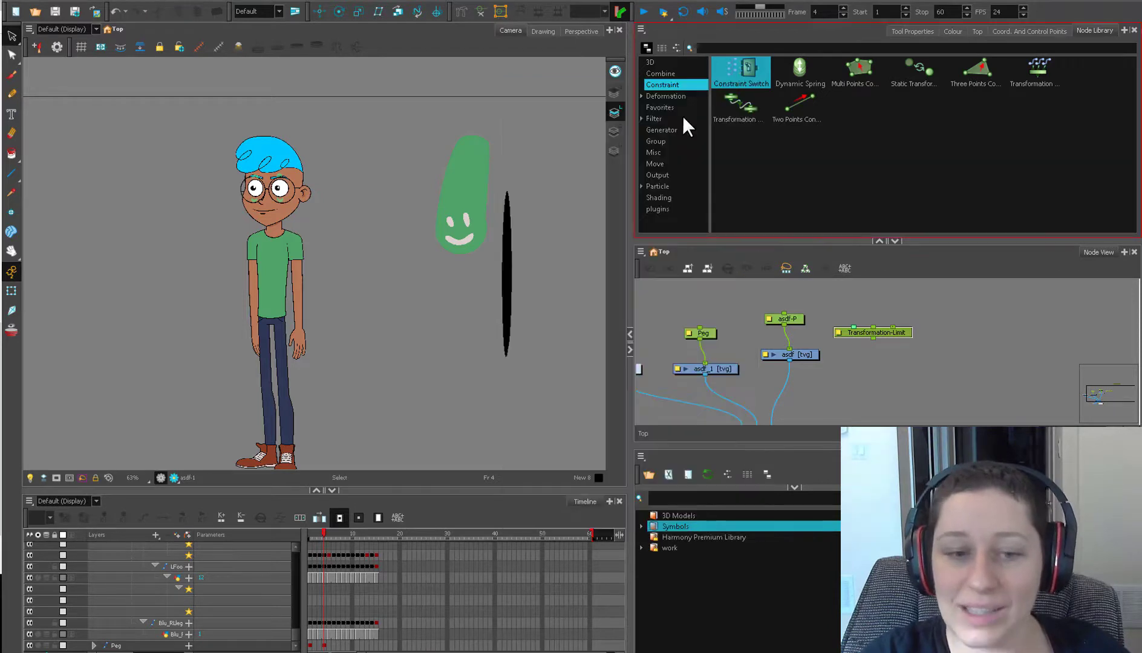
Step: Go to frame 3, select the character's upper sleeve, and locate its arm nodes inside the Blu group
mouse_move(307, 532)
left_mouse_down()
mouse_move(335, 533)
mouse_move(320, 532)
left_mouse_up()
key("shift+t")
left_click(293, 244)
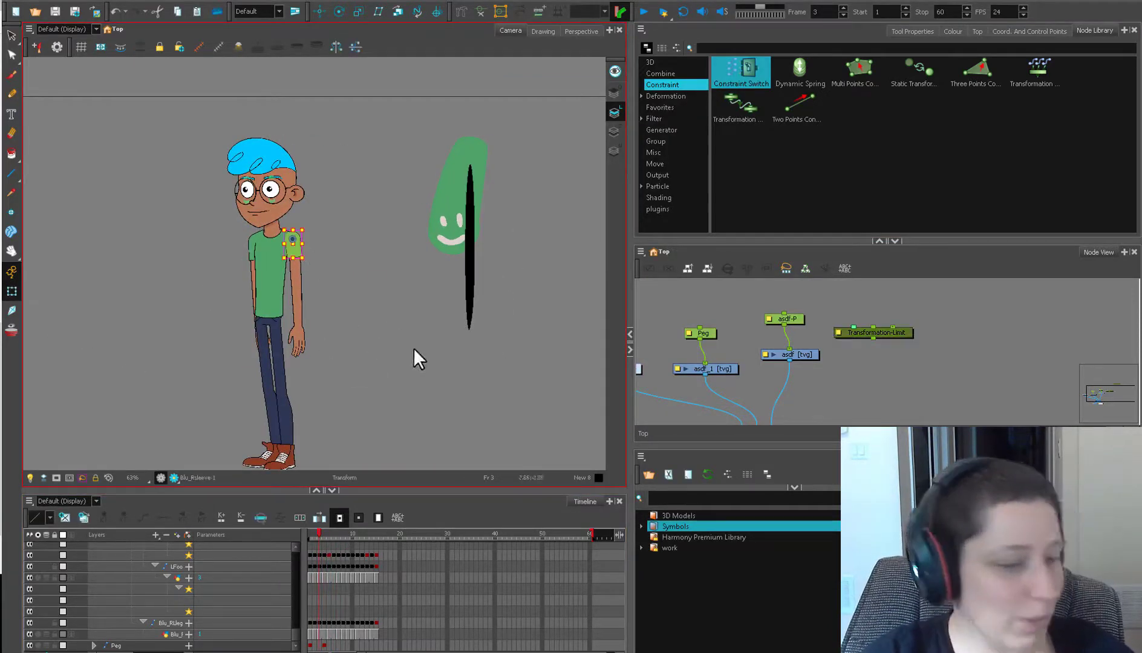
key("o")
left_click_drag(968, 358, 911, 422)
scroll(857, 363, "up", 1)
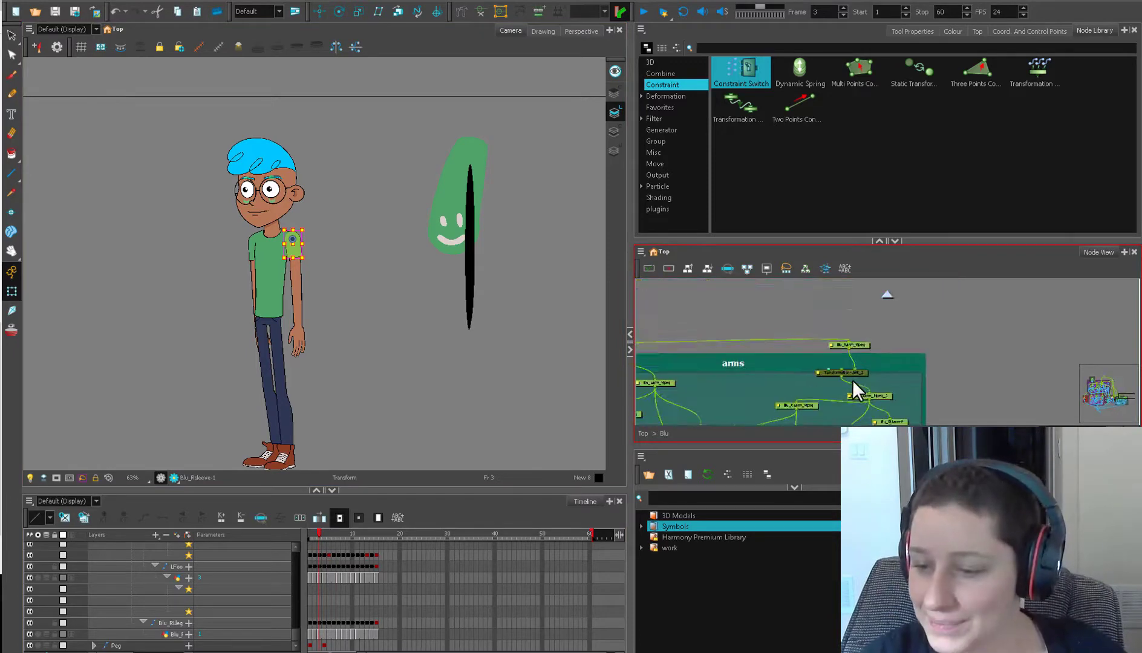
Step: Take Transformation-Limit_2 and Blu_Rarm_Mpeg_1 out of the arm's peg chain, leaving Blu_Rarm_Mpeg driving the arm directly
key("ctrl+v")
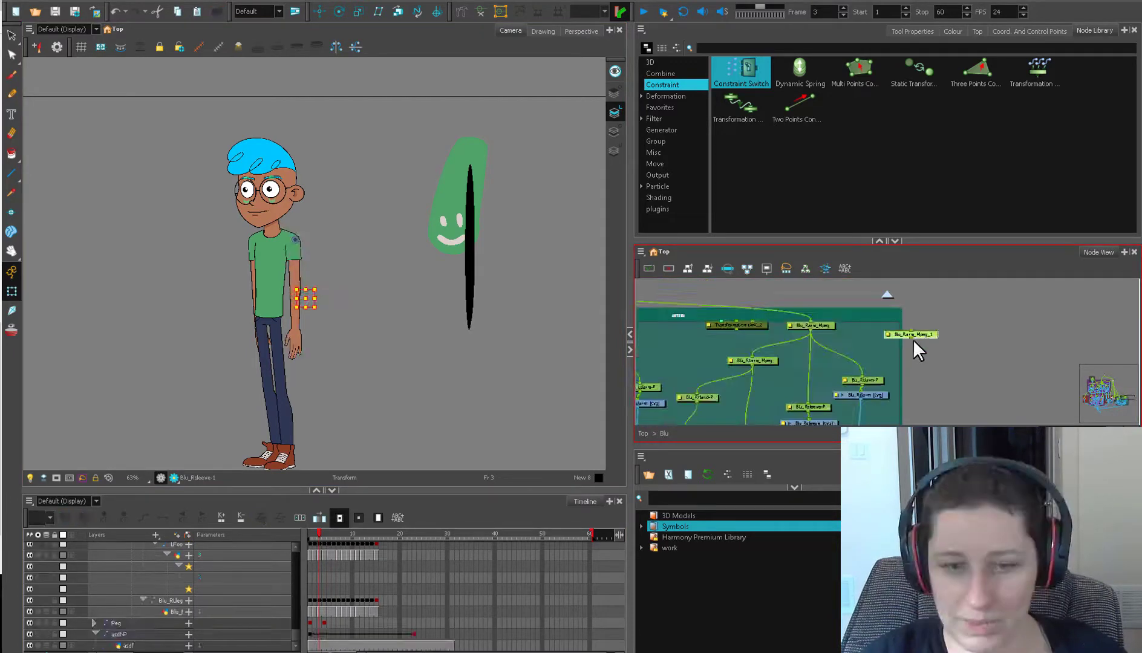
left_click_drag(820, 328, 836, 326)
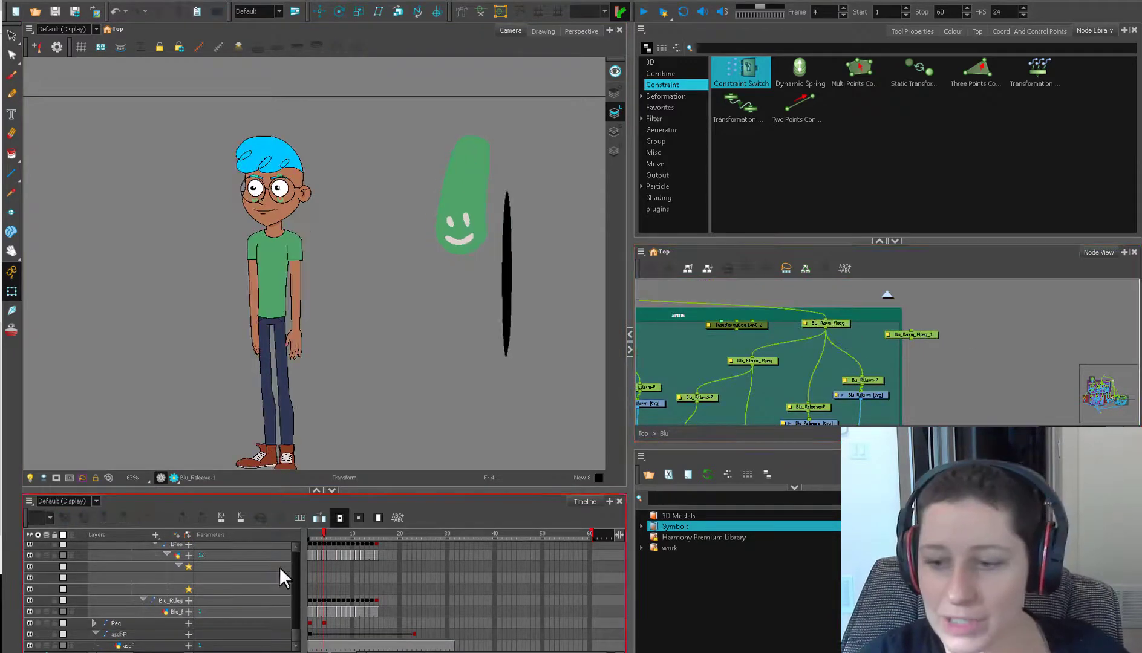
left_click_drag(760, 325, 763, 329)
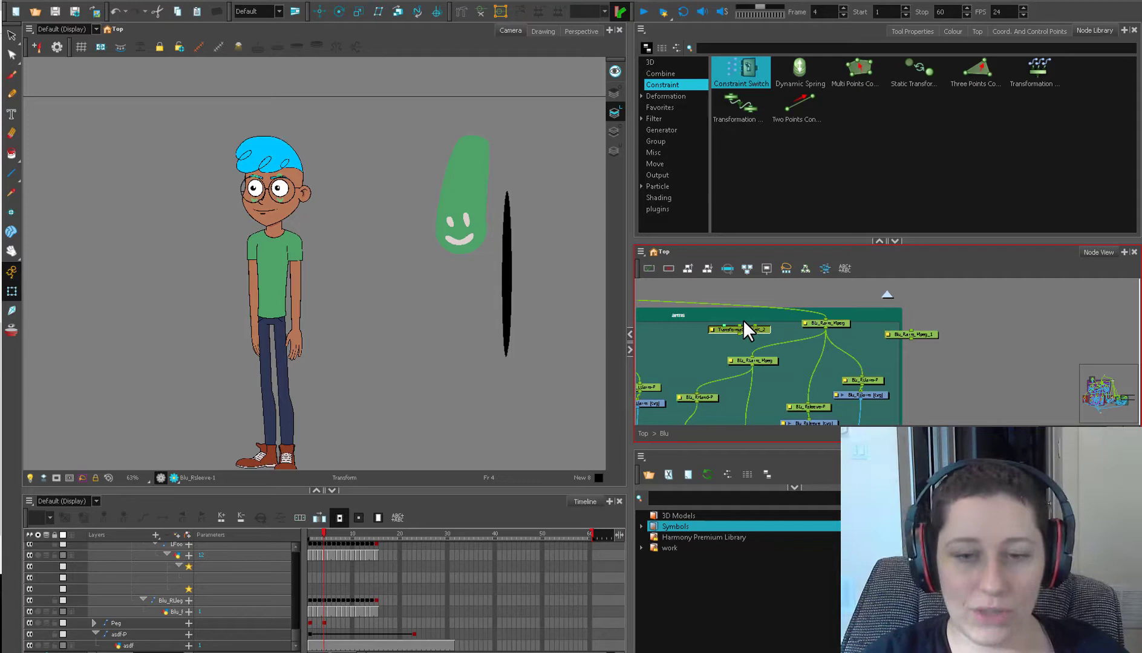
Step: Test rotating the character's upper body without the transformation limit on the arm, and undo the rotation
left_click_drag(437, 403, 510, 415)
scroll(460, 394, "up", 1)
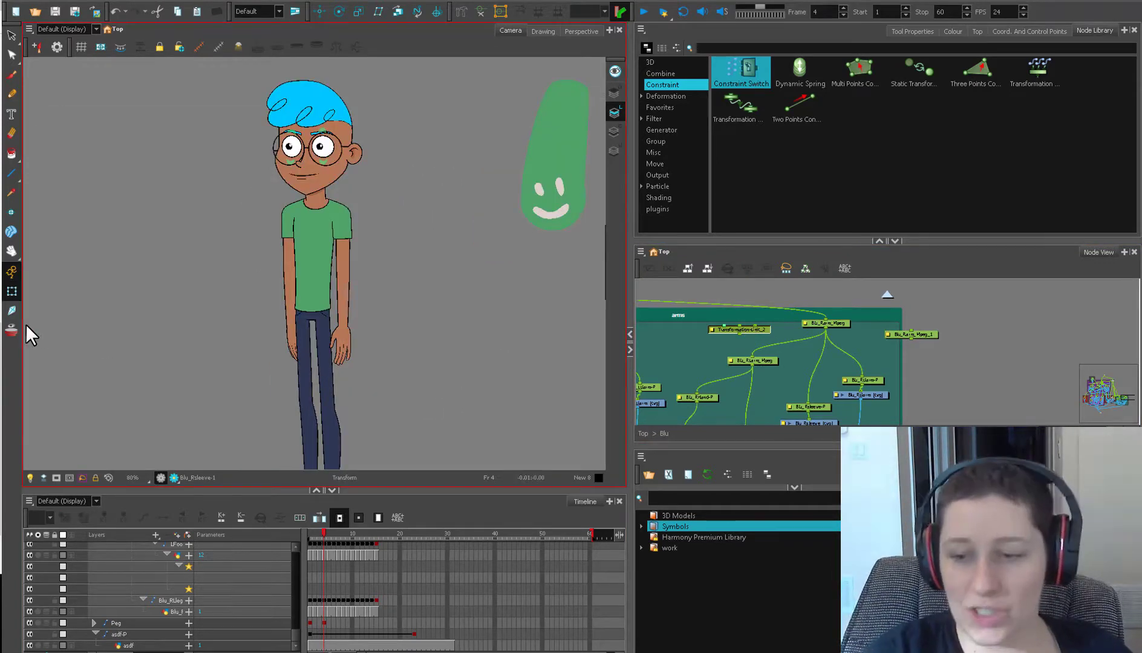
left_click(315, 246)
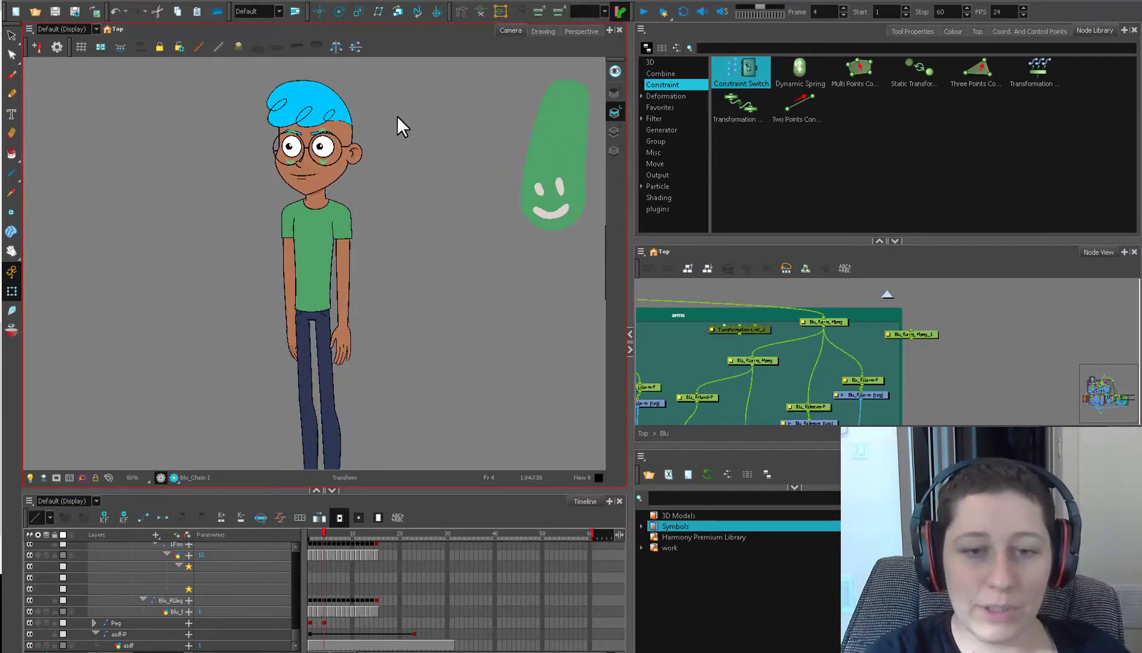
left_click_drag(394, 108, 385, 182)
key("ctrl+z")
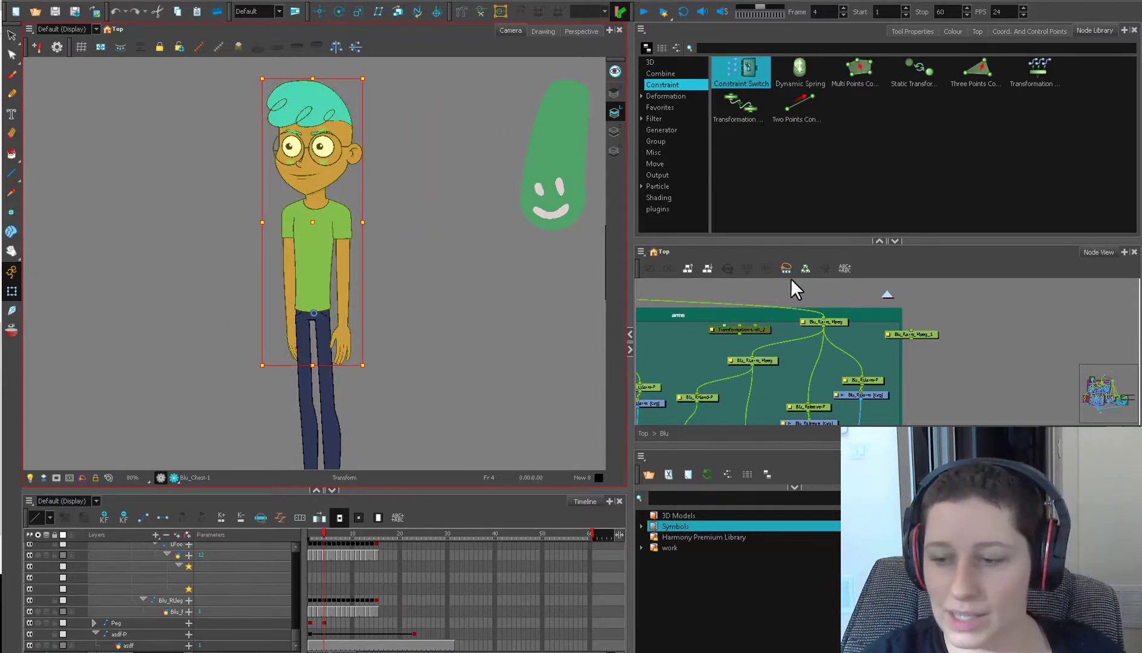
Step: Examine the Switch Effects options and the Active and Rotate values in Transformation-Limit_2's layer properties
double_click(750, 330)
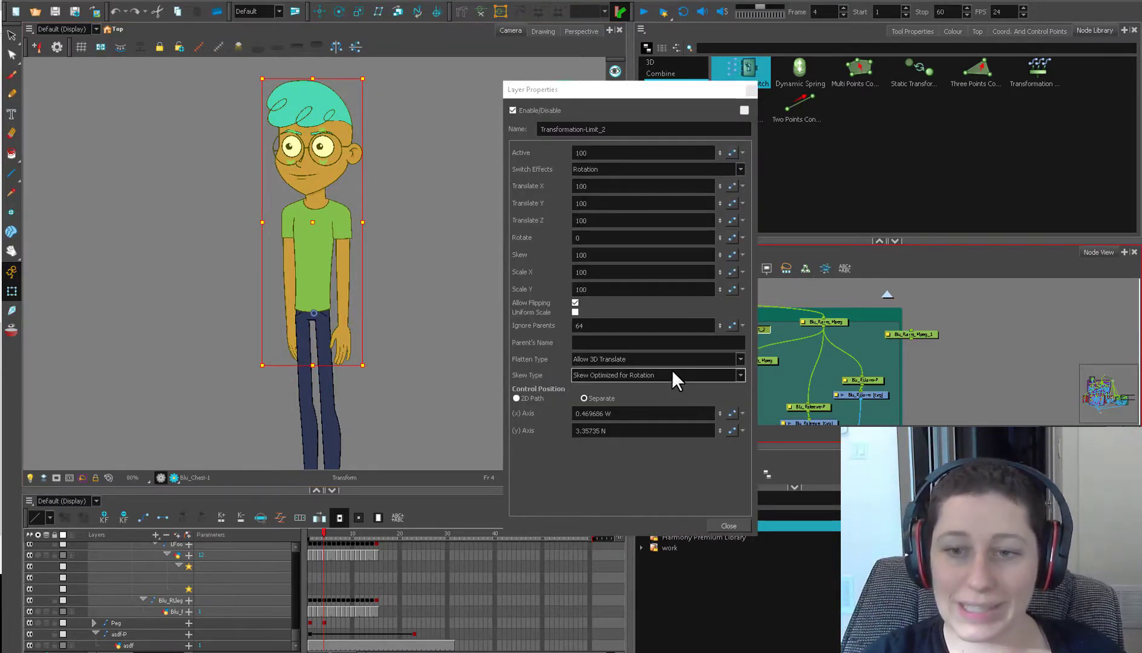
left_click(612, 169)
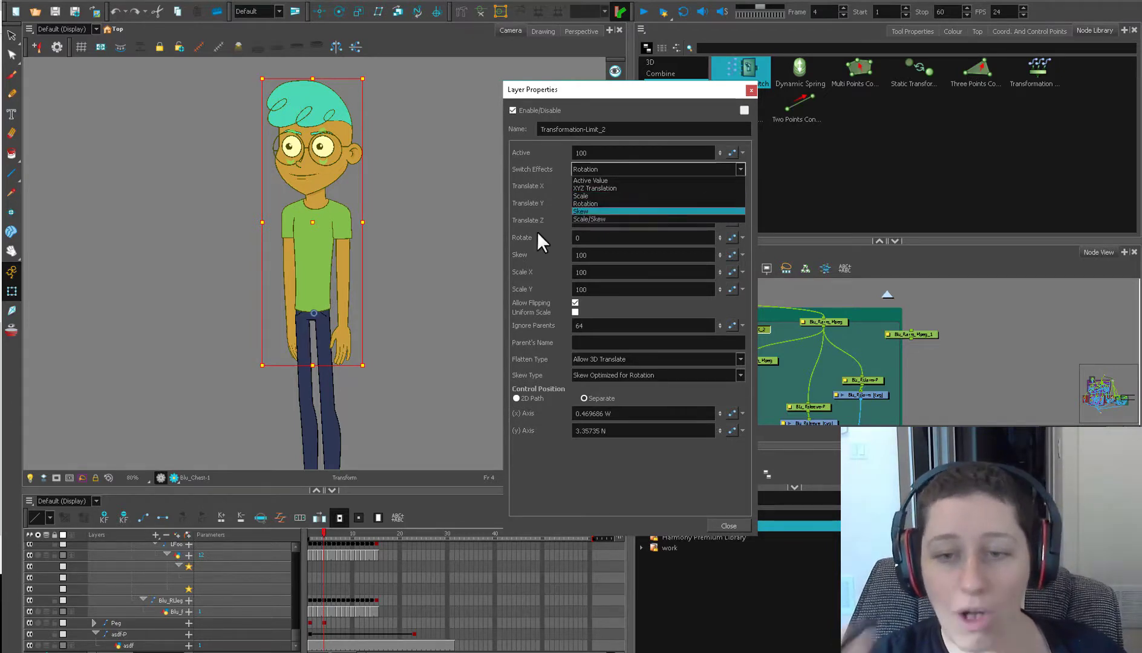
left_click(614, 203)
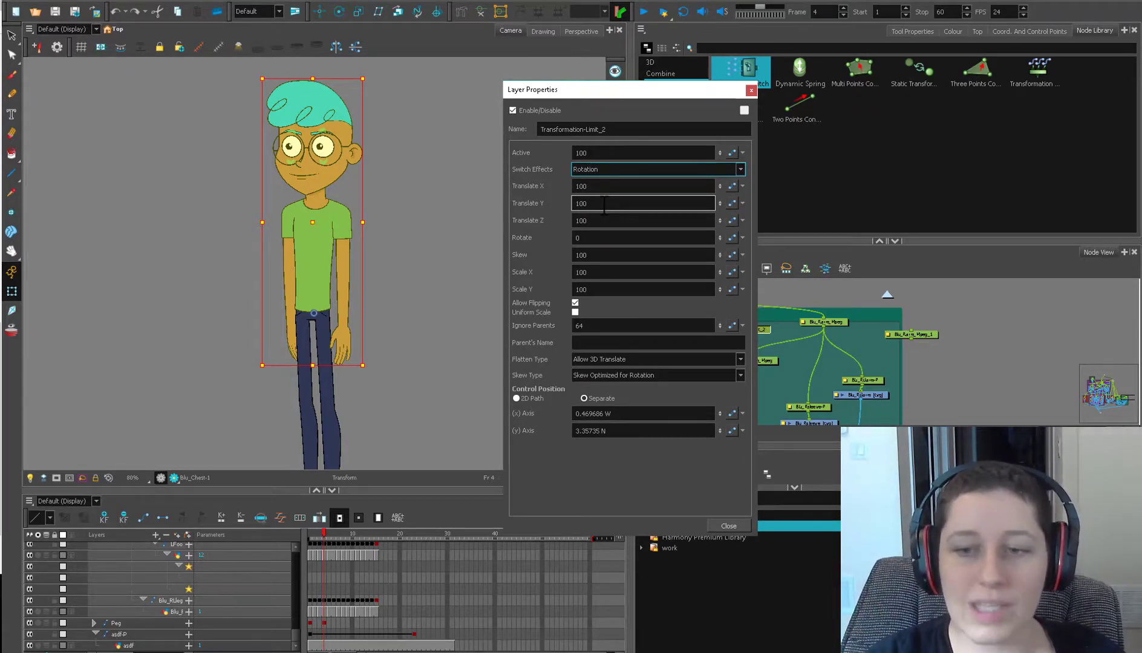
left_click(647, 170)
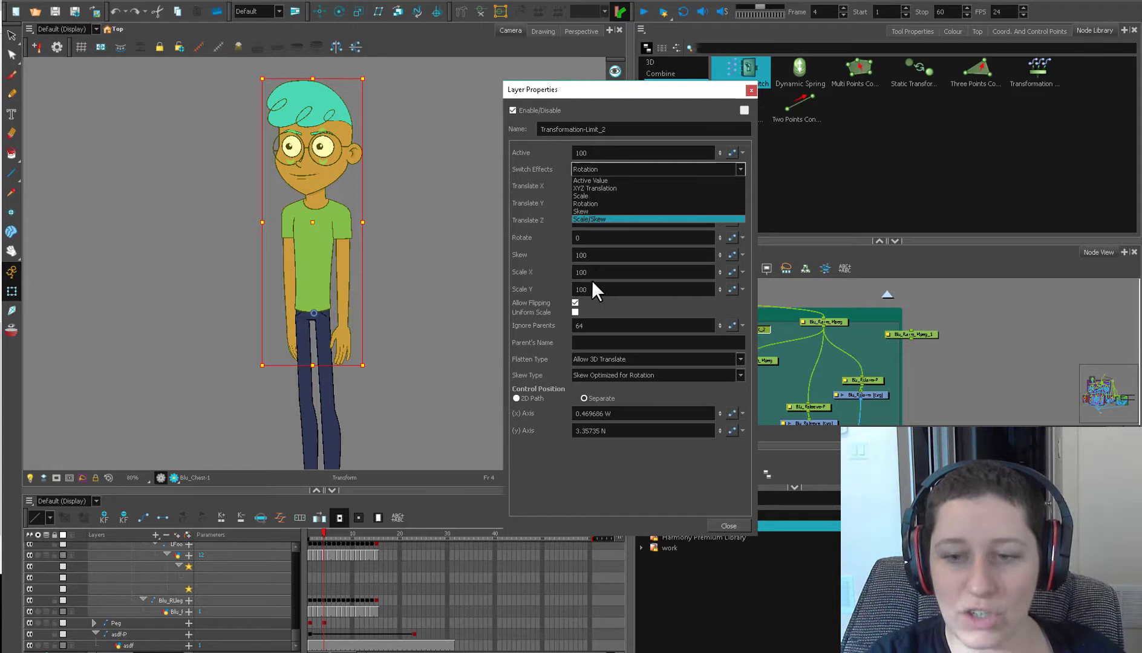
left_click(578, 203)
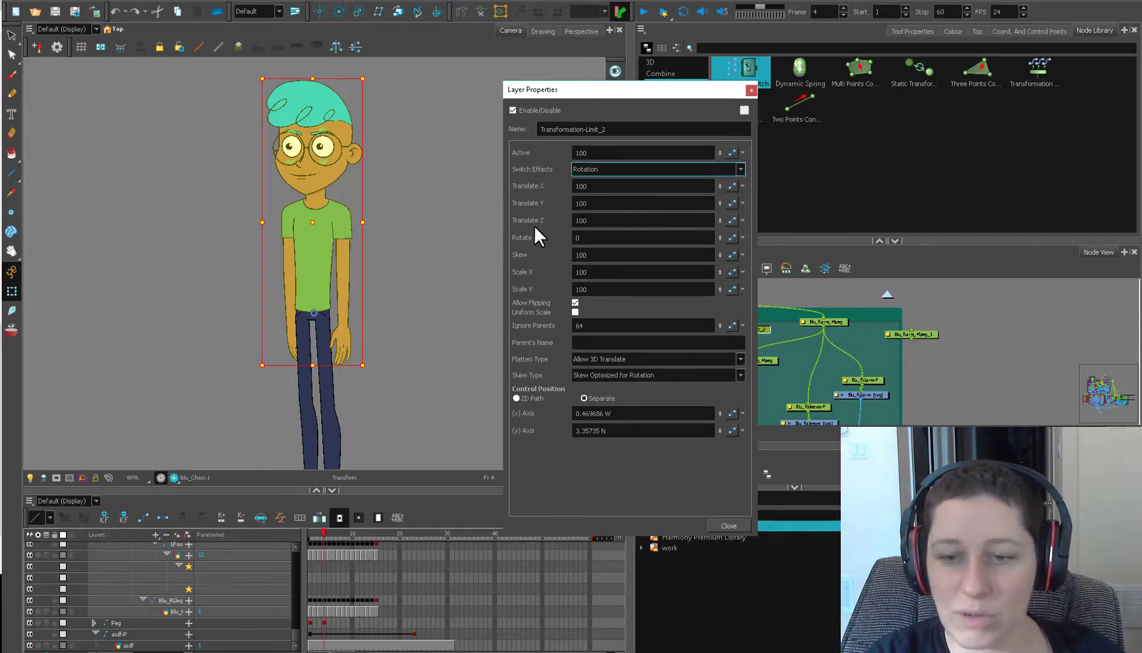
left_click(602, 237)
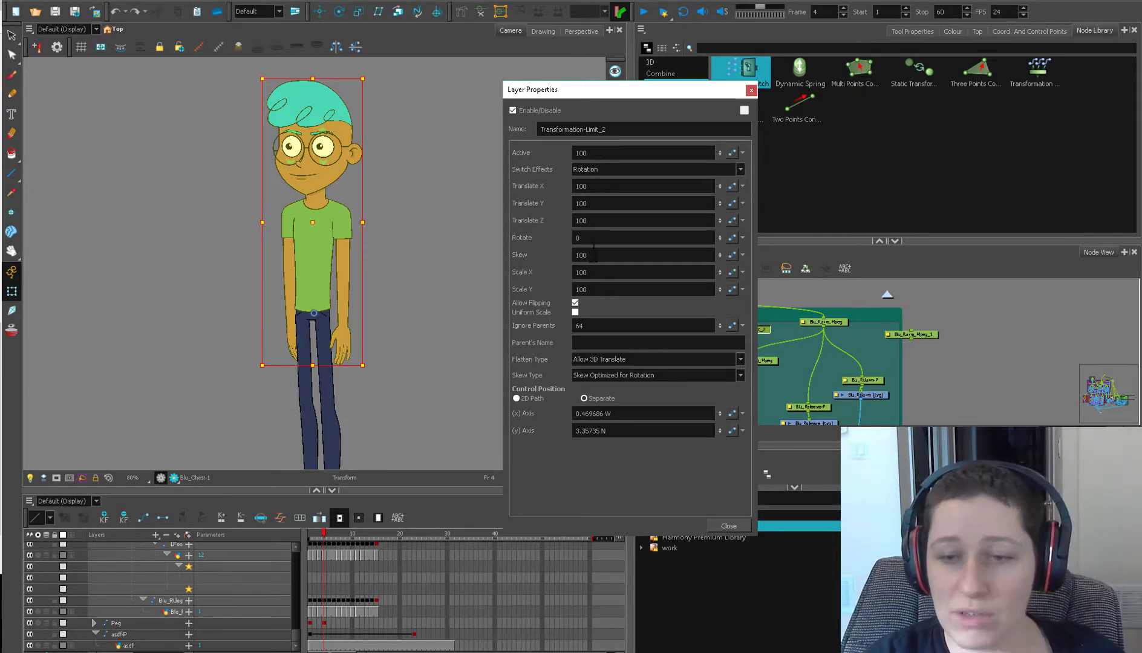
left_click_drag(598, 153, 510, 172)
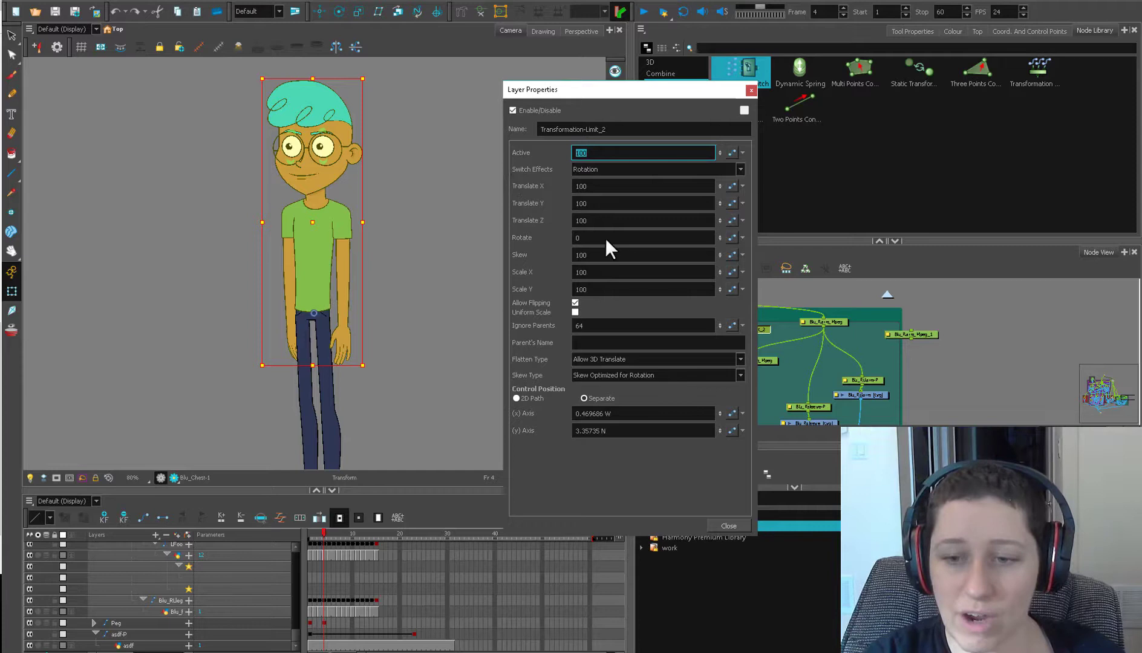
left_click(579, 239)
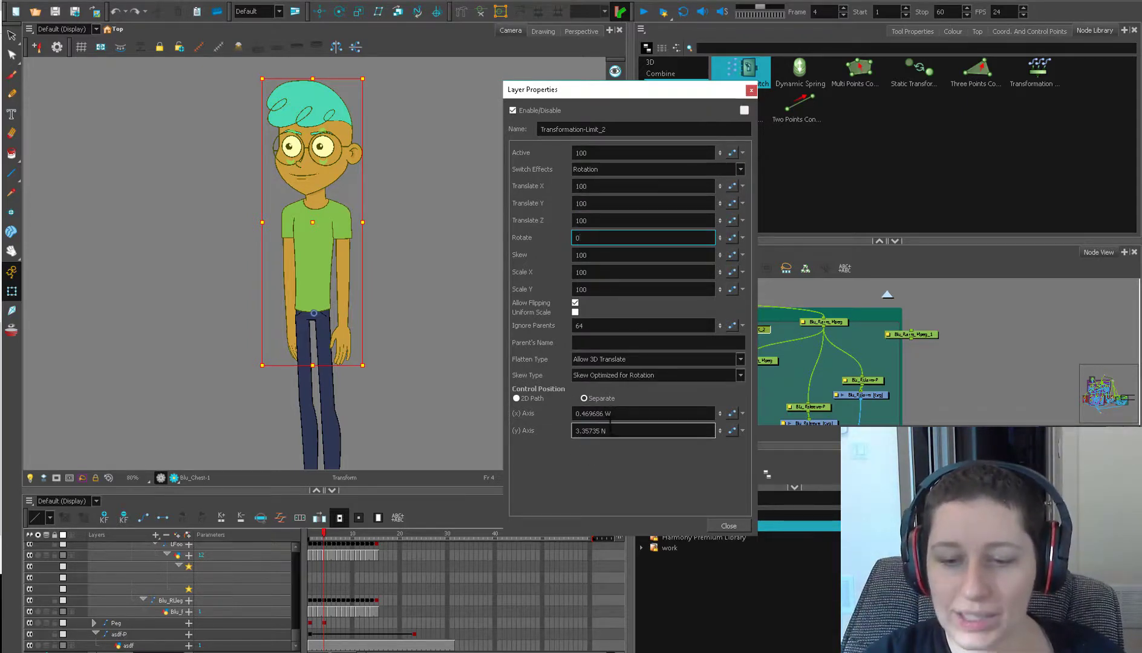
Step: Compare Blu_Rarm_Mpeg's pivot values with Transformation-Limit_2's Control Position, then close both layer properties windows
double_click(805, 323)
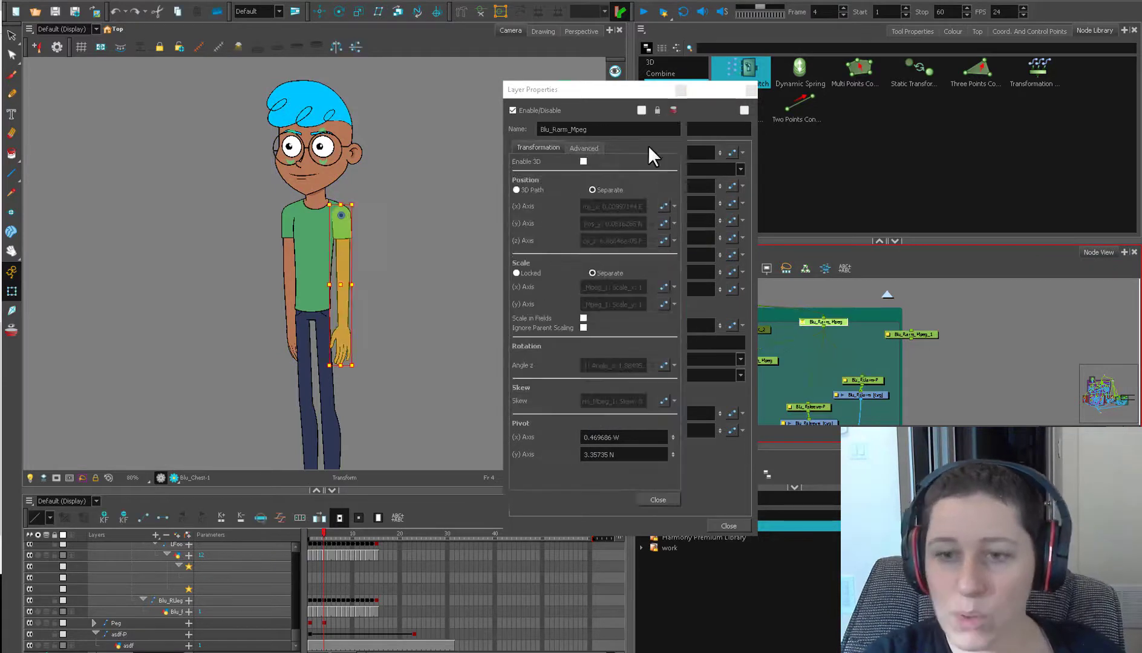
left_click_drag(590, 91, 463, 116)
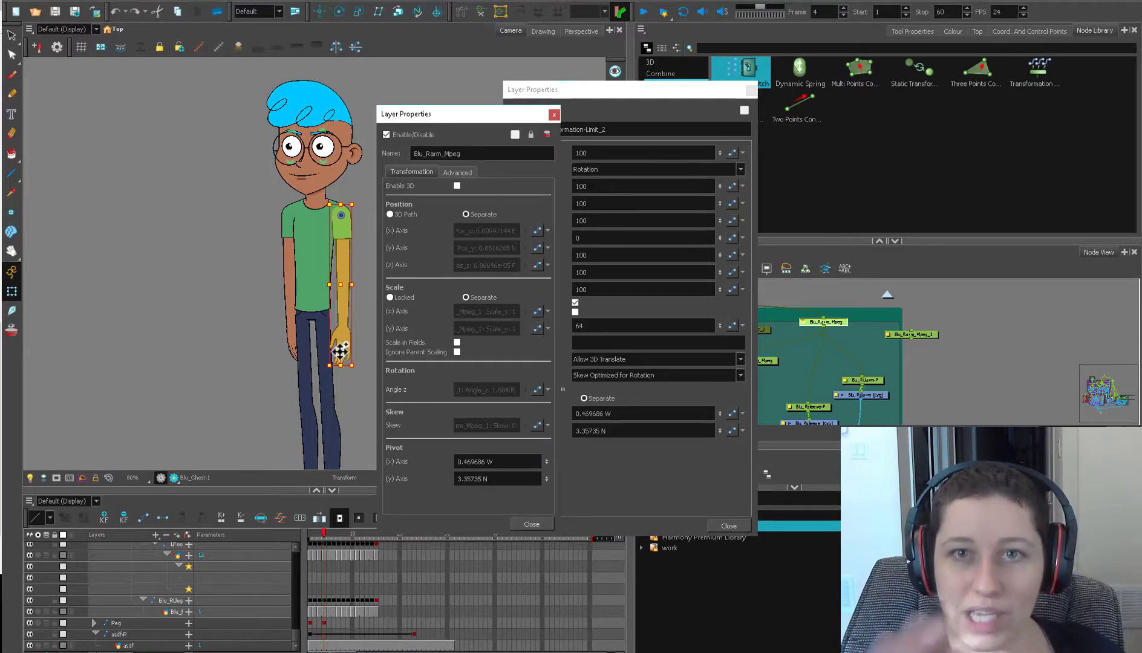
left_click(502, 461)
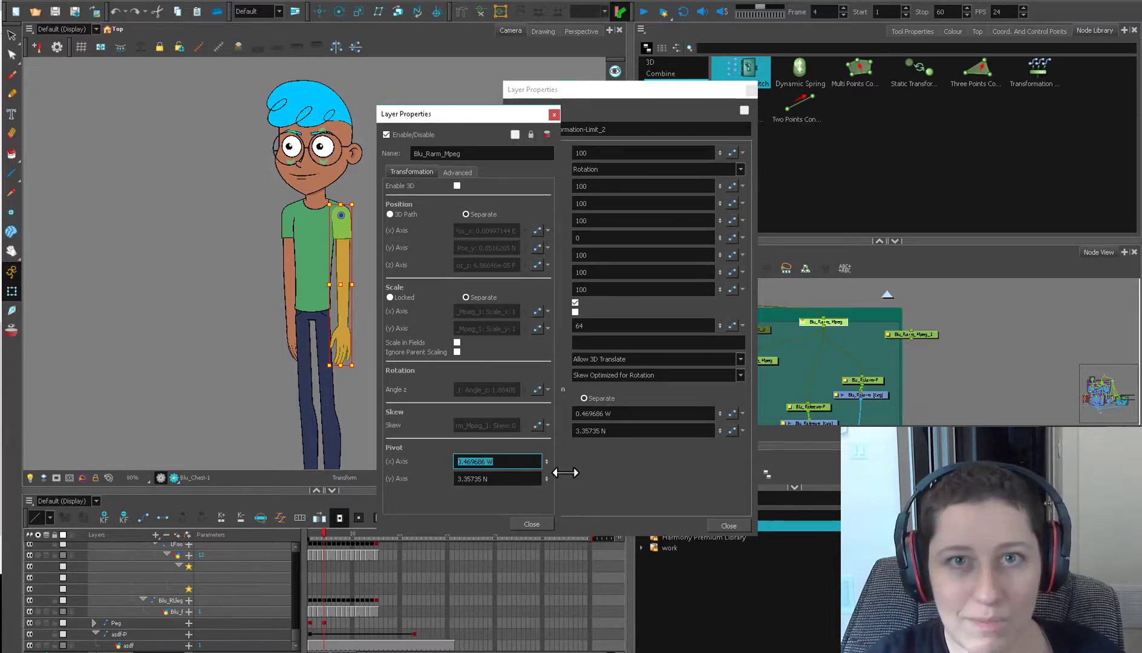
left_click(532, 524)
left_click(729, 526)
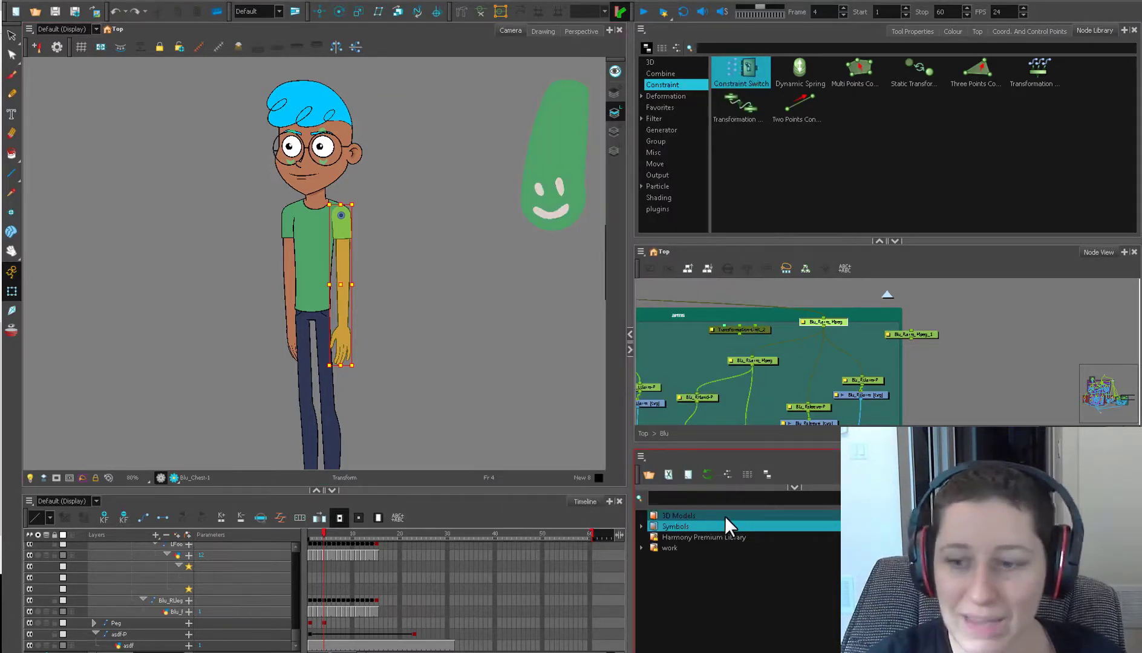
Step: Insert Transformation-Limit_2 into the connection above Blu_Rarm_Mpeg
left_click(839, 319)
scroll(839, 319, "up", 2)
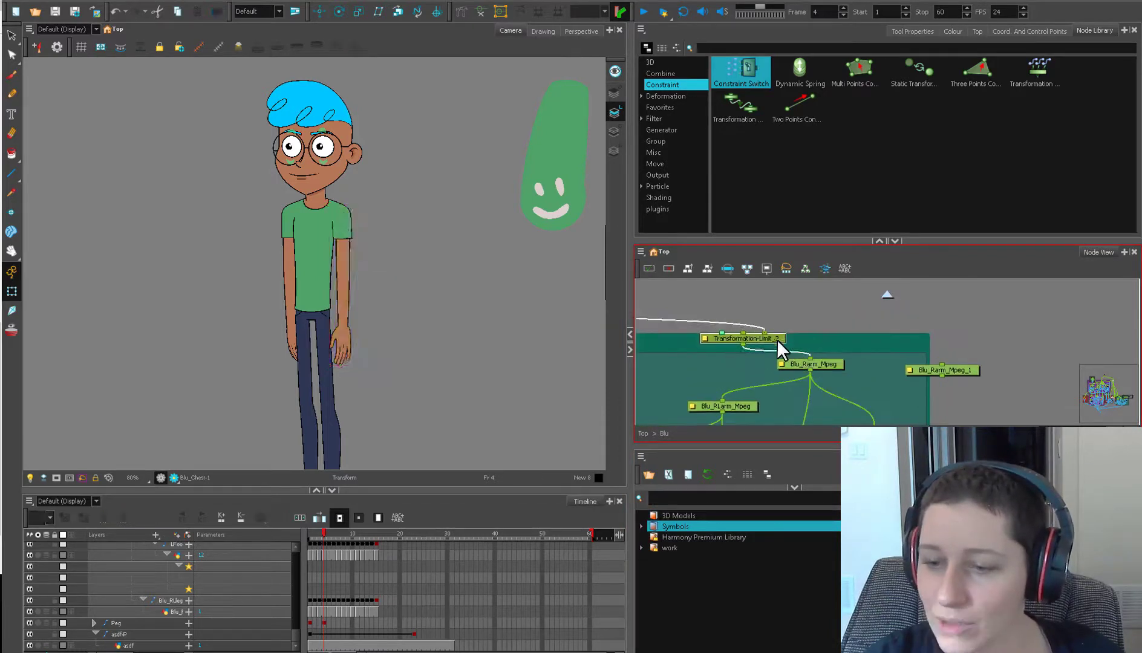
left_click_drag(777, 339, 815, 332)
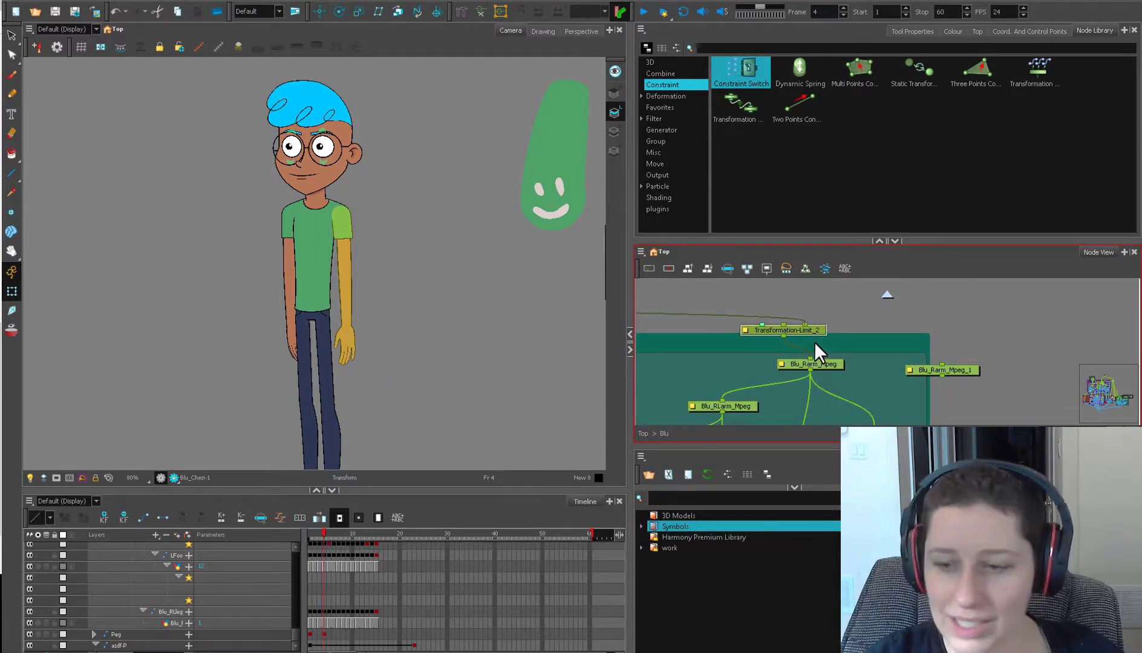
scroll(815, 342, "down", 1)
Step: Rotate the character's upper body far forward and back to a slight lean to test the limited arm rotation
left_click(319, 263)
key("b")
left_click_drag(371, 124, 463, 245)
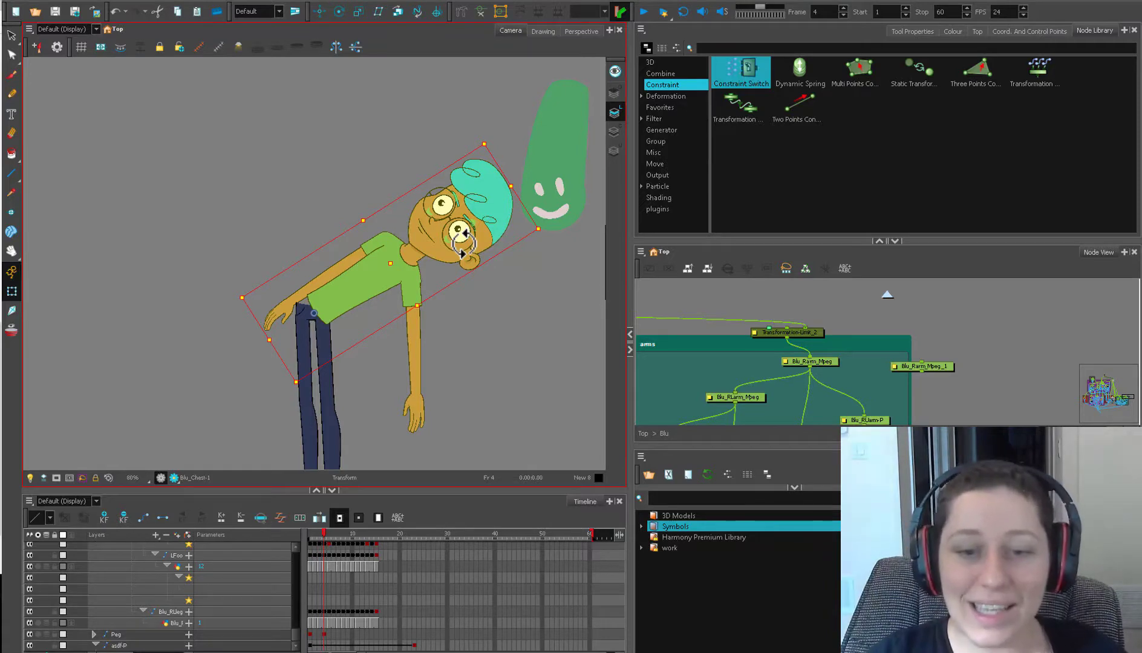
left_click_drag(463, 242, 322, 205)
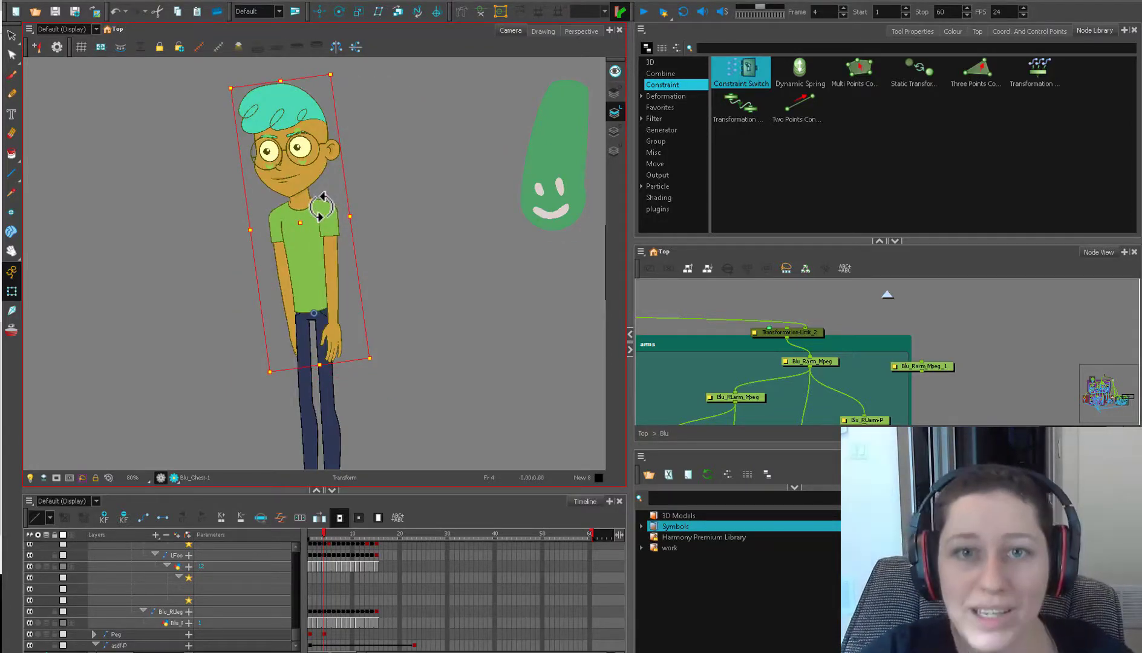
Step: Reposition Transformation-Limit_2 above the arm peg and inspect the Control Position axes in its layer properties
left_click_drag(818, 332, 832, 329)
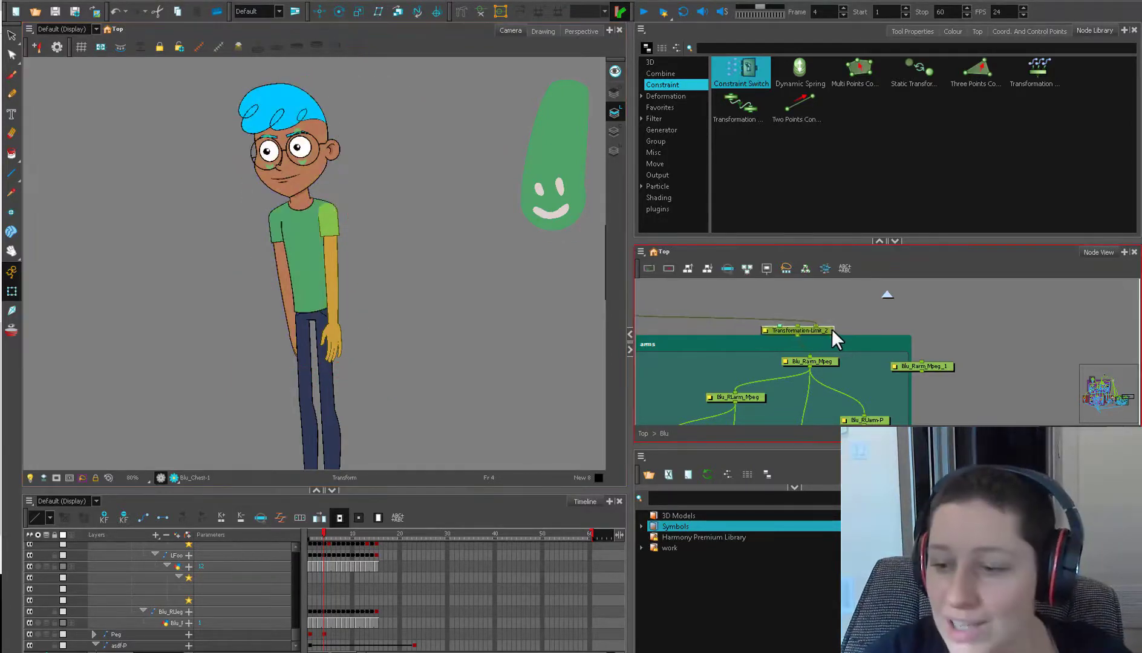
double_click(770, 327)
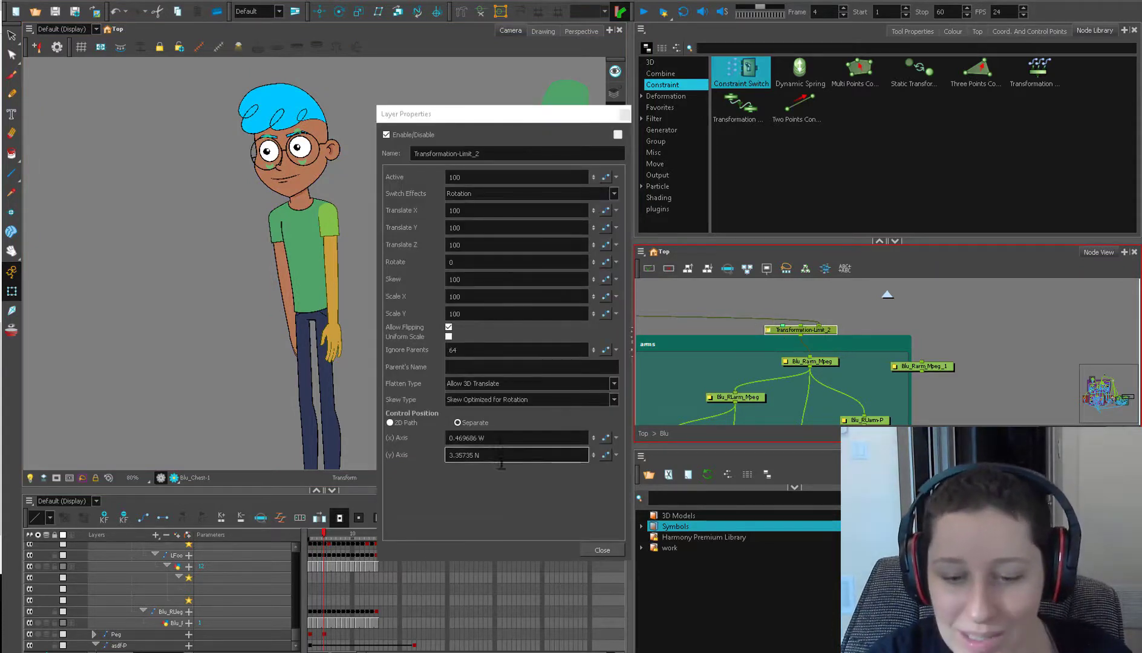
left_click(467, 458)
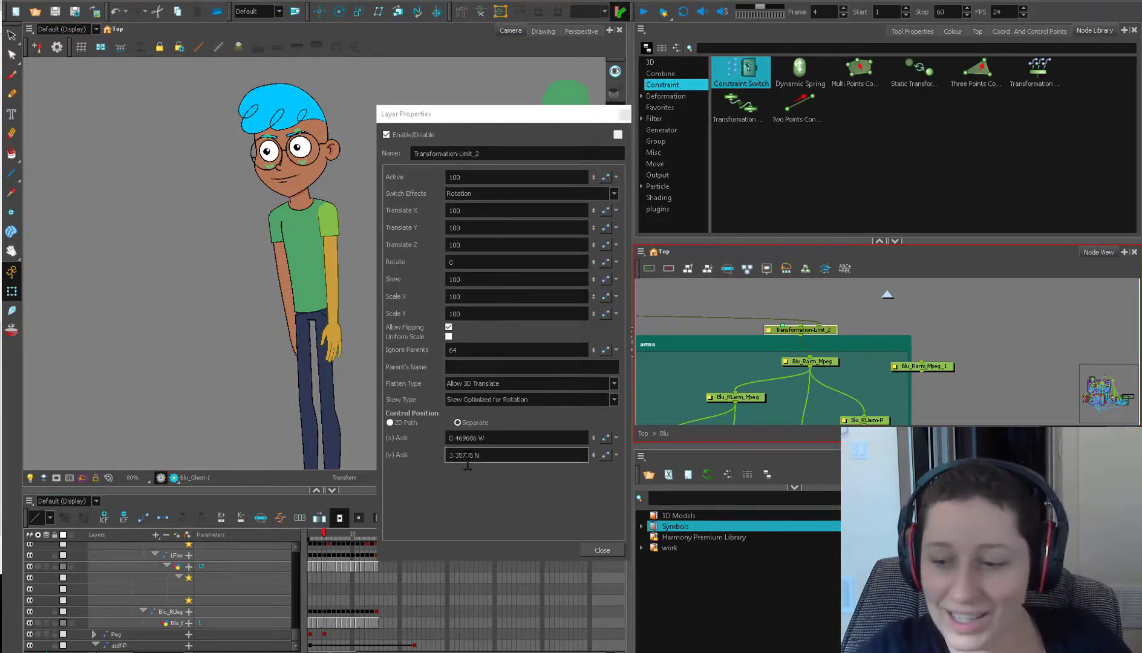
Step: Try resetting Blu_Rarm_Mpeg's transformation, then undo the recent changes and reselect Transformation-Limit_2
left_click(798, 361)
key("r")
key("ctrl+z")
key("ctrl+z")
key("ctrl+z")
key("ctrl+z")
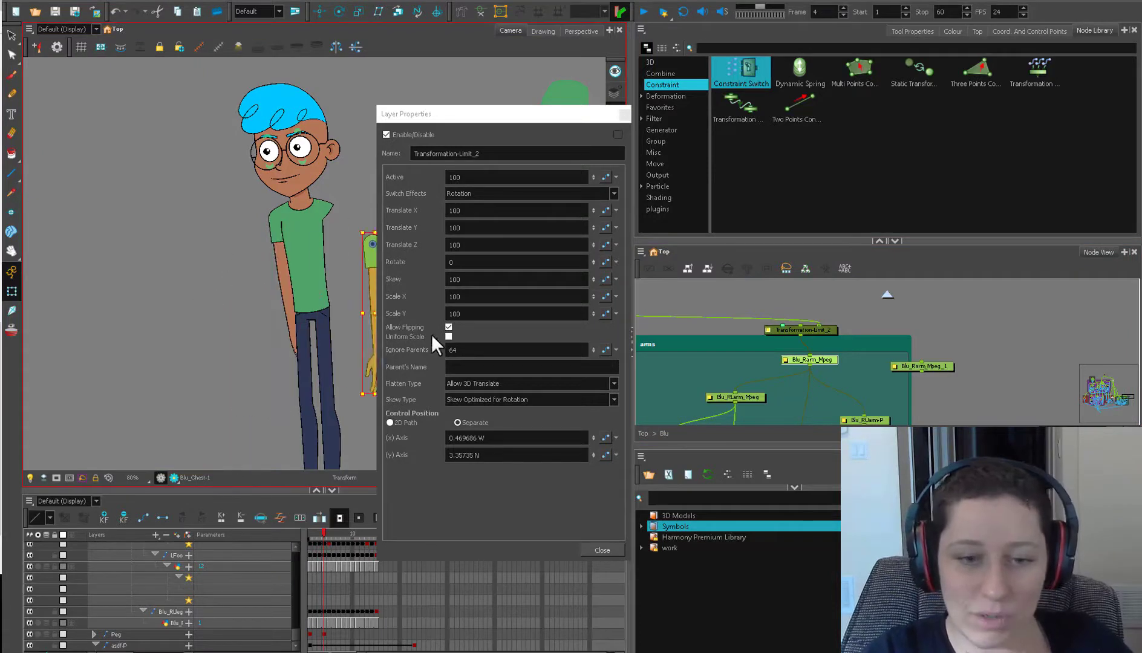
left_click_drag(220, 317, 202, 357)
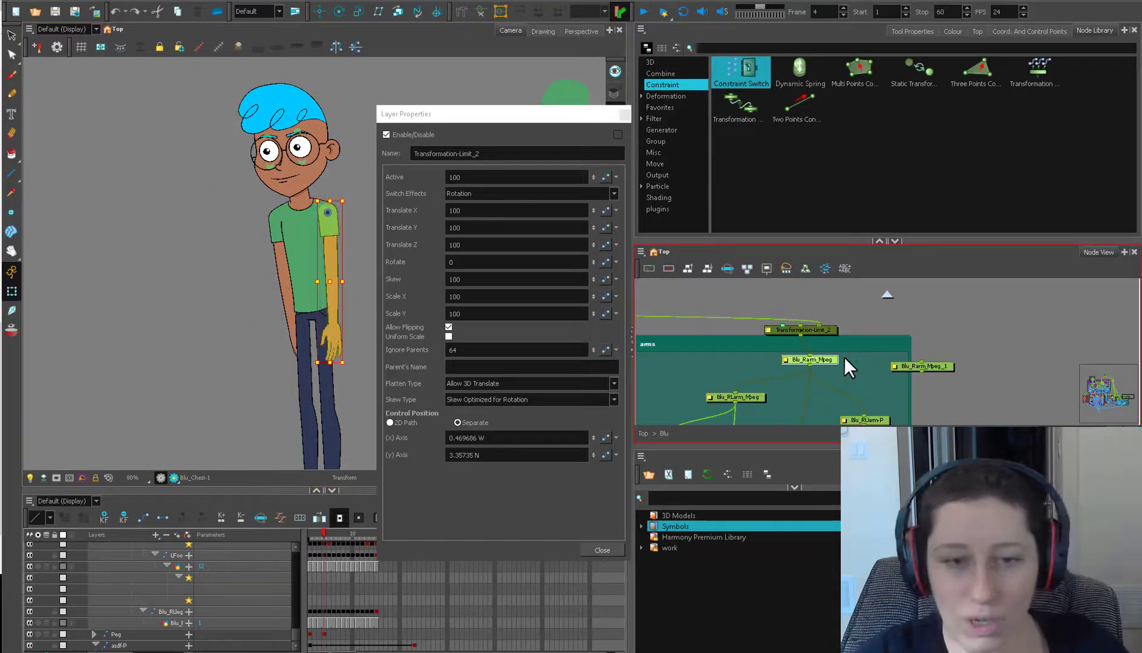
left_click(825, 332)
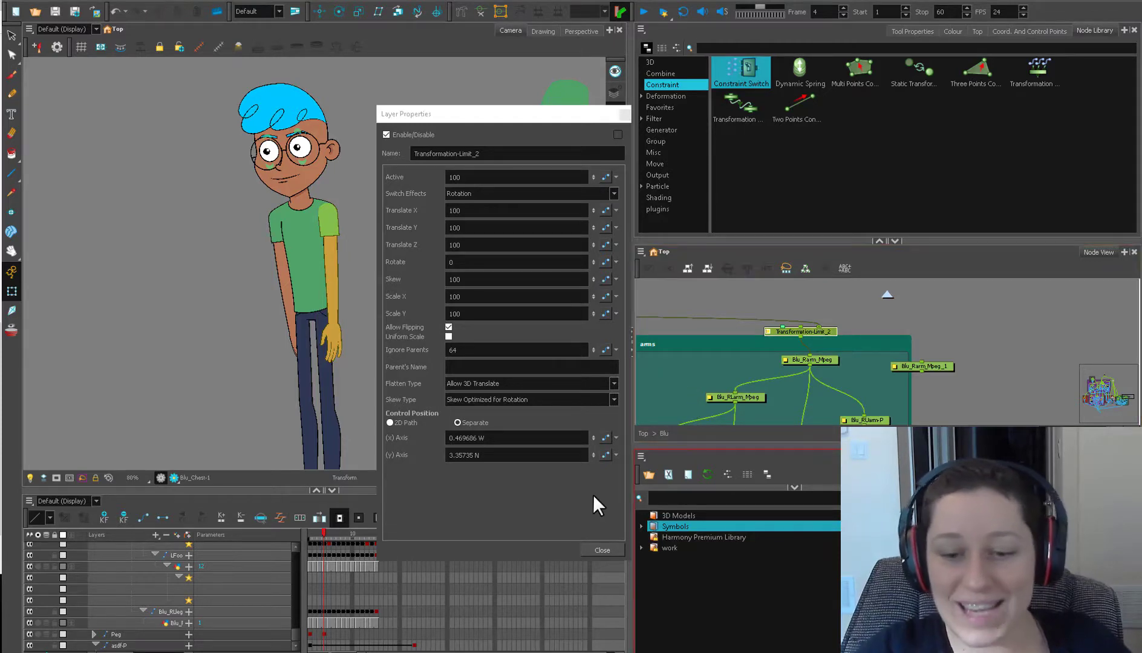
Step: Close the layer properties and tilt the whole character steeply backwards by rotating Blu_MasterPeg
left_click(590, 549)
left_click_drag(1130, 400, 1109, 379)
left_click(936, 385)
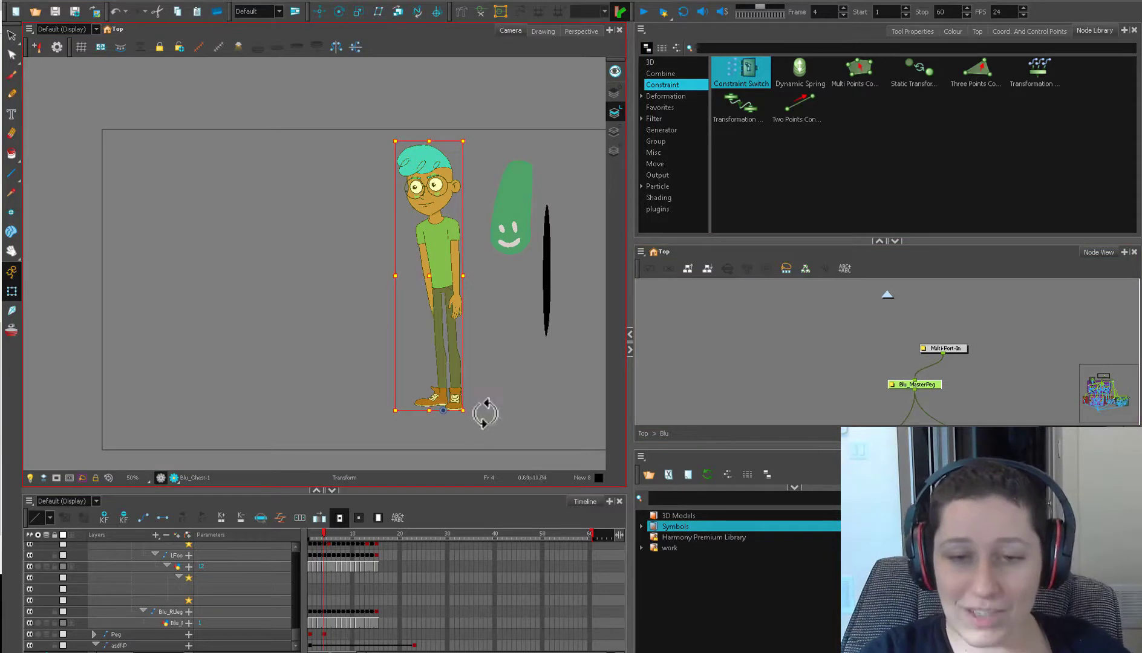
scroll(475, 415, "down", 1)
left_click_drag(467, 364, 372, 304)
left_click_drag(383, 160, 212, 239)
Step: Rotate the whole character partway back to a diagonal lean to test how the limited arm behaves
left_click(1126, 397)
scroll(862, 356, "up", 1)
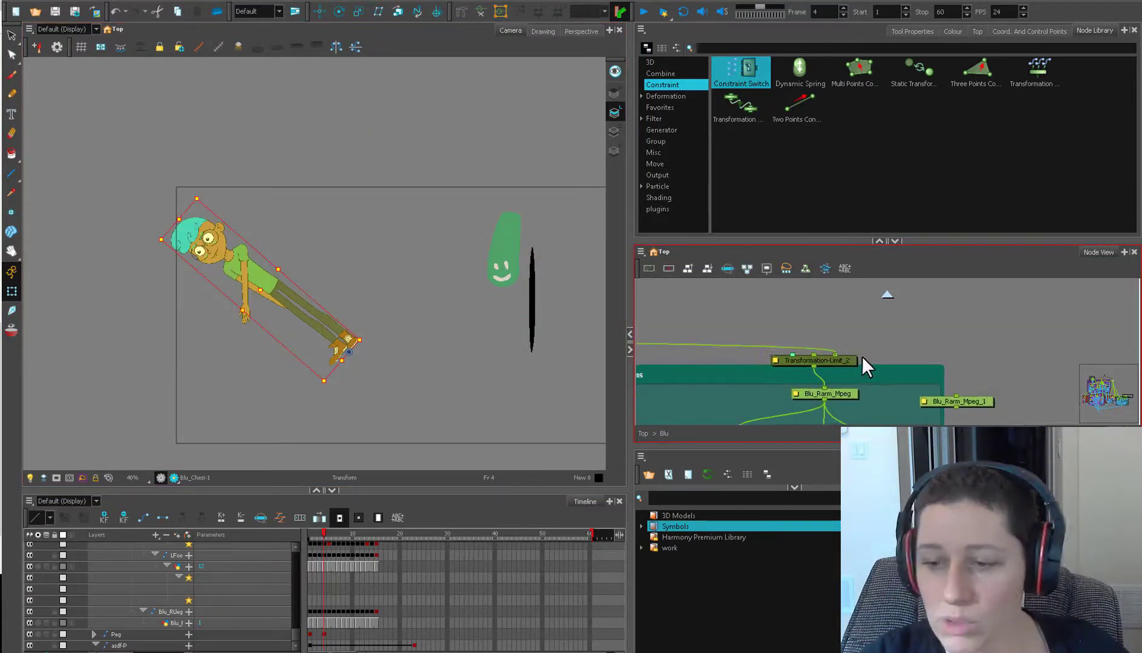
left_click_drag(226, 181, 307, 284)
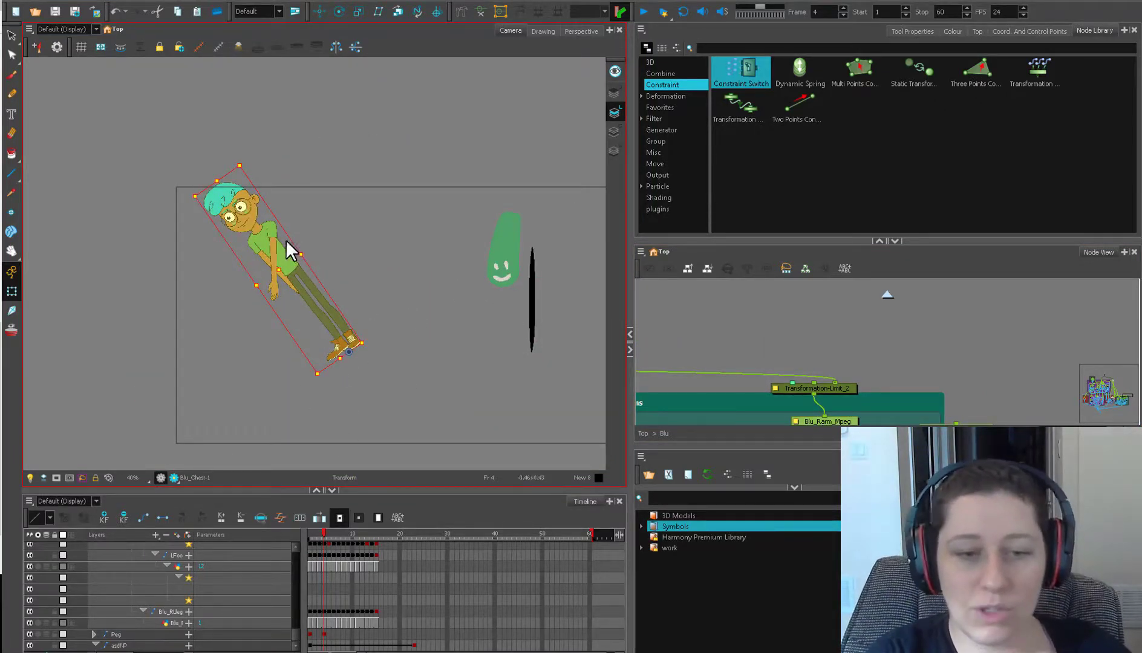
left_click_drag(248, 161, 281, 306)
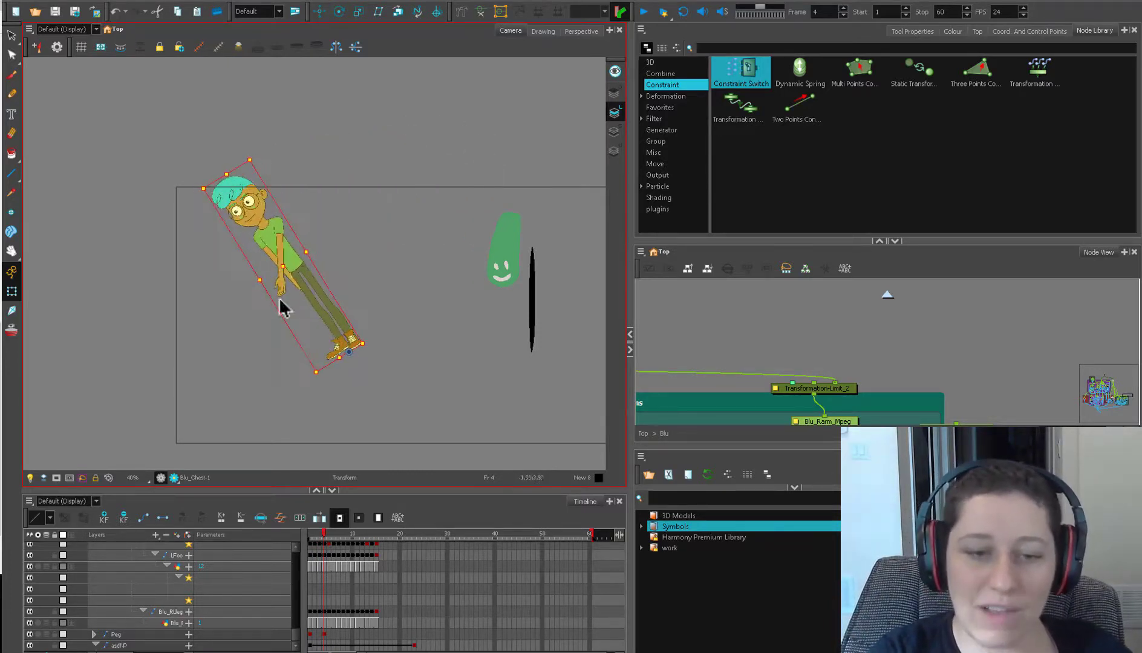
Step: Open Transformation-Limit_2's layer properties and set Ignore Parents to 0
left_click(380, 246)
left_click(883, 343)
left_click(771, 388)
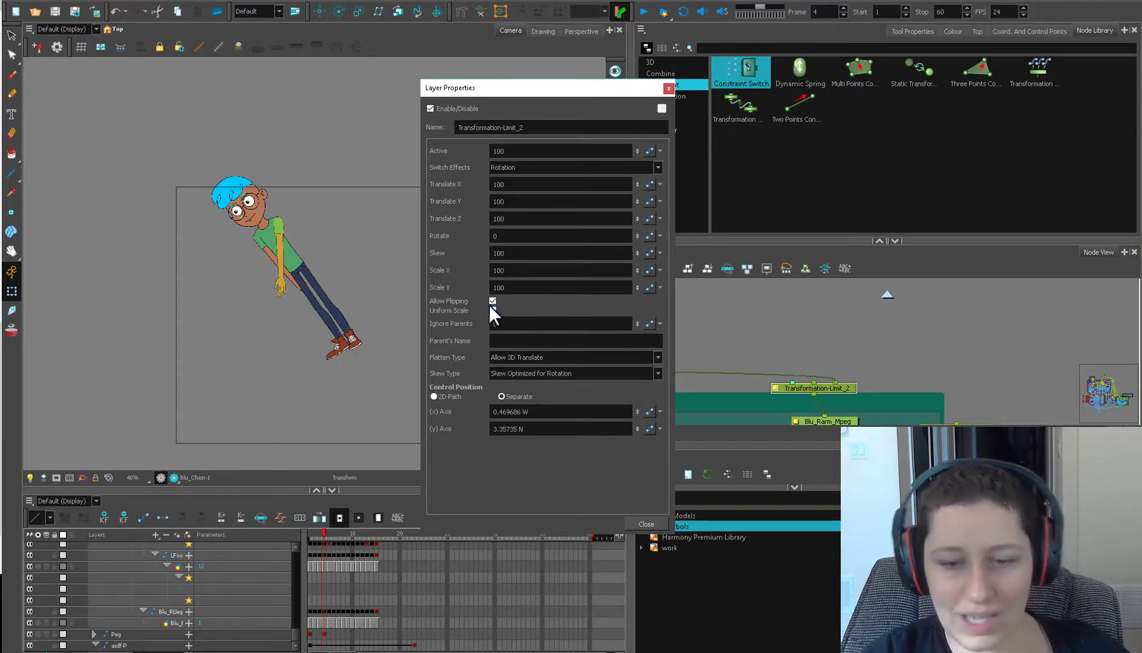
left_click(492, 310)
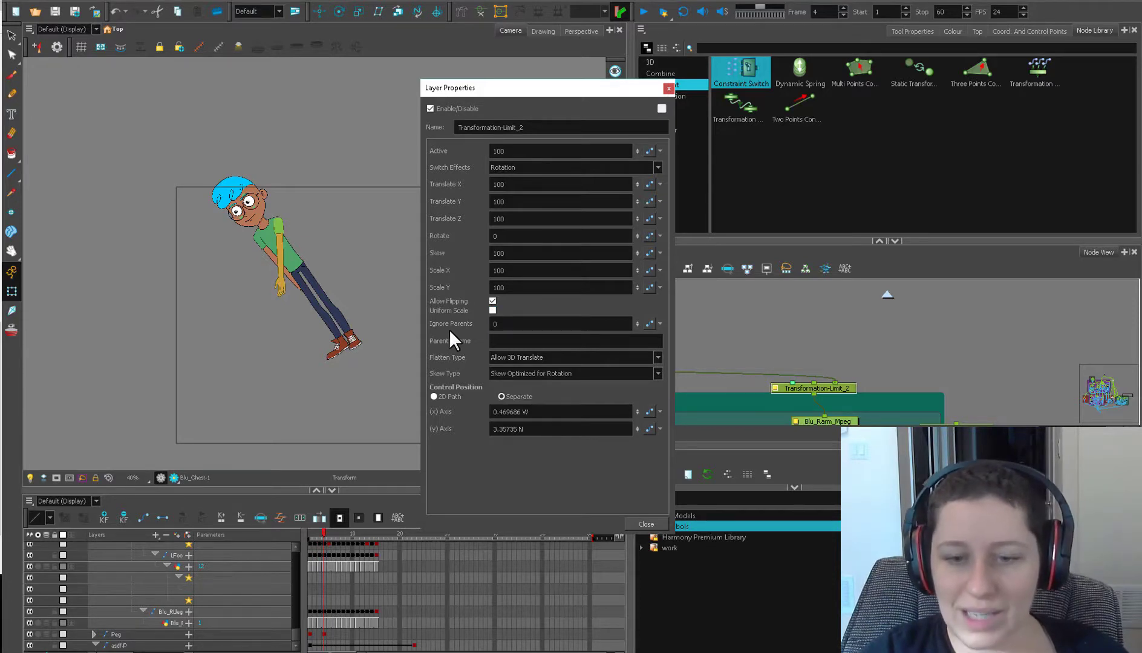
left_click(504, 275)
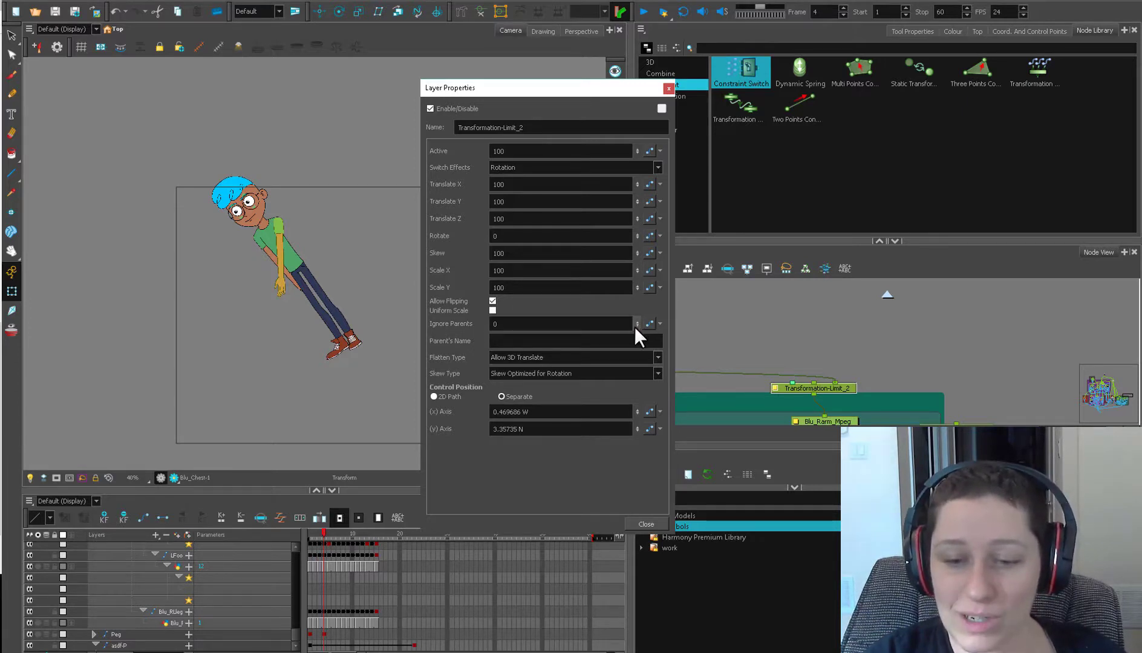
Step: Enter Blu_MasterPeg as Transformation-Limit_2's Parent's Name and tilt the whole character slightly to test it
left_click_drag(1129, 394, 1106, 377)
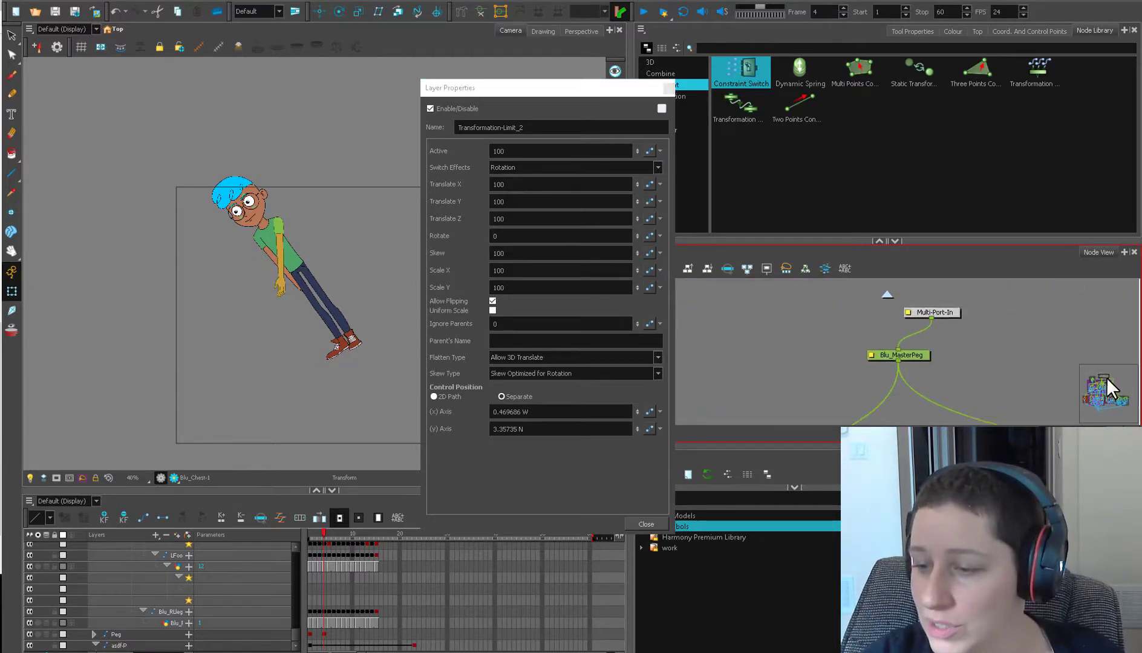
left_click_drag(897, 361, 910, 359)
left_click(892, 358)
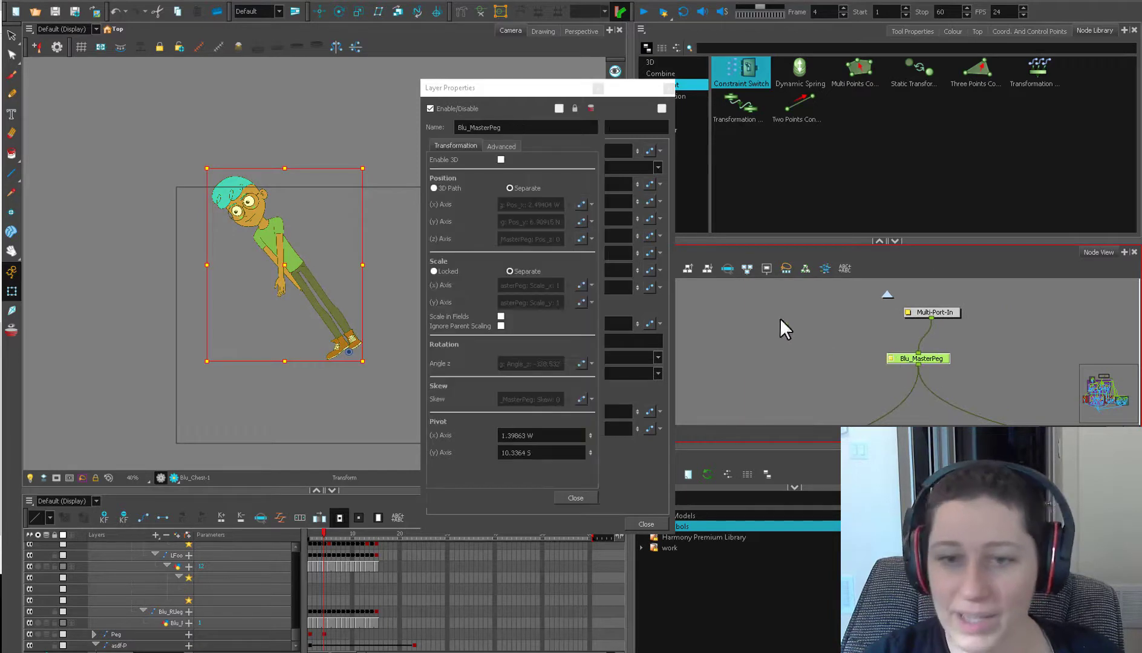
left_click(595, 88)
left_click(521, 341)
type("Blu_MasterPeg")
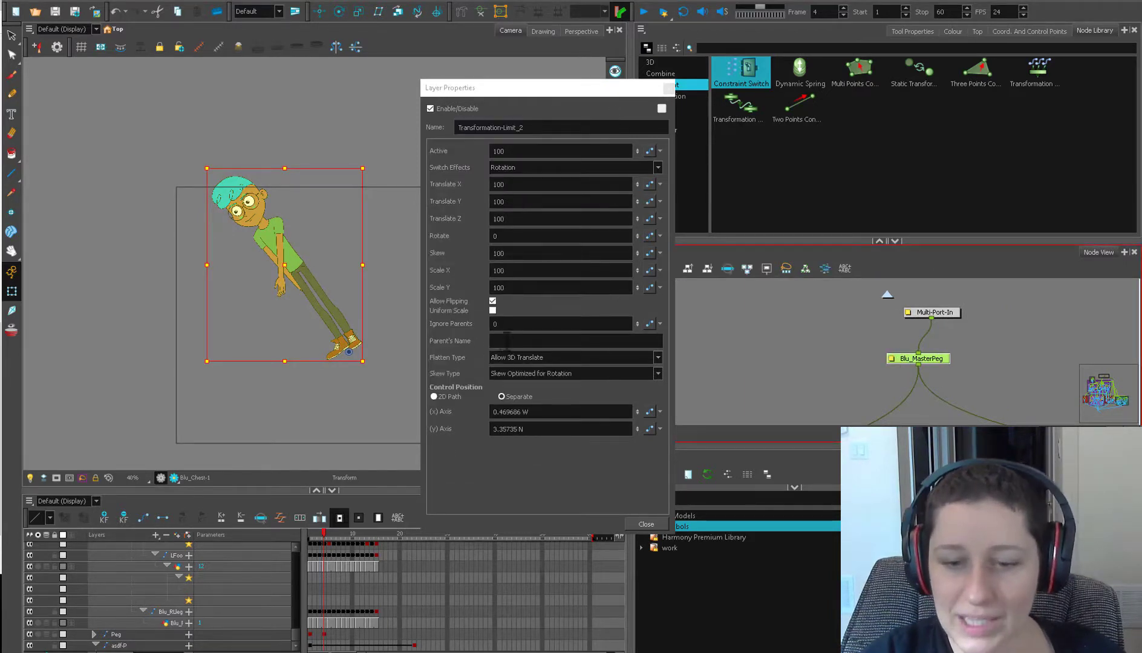
left_click_drag(369, 163, 460, 322)
Step: Trace the node chain from the arm peg through Deformation-Blu_Chest up to Blu_MasterPeg to count the parents to ignore
left_click(502, 327)
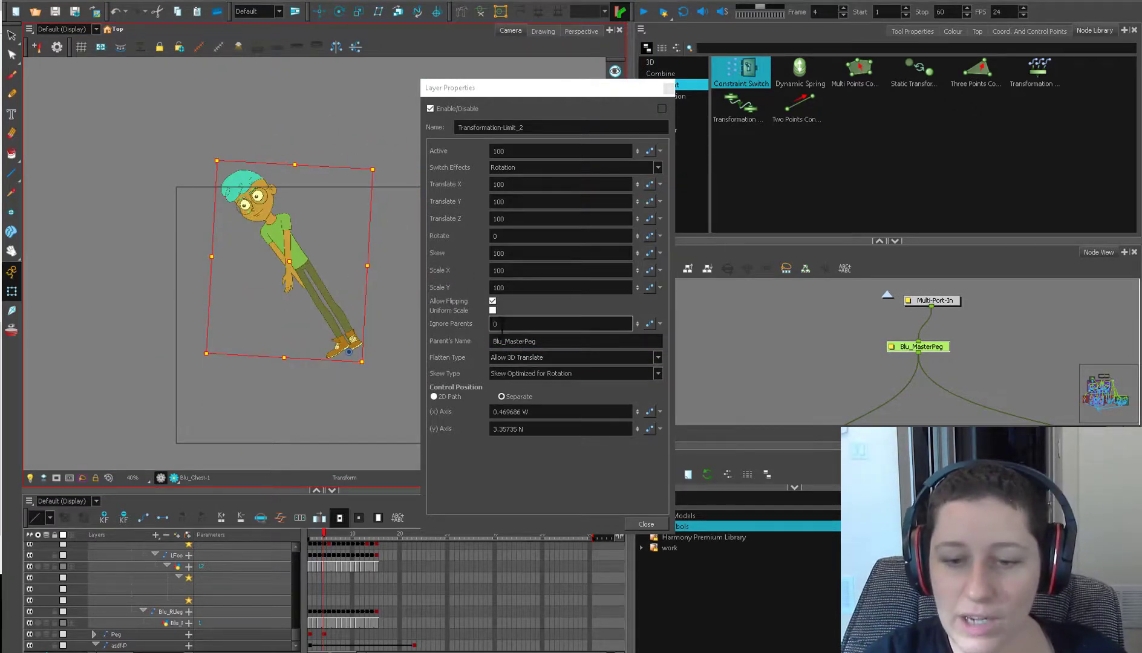
left_click(1124, 396)
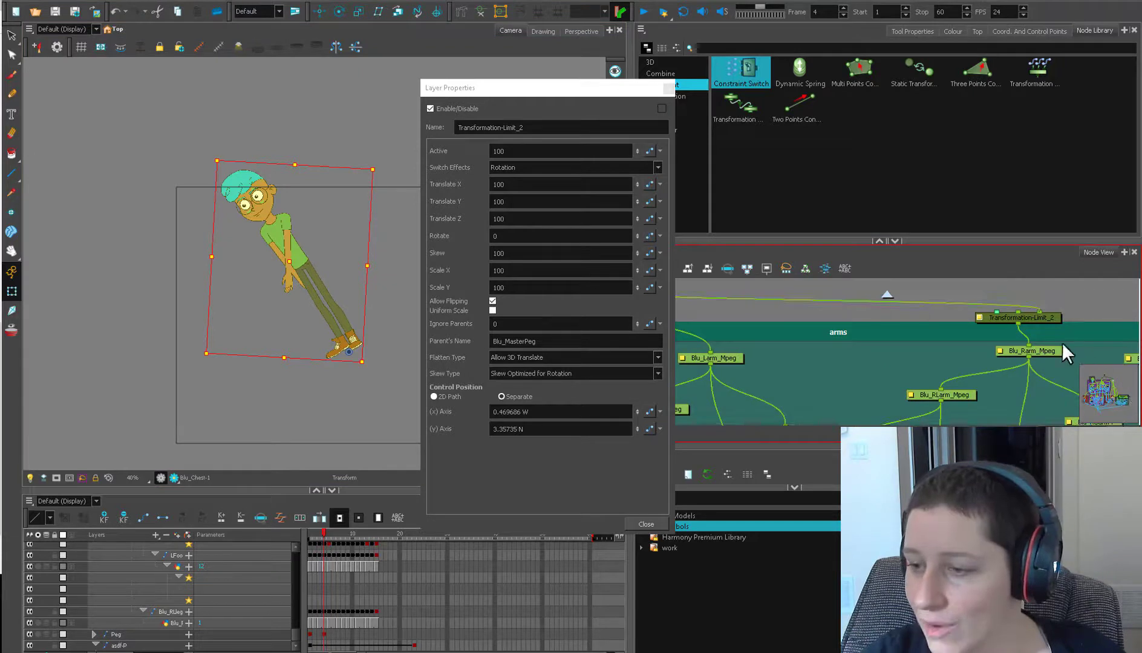
scroll(994, 345, "down", 2)
left_click(879, 393)
mouse_move(866, 302)
left_mouse_down()
mouse_move(883, 397)
mouse_move(931, 544)
left_mouse_up()
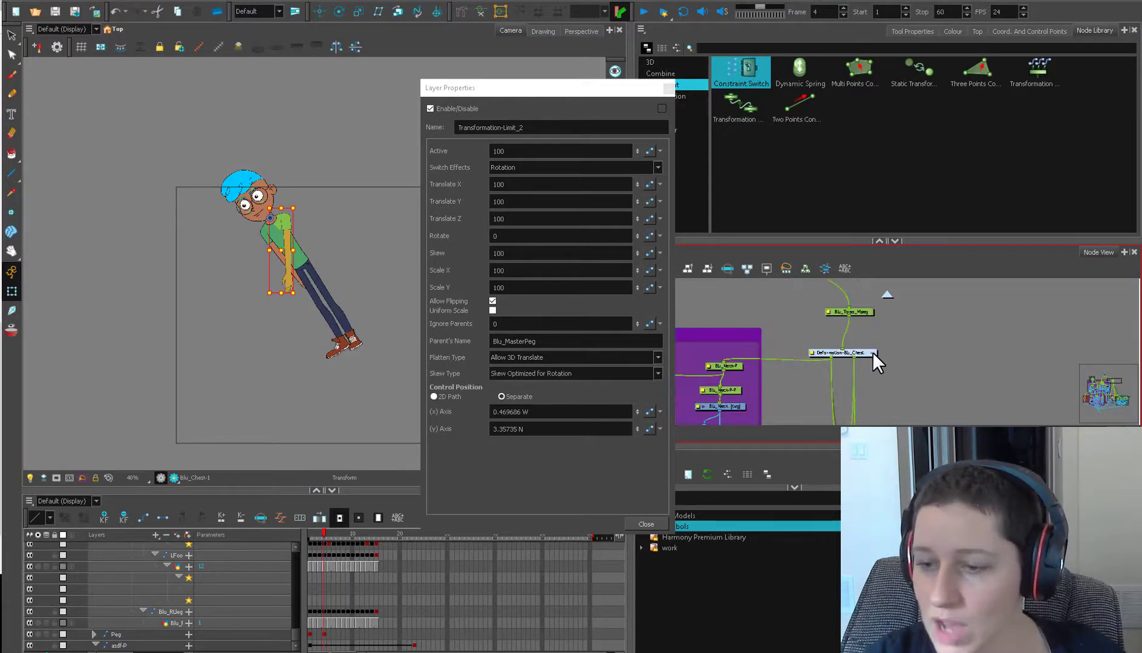
left_click(873, 353)
left_click(904, 321)
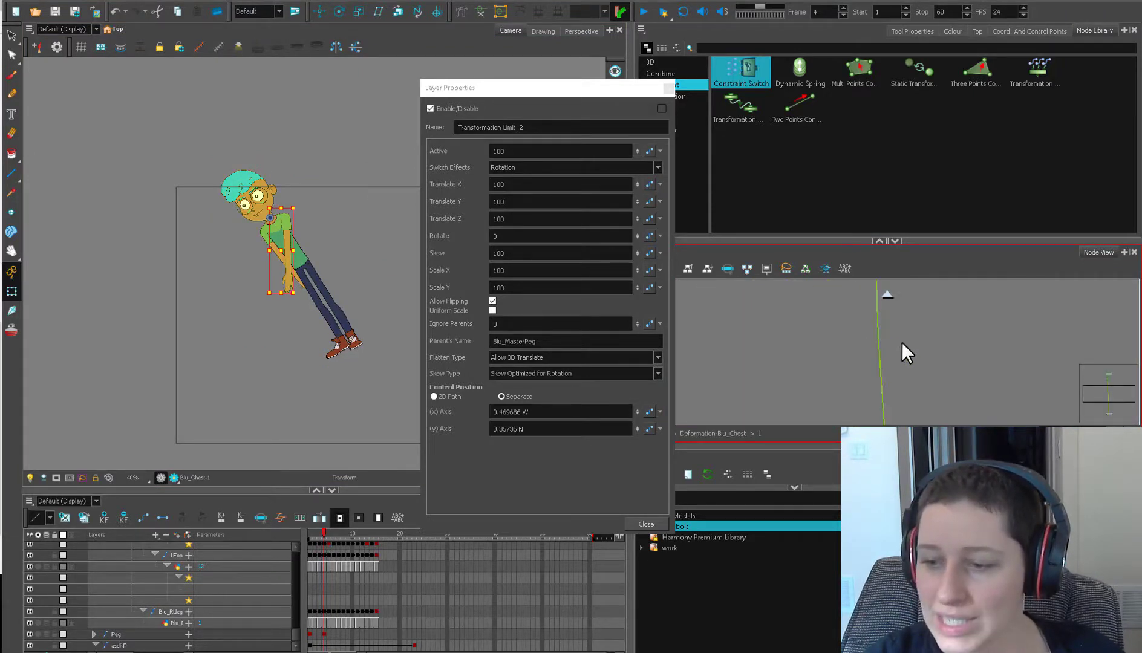
left_click(685, 432)
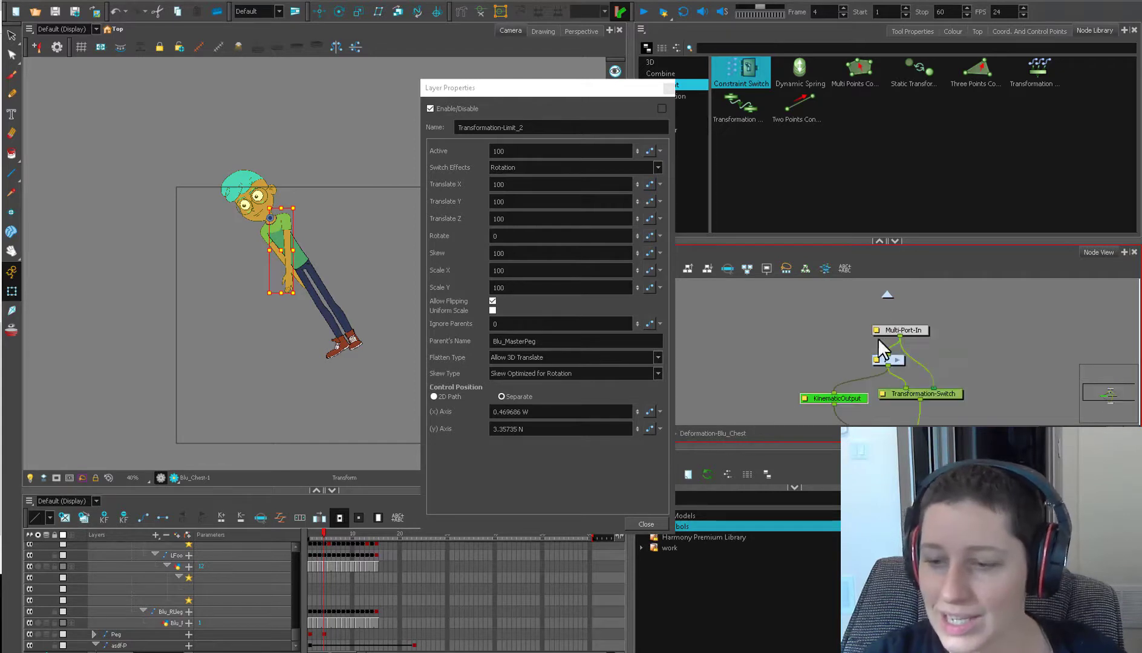
left_click_drag(726, 418, 840, 396)
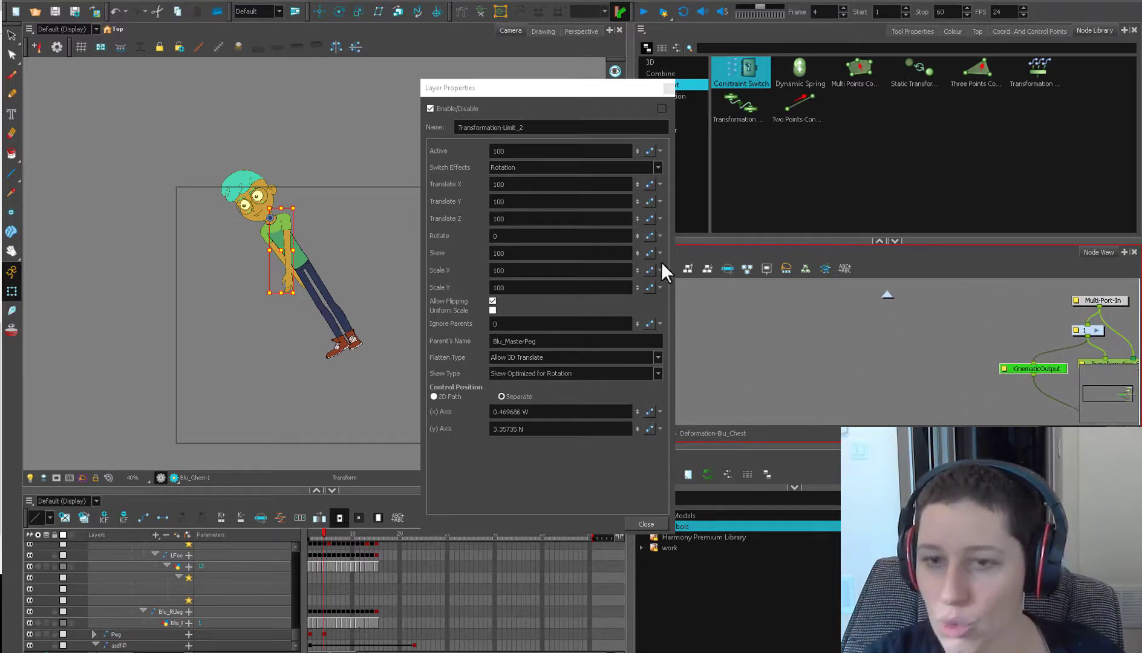
left_click_drag(577, 89, 499, 103)
left_click(663, 434)
left_click_drag(981, 348, 955, 413)
left_click(888, 385)
left_click_drag(811, 363, 1103, 423)
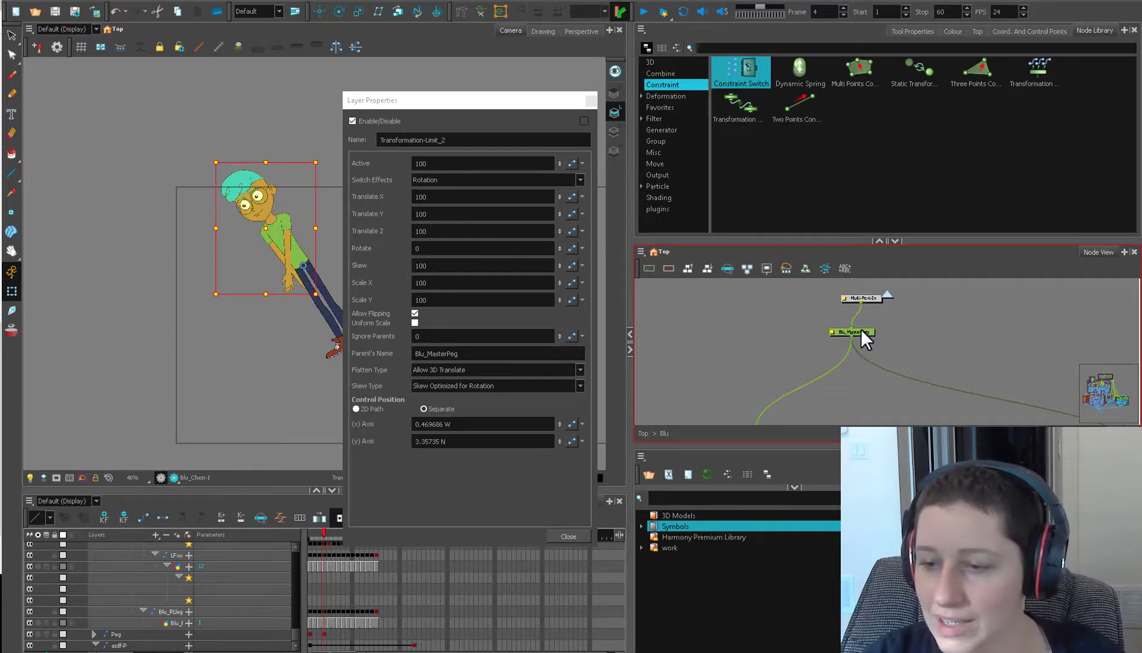
left_click(861, 334)
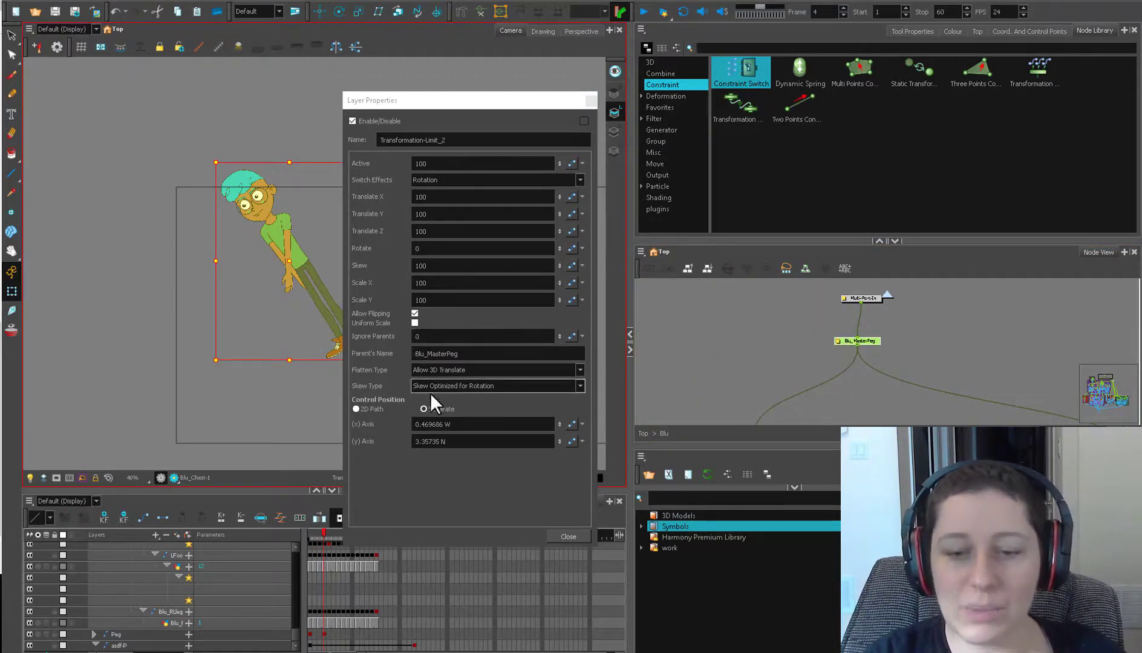
Step: Set Transformation-Limit_2's Ignore Parents to 12 and close its layer properties
left_click_drag(558, 336, 600, 200)
left_click(503, 336)
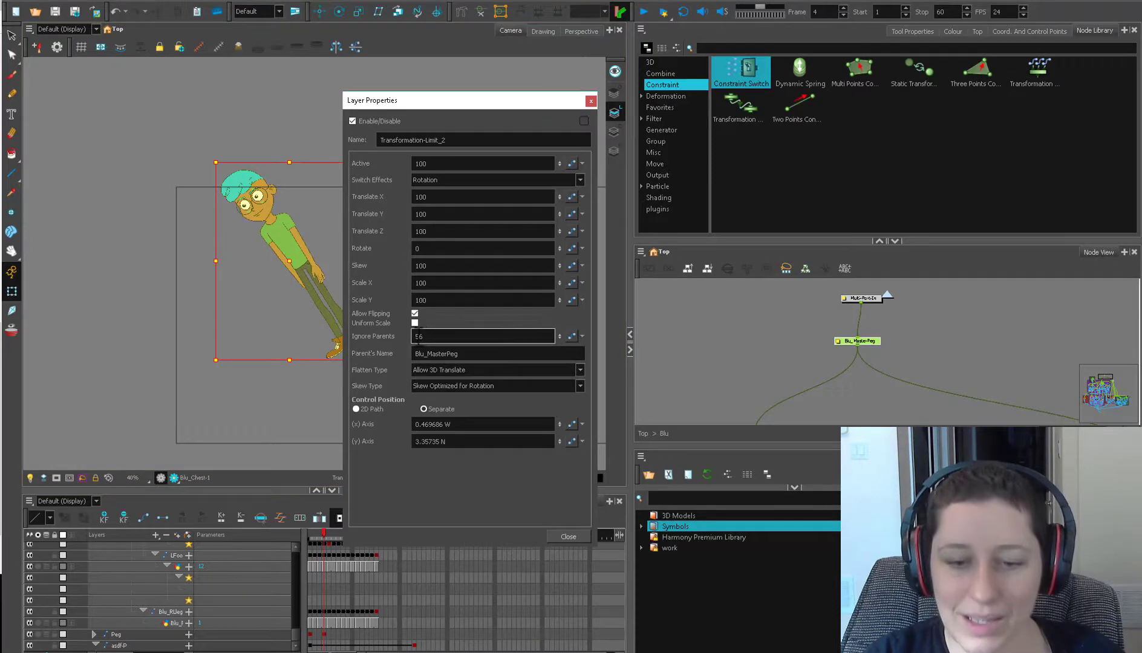
left_click(590, 101)
left_click(655, 344)
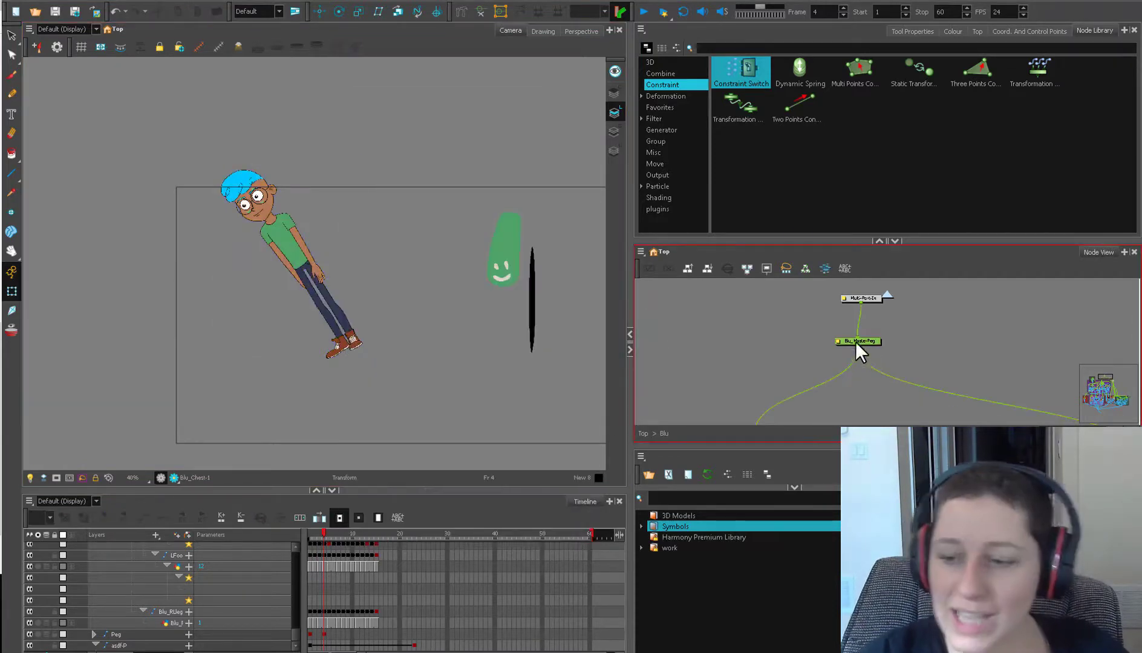
Step: Rotate the whole character back upright with Blu_MasterPeg and deselect it
left_click(856, 341)
left_click_drag(376, 165, 460, 269)
left_click_drag(970, 375, 848, 372)
key("Escape")
Step: Try leaning the upper body with the torso peg Blu_Torso_Mpeg, then undo the rotation
scroll(401, 235, "up", 1)
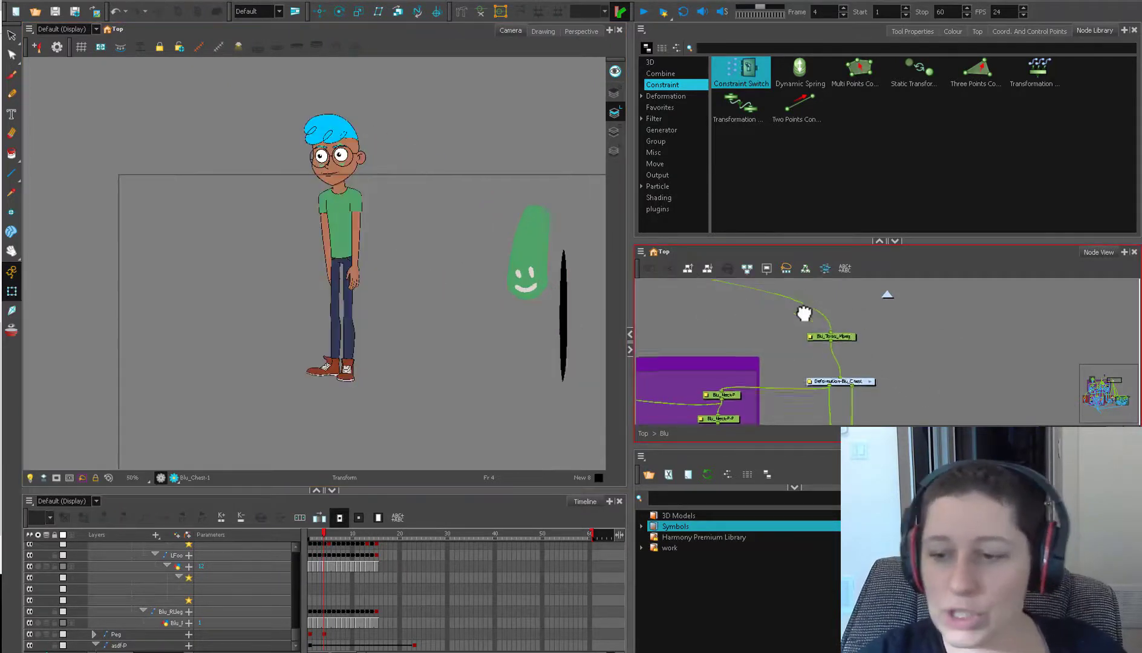
left_click_drag(804, 314, 781, 274)
left_click_drag(864, 310, 886, 371)
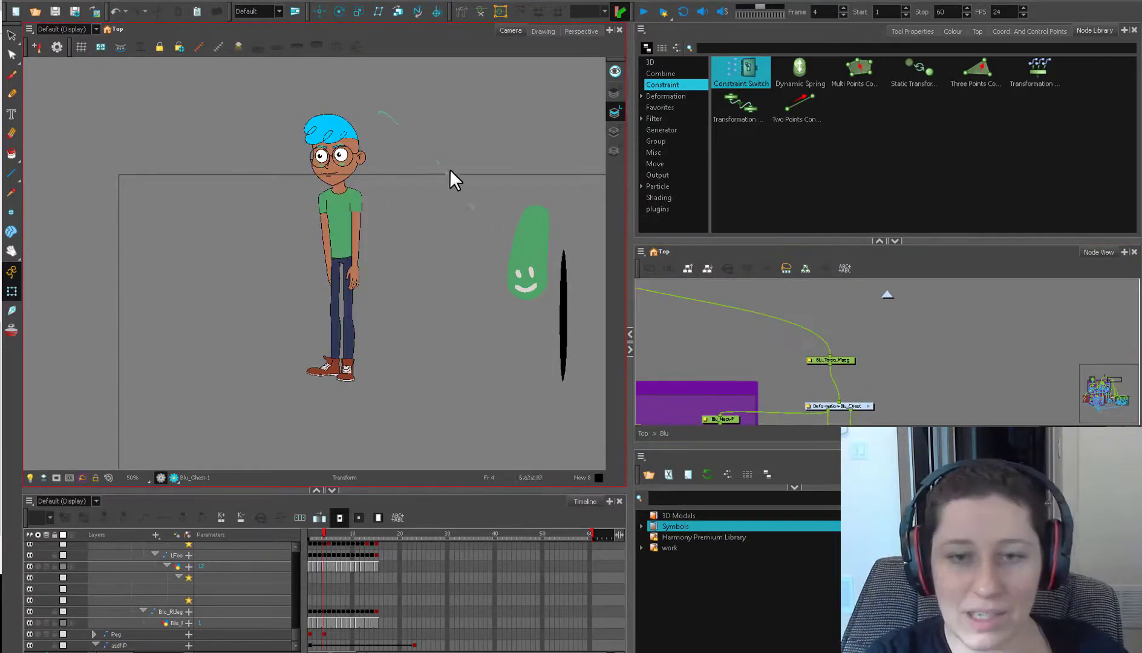
left_click(831, 359)
left_click_drag(405, 209, 342, 178)
key("ctrl+z")
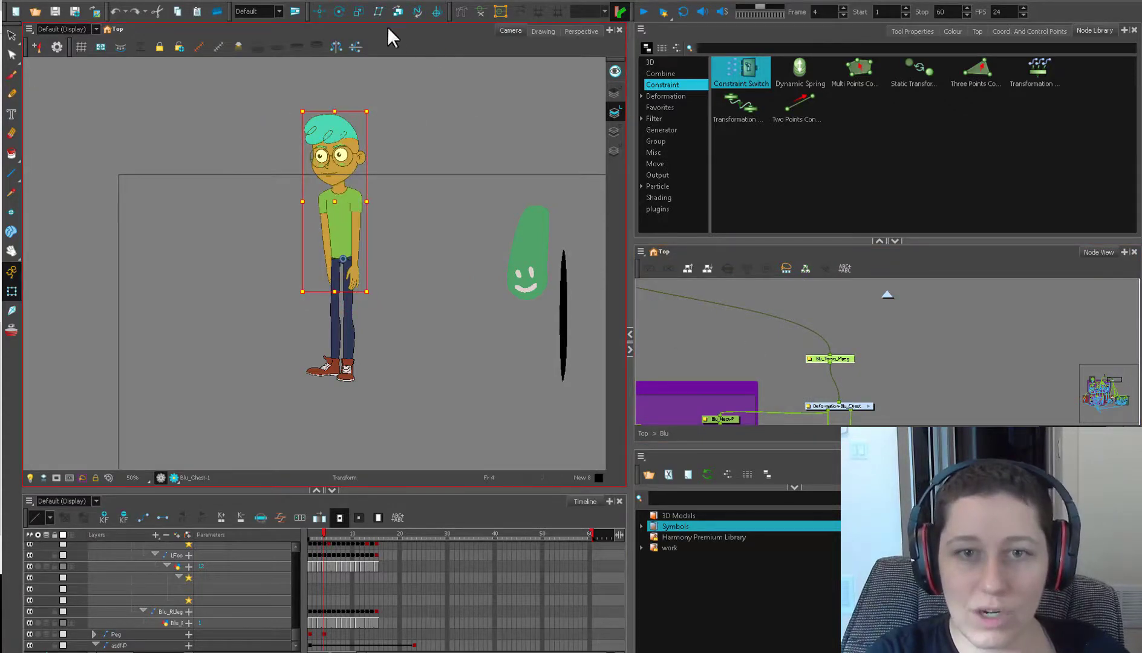
Step: Show the deformation controls and bend the chest deformer far forward and down to test the arm
left_click(480, 12)
scroll(481, 265, "up", 4)
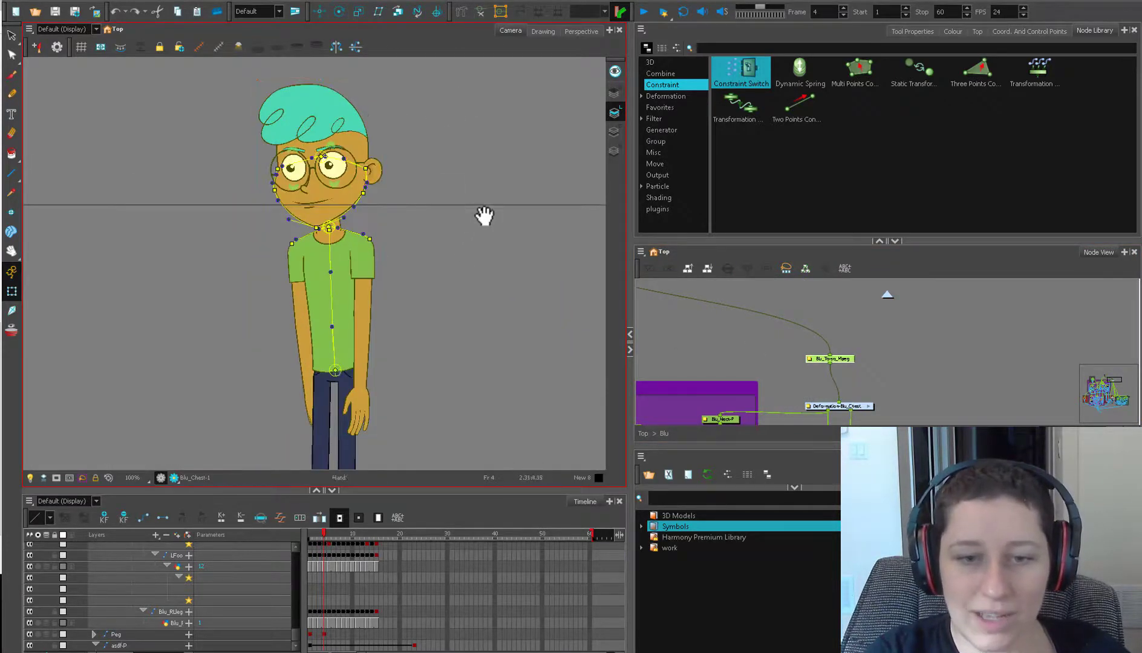
left_click_drag(392, 312, 456, 250)
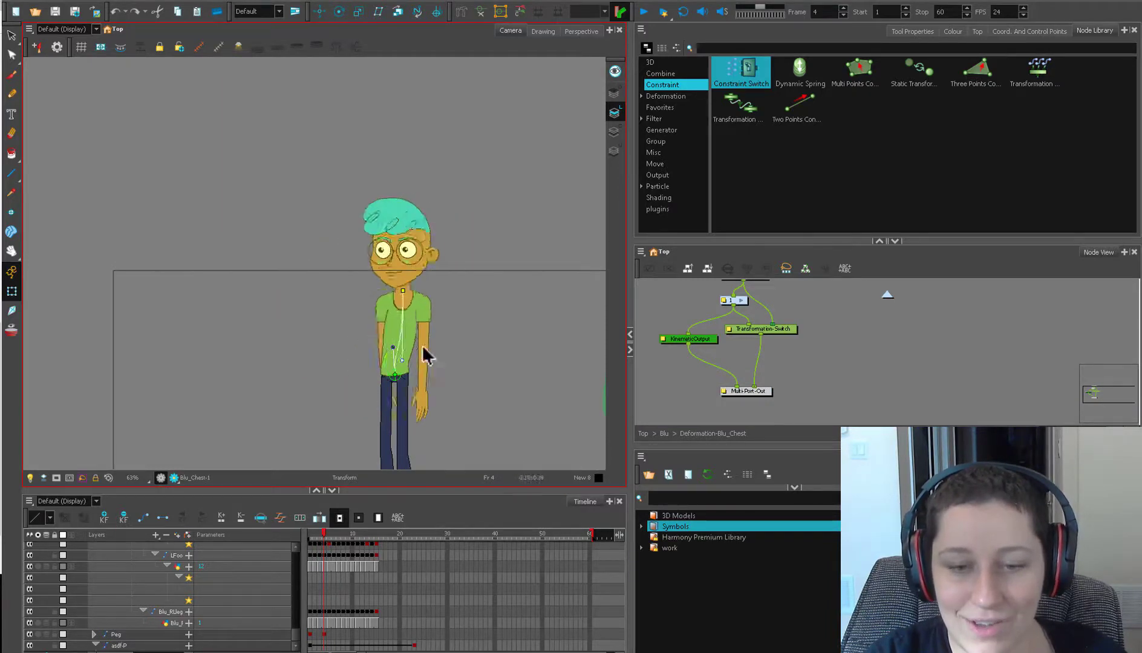
key("space")
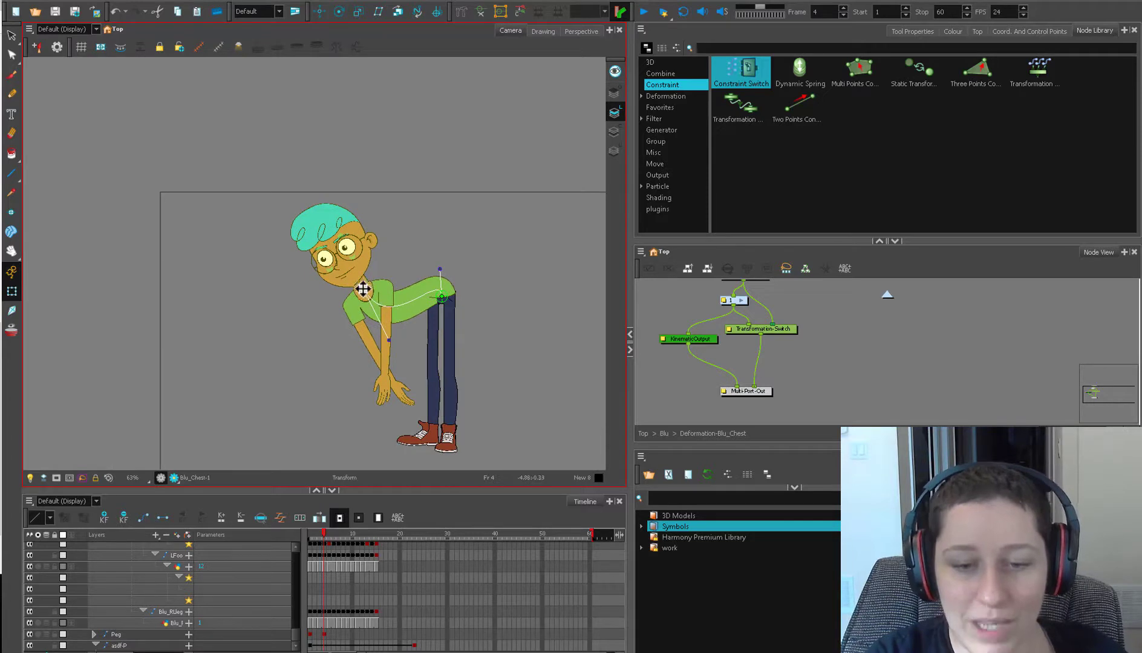
left_click_drag(363, 290, 333, 420)
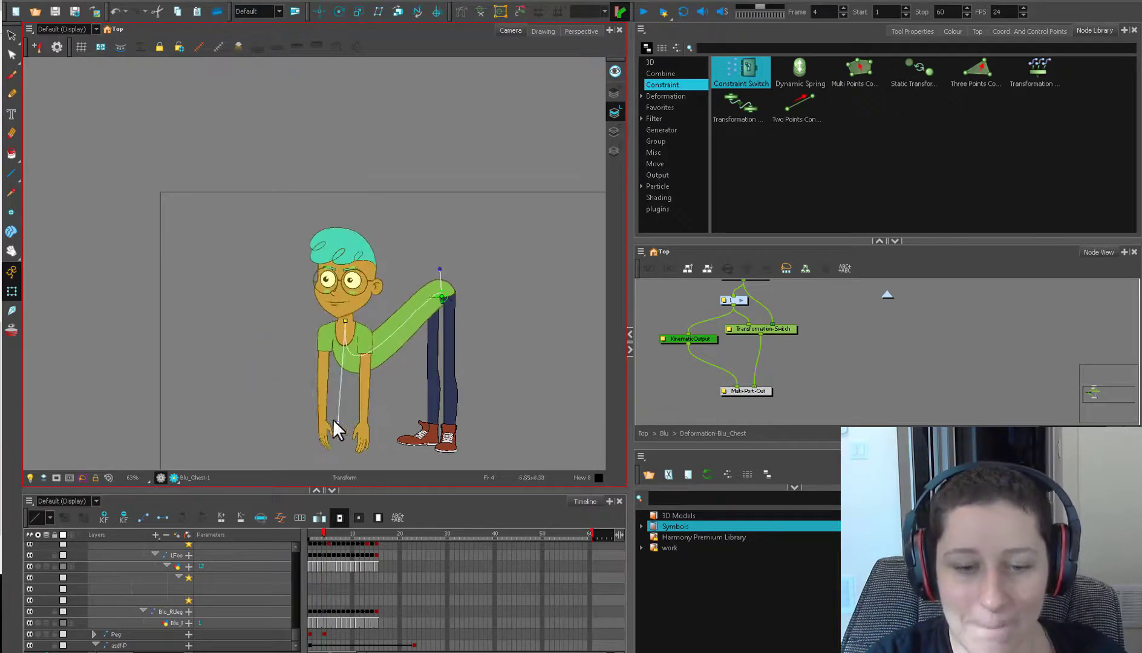
Step: Add a copy of Transformation-Limit_2 between the shoulder peg and Blu_Larm_Mpeg for the other arm
left_click(361, 370)
key("o")
left_click(328, 337)
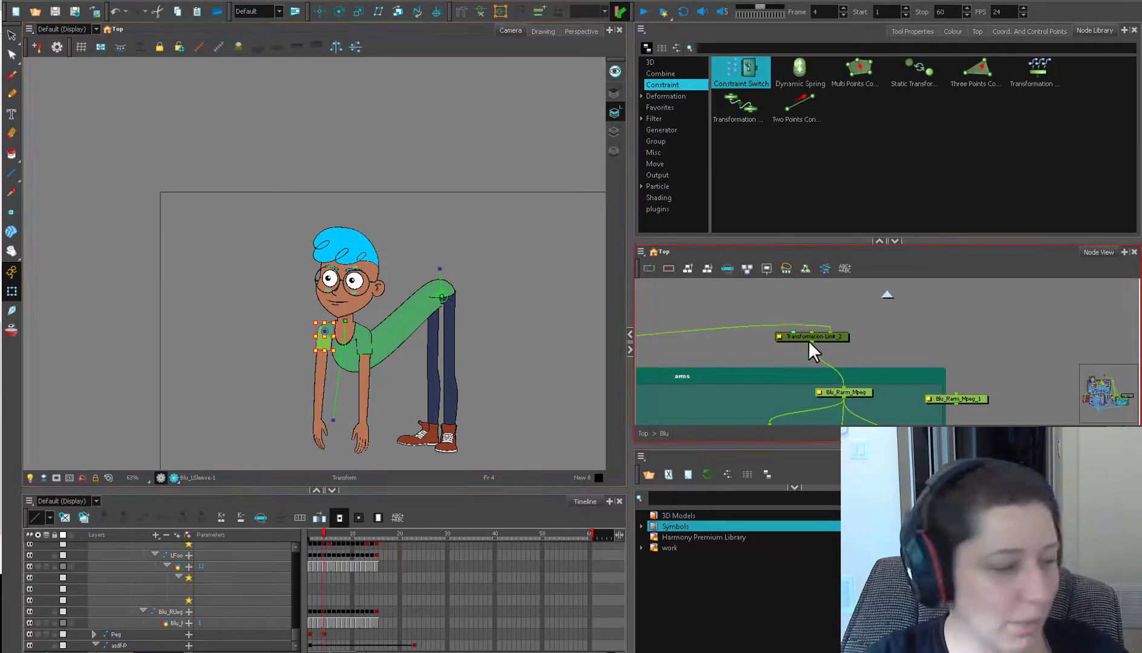
key("o")
left_click_drag(957, 357, 938, 424)
left_click_drag(871, 312, 869, 376)
left_click(825, 328)
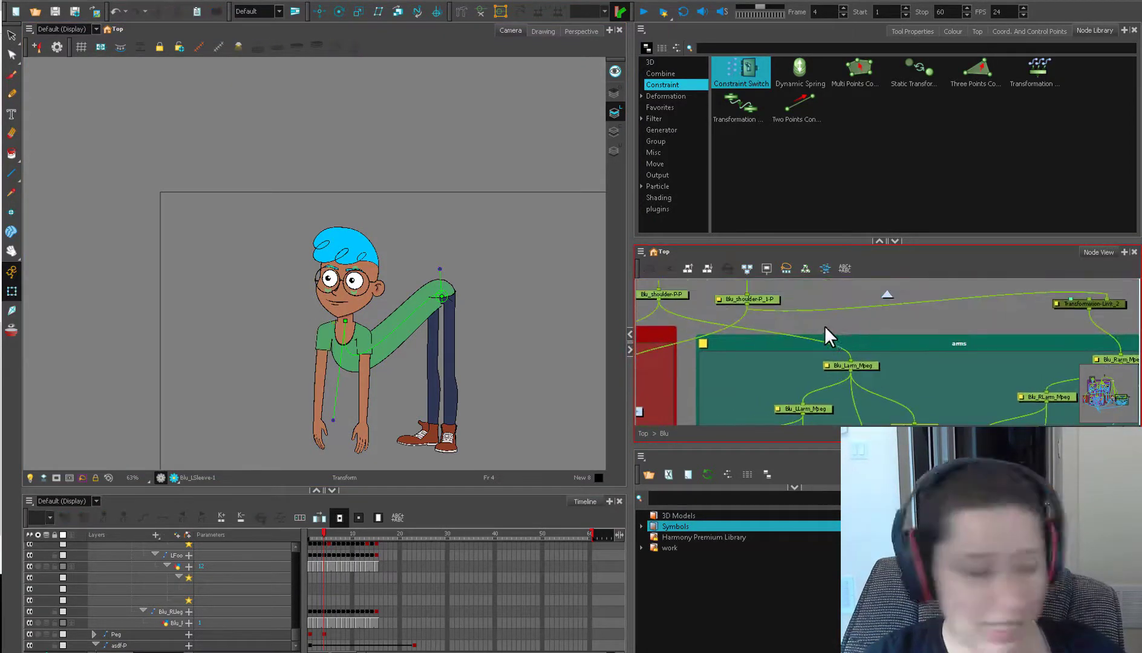
left_click_drag(849, 331, 813, 338)
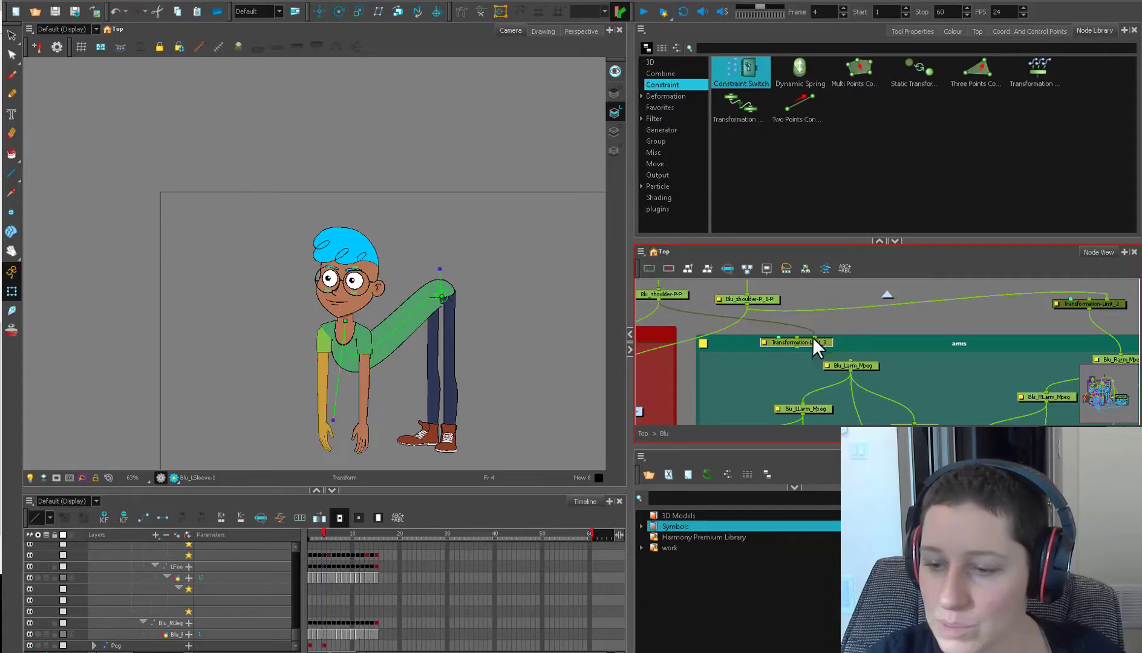
Step: Match the control position of Transformation-Limit_3 to the pivot of Blu_Larm_Mpeg, 2.35416 W and 3.3611 N
double_click(764, 342)
left_click(849, 365)
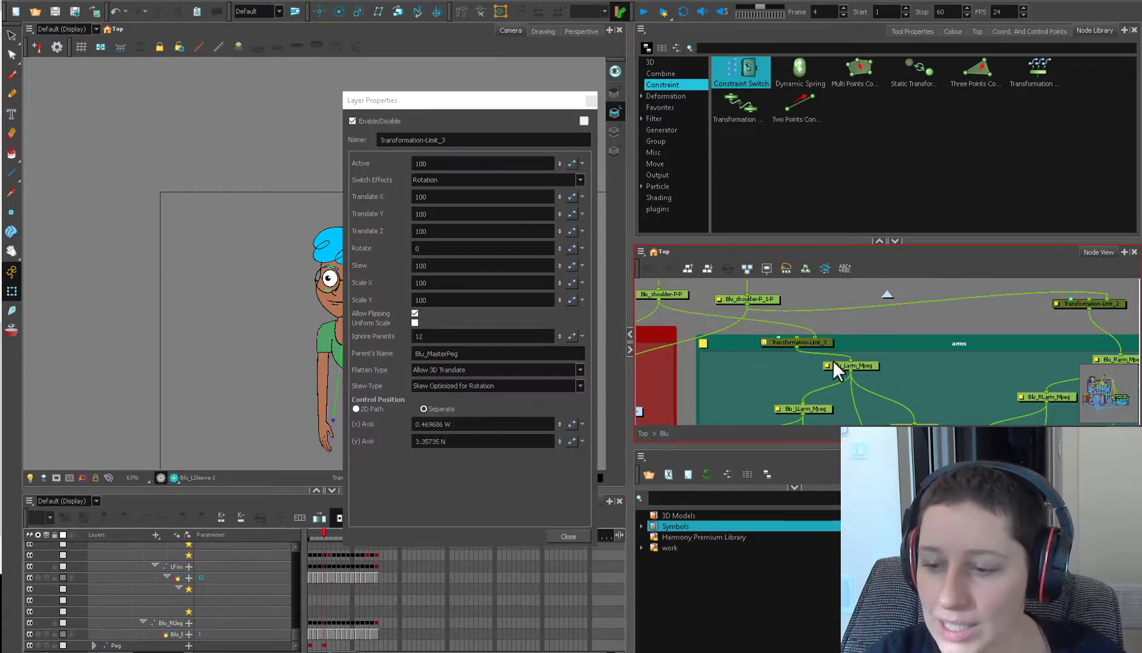
left_click_drag(467, 101, 756, 118)
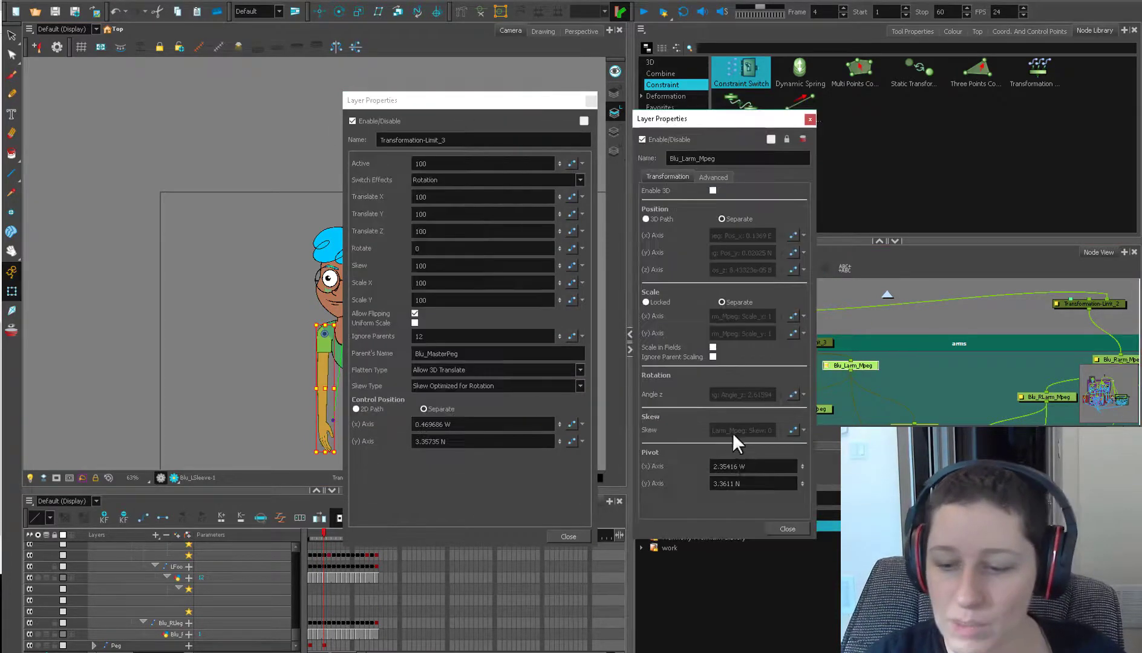
left_click_drag(755, 466, 700, 466)
key("ctrl+c")
left_click_drag(454, 425, 413, 424)
key("ctrl+v")
left_click_drag(750, 484, 684, 484)
key("ctrl+c")
left_click_drag(447, 441, 434, 441)
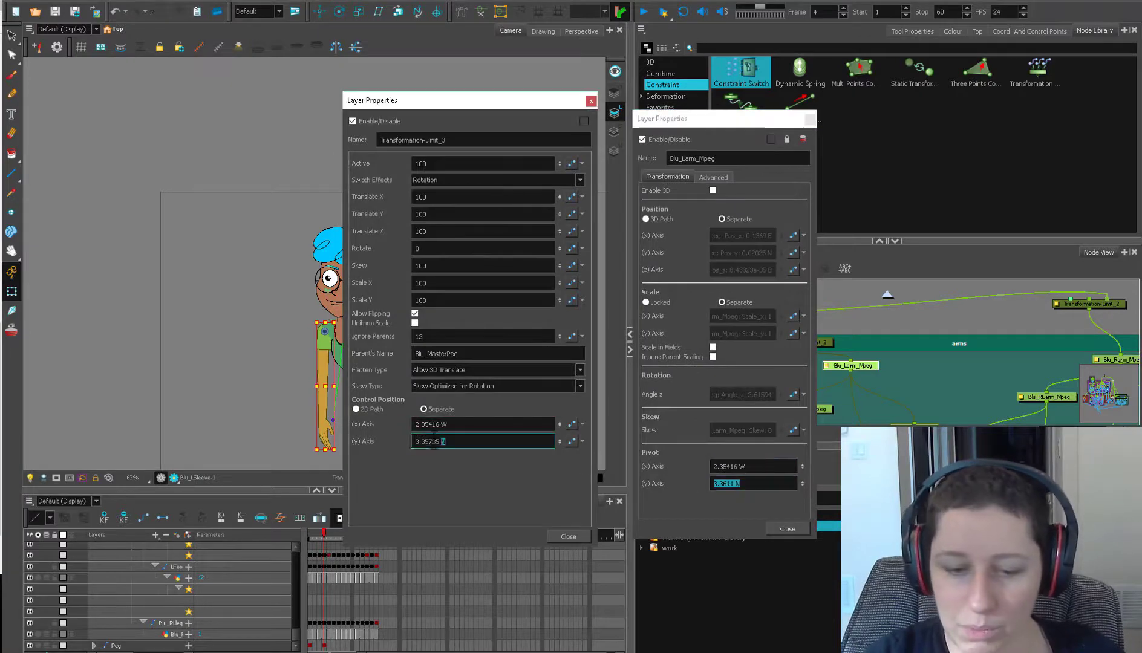
left_click(568, 536)
left_click(787, 528)
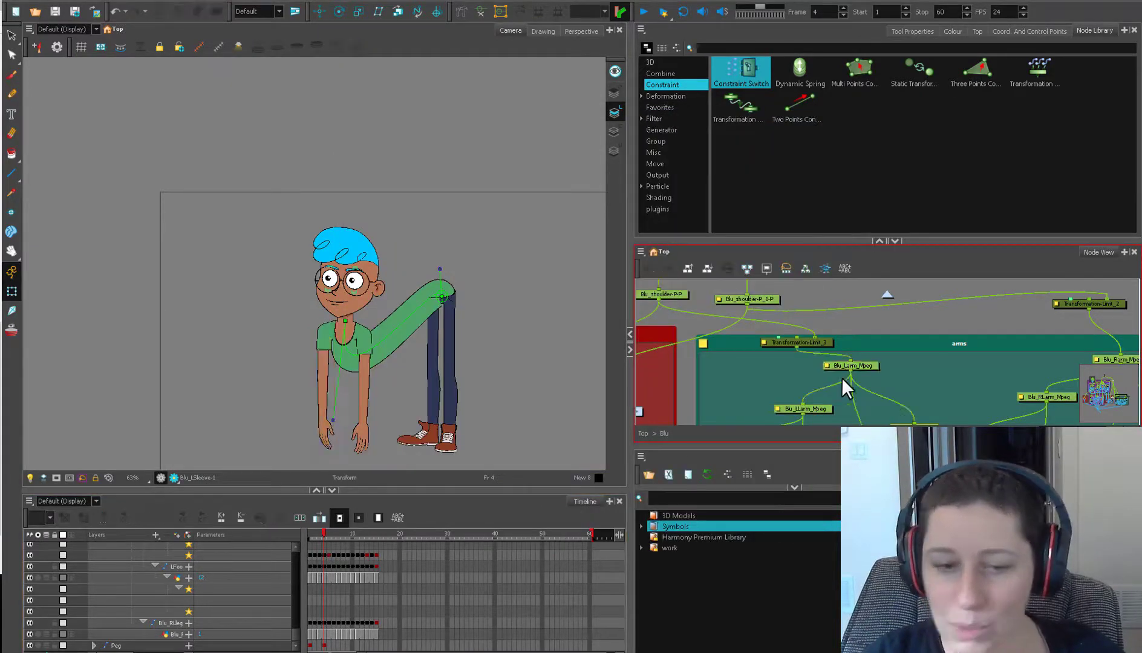
Step: Straighten the torso with the chest deformer and review the properties of Transformation-Limit_3
left_click_drag(395, 263, 450, 133)
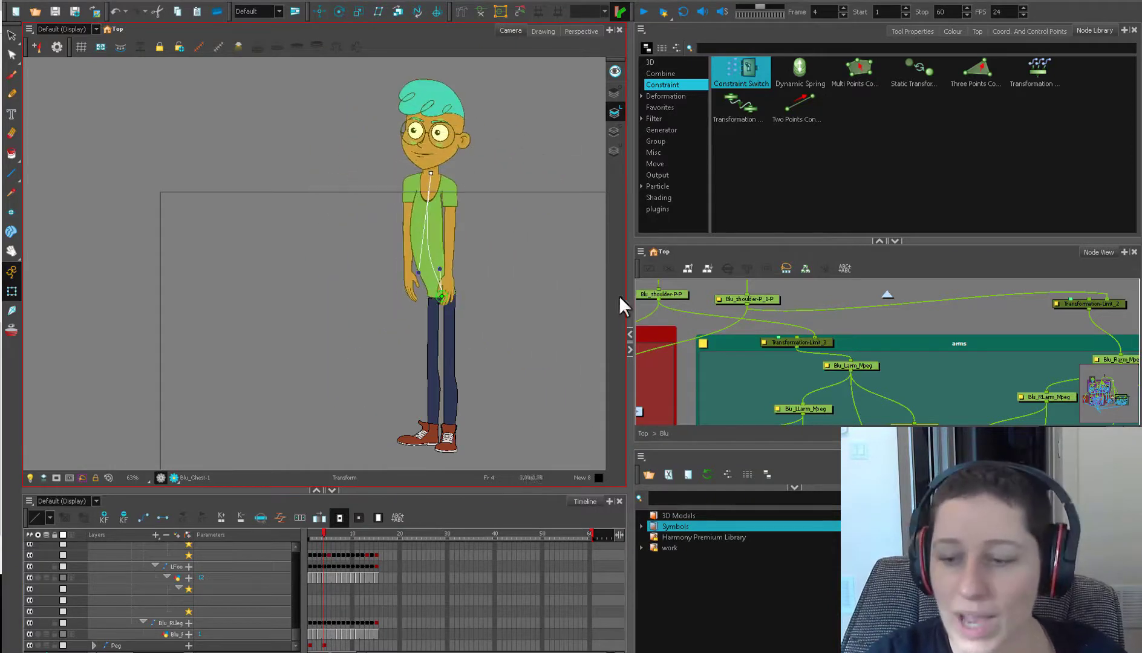
left_click(764, 343)
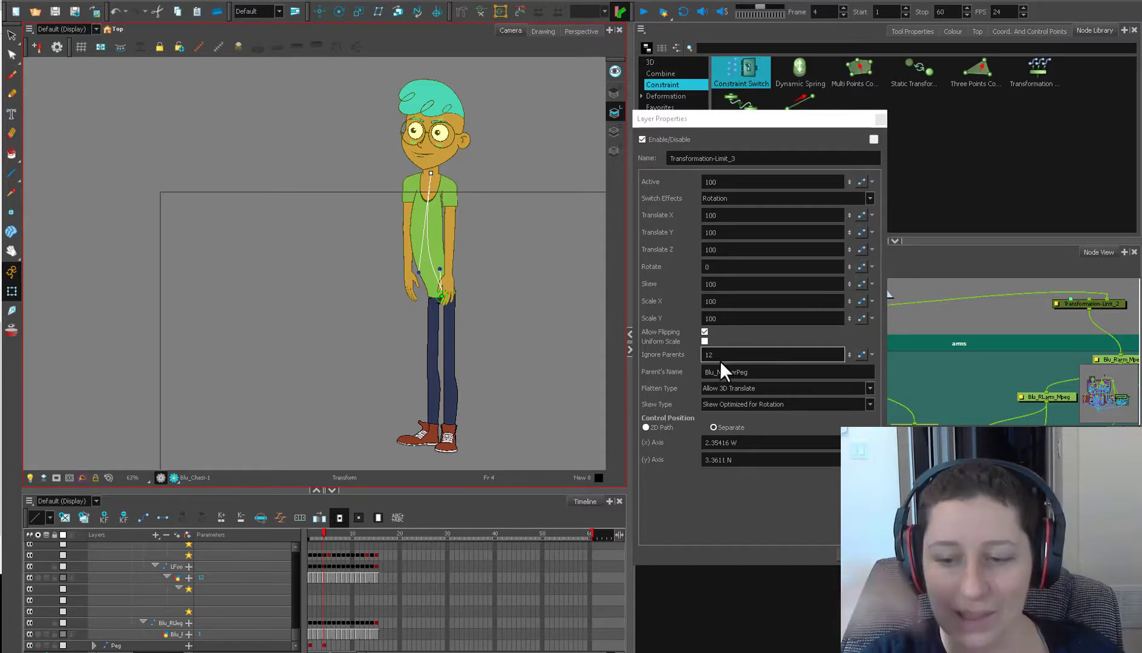
left_click(859, 554)
Step: Bend the chest deformer far forward and compare the properties of Blu_Larm_Mpeg and Transformation-Limit_3
left_click_drag(431, 173, 324, 336)
mouse_move(324, 387)
left_mouse_down()
mouse_move(349, 374)
mouse_move(373, 272)
mouse_move(344, 370)
mouse_move(324, 372)
left_mouse_up()
left_click(826, 366)
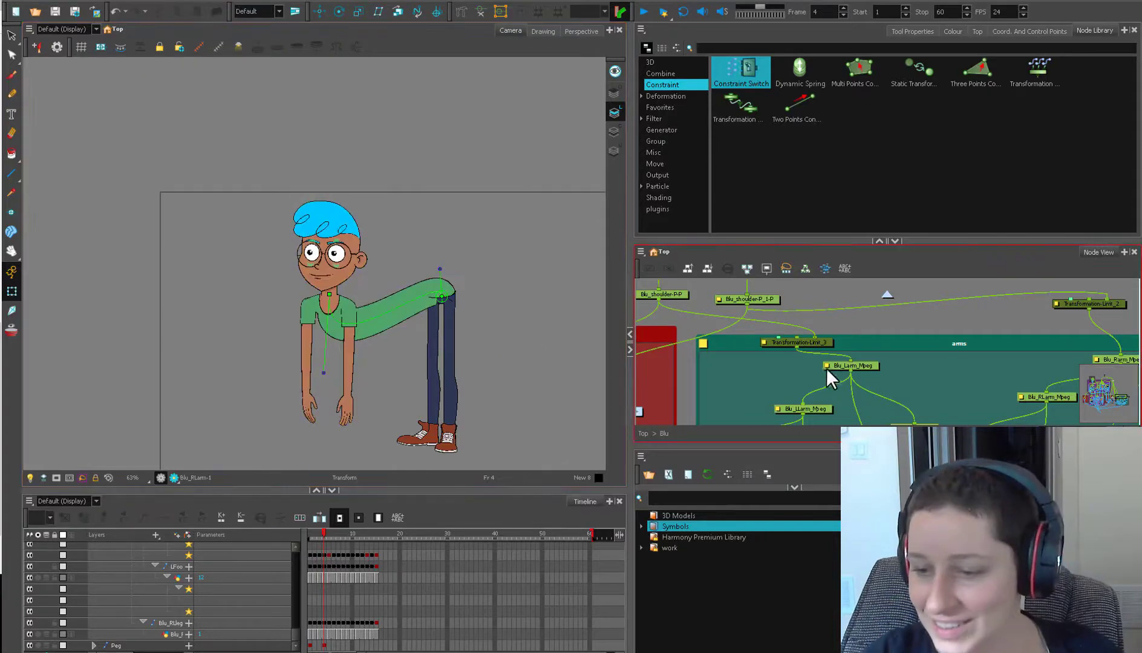
left_click_drag(688, 124, 524, 118)
left_click(764, 342)
left_click(696, 551)
Step: Try pulling the bent chest deformer back toward the hips, then undo the last deformer changes
left_click_drag(324, 372, 335, 369)
left_click_drag(329, 296, 400, 293)
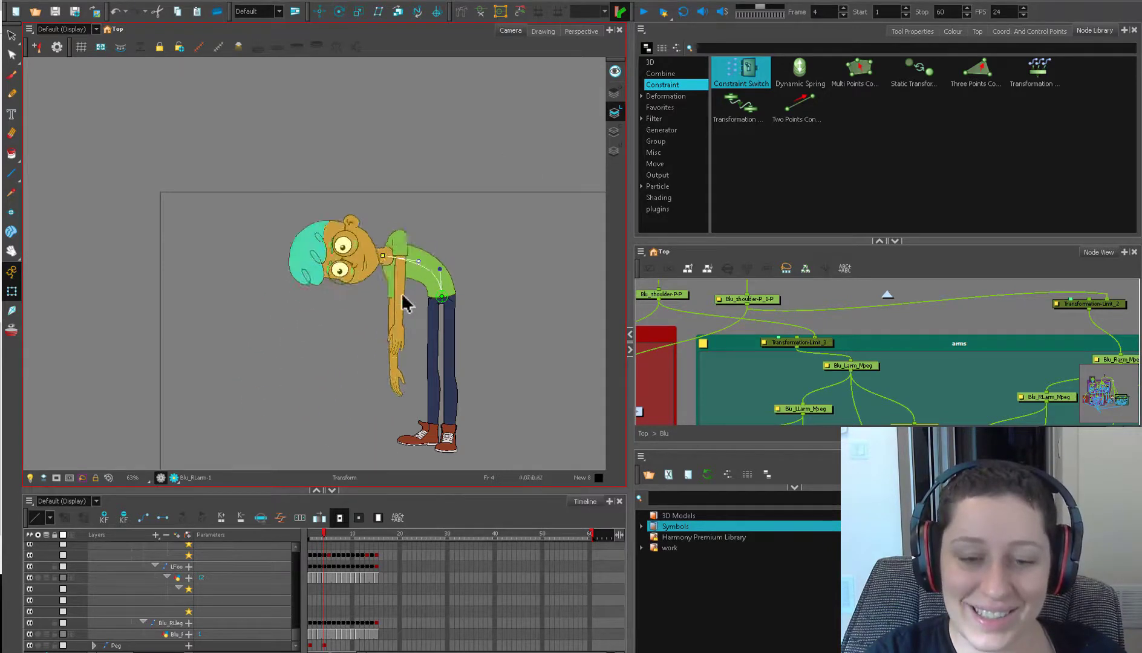
key("ctrl+z")
key("ctrl+z")
Step: Add copies of the arm Transformation-Limit nodes above the leg pegs Blu_Lleg_Mpeg and Blu_Rleg_Mpeg
left_click_drag(810, 343, 1020, 363)
scroll(862, 365, "down", 1)
left_click_drag(839, 355, 1080, 333)
left_click_drag(726, 297, 947, 387)
left_click(815, 337)
key("ctrl+v")
left_click(893, 336)
left_click(864, 370)
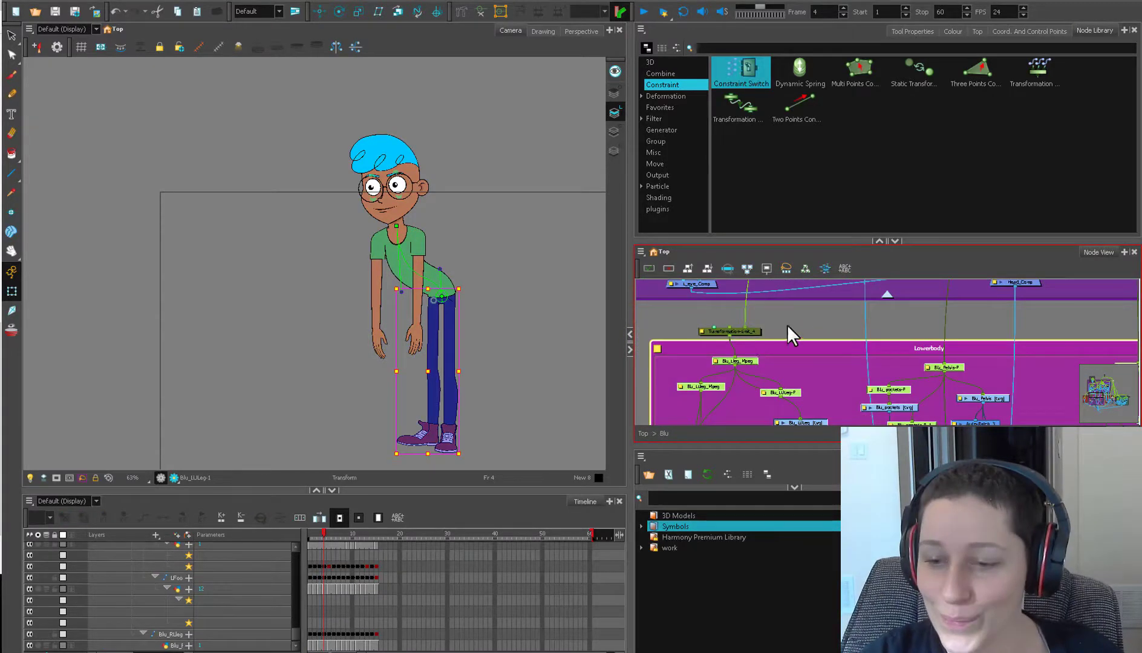
Step: Match the control position of Transformation-Limit_4 to the pivot of Blu_Lleg_Mpeg, 1.76458 W and 1.39381 S
left_click(787, 326)
double_click(714, 359)
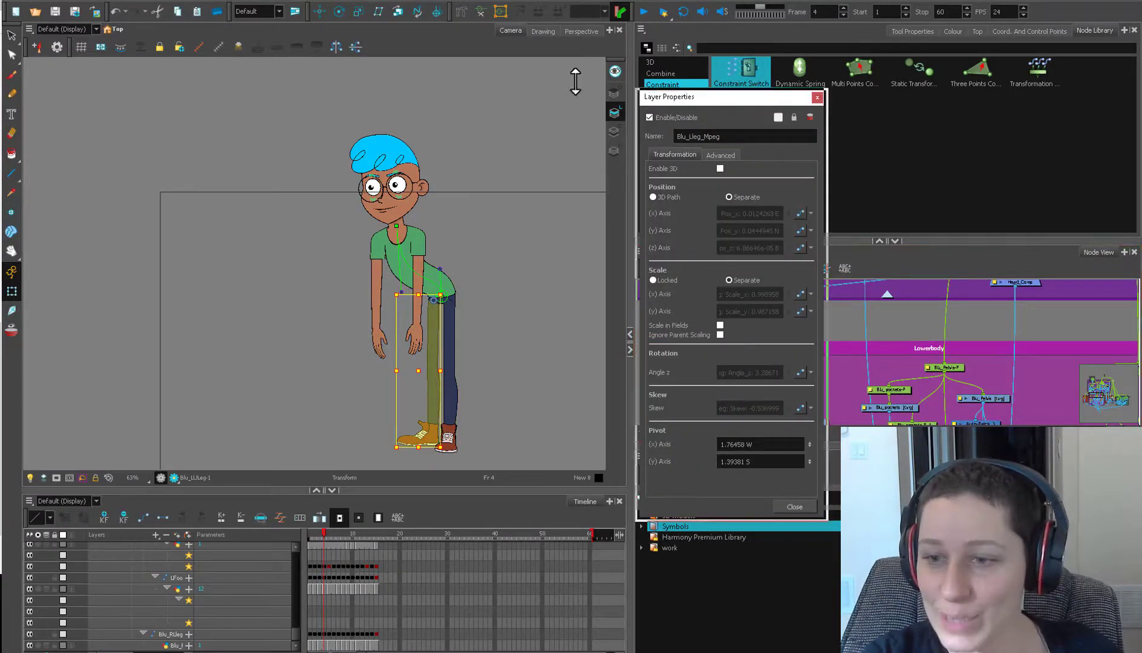
left_click_drag(690, 83, 513, 86)
left_click(702, 331)
double_click(702, 332)
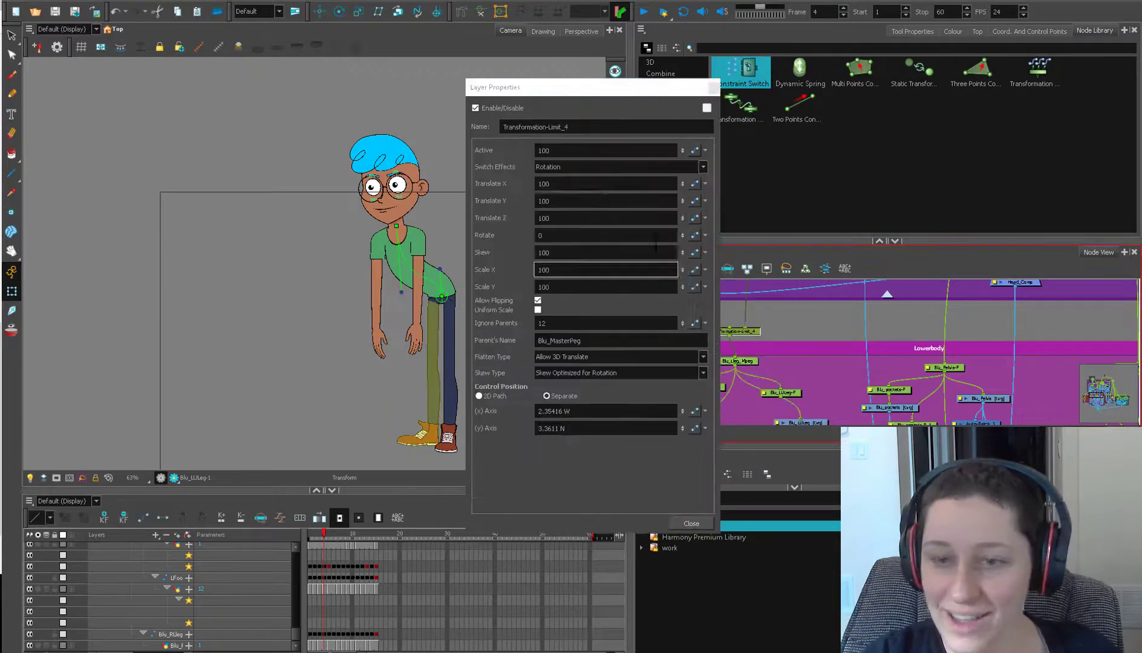
left_click_drag(645, 91, 862, 102)
left_click(603, 441)
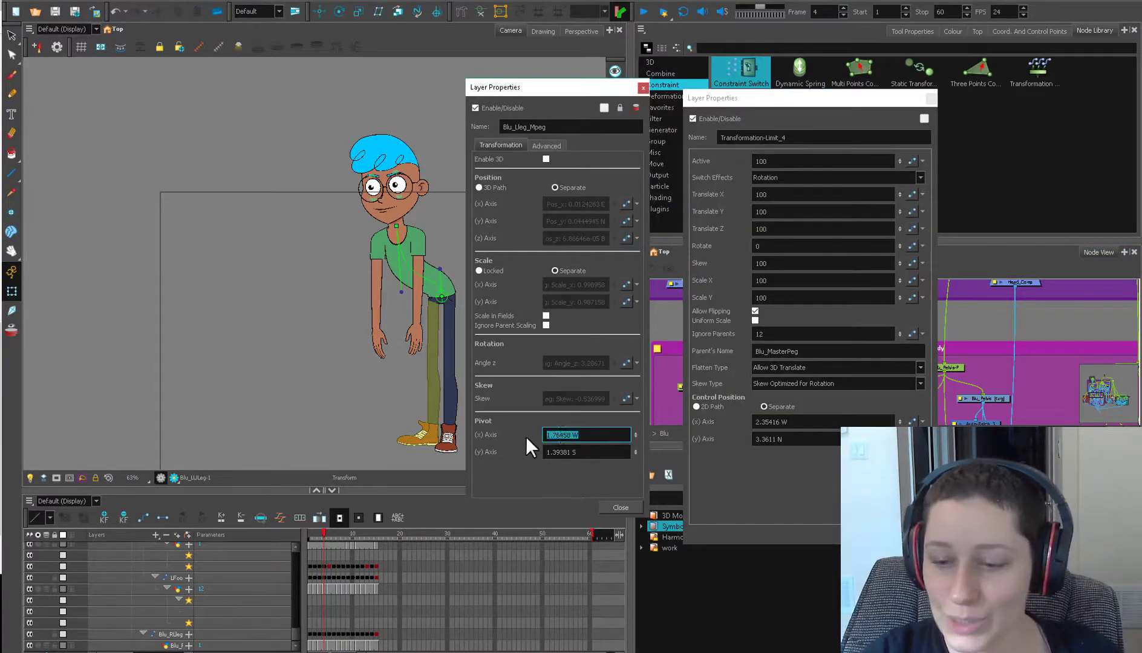
key("ctrl+c")
left_click_drag(790, 422, 754, 419)
key("ctrl+v")
left_click_drag(583, 451, 535, 460)
left_click_drag(785, 441, 775, 449)
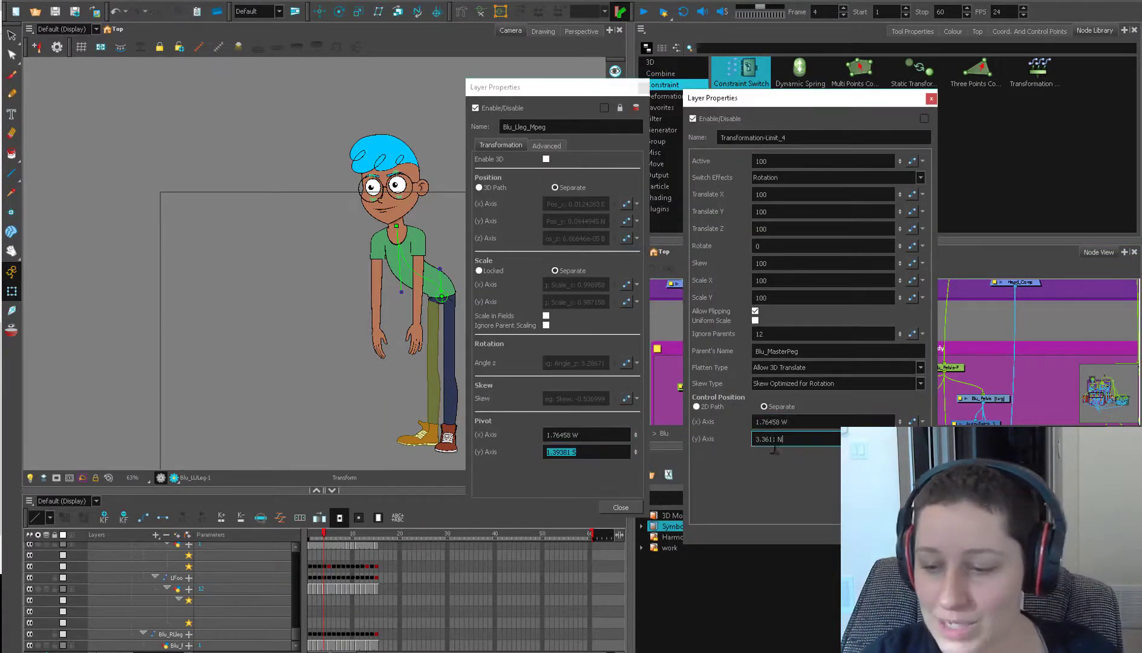
left_click(635, 506)
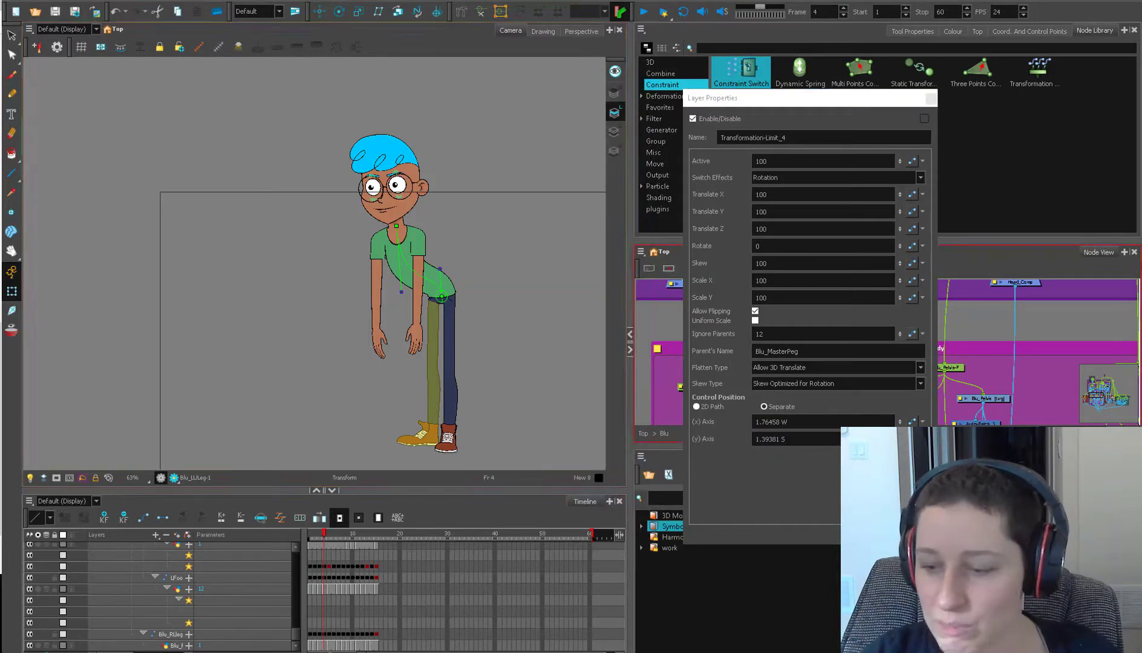
left_click(904, 533)
Step: Match the control position of Transformation-Limit_5 to the pivot of Blu_Rleg_Mpeg, 1.02091 W and 1.39334 S
left_click_drag(959, 360, 682, 398)
left_click(865, 366)
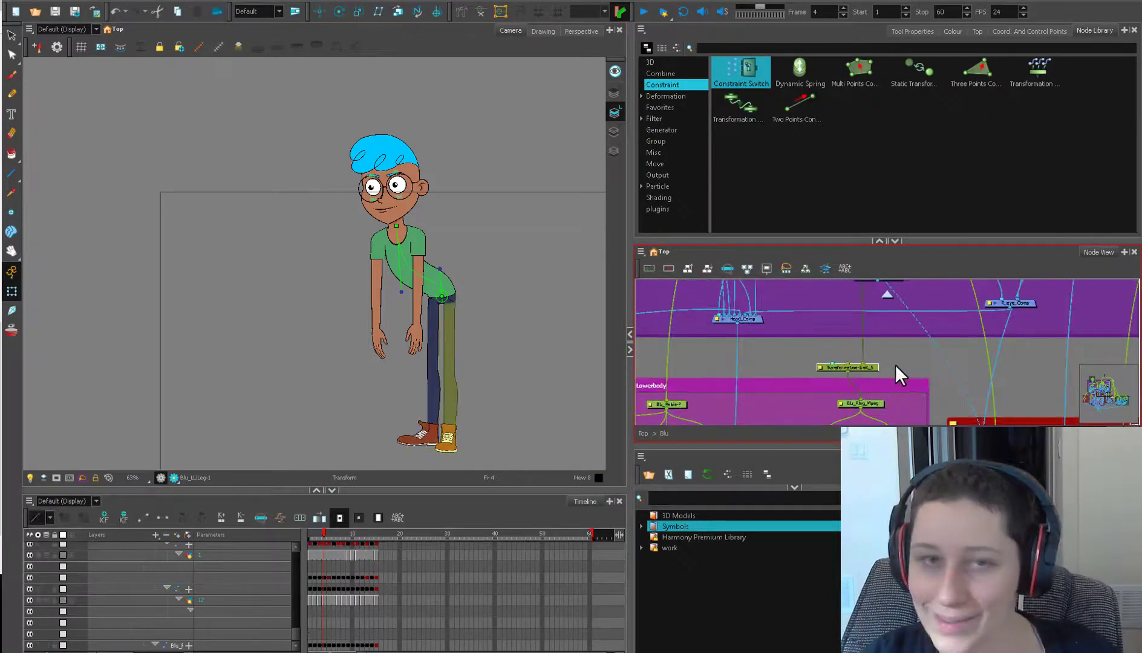
left_click(895, 365)
double_click(828, 365)
left_click_drag(718, 88, 296, 62)
double_click(842, 404)
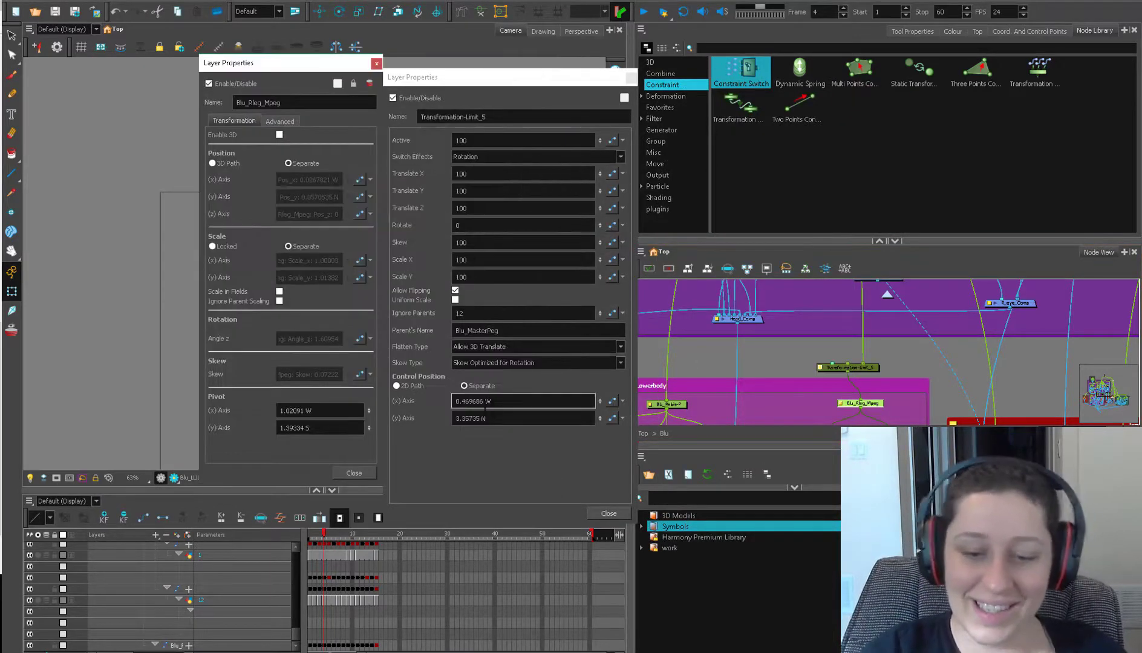
left_click(300, 410)
left_click(520, 401)
key("ctrl+v")
left_click(314, 428)
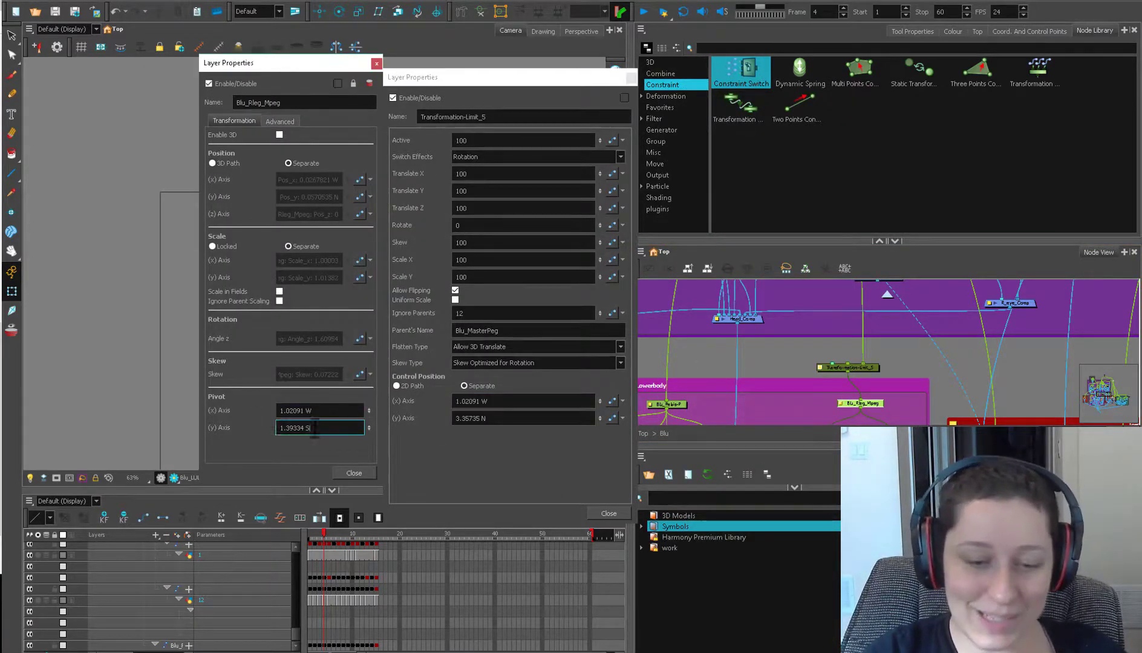
left_click(520, 418)
left_click(351, 474)
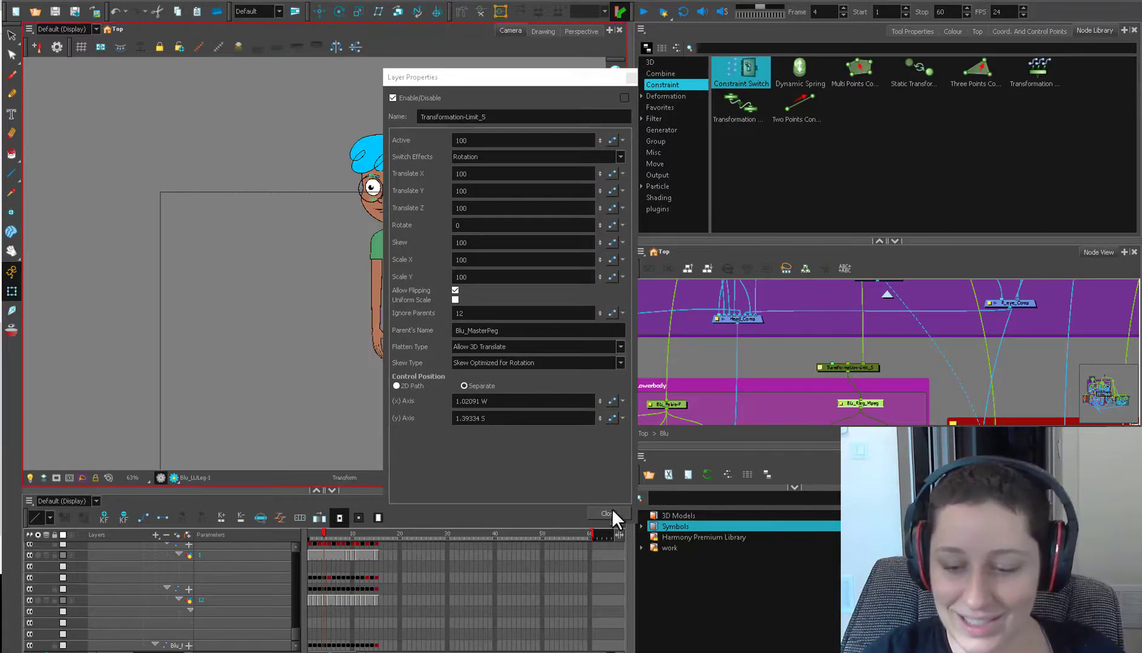
left_click(610, 512)
Step: Try rotating the lower body about the pelvis, then return to the Blu group's node network
left_click(441, 297)
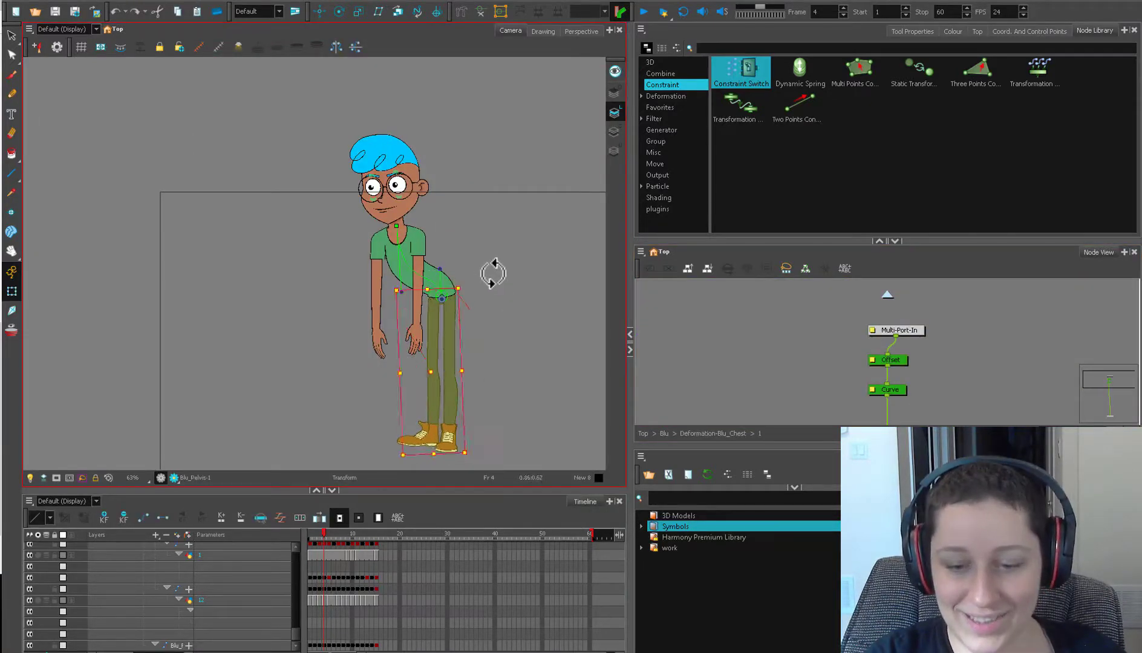
left_click_drag(473, 455, 477, 402)
left_click(664, 433)
Step: Reconnect the Transformation-Limit nodes of both legs to the output of Deformation-Blu_Chest
left_click_drag(947, 358, 910, 314)
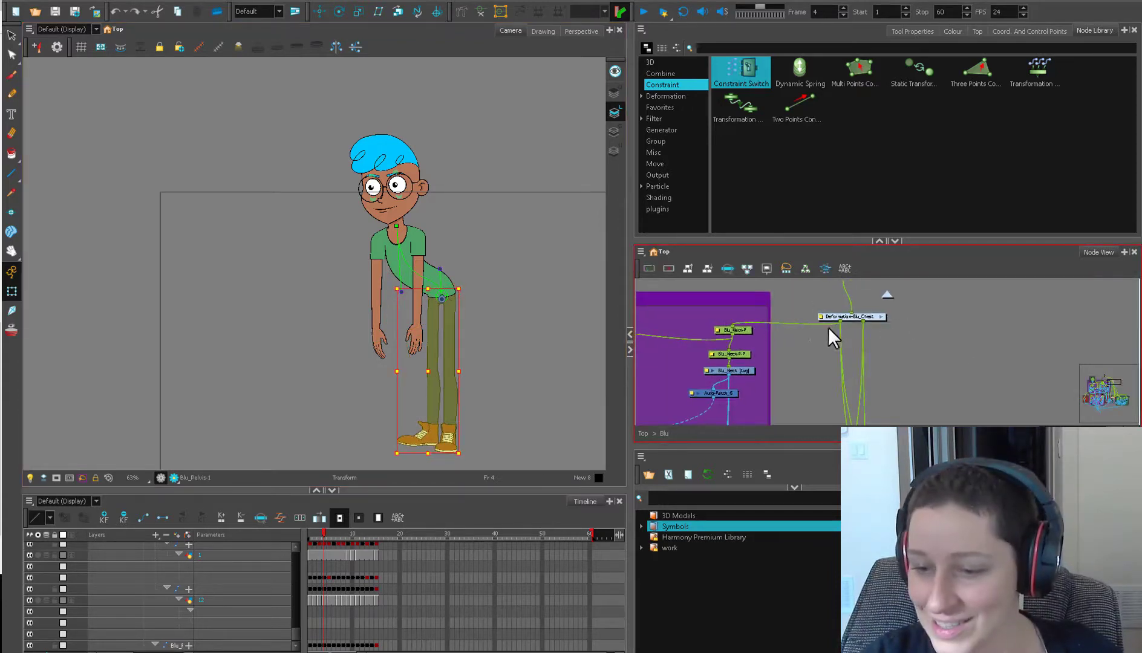
scroll(869, 330, "down", 5)
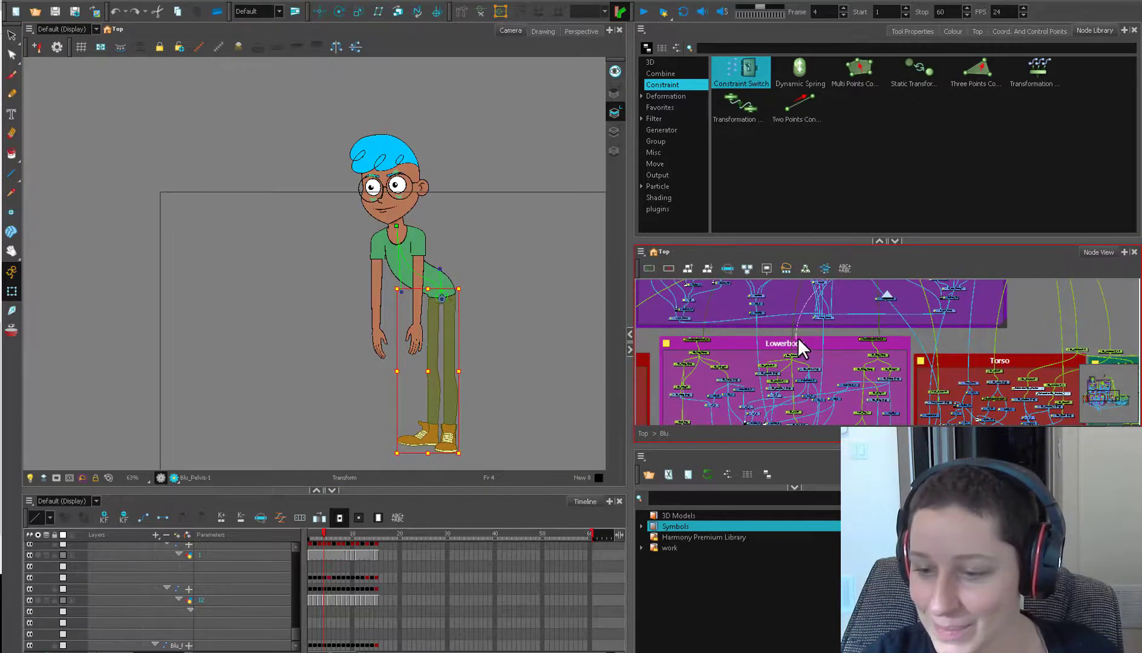
left_click_drag(709, 331, 929, 311)
scroll(929, 311, "down", 1)
left_click_drag(730, 423, 927, 287)
left_click_drag(927, 287, 851, 393)
left_click_drag(902, 302, 872, 355)
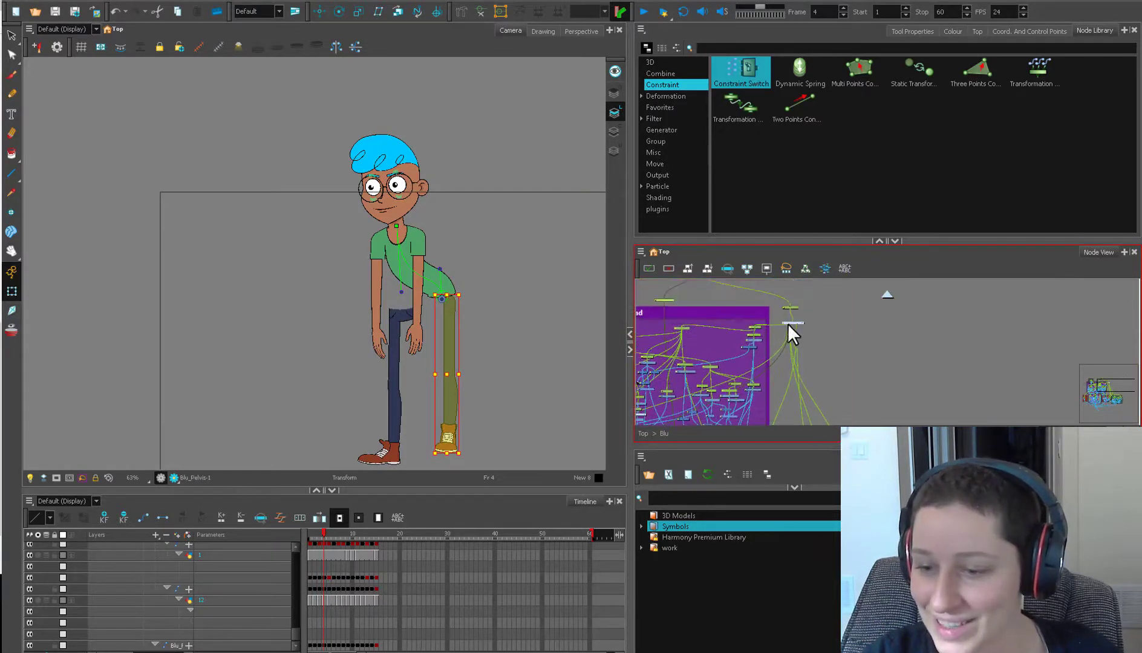
left_click_drag(789, 324, 827, 315)
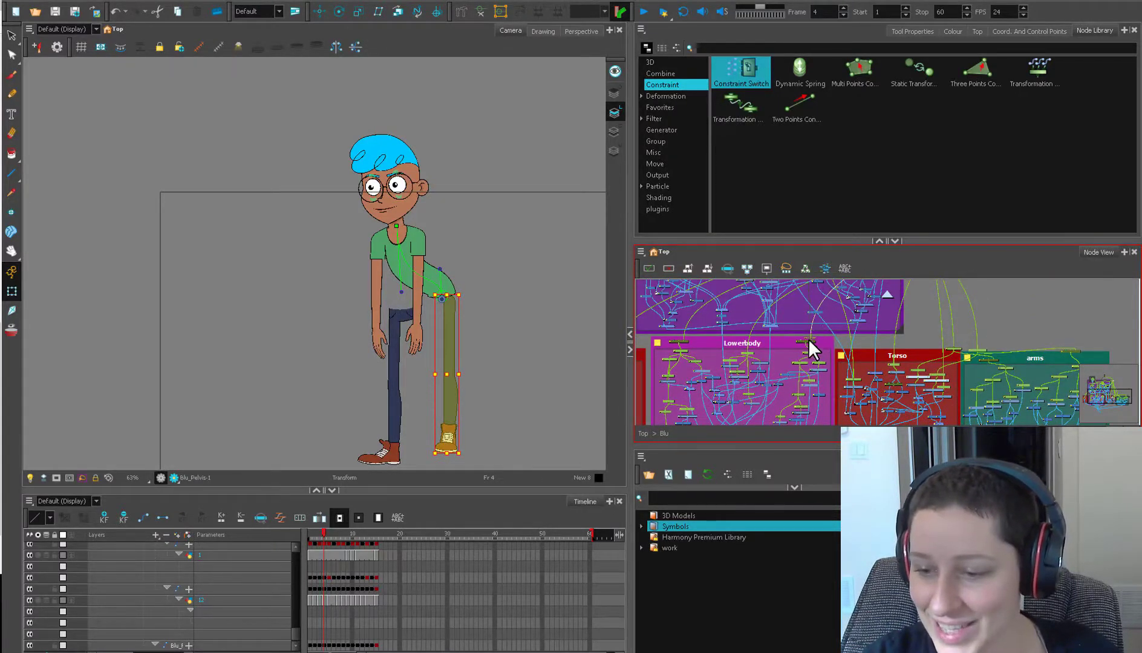
Step: Swing the chest deformer's upper point and handle to both sides of the pelvis to test the attached legs
left_click(445, 298)
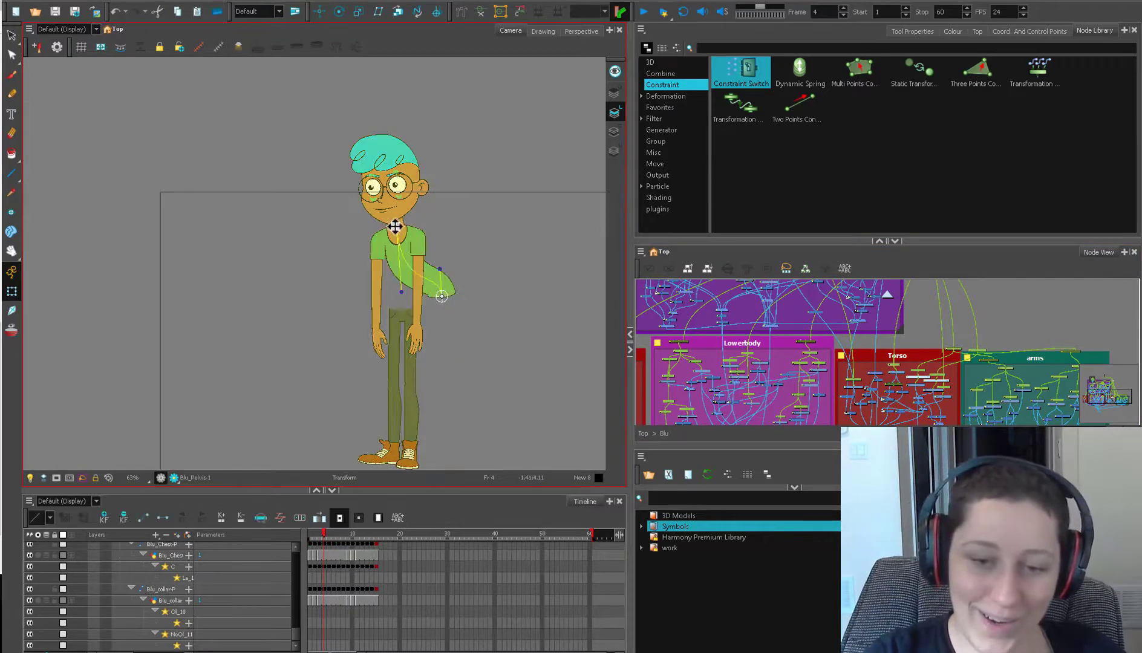
left_click_drag(395, 226, 537, 267)
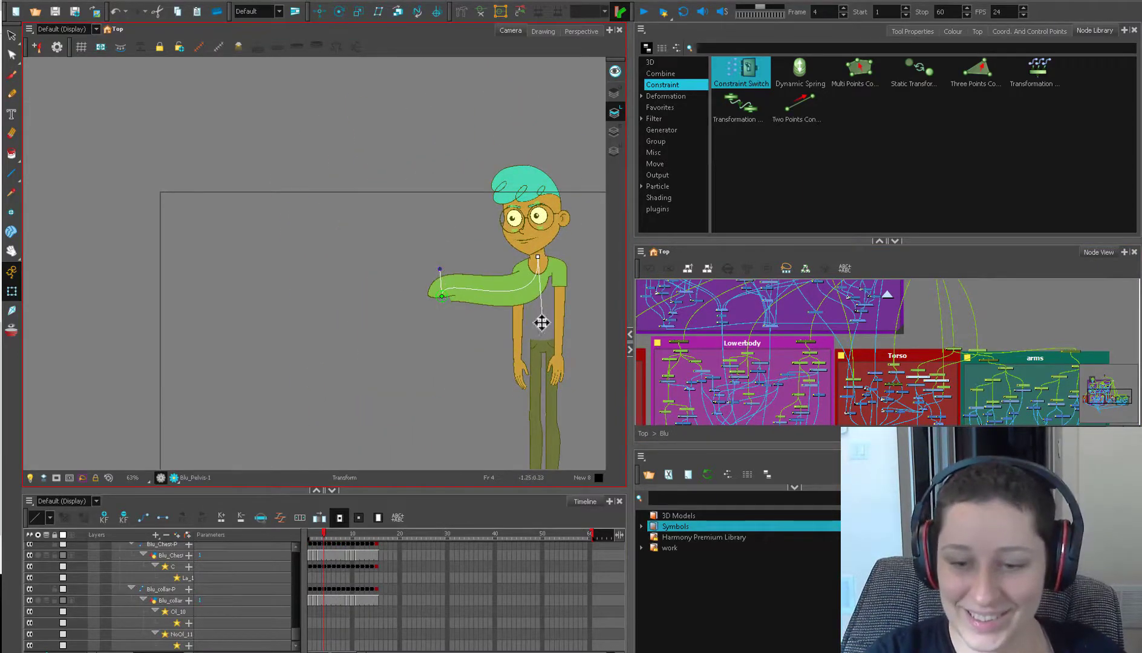
mouse_move(542, 324)
left_mouse_down()
mouse_move(464, 270)
mouse_move(492, 200)
mouse_move(527, 284)
mouse_move(572, 280)
mouse_move(523, 331)
left_mouse_up()
scroll(528, 334, "down", 1)
left_click_drag(540, 288, 356, 239)
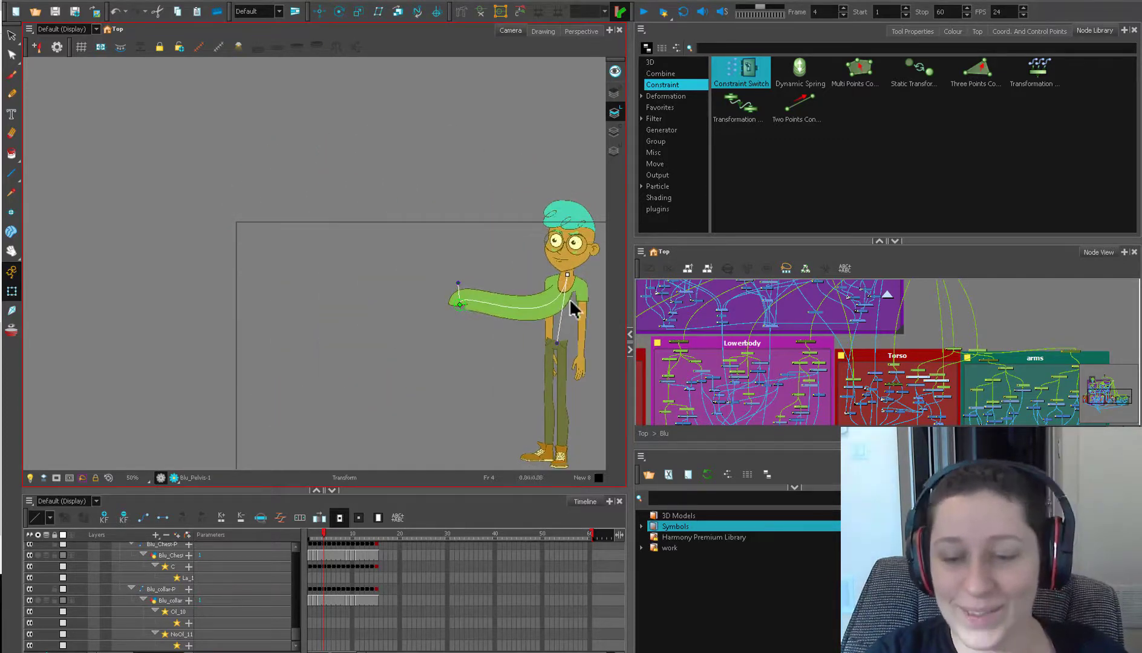
key("space")
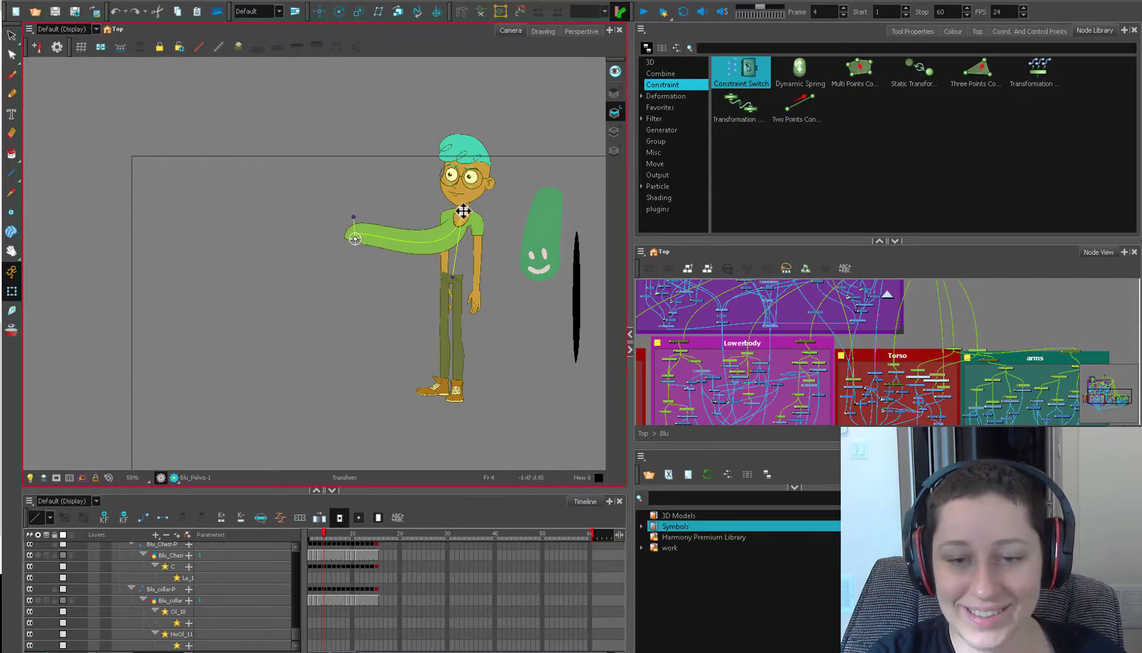
left_click_drag(463, 210, 357, 278)
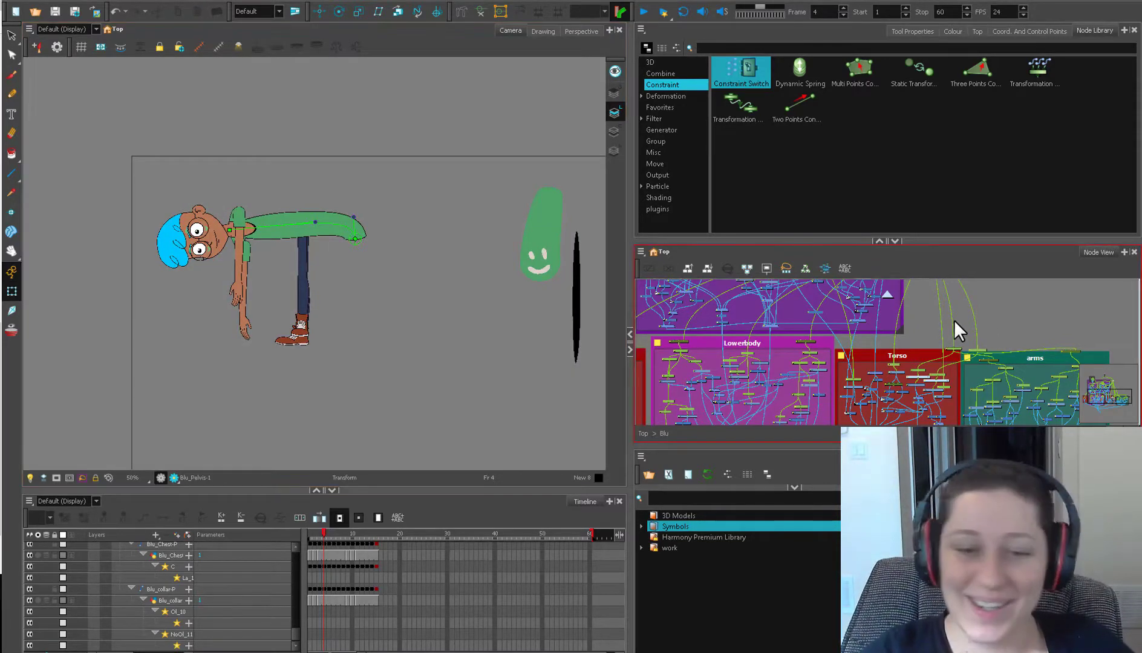
Step: Pose the character upright with the chest deformer's upper point and handles, undoing an unwanted adjustment and testing its base point
left_click_drag(230, 228, 429, 338)
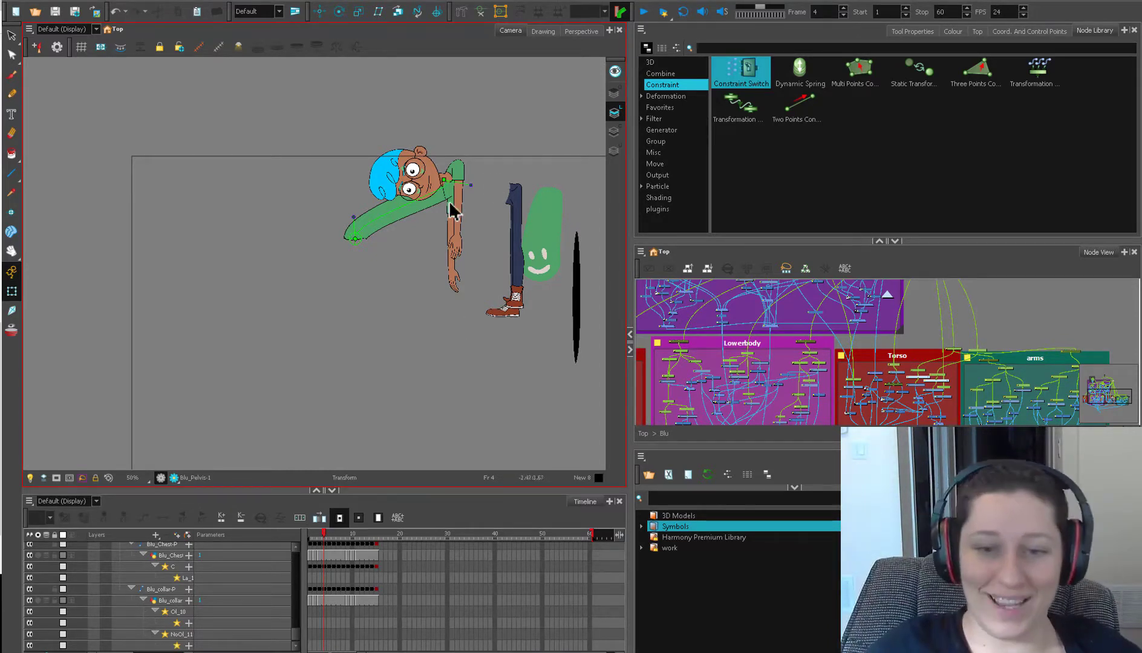
left_click_drag(470, 185, 447, 202)
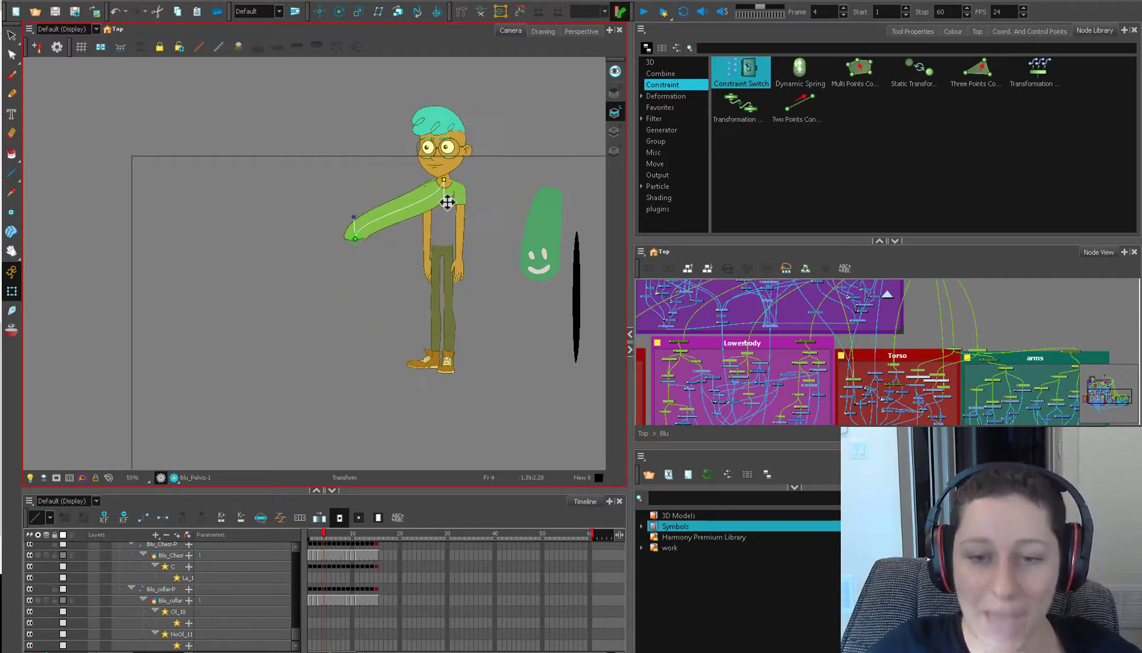
left_click_drag(342, 143, 406, 144)
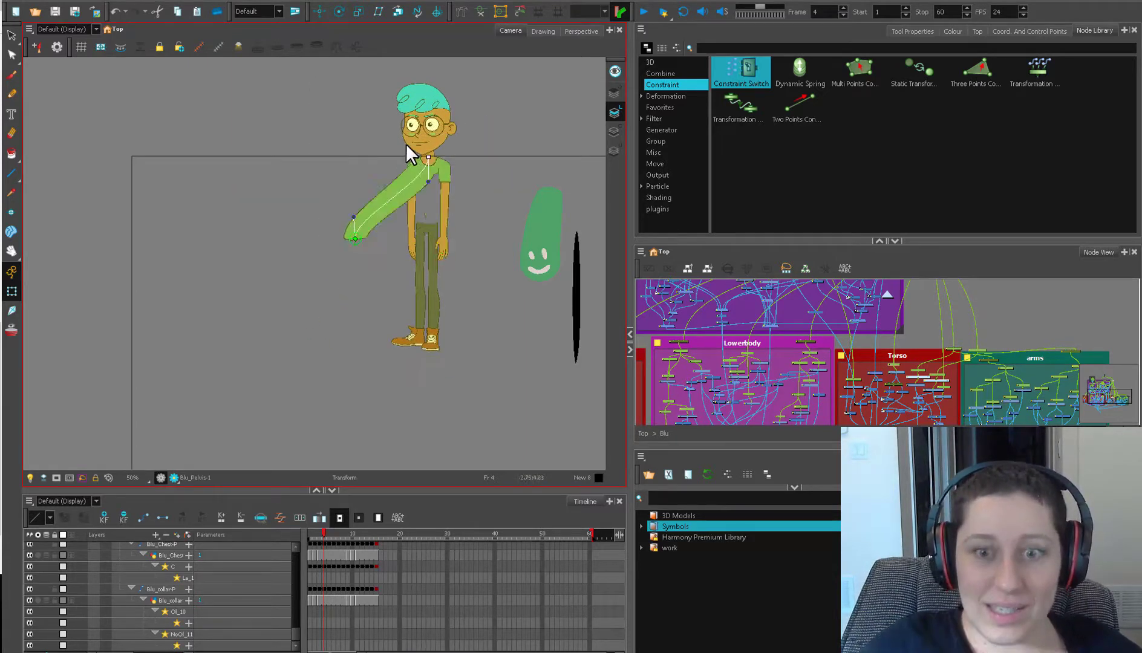
key("ctrl+z")
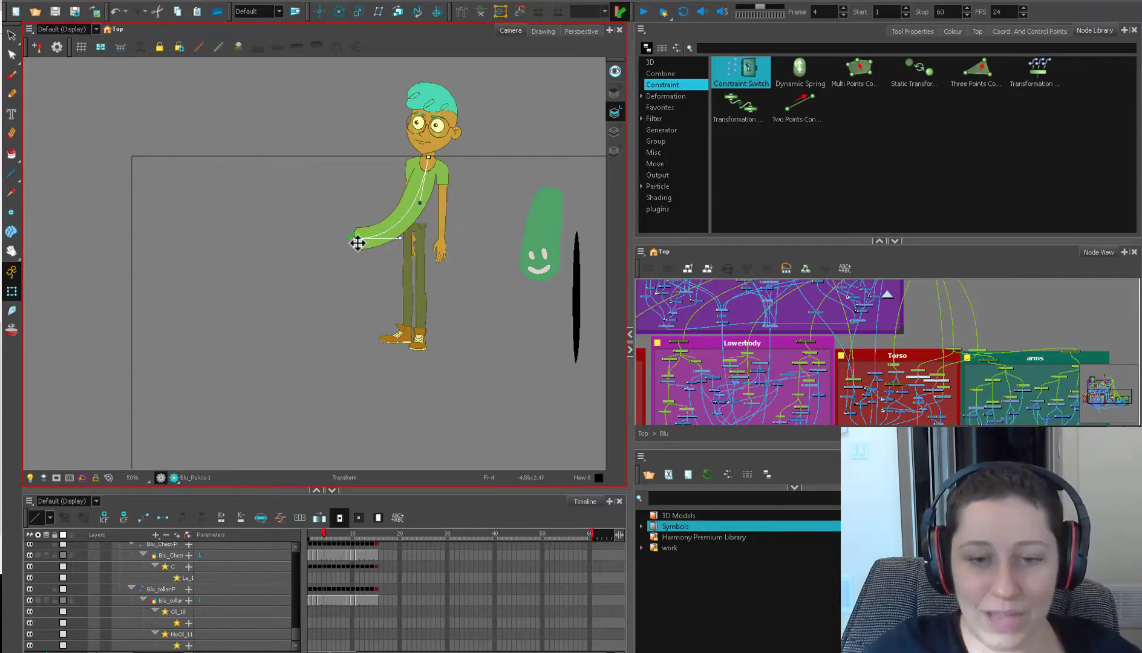
mouse_move(363, 247)
left_mouse_down()
mouse_move(567, 266)
mouse_move(313, 251)
left_mouse_up()
Step: Go to the top-level network, review the Transformation-Limit node's properties, and pull the chest deformer's upper point closer to its base
left_click(480, 193)
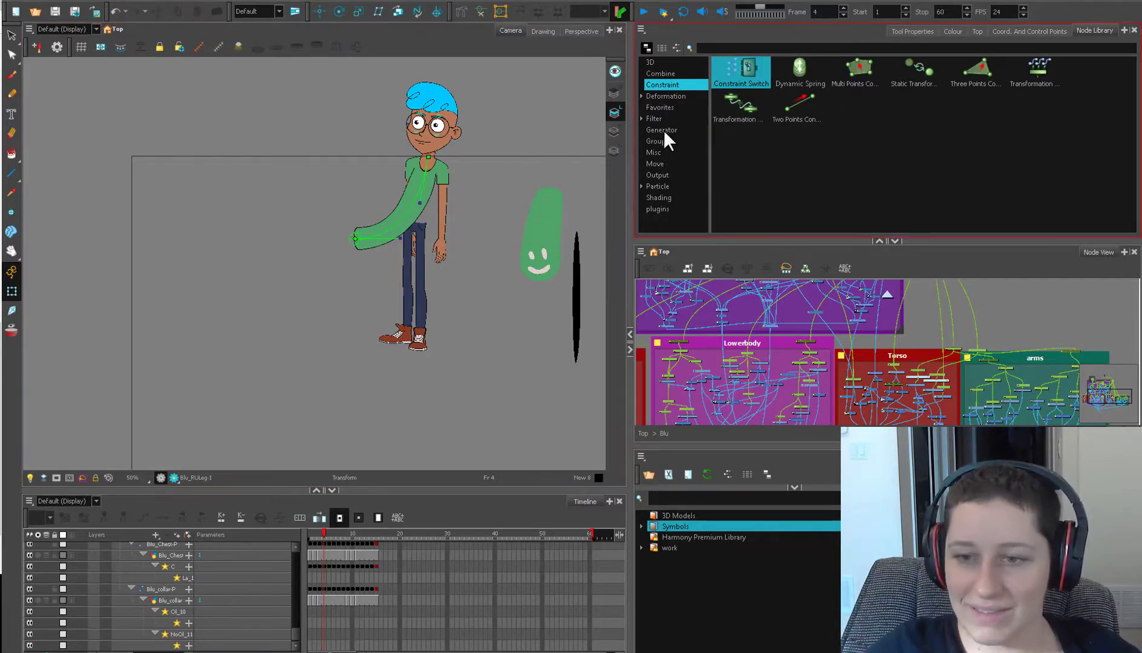
key("ctrl+shift+e")
left_click_drag(1020, 356, 765, 361)
scroll(887, 352, "up", 2)
mouse_move(919, 328)
left_mouse_down()
mouse_move(905, 340)
mouse_move(914, 346)
left_mouse_up()
left_click(833, 340)
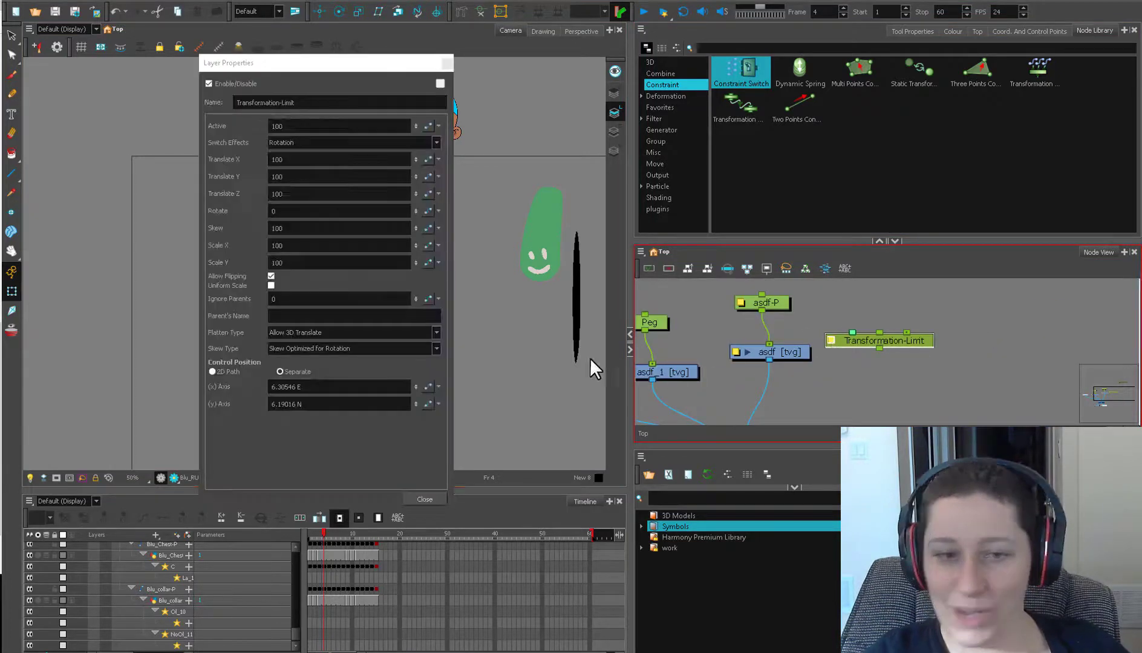
left_click(446, 63)
left_click_drag(428, 164, 357, 171)
Step: Connect the asdf drawing to asdf_1's matte port and move the masked stroke over the green smiling shape
left_click_drag(821, 319, 663, 326)
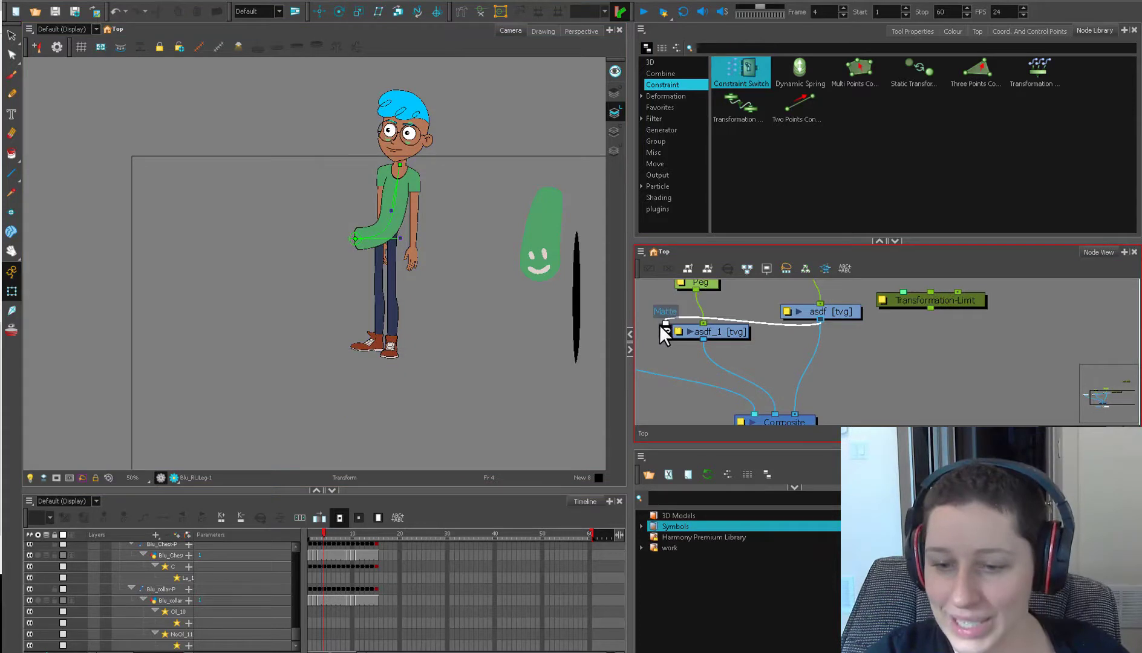
left_click_drag(599, 361, 443, 380)
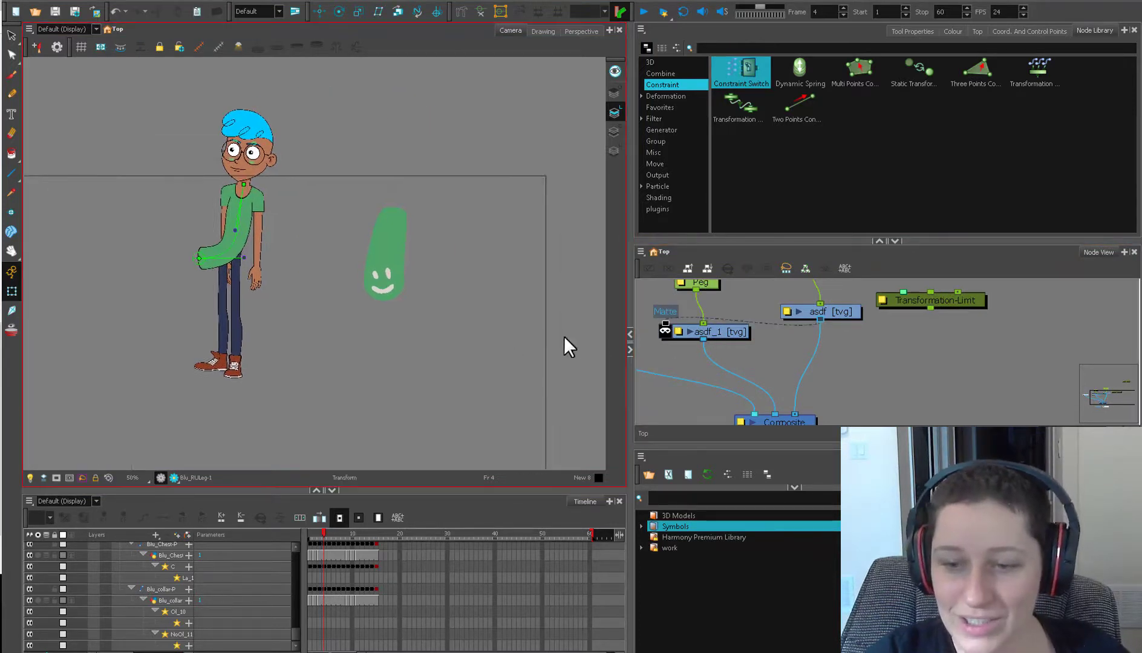
left_click(708, 284)
left_click_drag(726, 296, 735, 329)
scroll(732, 339, "down", 1)
left_click(812, 307)
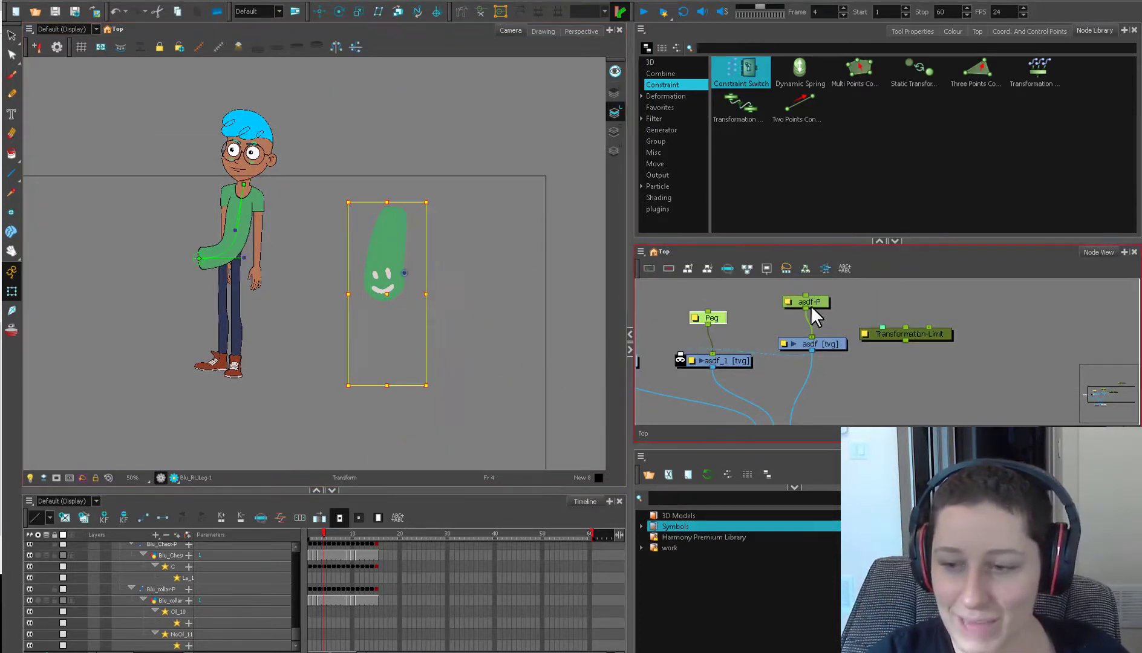
Step: Review the Invert Matte option in asdf_1's drawing properties
left_click(691, 361)
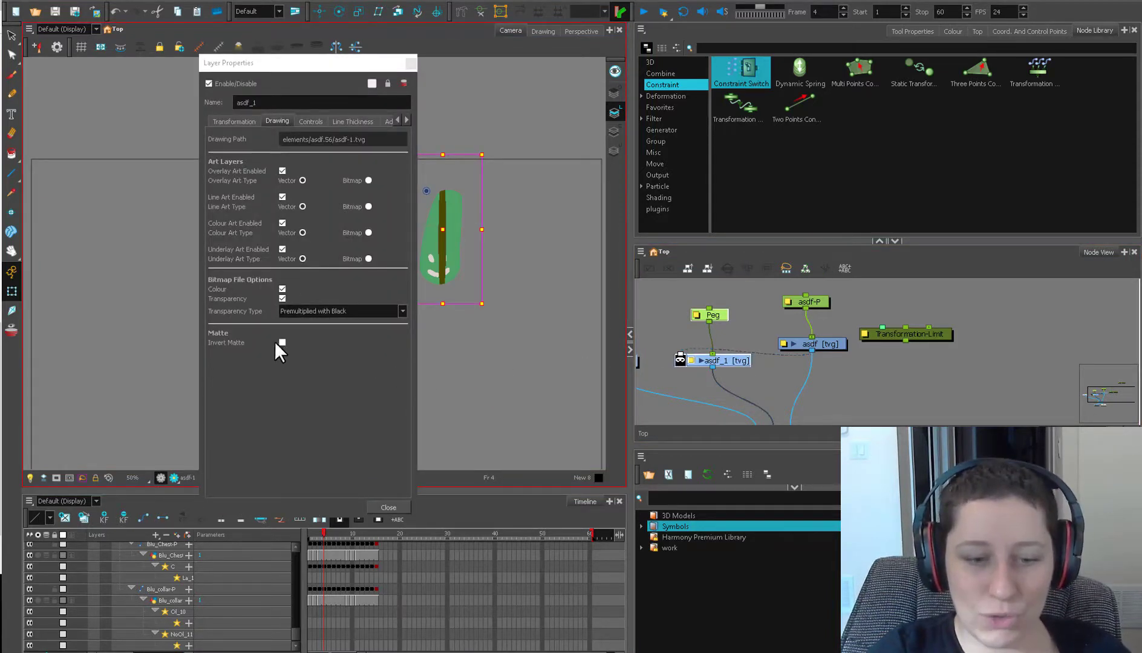
left_click(407, 62)
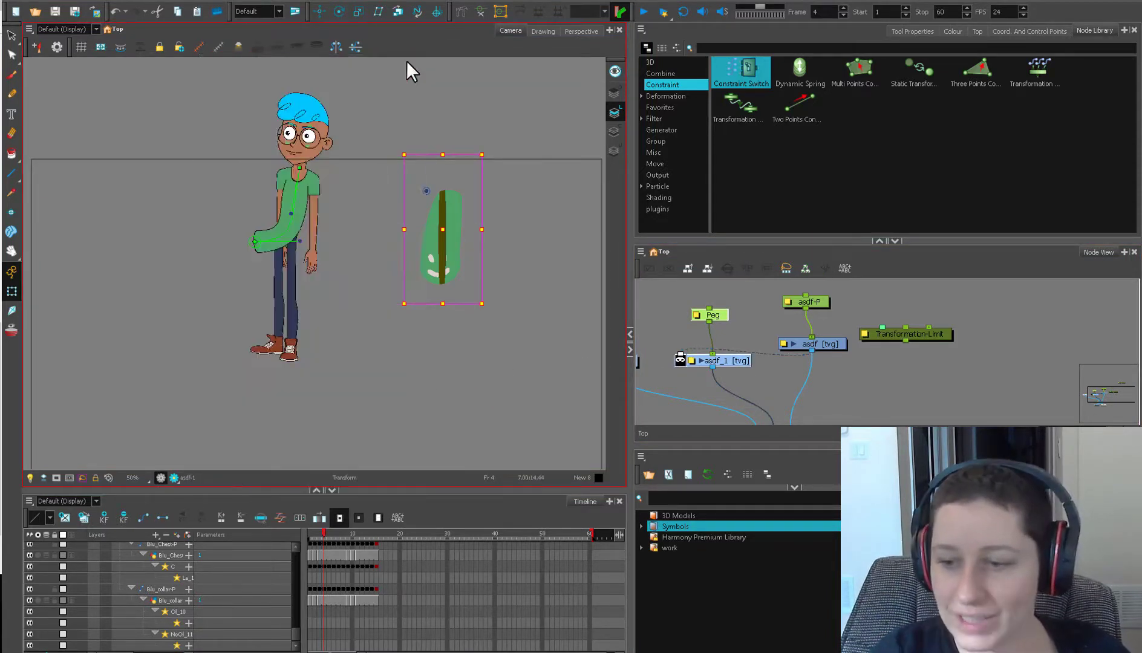
Step: Stretch the black ellipse with the Two-Points-Constraint's Peg and add a shared parent peg above Peg and Peg_1
left_click(766, 340)
scroll(768, 337, "down", 3)
left_click(795, 354)
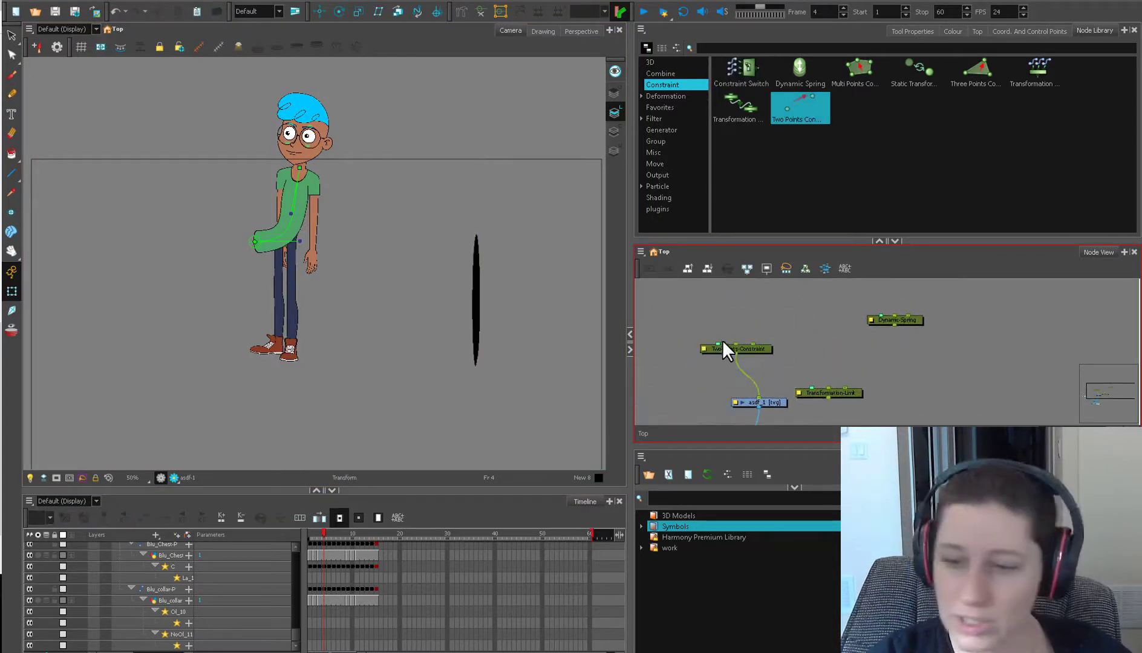
left_click_drag(722, 340, 742, 334)
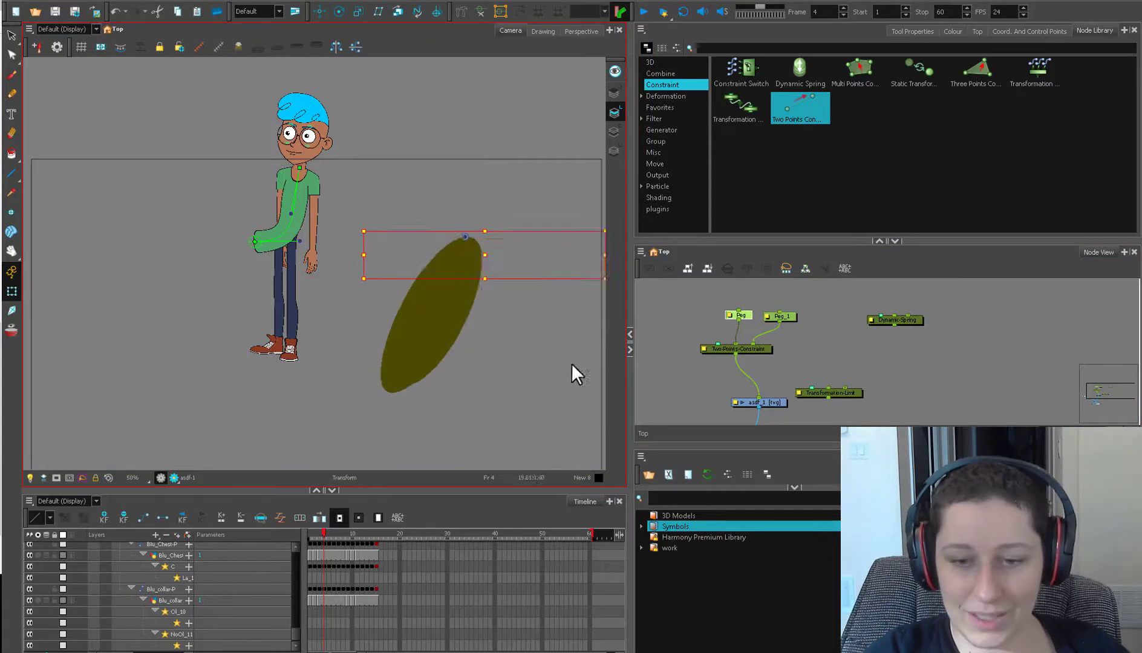
left_click_drag(572, 365, 525, 294)
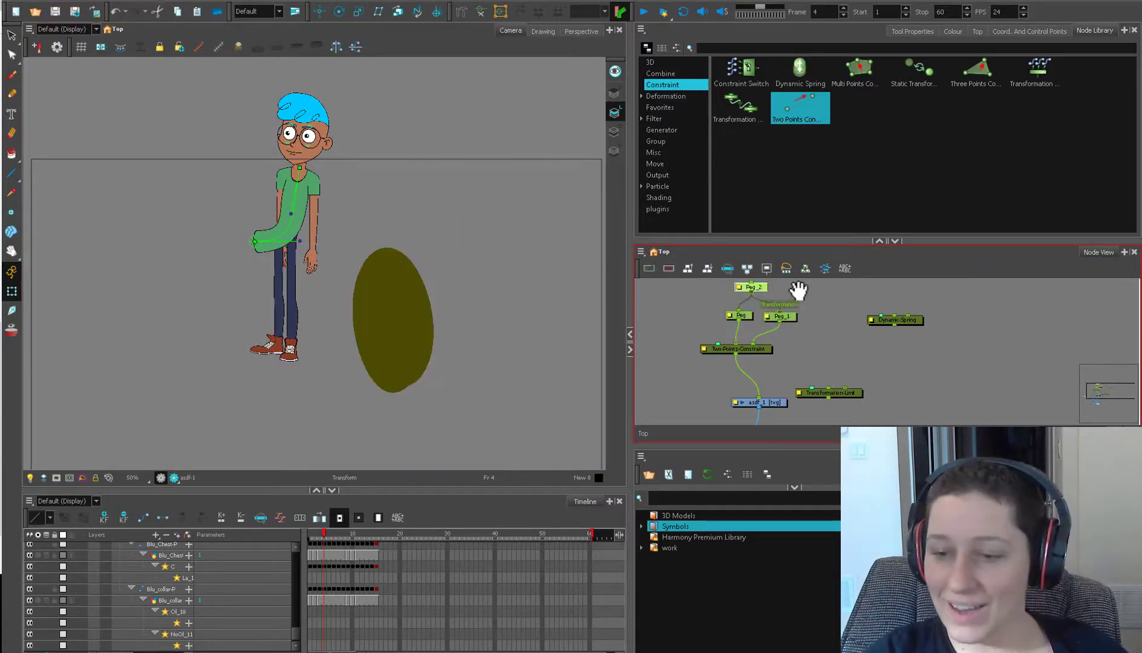
Step: Test moving the parent Peg_2 and the individual constraint pegs of the ellipse, undoing the trial moves
left_click_drag(798, 291, 748, 307)
left_click(769, 308)
left_click_drag(487, 438, 576, 304)
key("ctrl+z")
left_click_drag(673, 330, 776, 357)
left_click_drag(496, 390, 533, 442)
key("ctrl+z")
left_click(791, 322)
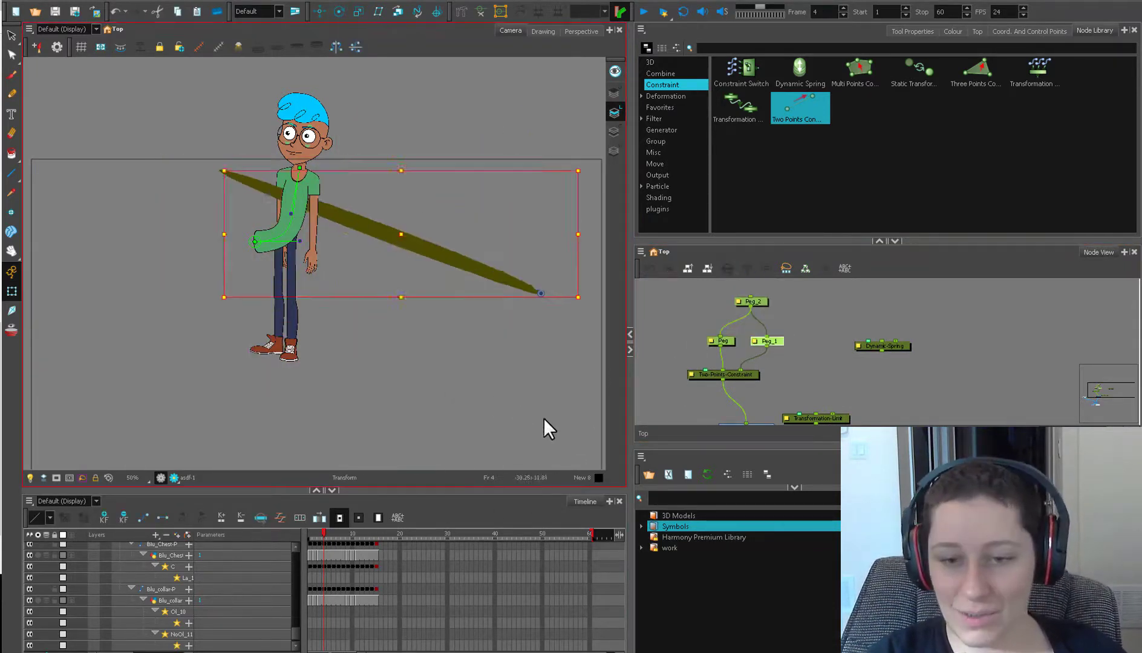
left_click_drag(544, 424, 647, 432)
key("ctrl+z")
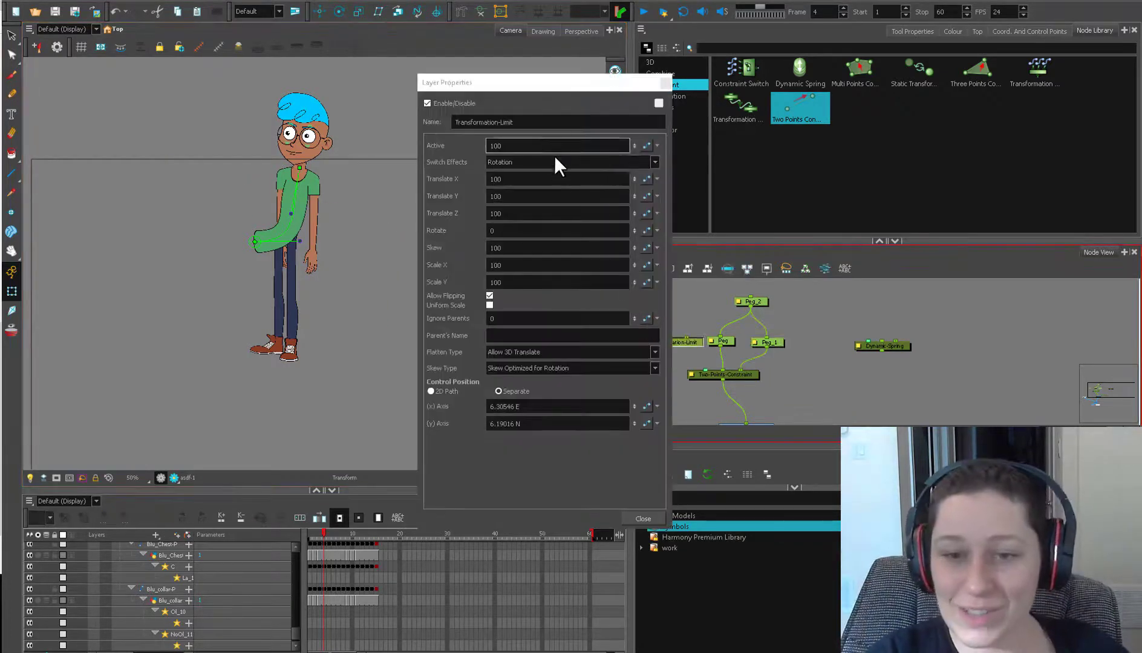
Step: Set the Transformation-Limit's Switch Effects to Active Value and examine the node's input ports
left_click(554, 163)
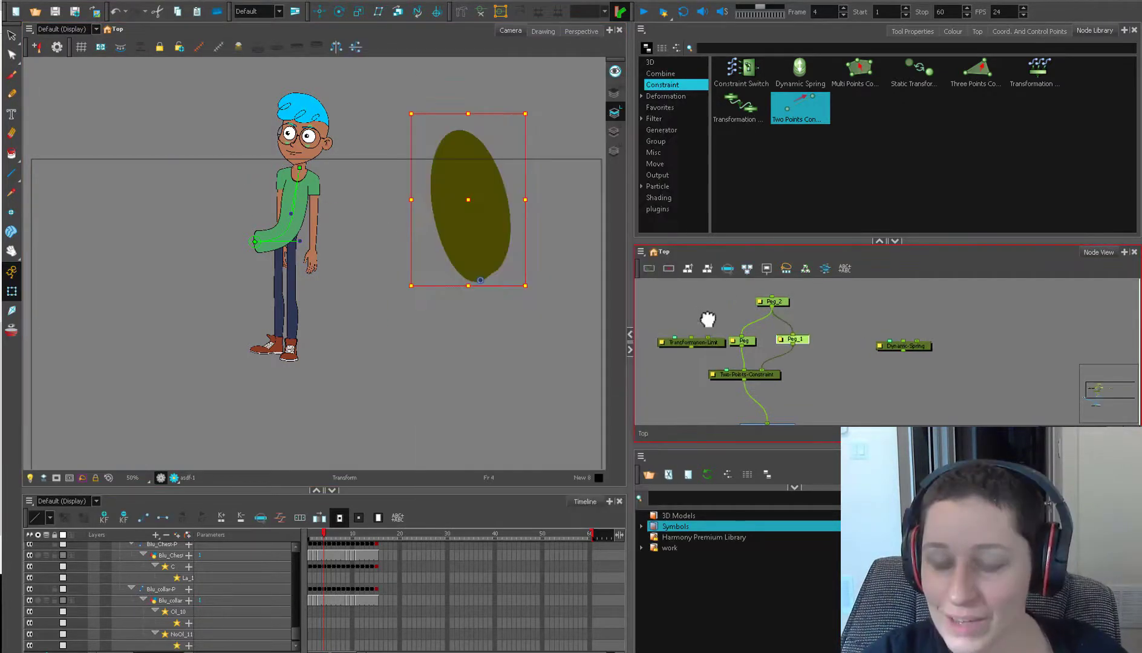
scroll(745, 334, "up", 5)
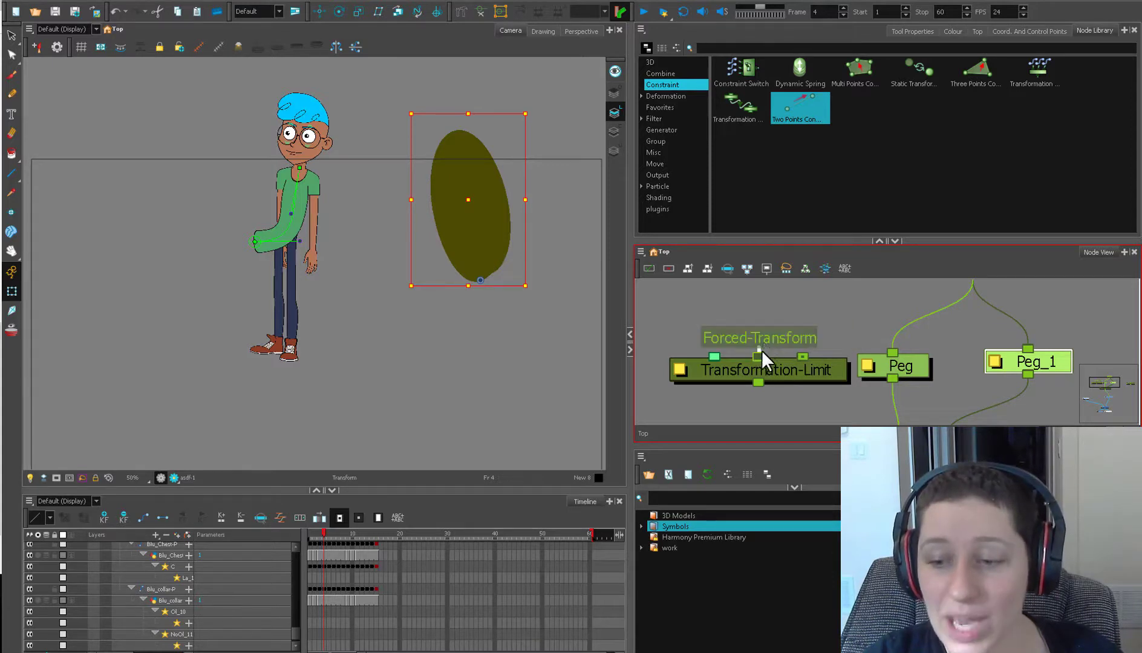
scroll(782, 338, "down", 2)
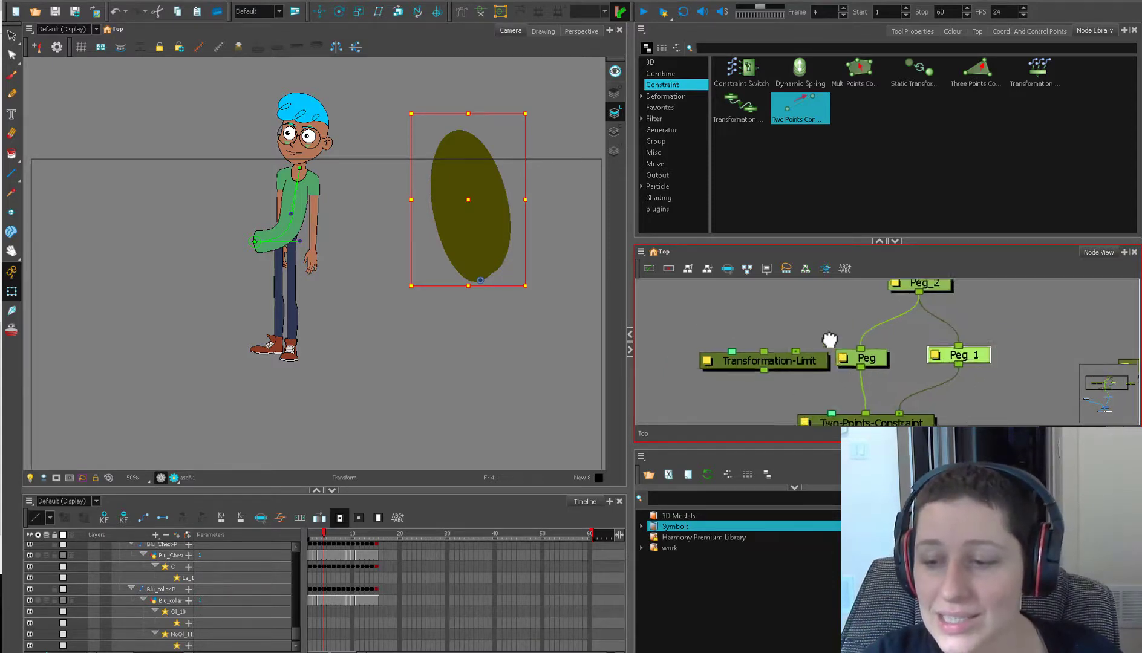
Step: Insert the Transformation-Limit node into the connection between Peg_2 and Peg
left_click_drag(829, 342, 787, 309)
scroll(820, 331, "down", 3)
left_click(838, 302)
left_click_drag(848, 284, 827, 307)
left_click_drag(748, 363, 826, 330)
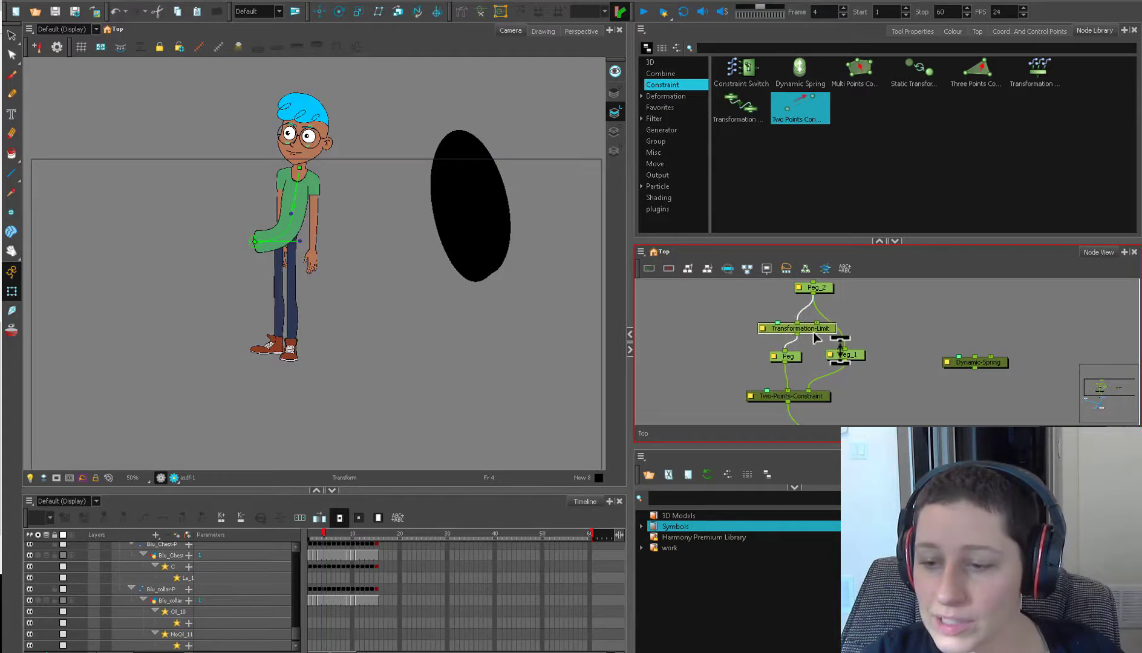
Step: Test the limited ellipse by moving Peg_2 and Peg in the camera view, undoing the trial moves
left_click(824, 289)
left_click_drag(556, 392, 427, 382)
key("ctrl+z")
key("ctrl+z")
key("ctrl+z")
key("ctrl+z")
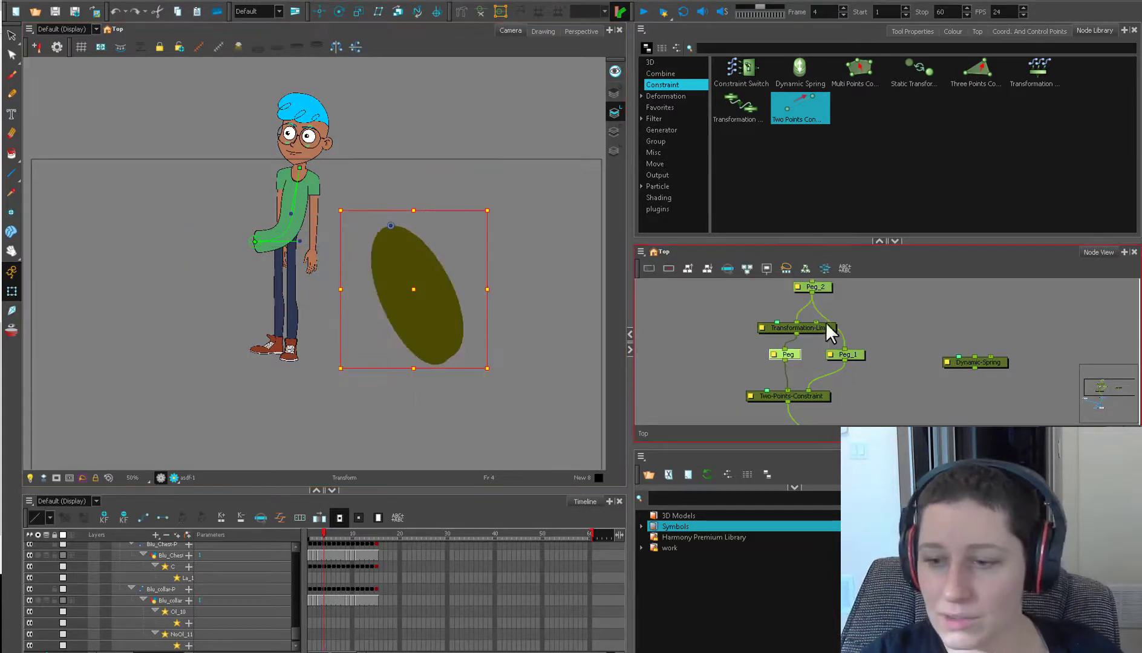
left_click_drag(508, 411, 648, 332)
Step: Reconnect Peg_2's output to the Limited Transform port of the Transformation-Limit node
left_click(816, 288)
left_click_drag(796, 320, 817, 322)
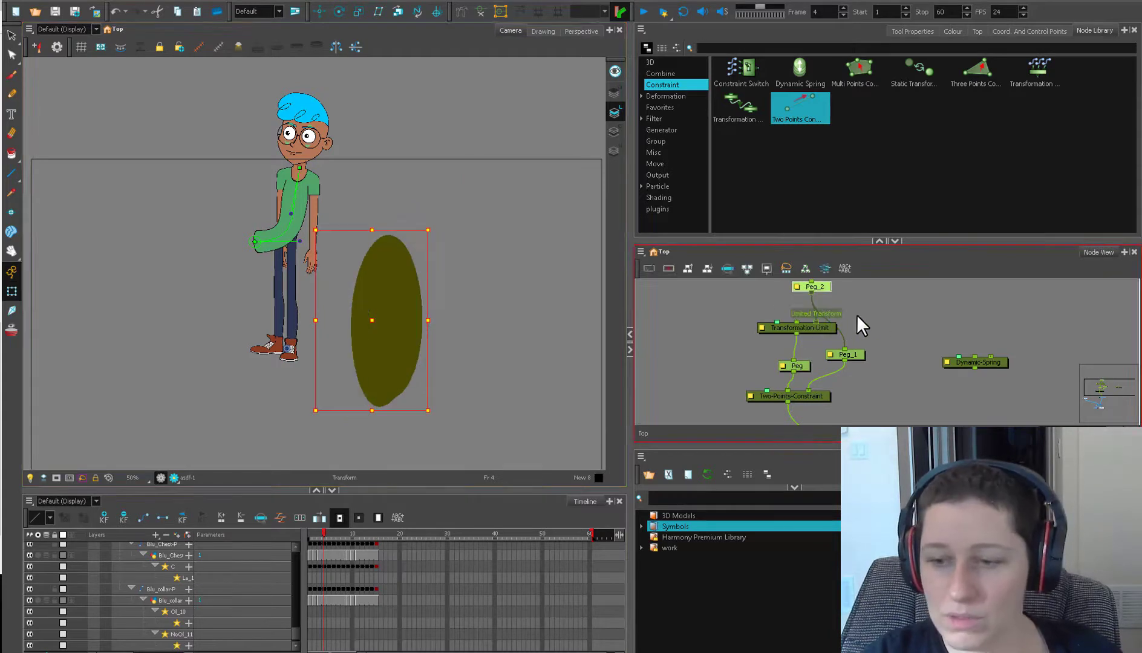
left_click(856, 316)
Step: Set the Transformation-Limit's Switch Effects to XYZ Translation and its Translate X to 0
double_click(799, 328)
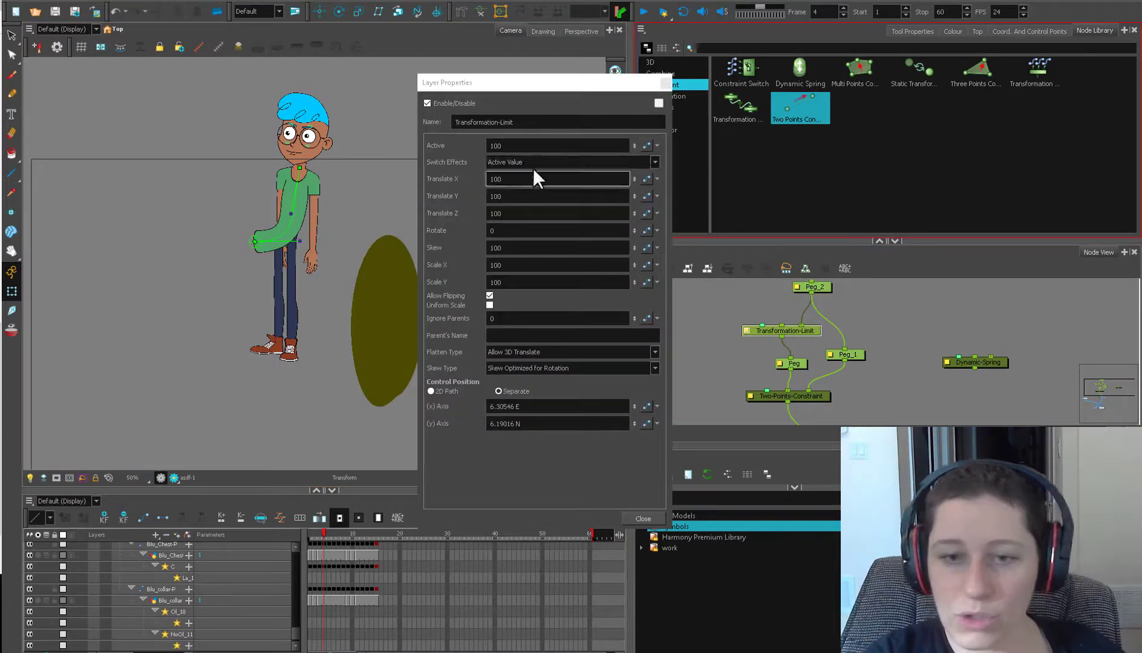
left_click(553, 162)
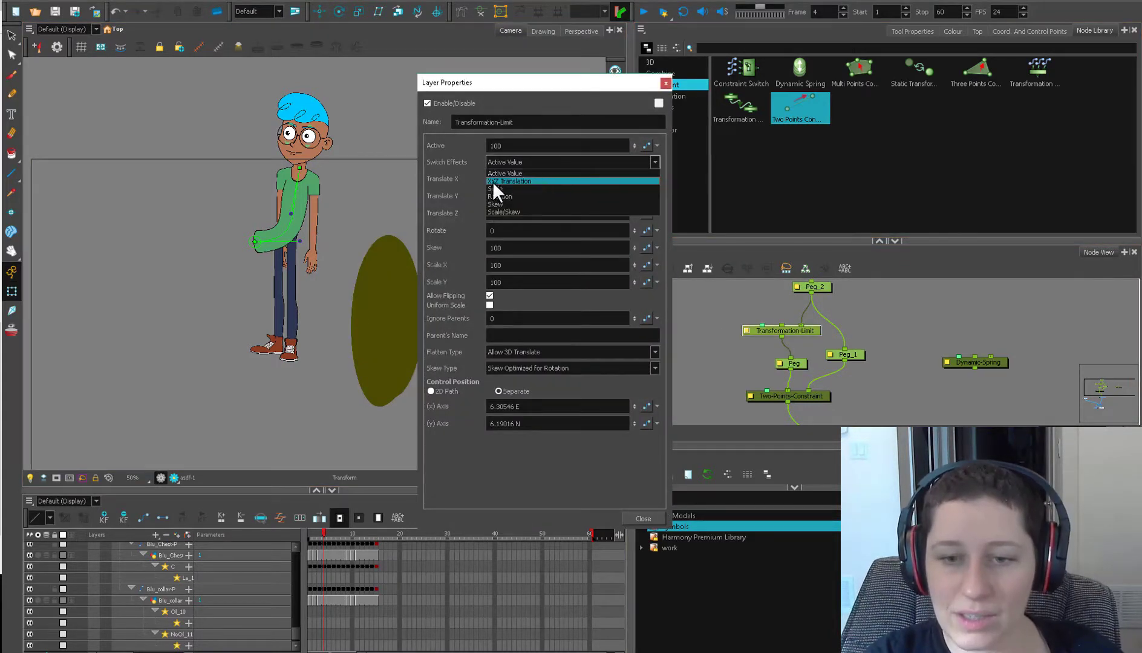
left_click(524, 181)
left_click_drag(532, 181, 481, 191)
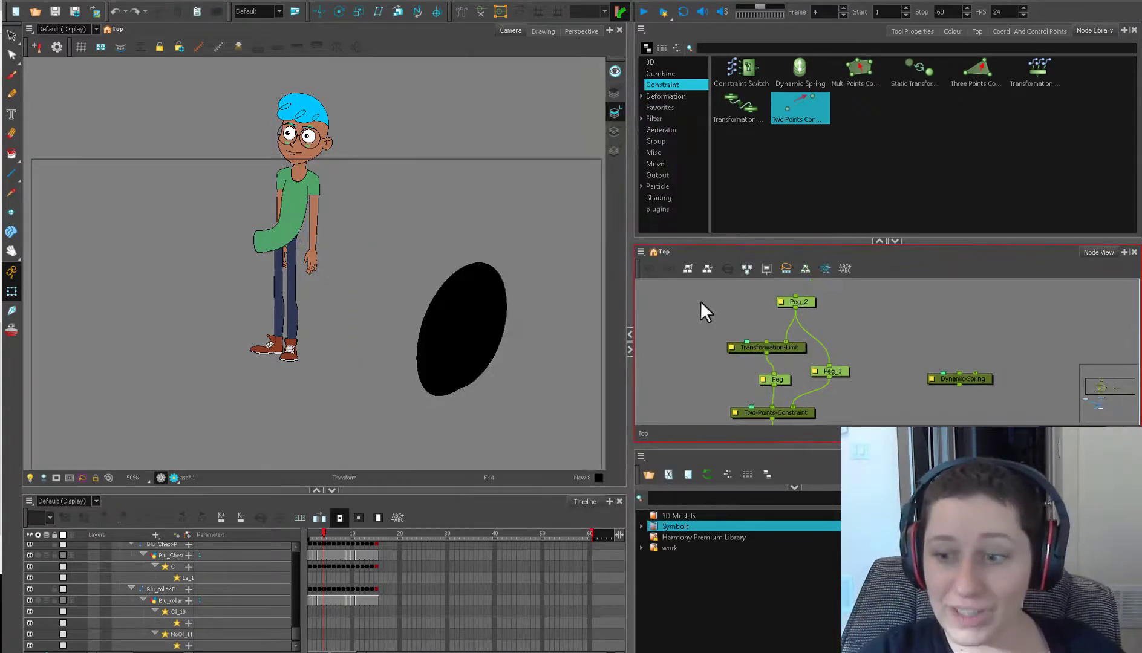
Step: Show the Transformation-Limit's control in the camera view and place it at the ellipse's upper tip
left_click(789, 347)
left_click_drag(792, 346, 792, 345)
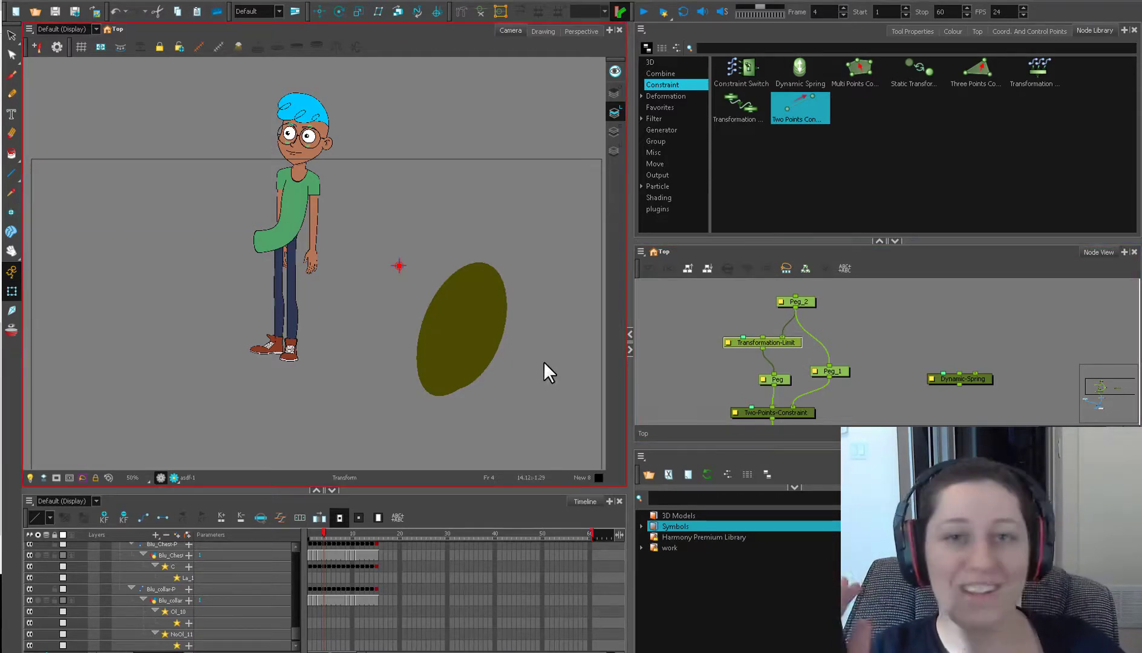
left_click(64, 1)
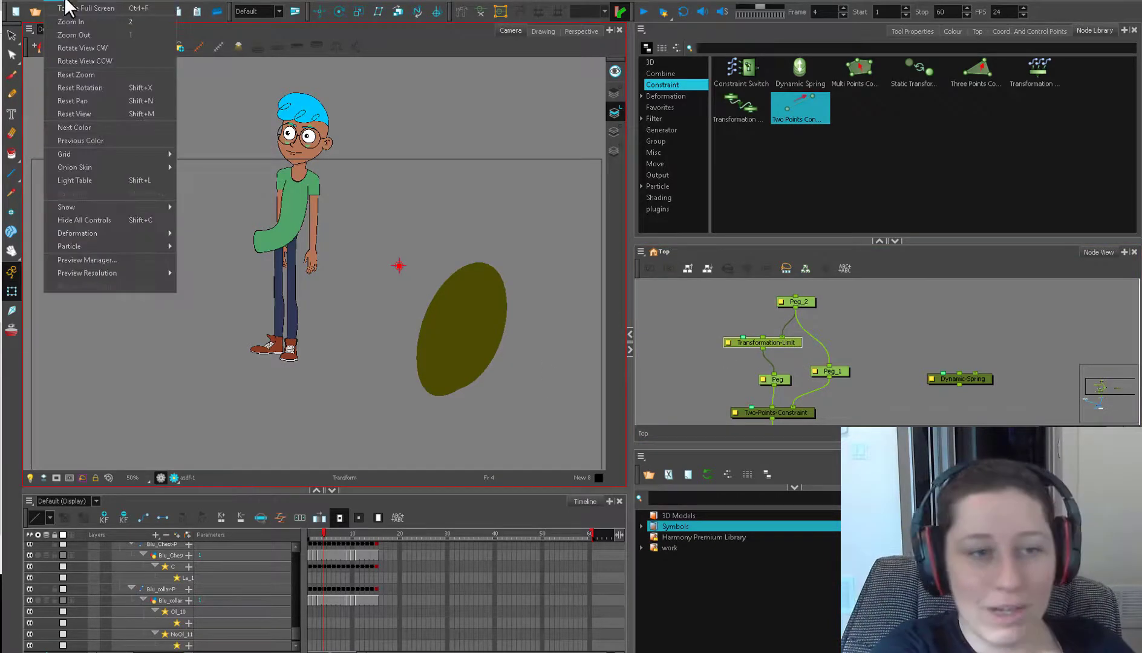
mouse_move(181, 207)
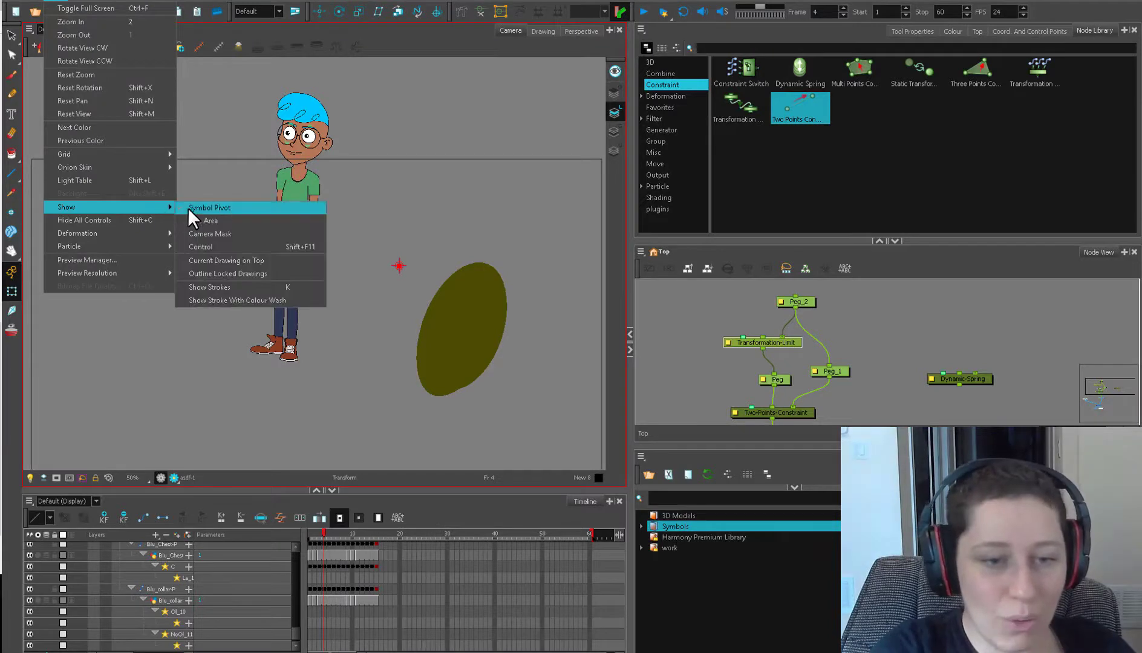
left_click(304, 248)
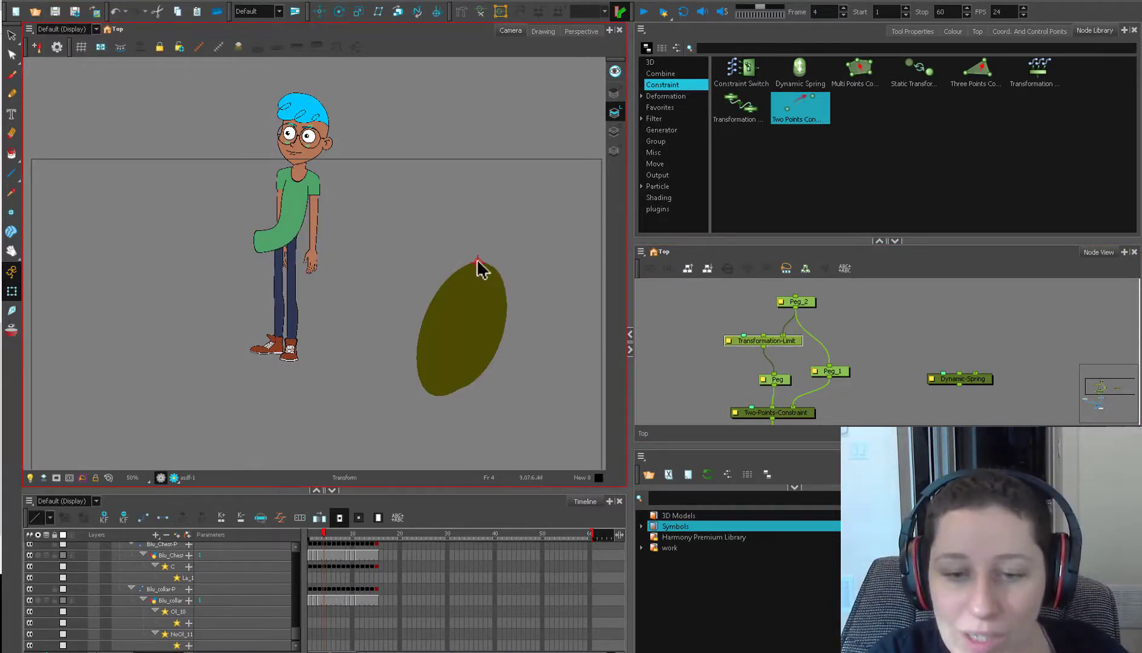
scroll(480, 265, "up", 3)
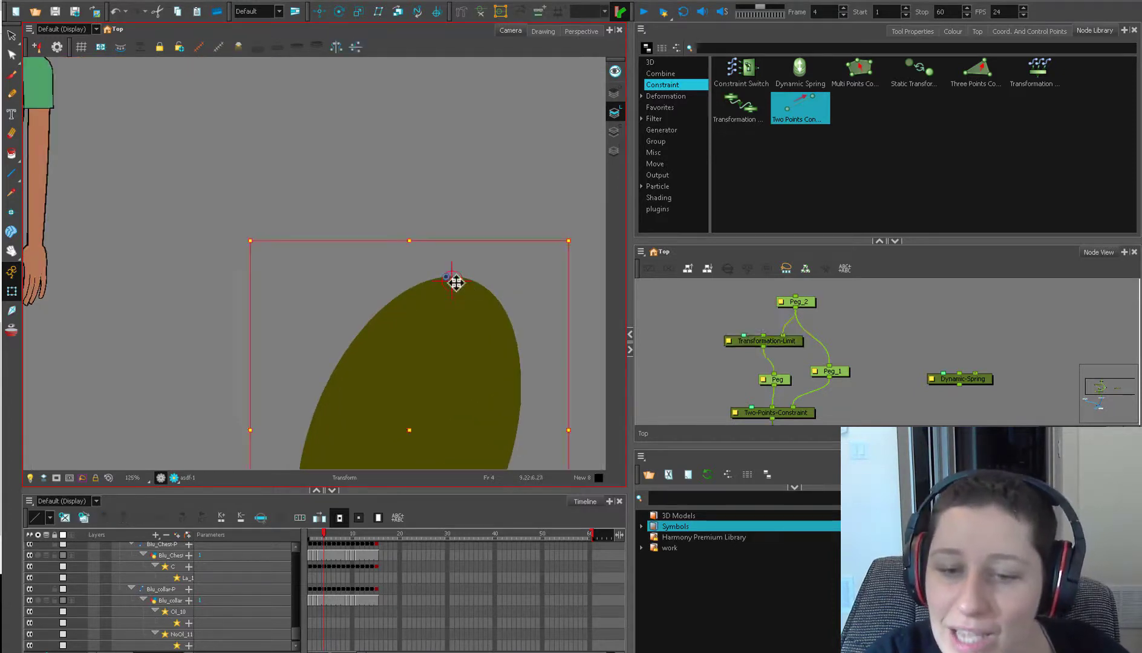
Step: Copy Peg's pivot coordinates into the Transformation-Limit's control position, setting X to 8.99998 E and Y to 6.44443 N
double_click(764, 340)
double_click(770, 379)
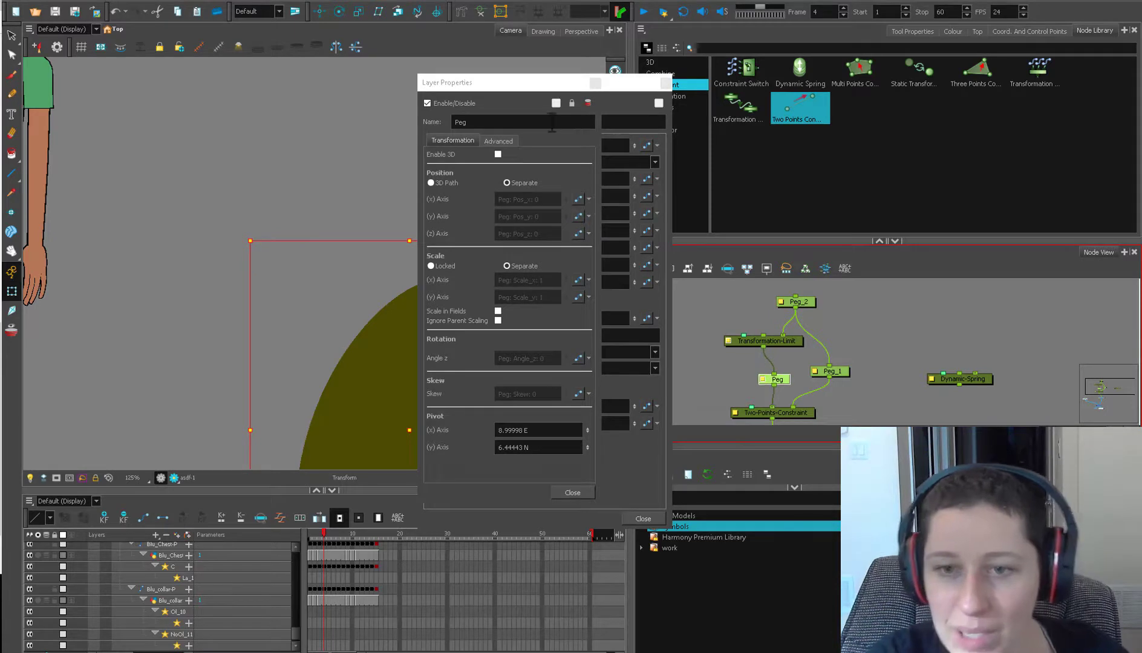
left_click_drag(502, 82, 315, 63)
left_click(330, 410)
key("ctrl+c")
left_click(503, 407)
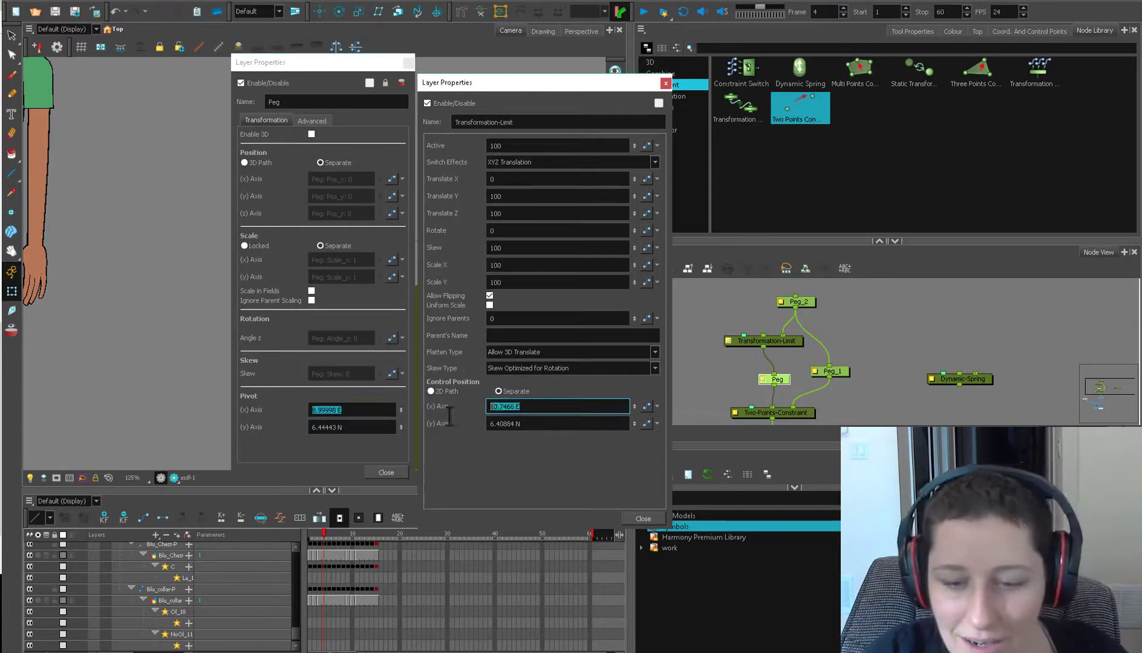
key("ctrl+v")
left_click_drag(311, 427, 419, 438)
key("ctrl+c")
left_click_drag(524, 423, 450, 442)
key("ctrl+v")
left_click(377, 473)
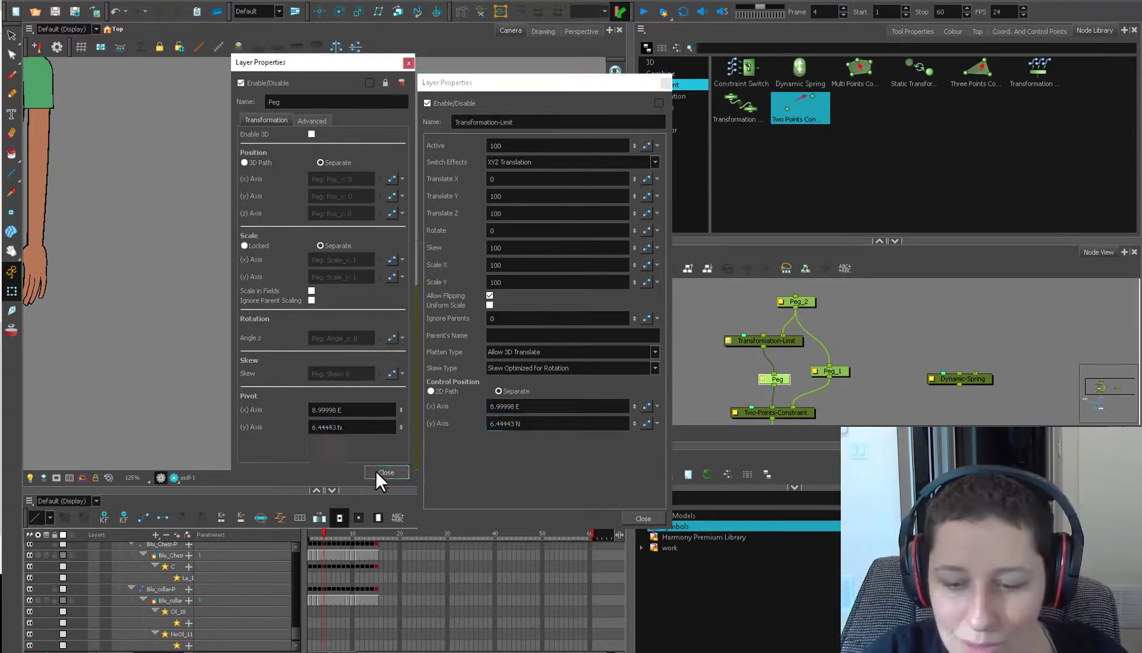
left_click(377, 472)
left_click(644, 518)
Step: Move Peg_2's pivot onto the Transformation-Limit control at the ellipse's upper tip using the Rotate tool
left_click(779, 380)
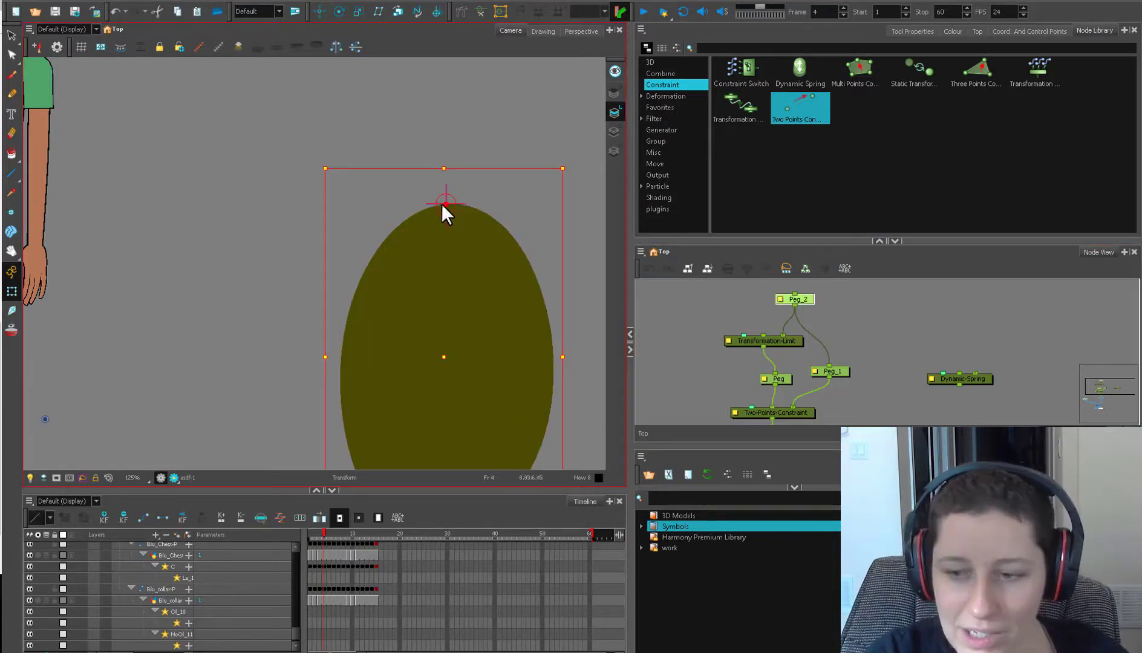
left_click(738, 302)
left_click(792, 299)
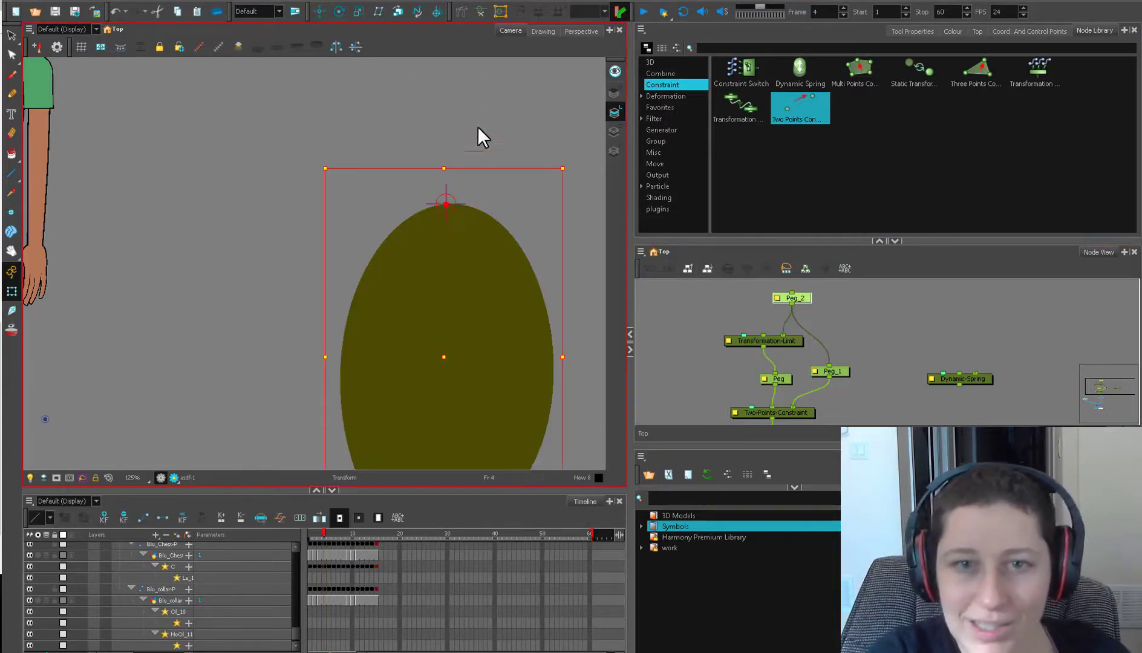
left_click(341, 11)
left_click_drag(46, 421, 446, 205)
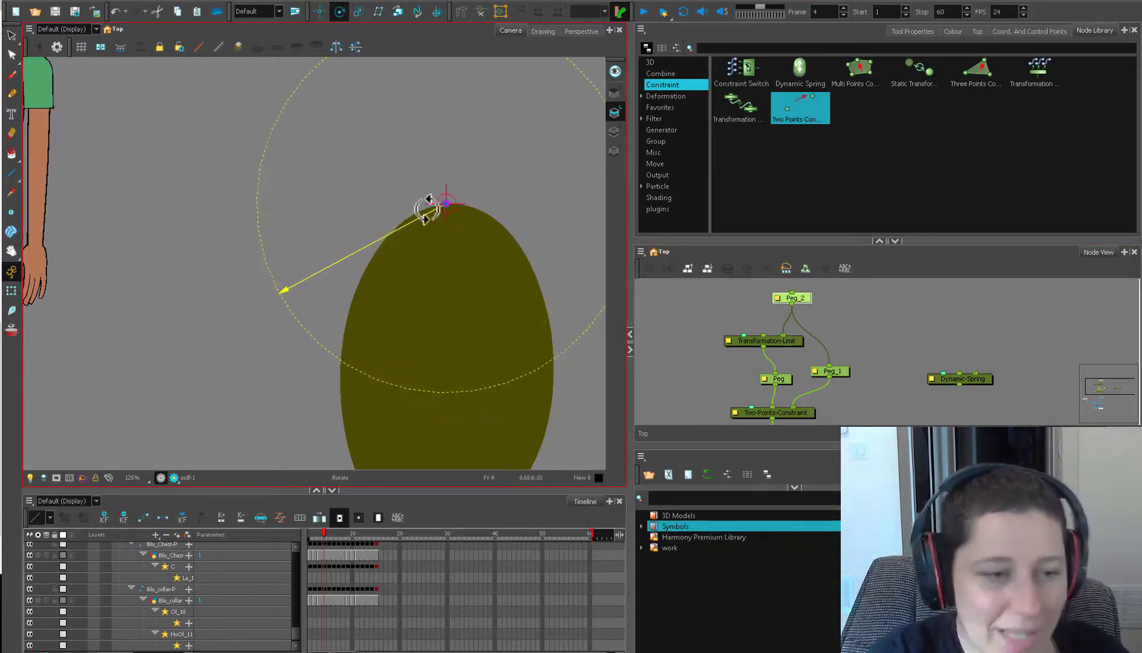
left_click(11, 291)
Step: Set the Transformation-Limit's Translate Y to 0
left_click(834, 308)
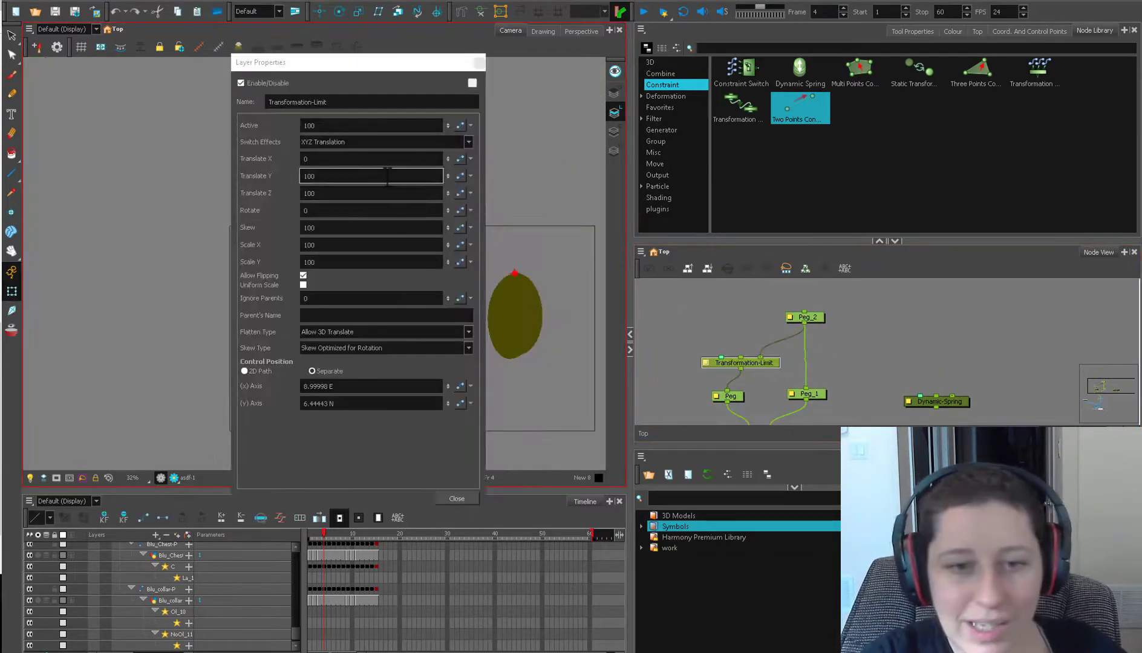
left_click_drag(383, 176, 254, 191)
type("0")
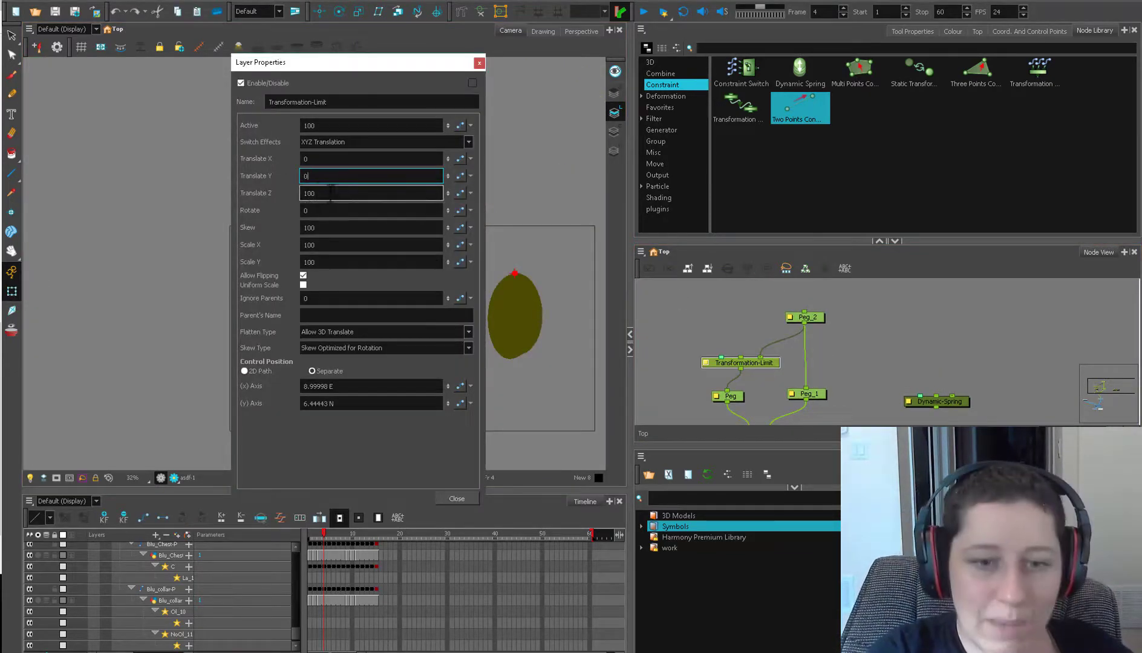
left_click(479, 63)
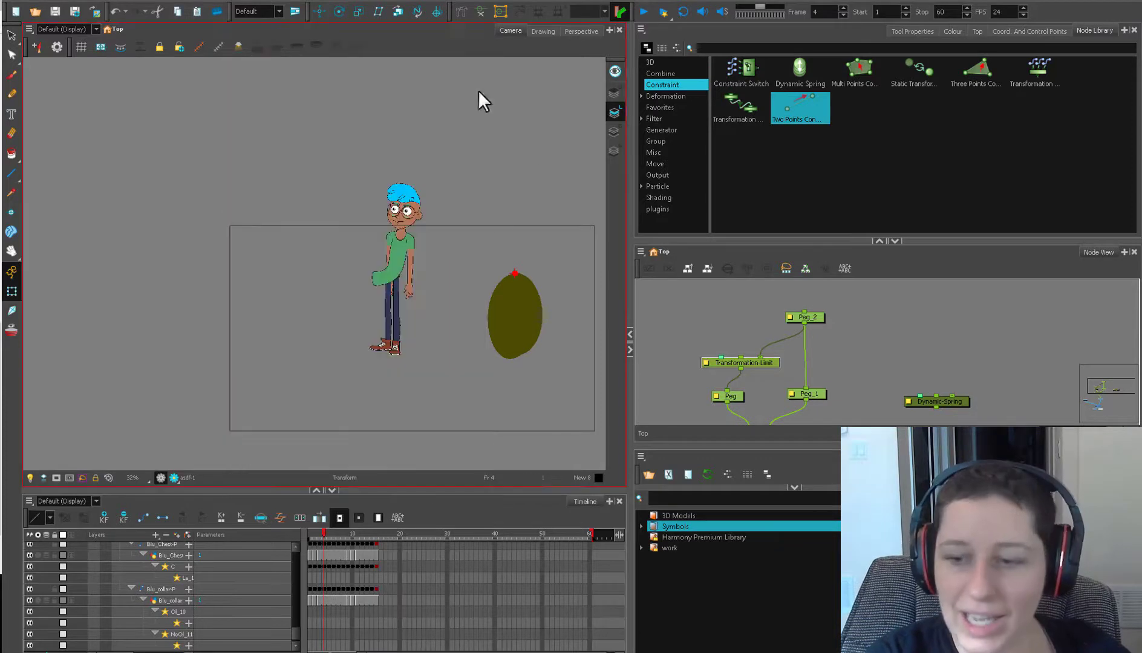
Step: Move Peg and the parent Peg_2 in the camera view to test how the limited ellipse stretches
left_click(731, 396)
left_click_drag(529, 330, 553, 300)
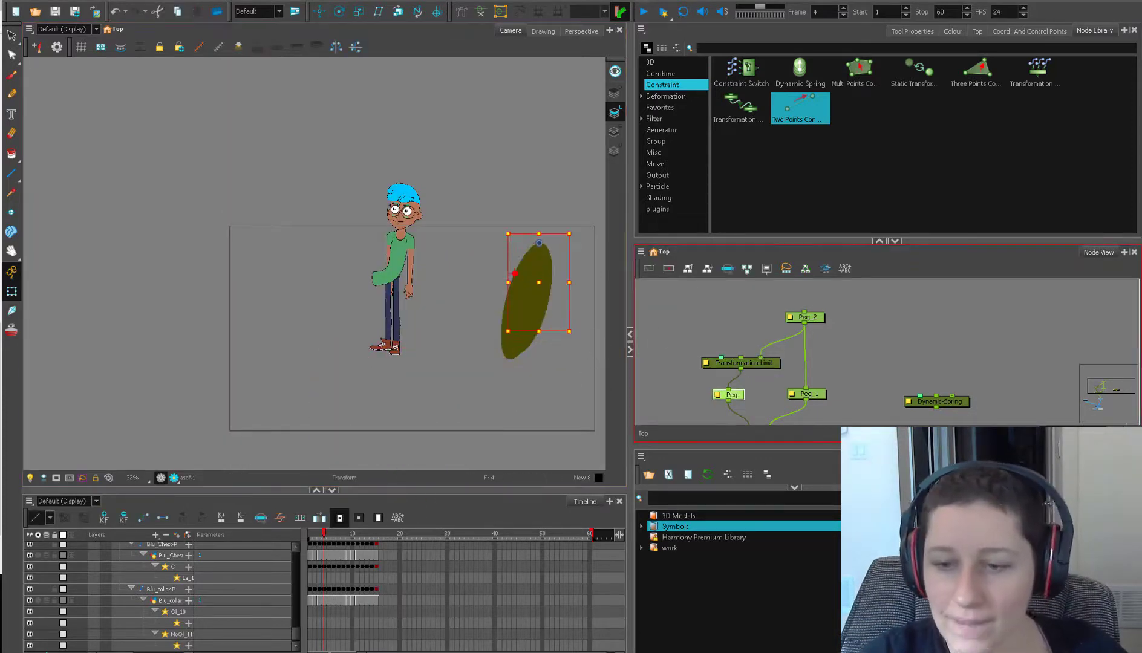
left_click_drag(544, 363, 607, 368)
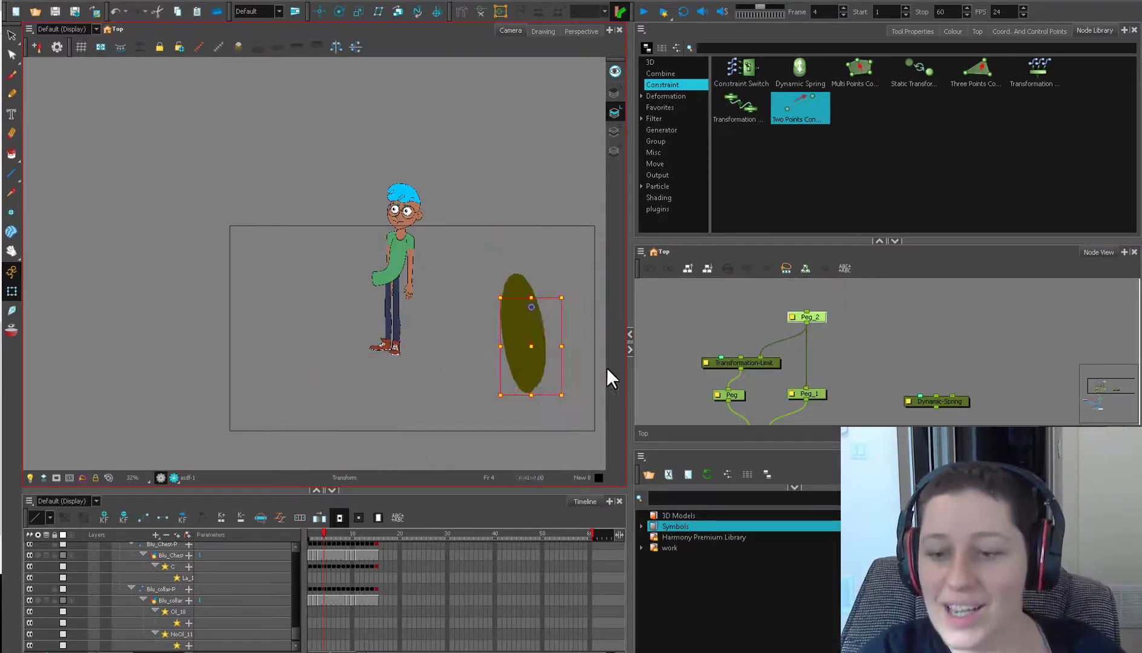
Step: Undo the ellipse's test moves and stretch the ellipse downward past the camera frame by scaling the parent Peg_2
key("ctrl+z")
left_click(727, 355)
left_click_drag(865, 368, 786, 391)
left_click(764, 329)
left_click_drag(569, 392, 793, 317)
key("ctrl+z")
left_click_drag(684, 366, 695, 366)
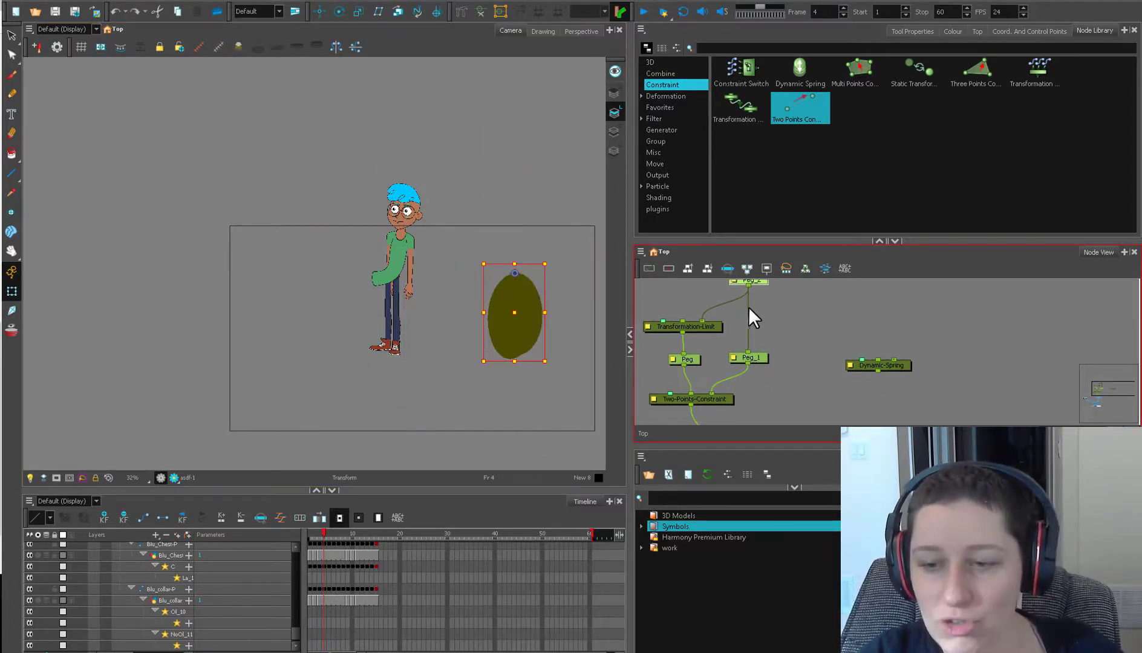
left_click_drag(773, 300, 778, 323)
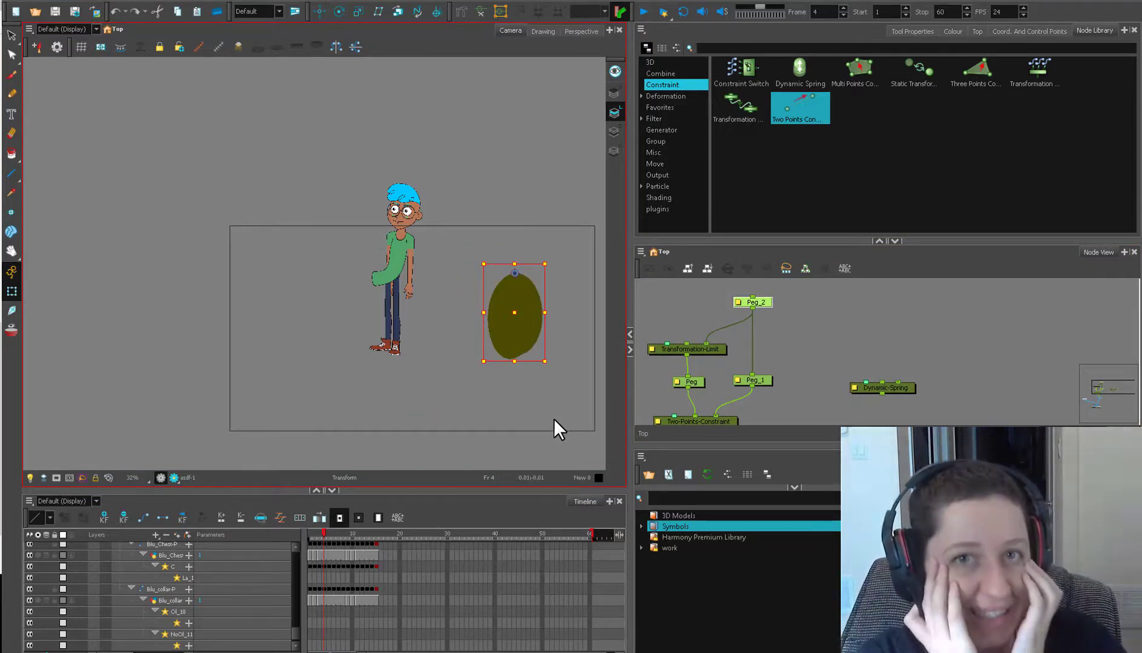
left_click_drag(514, 362, 517, 503)
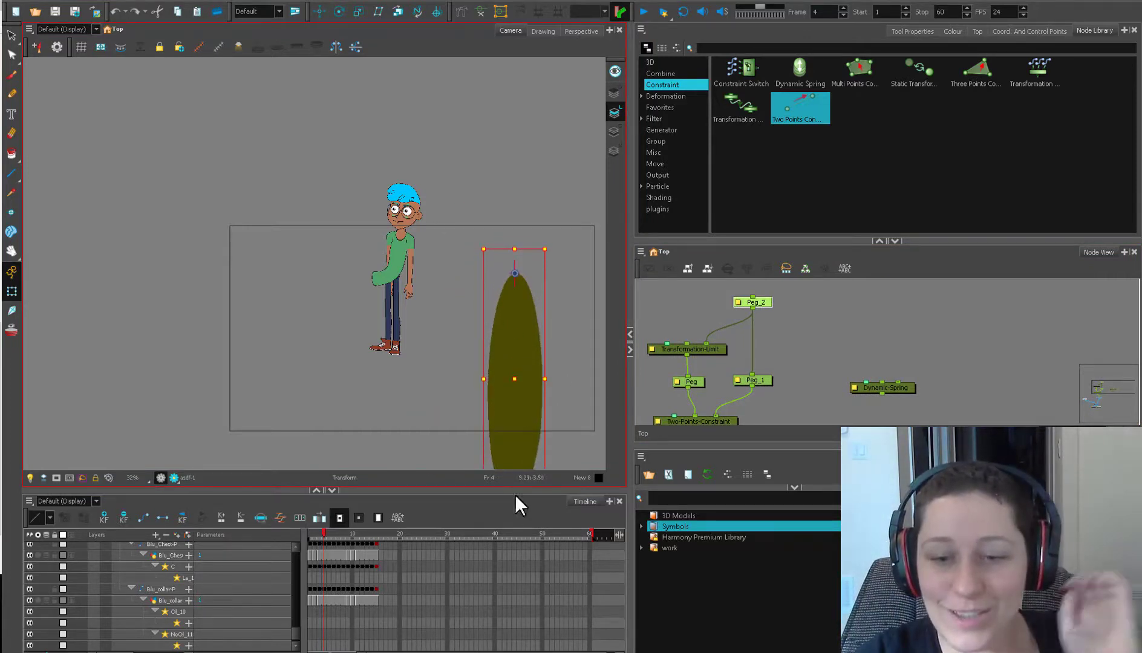
left_click(761, 330)
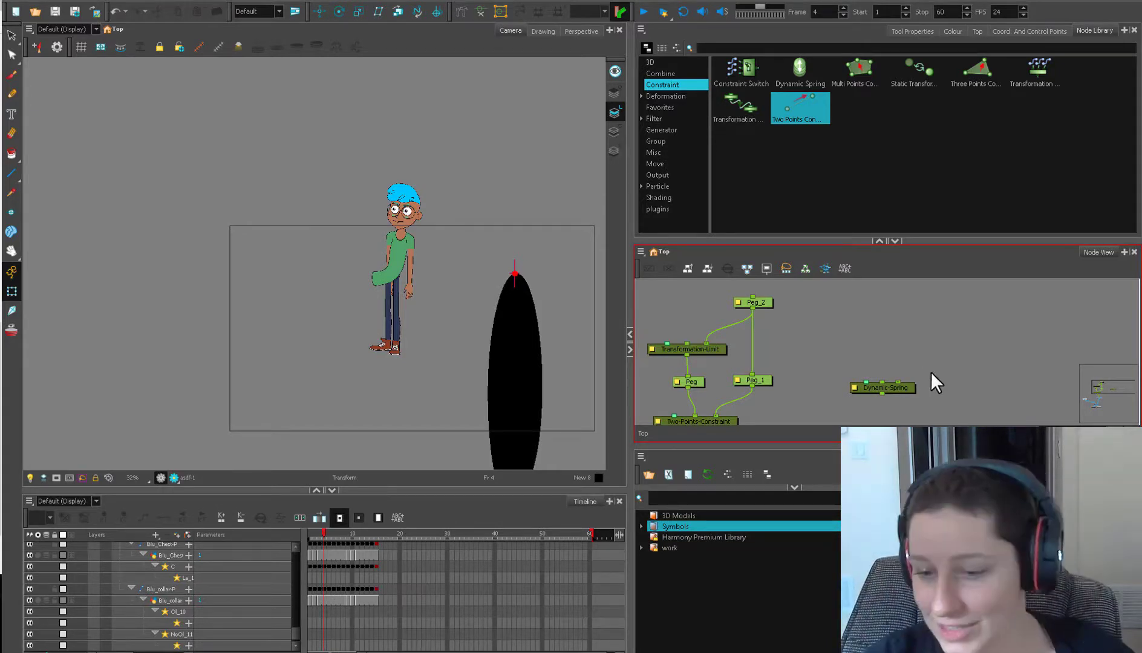
Step: Reposition the Two-Points-Constraint node in the network so it sits just below Peg_1
left_click_drag(721, 351, 736, 340)
left_click_drag(828, 389, 806, 346)
left_click(738, 378)
left_click_drag(705, 378, 771, 380)
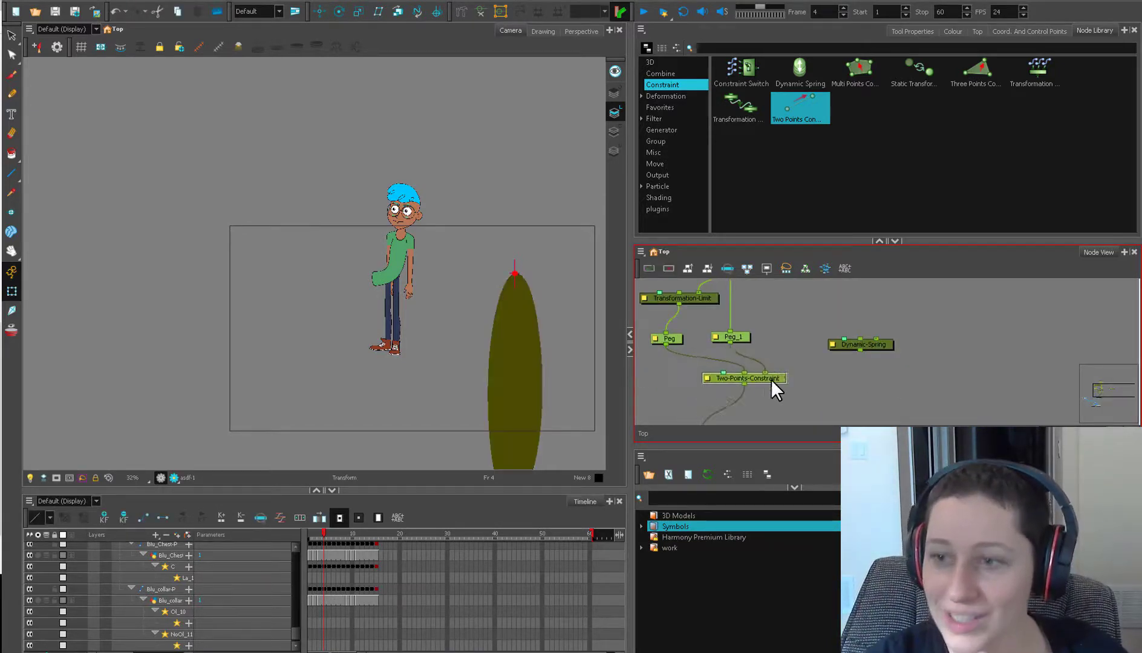
Step: Move the unused Dynamic-Spring node away from the ellipse's rig and delete it from the network
left_click_drag(888, 345, 909, 319)
left_click_drag(917, 318, 1016, 325)
key("Delete")
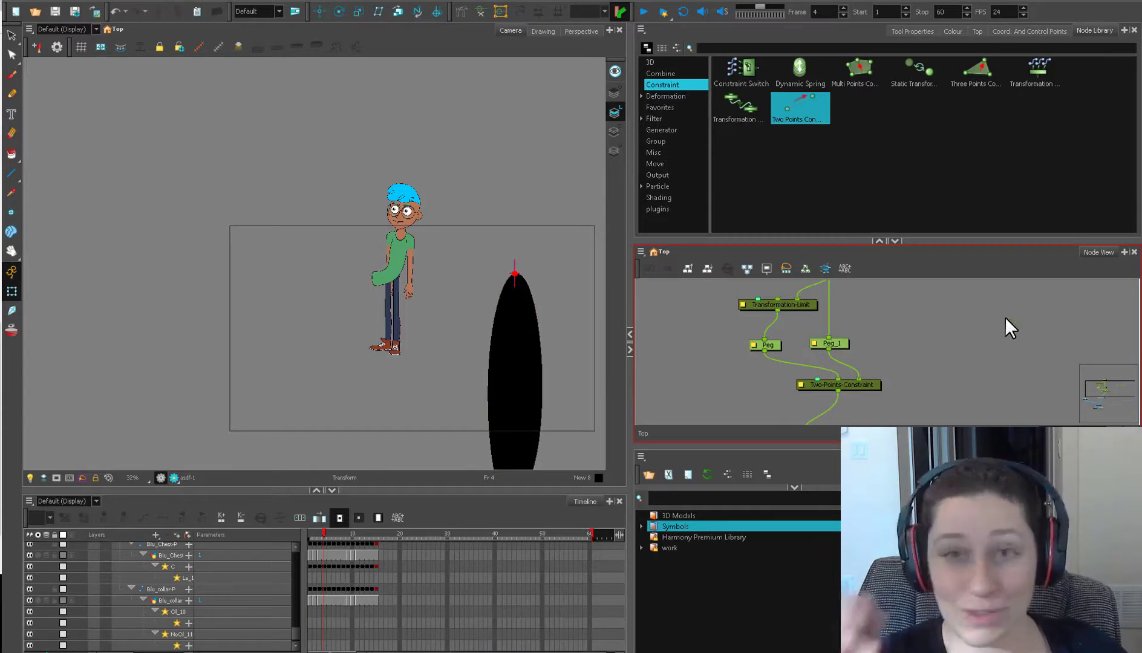
left_click_drag(871, 384, 836, 380)
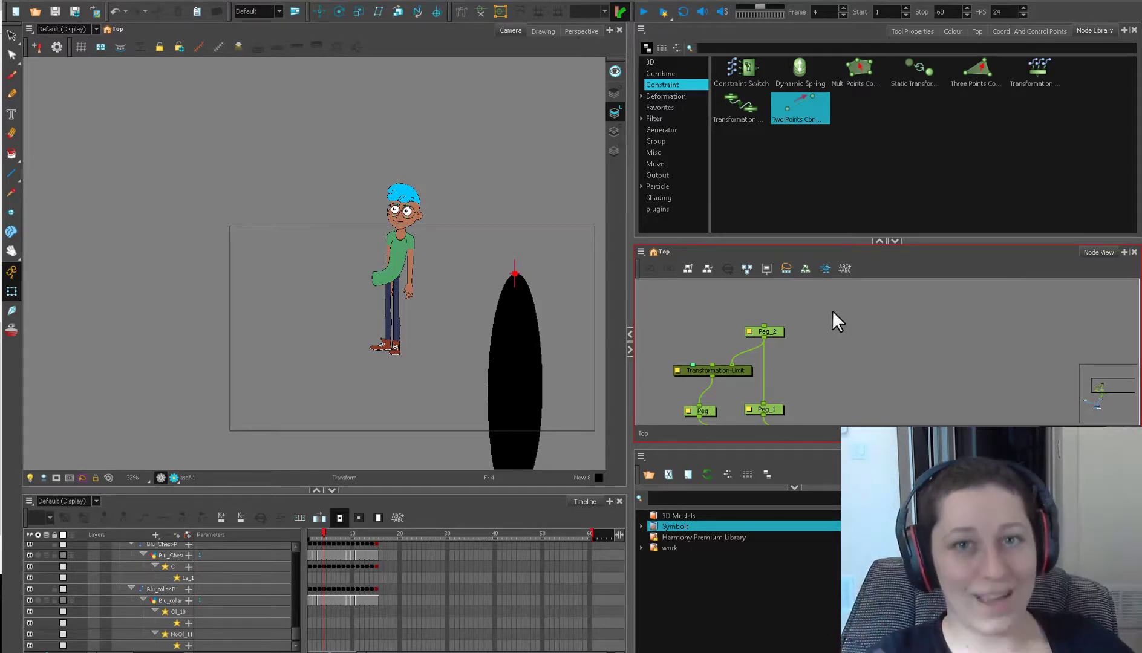
Step: Swing the character's upper body through its arm deformer handle to test how the rig bends and rotates
left_click(315, 265)
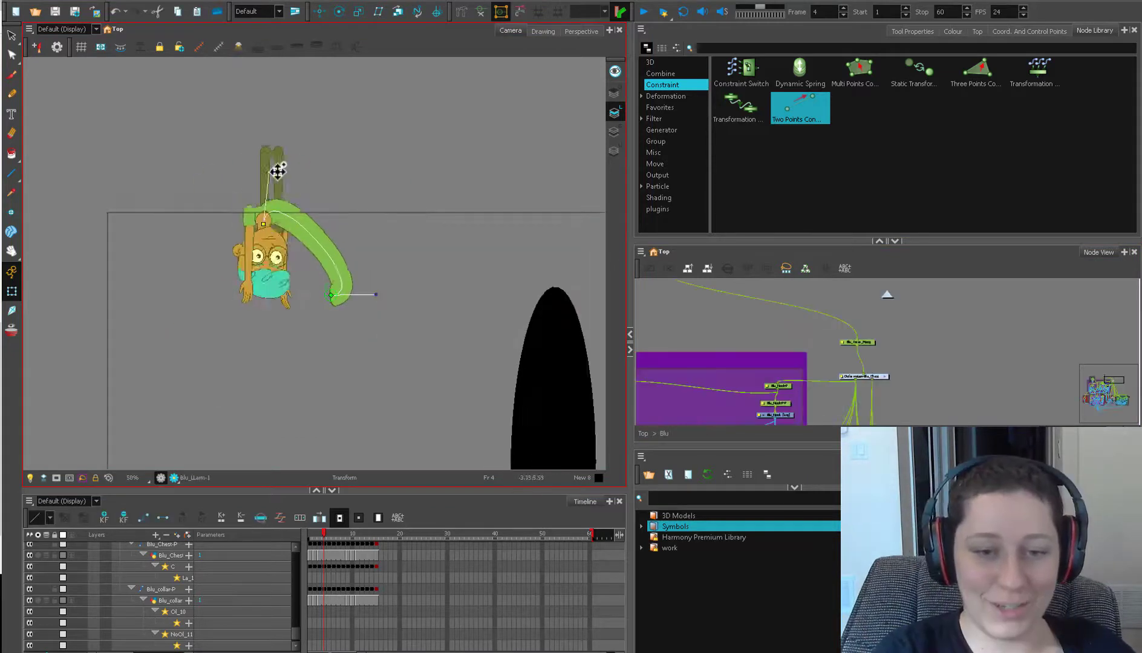
left_click_drag(278, 172, 382, 299)
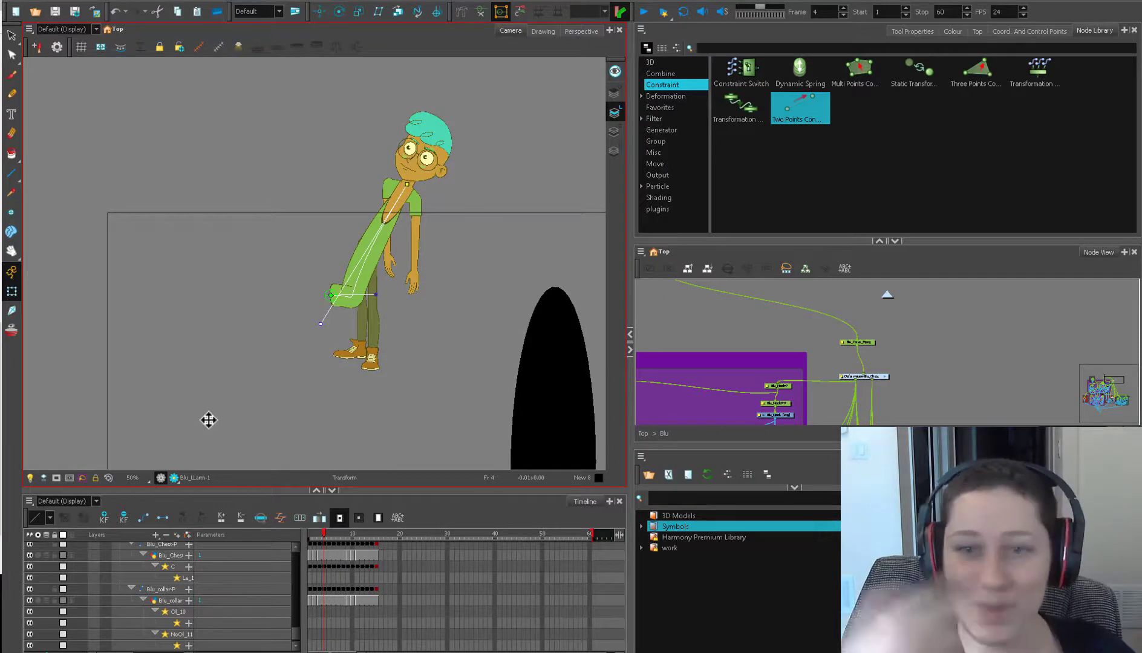